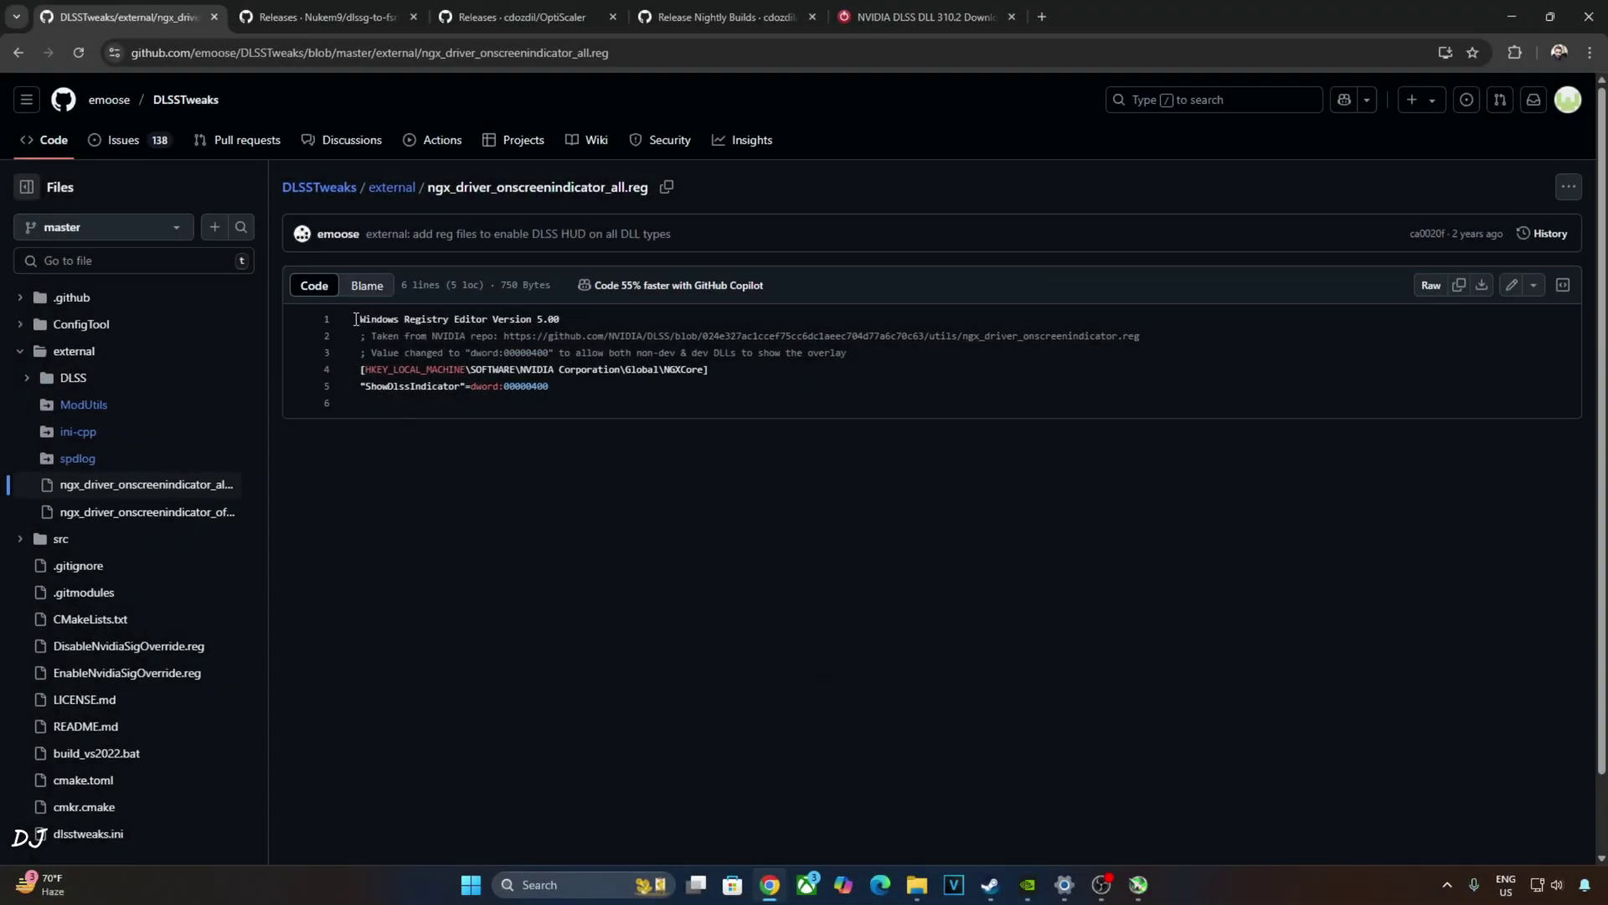
Step: Copy the five lines of registry text from ngx_driver_onscreenindicator_all.reg on the DLSSTweaks GitHub page
{"action": "left_click_drag", "start_coordinate": [361, 318], "coordinate": [633, 386]}
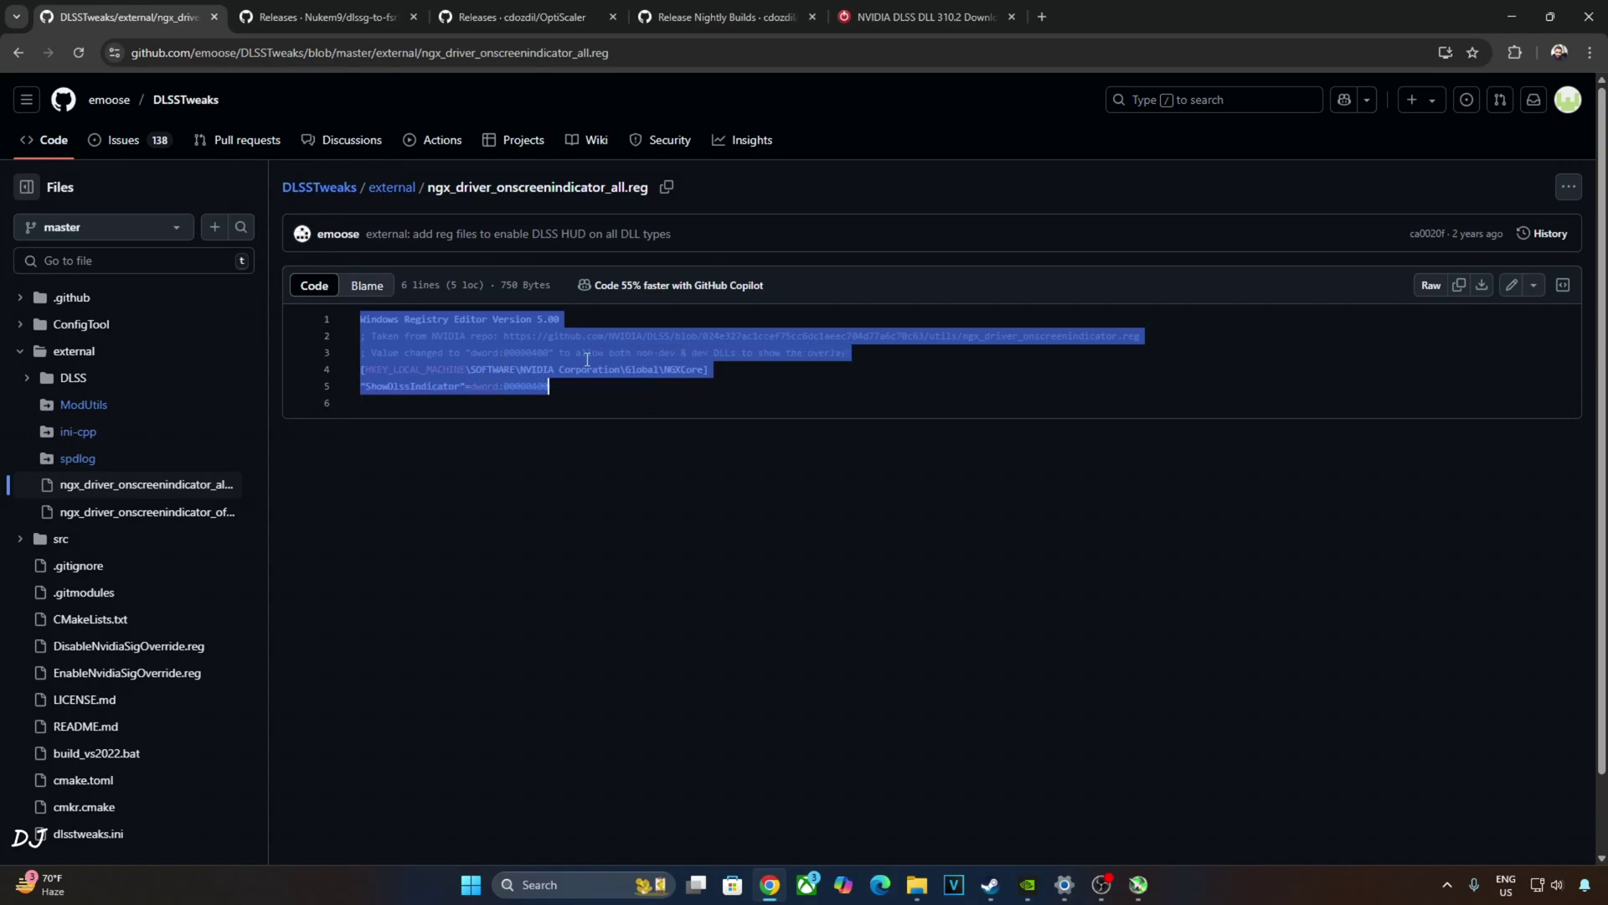
{"action": "right_click", "coordinate": [587, 358]}
{"action": "left_click", "coordinate": [656, 446]}
Step: Create a text document in the Overlay folder in File Explorer and name it overlay.reg, accepting the extension change
{"action": "left_click", "coordinate": [917, 884]}
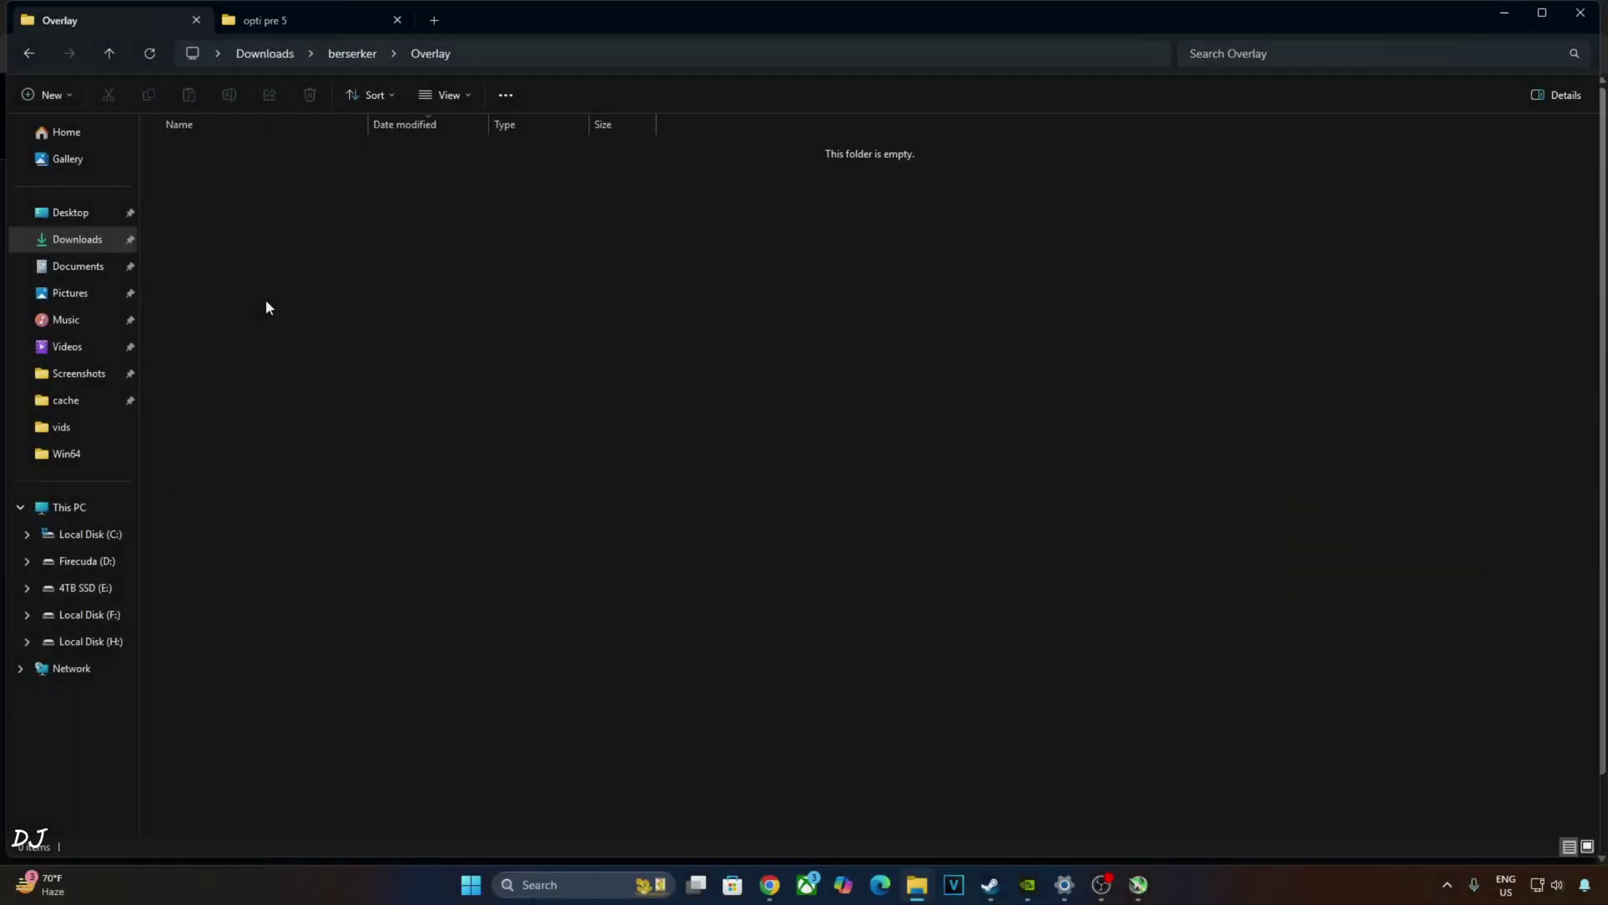
{"action": "right_click", "coordinate": [266, 307]}
{"action": "mouse_move", "coordinate": [450, 435]}
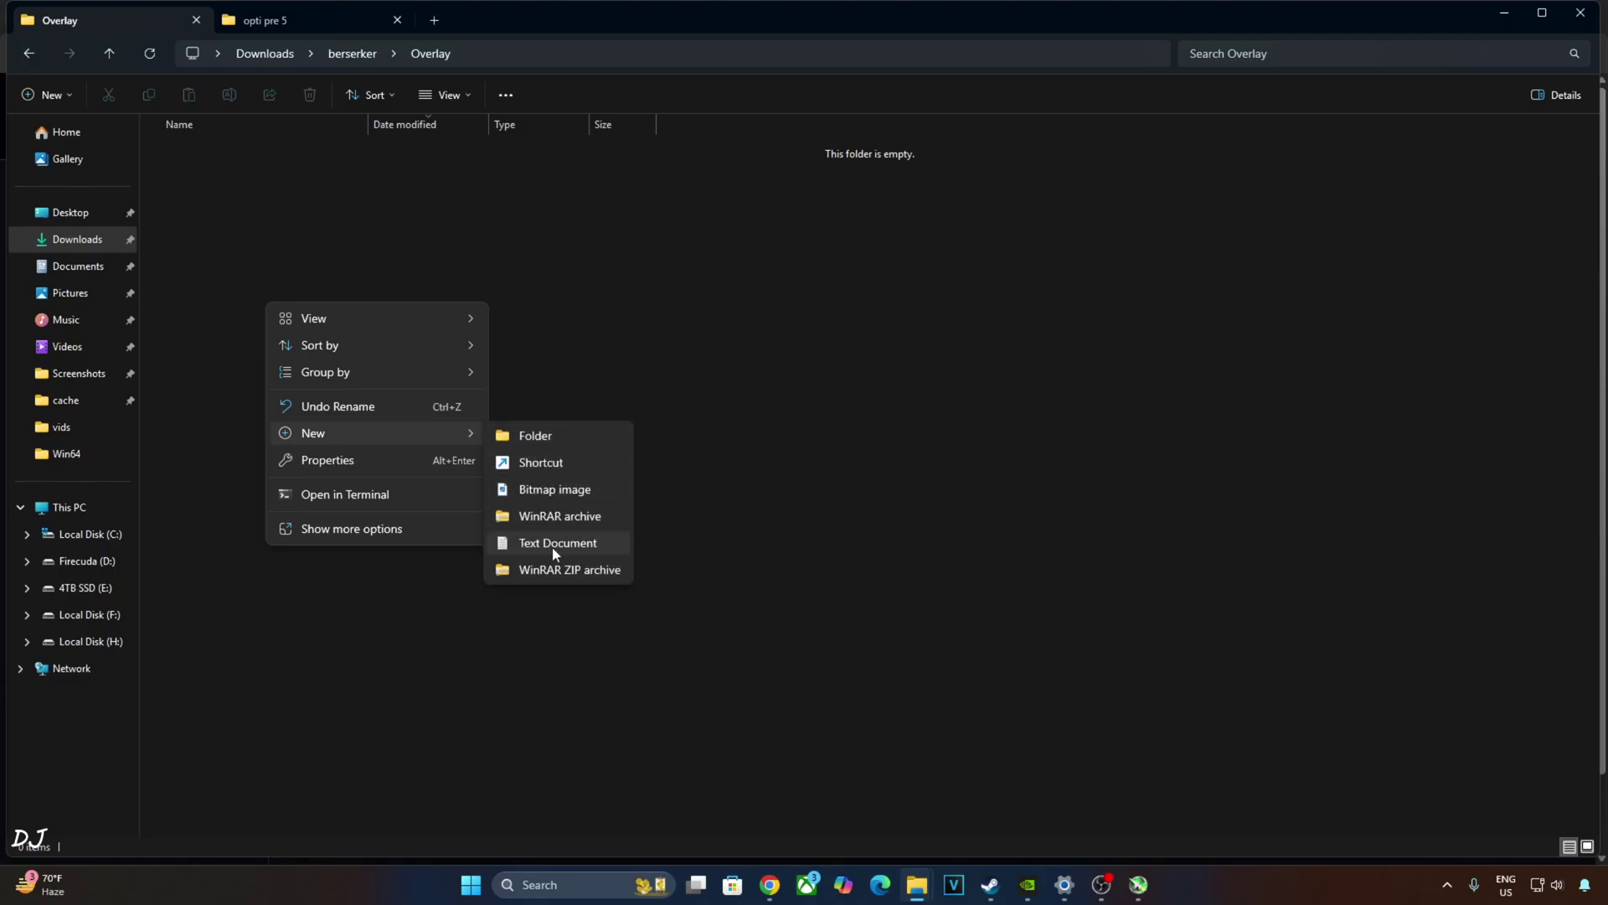
{"action": "left_click", "coordinate": [553, 544]}
{"action": "type", "text": "o"}
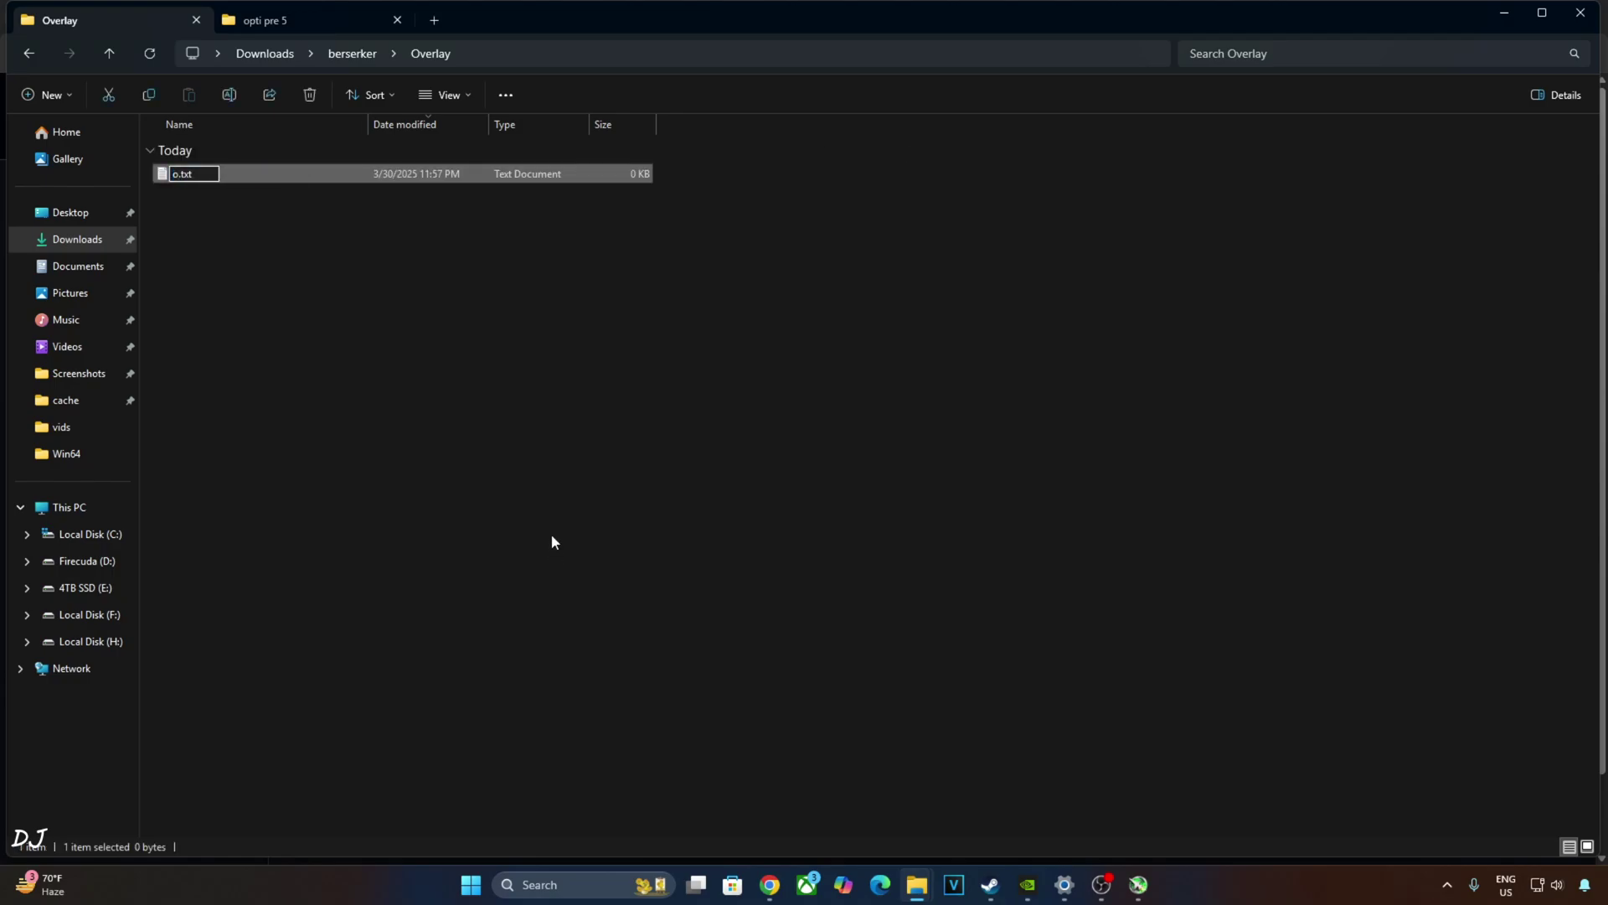
{"action": "type", "text": "verlay"}
{"action": "left_click", "coordinate": [219, 176]}
{"action": "key", "text": "BackSpace"}
{"action": "key", "text": "BackSpace"}
{"action": "key", "text": "BackSpace"}
{"action": "type", "text": "reg"}
{"action": "key", "text": "Return"}
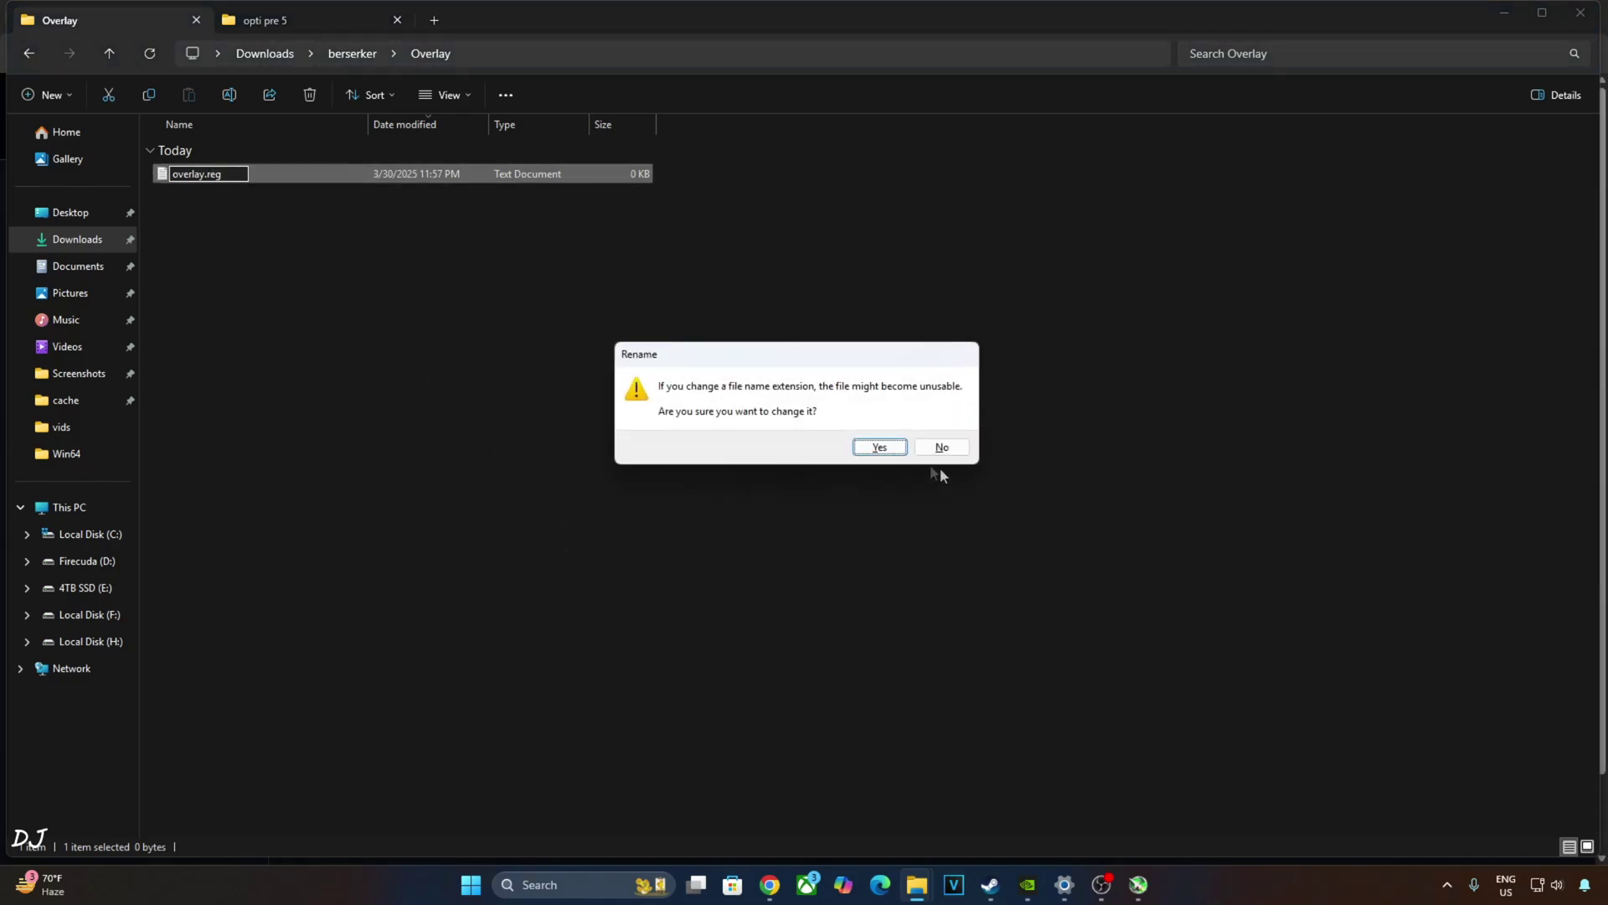
{"action": "left_click", "coordinate": [873, 453]}
Step: Open overlay.reg in Notepad, paste the copied registry text into it and save the file
{"action": "right_click", "coordinate": [190, 178]}
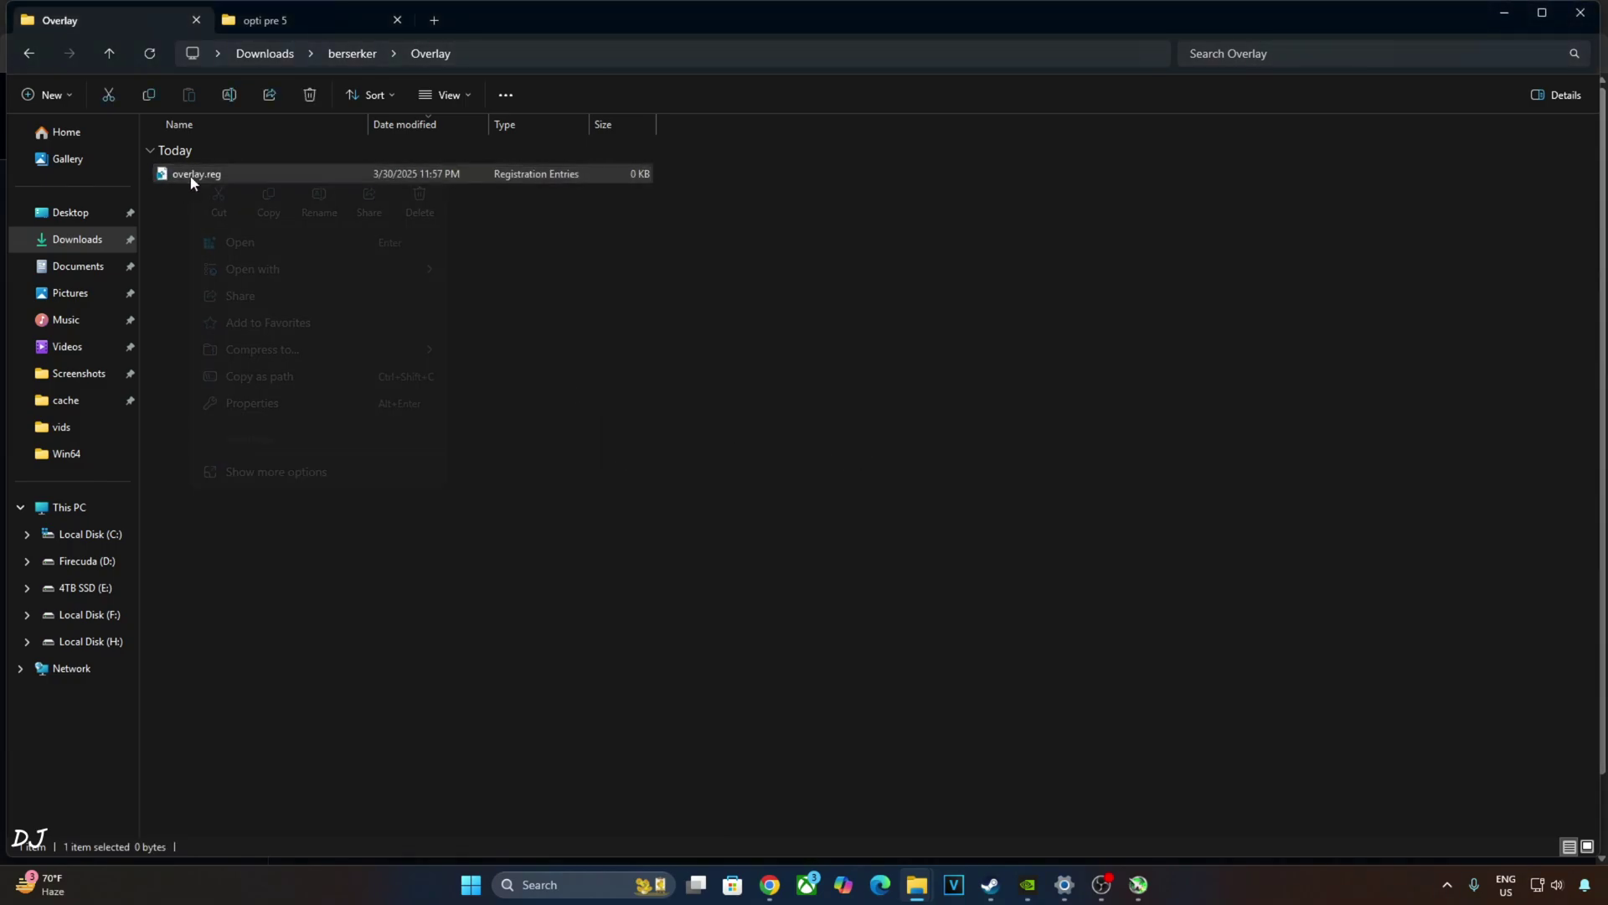
{"action": "mouse_move", "coordinate": [254, 269]}
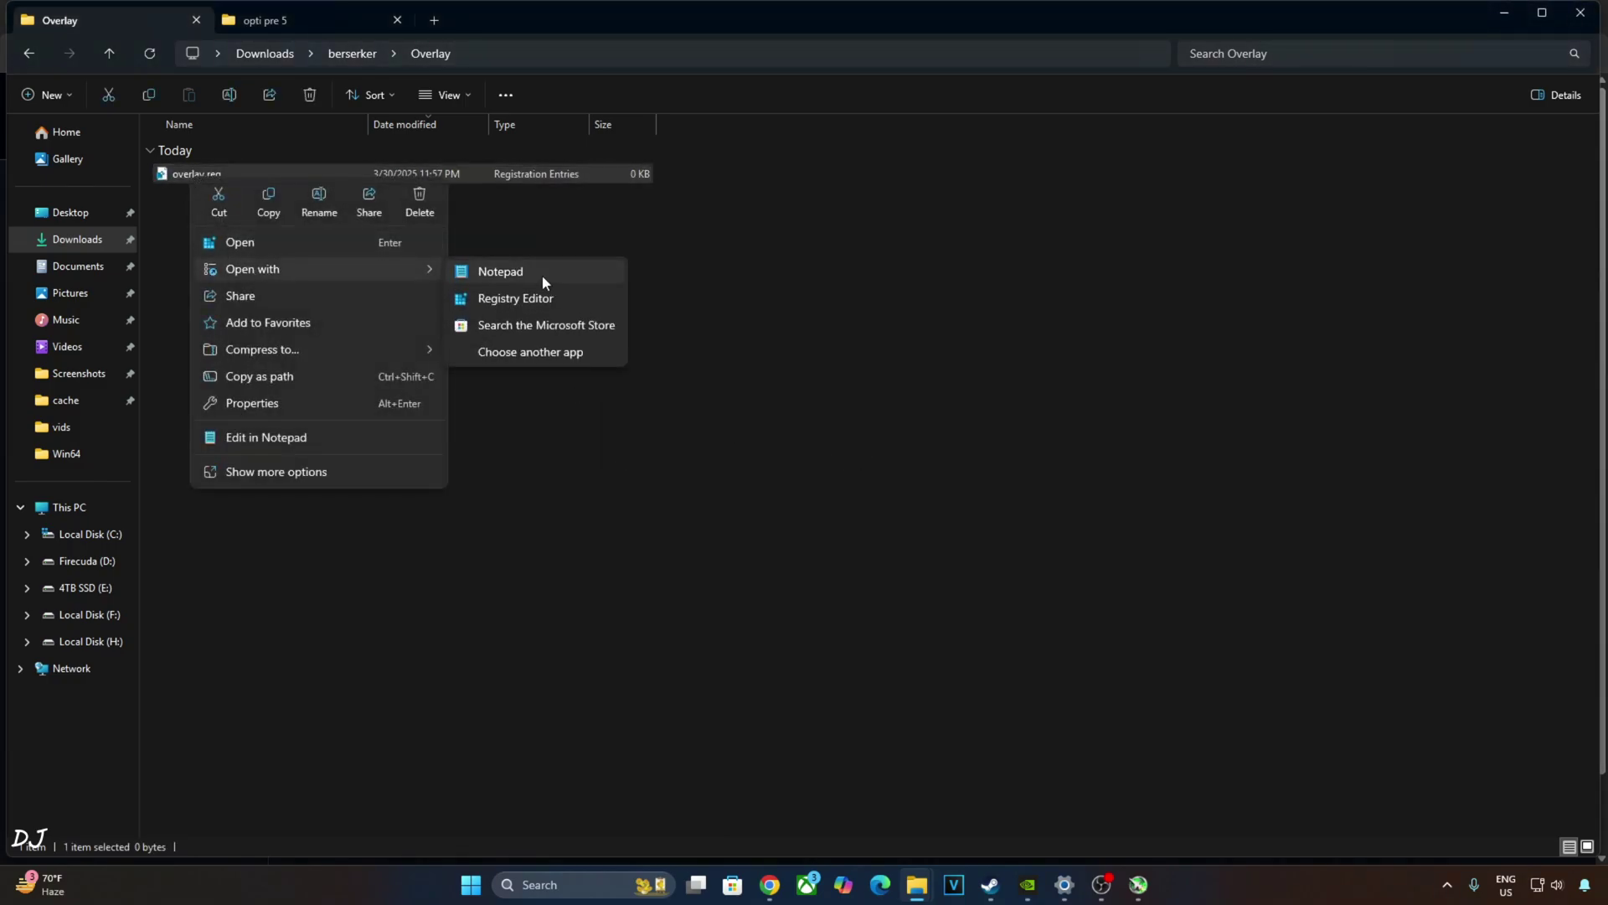
{"action": "left_click", "coordinate": [542, 275]}
{"action": "right_click", "coordinate": [446, 360]}
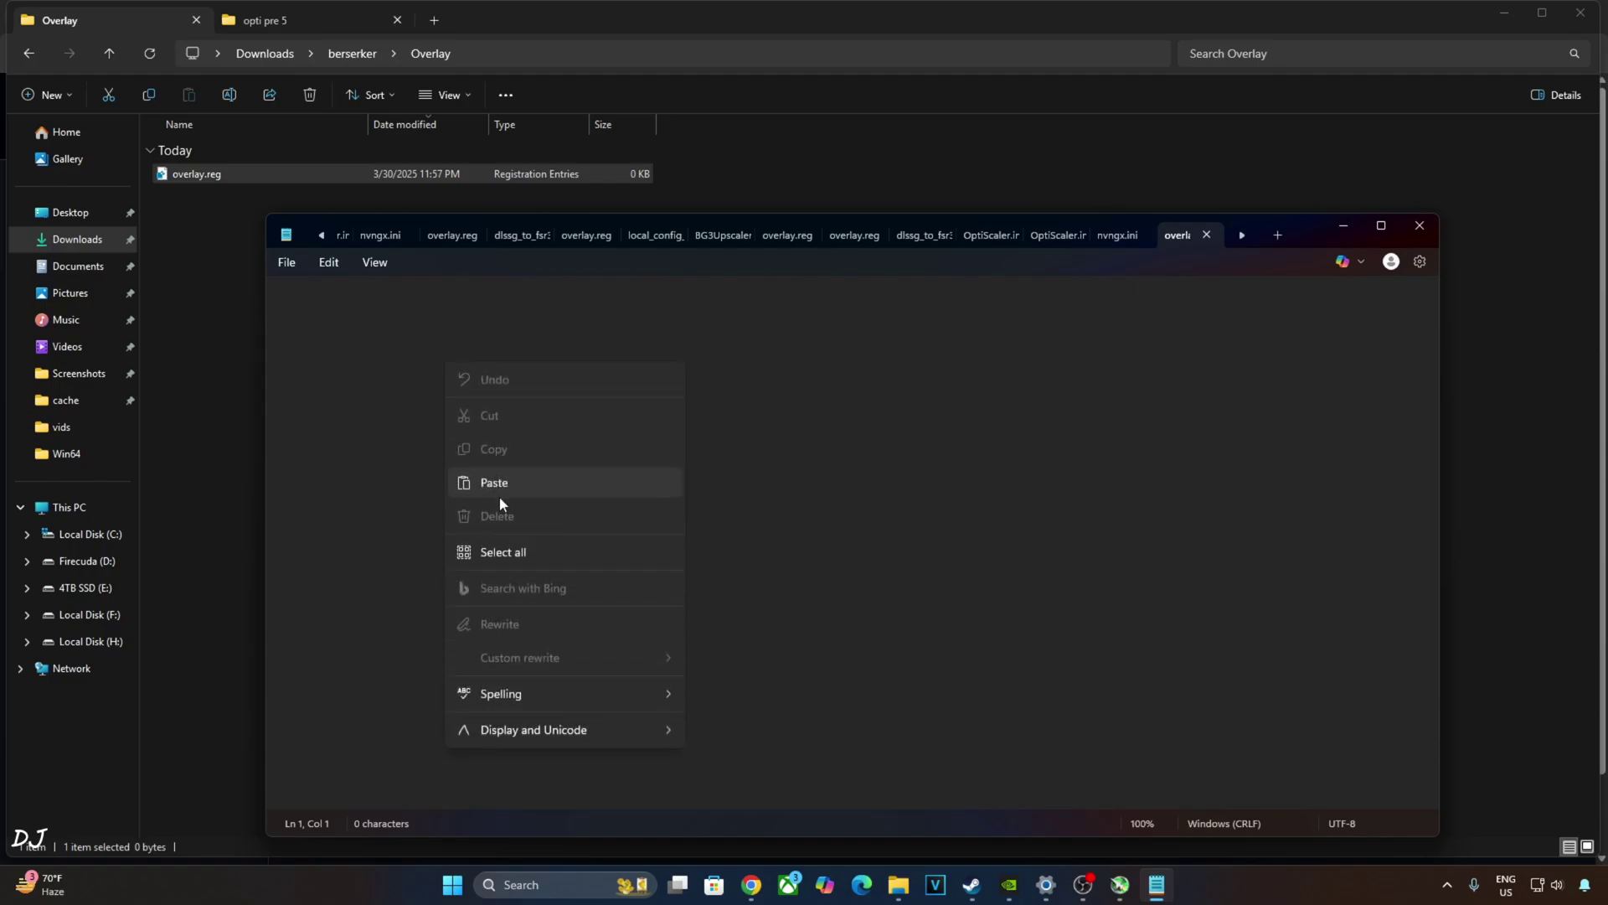
{"action": "left_click", "coordinate": [499, 499]}
{"action": "left_click", "coordinate": [287, 262]}
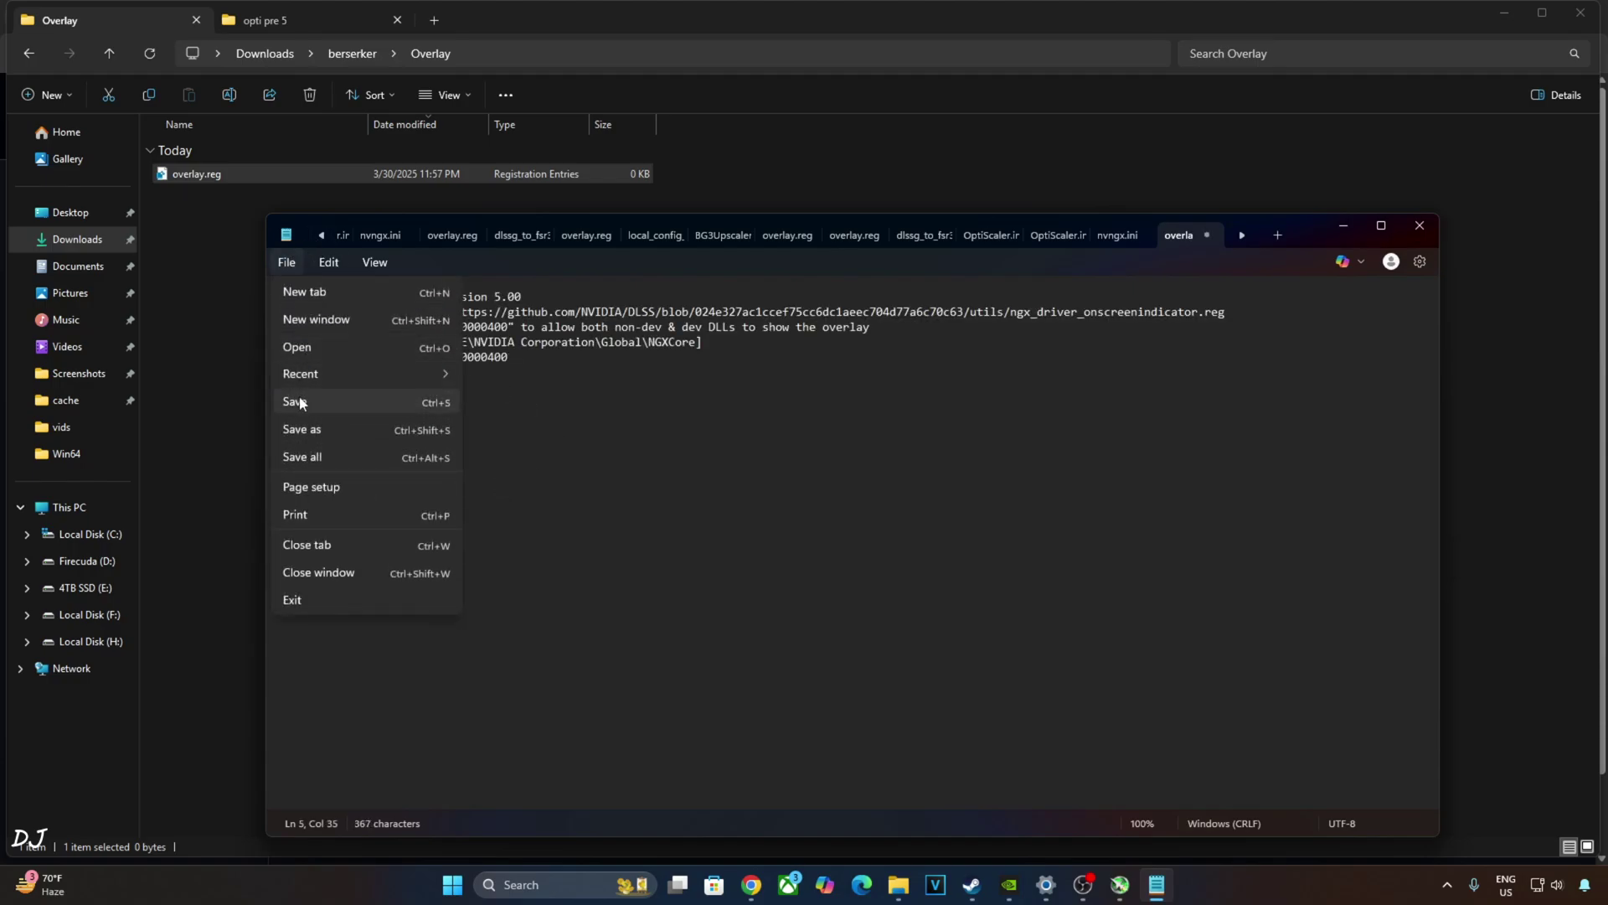
{"action": "left_click", "coordinate": [304, 402]}
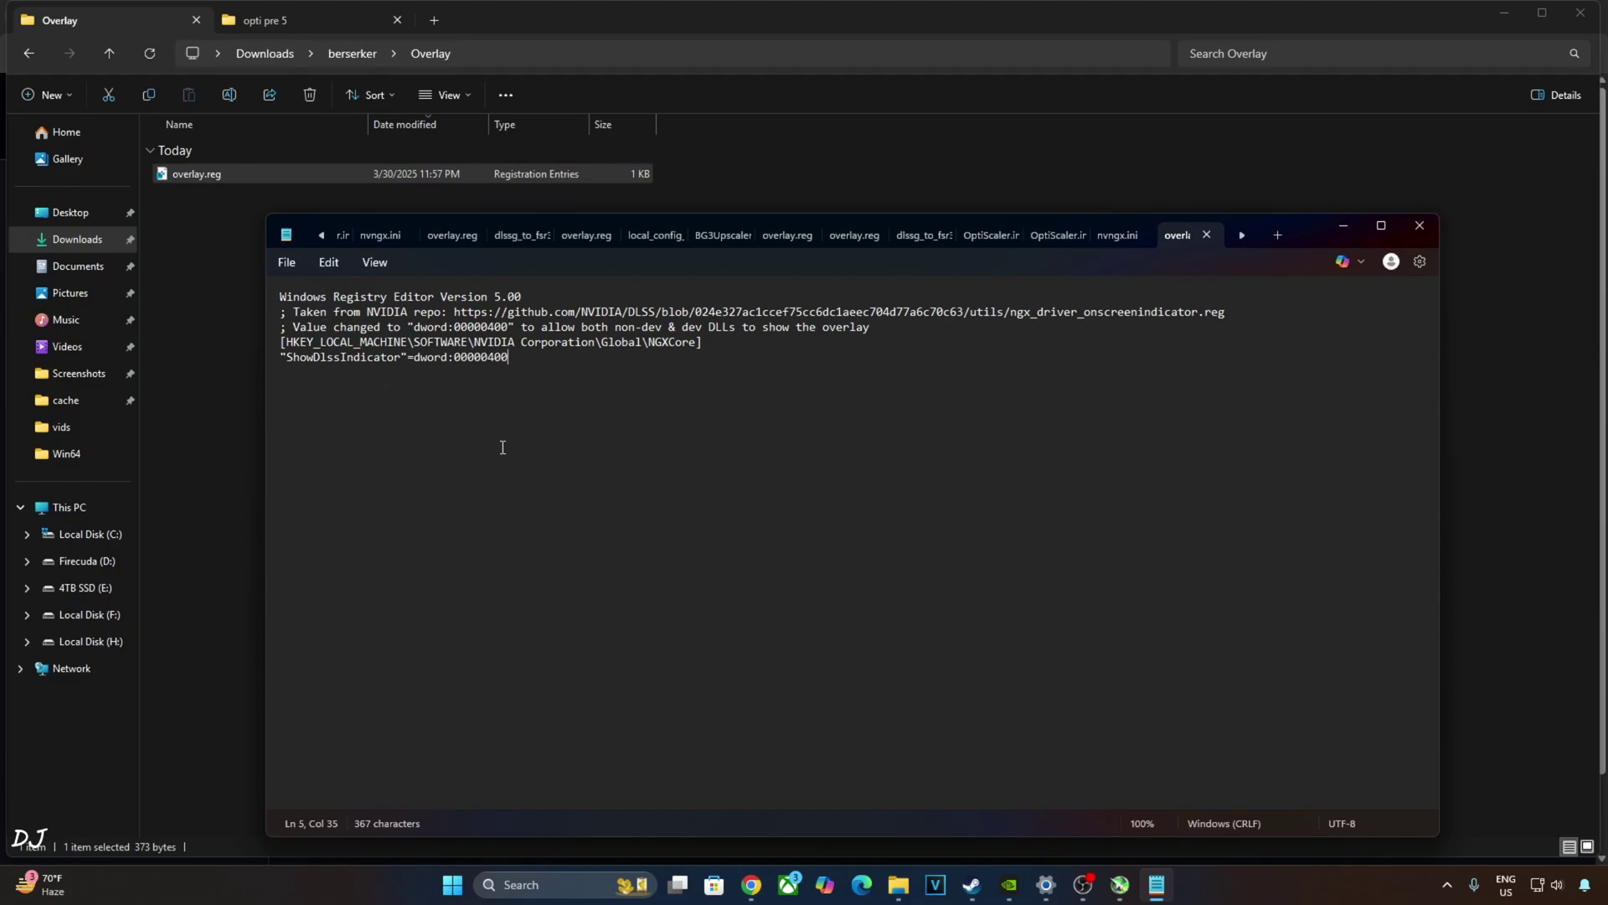
Step: Change the ShowDlssIndicator value to dword:00000000 and save the file
{"action": "left_click_drag", "start_coordinate": [488, 358], "coordinate": [495, 358]}
{"action": "type", "text": "0"}
{"action": "left_click", "coordinate": [287, 262]}
{"action": "left_click", "coordinate": [305, 400]}
Step: Set the ShowDlssIndicator value back to dword:00000400 and save the file again
{"action": "key", "text": "BackSpace"}
{"action": "type", "text": "4"}
{"action": "left_click", "coordinate": [286, 262]}
{"action": "left_click", "coordinate": [304, 400]}
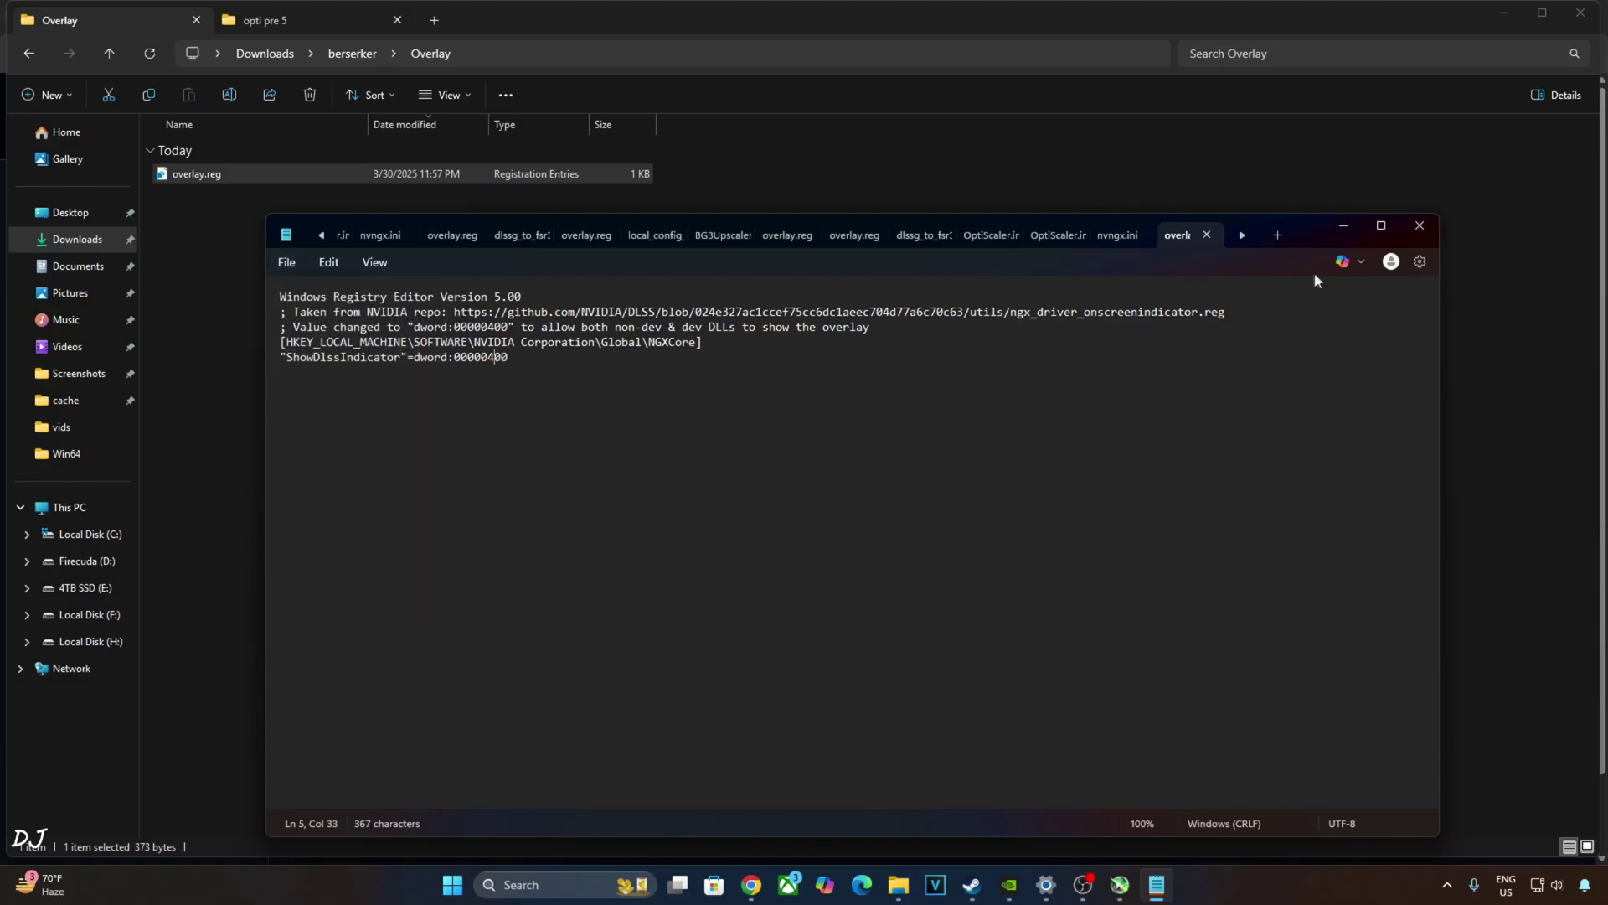
Step: Close Notepad and run overlay.reg from the Overlay folder
{"action": "left_click", "coordinate": [1418, 224]}
{"action": "right_click", "coordinate": [184, 178]}
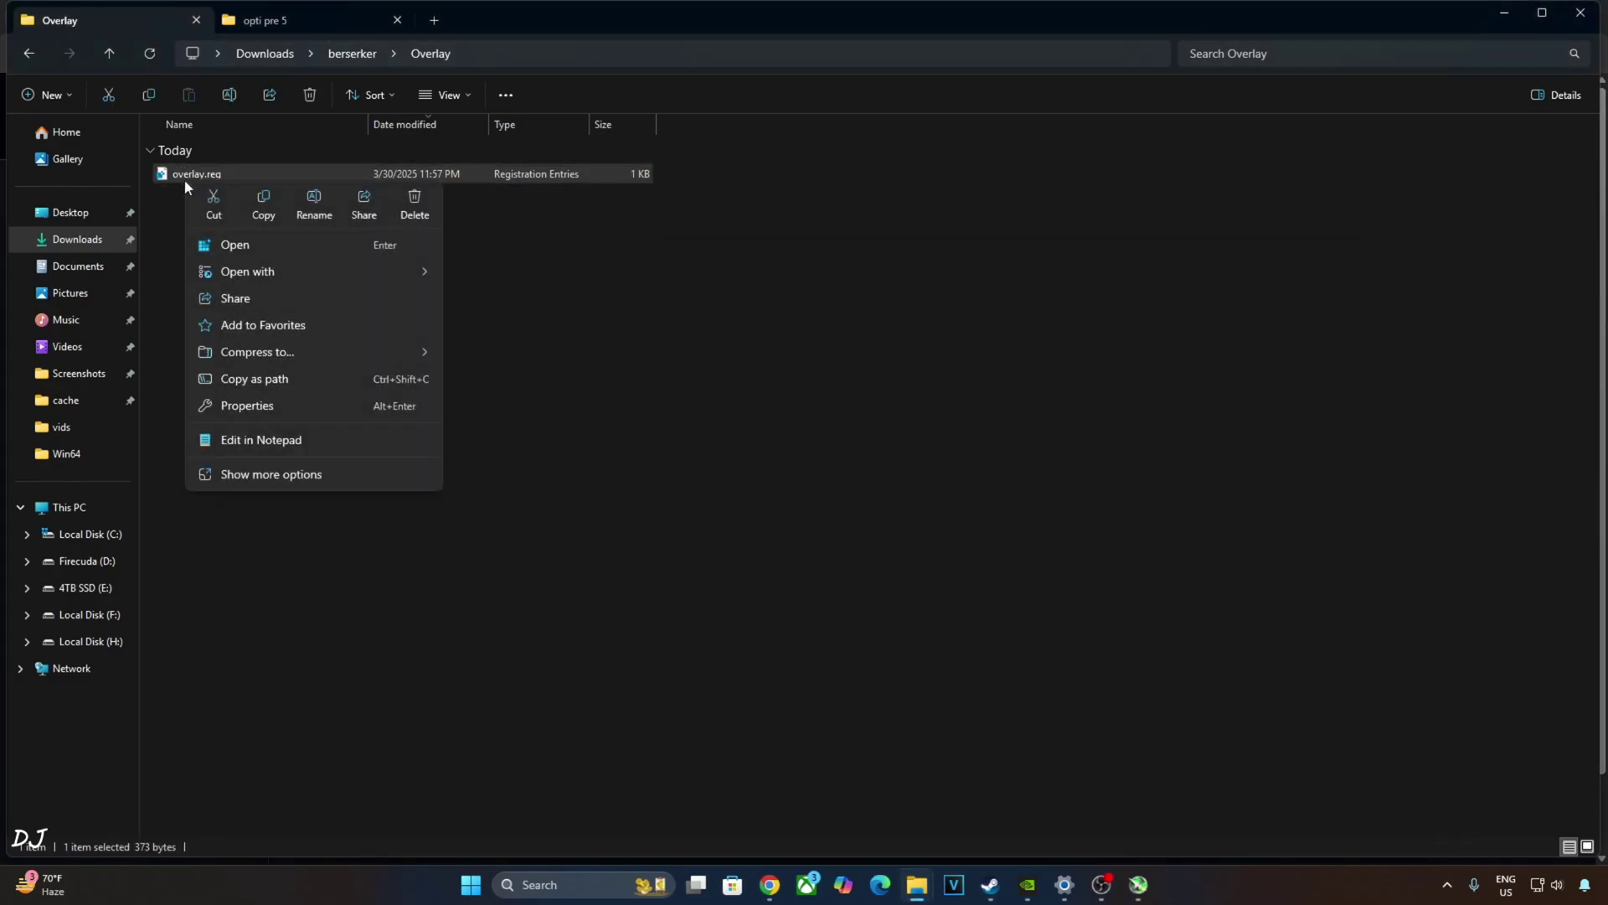
{"action": "left_click", "coordinate": [220, 246]}
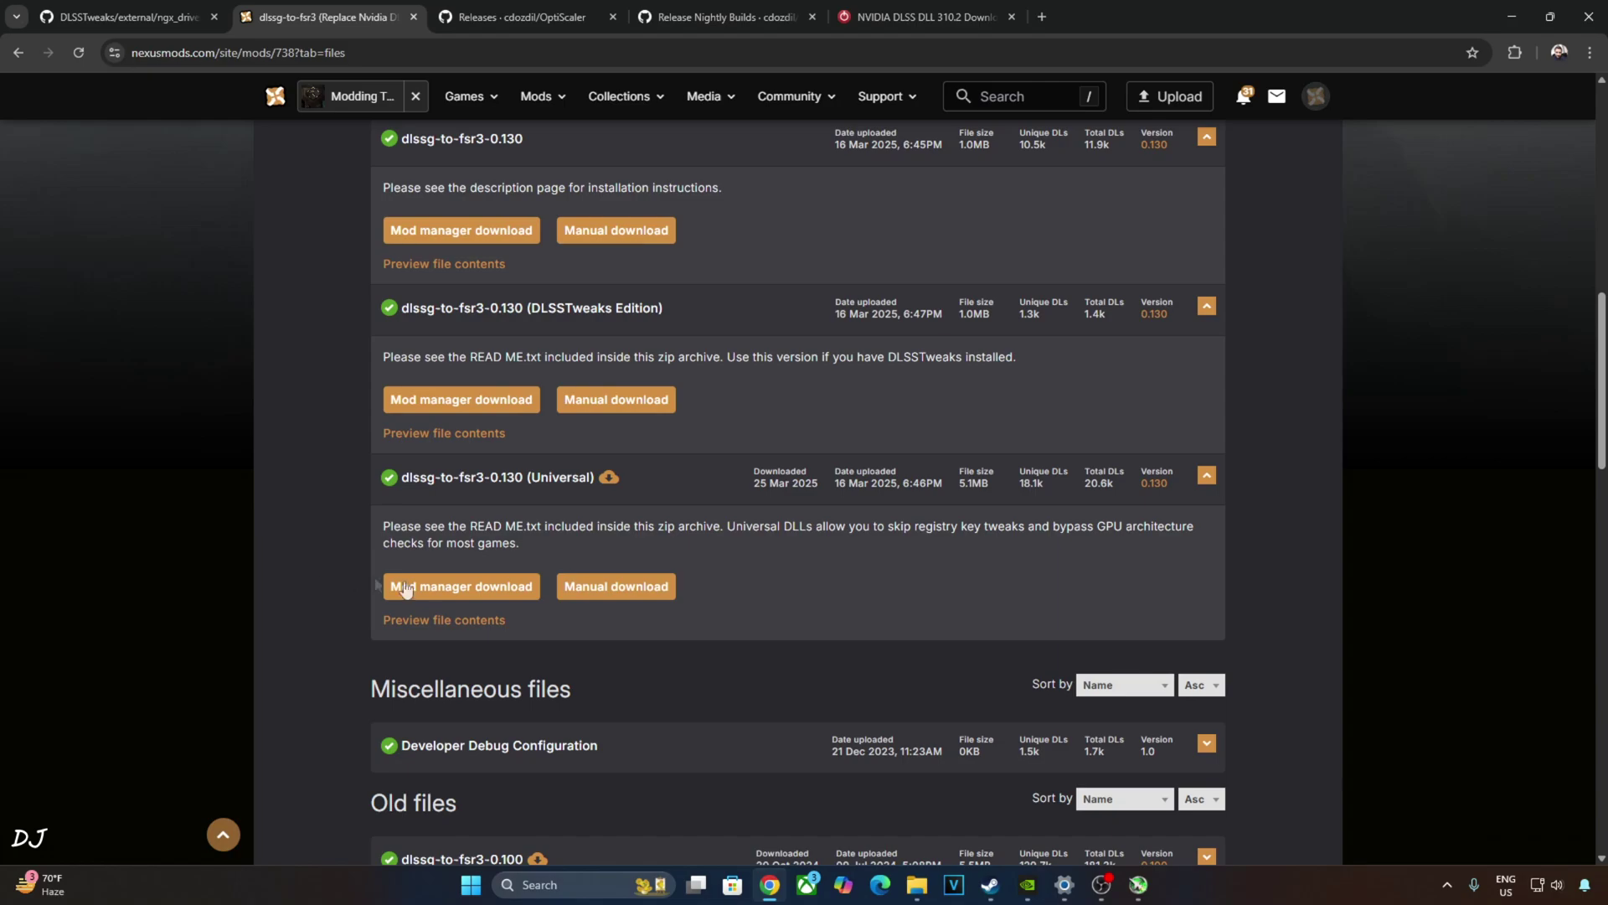
Step: Download dlssg-to-fsr3-0.130 (Universal) manually from Nexus Mods and open its zip archive in the Nukem folder
{"action": "left_click", "coordinate": [653, 590]}
{"action": "left_click", "coordinate": [864, 561]}
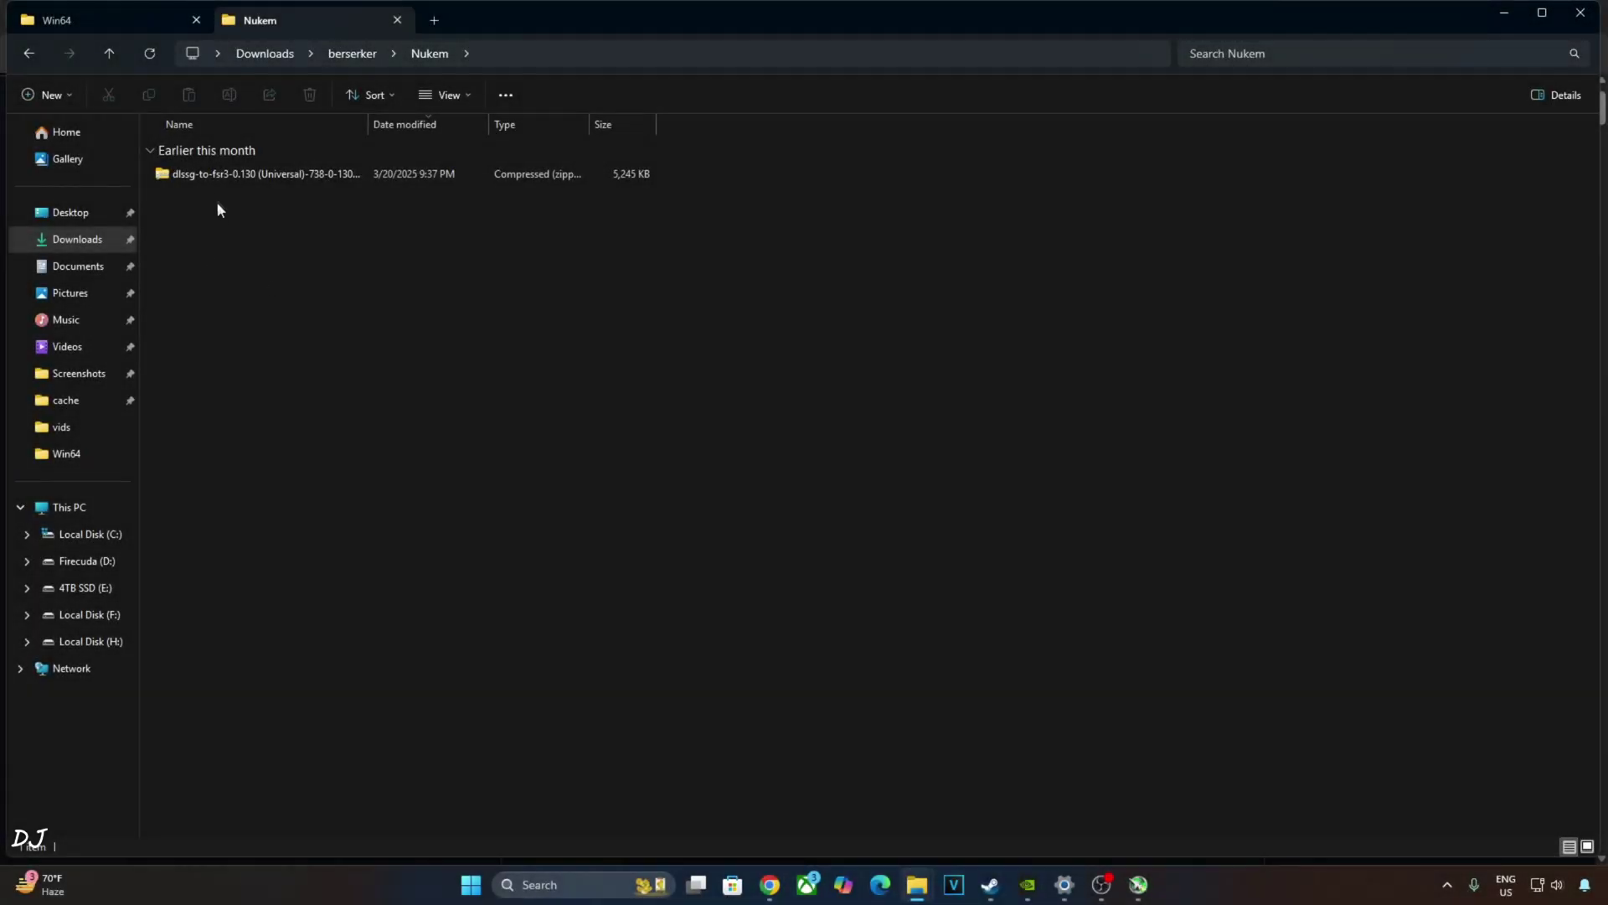
{"action": "double_click", "coordinate": [228, 174]}
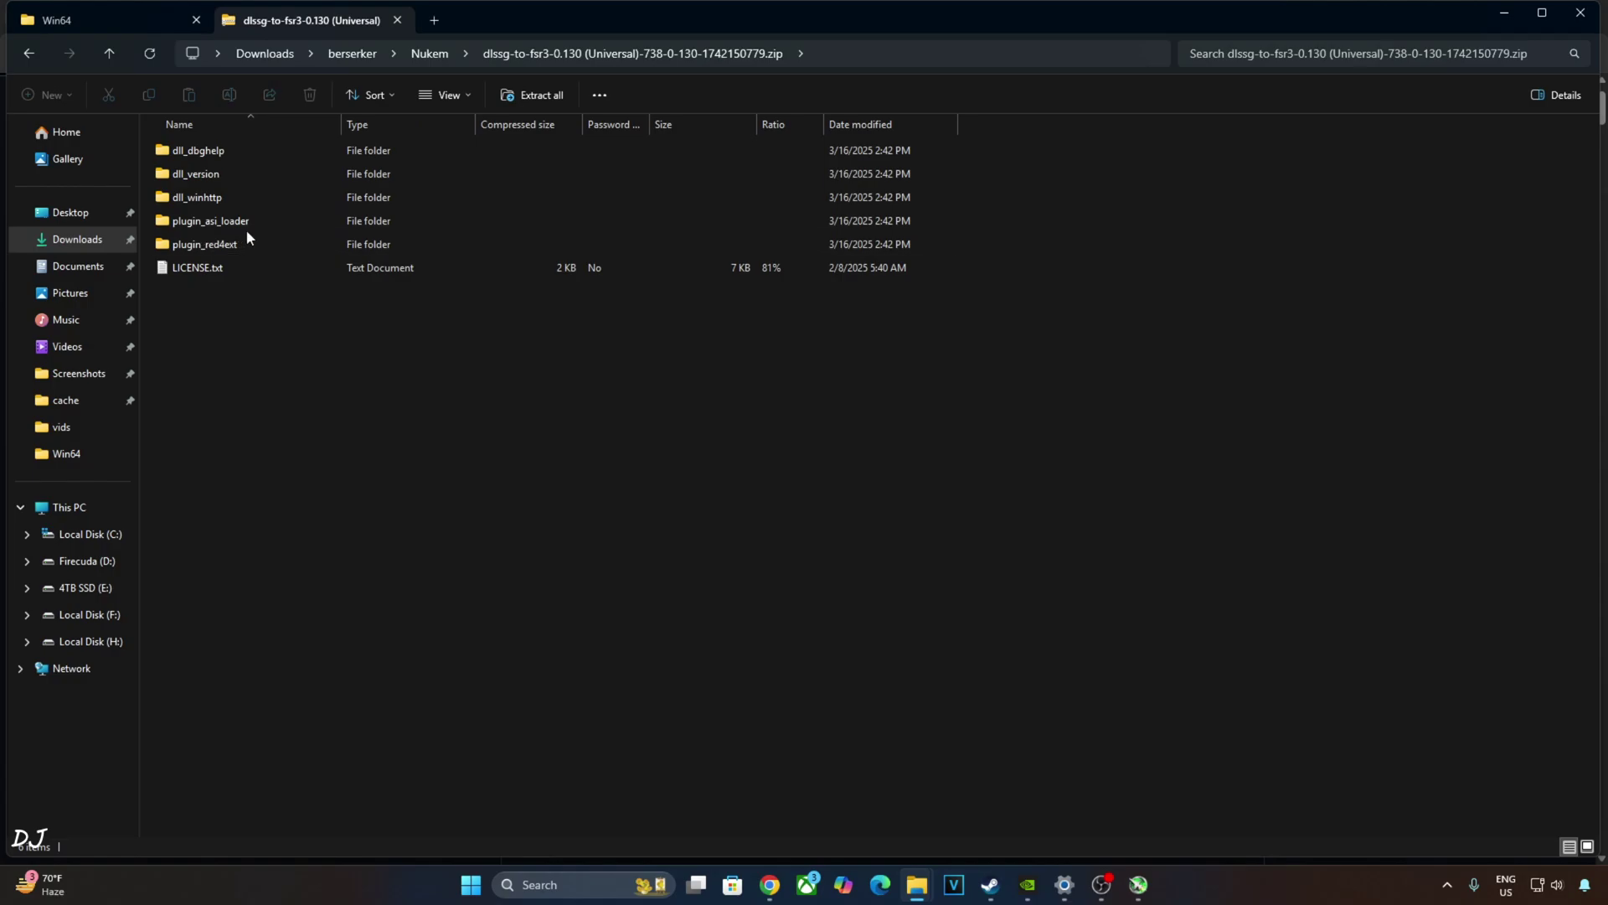
Step: Copy dlssg_to_fsr3_amd_is_better.dll and version.dll from the archive's dll_version folder
{"action": "double_click", "coordinate": [209, 174]}
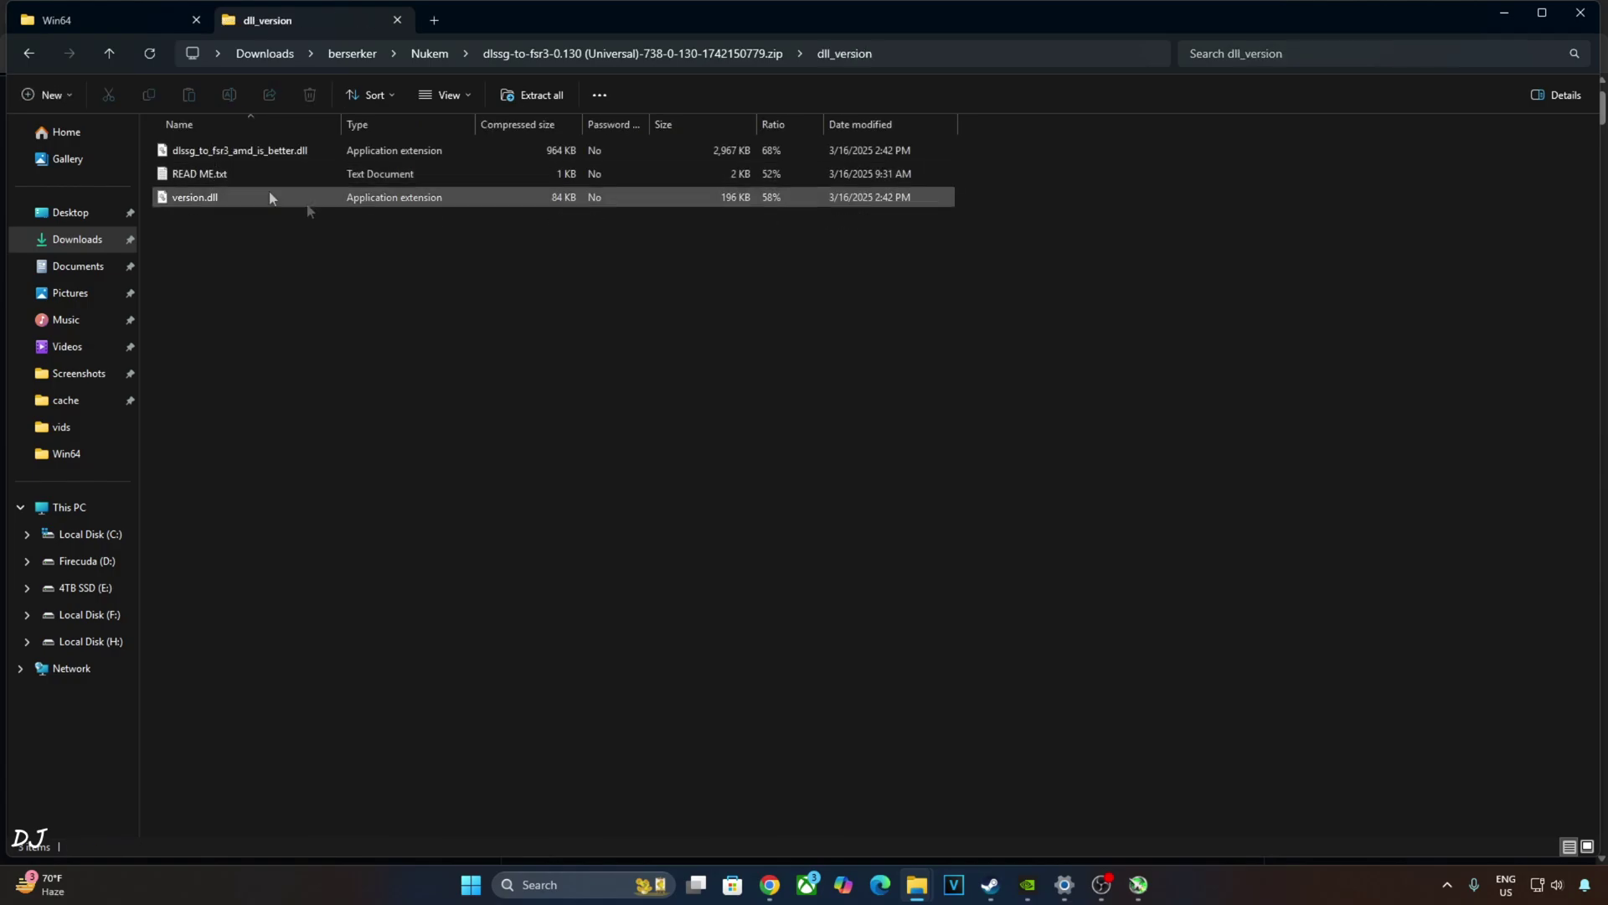
{"action": "left_click", "coordinate": [206, 154]}
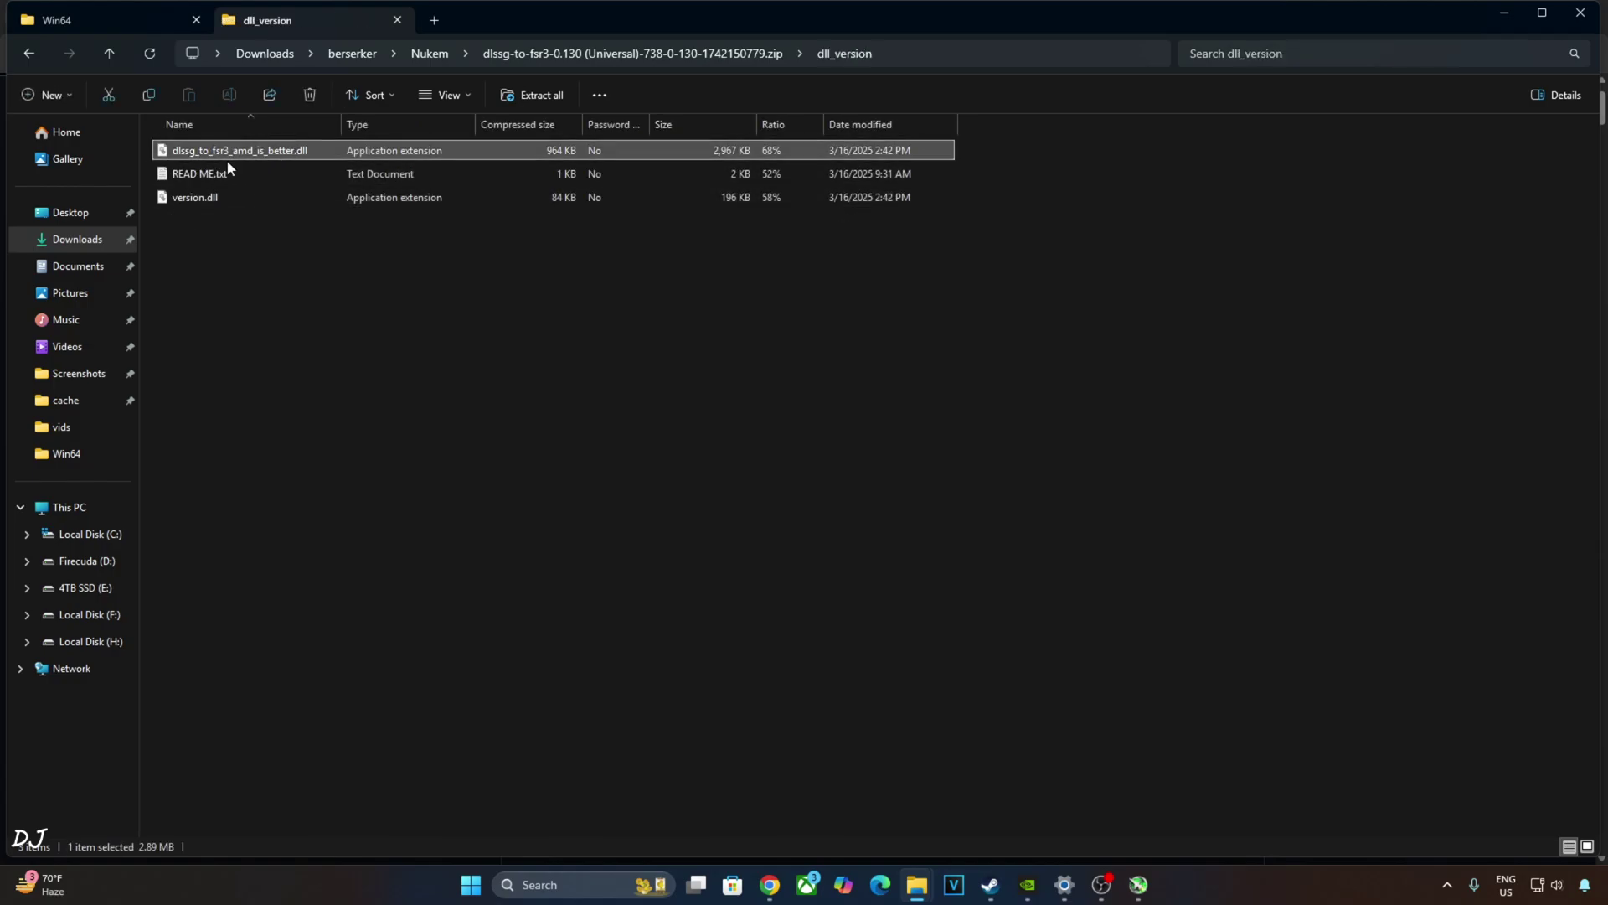
{"action": "left_click", "coordinate": [184, 201]}
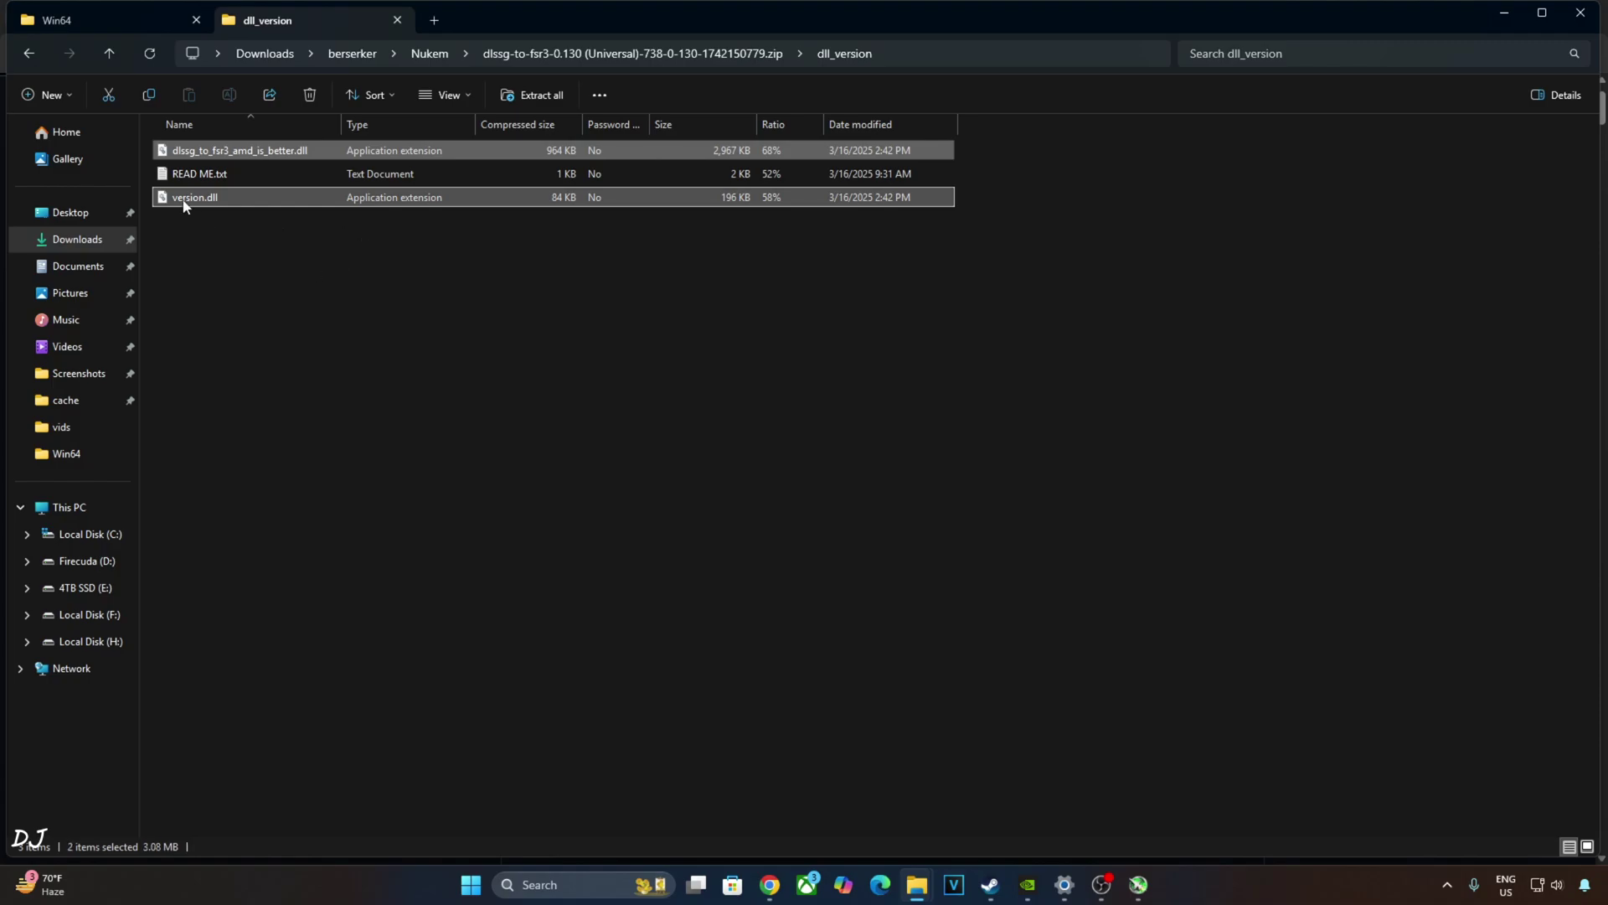
{"action": "right_click", "coordinate": [184, 204]}
{"action": "left_click", "coordinate": [221, 257]}
Step: Switch to Steam and browse the local files of The First Berserker: Khazan Demo
{"action": "left_click", "coordinate": [989, 883]}
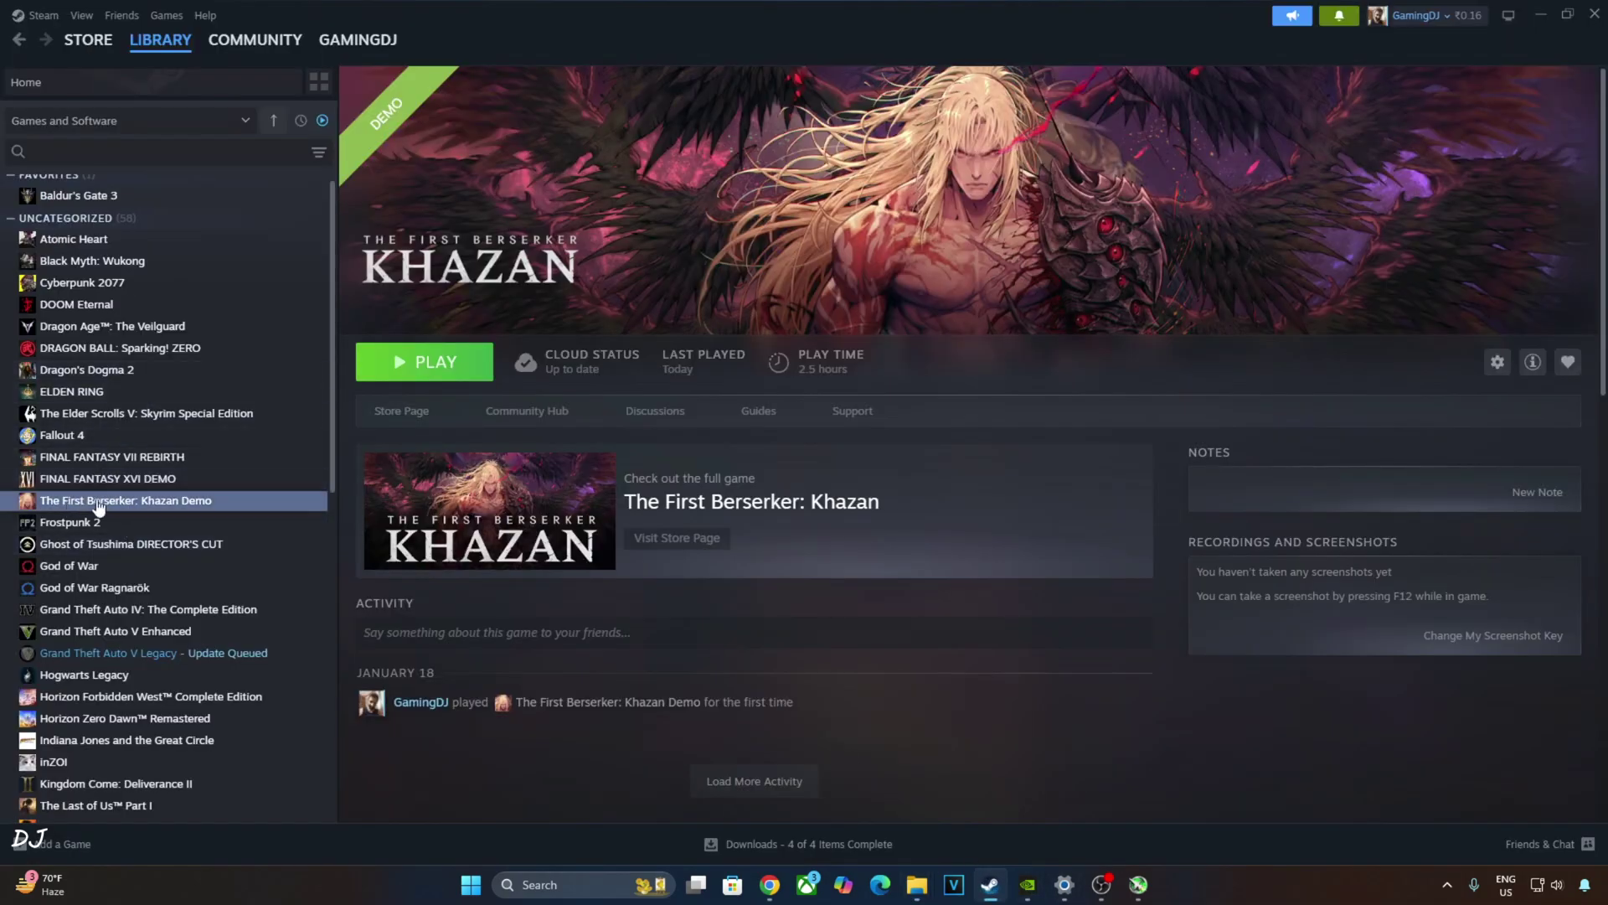
{"action": "right_click", "coordinate": [124, 506]}
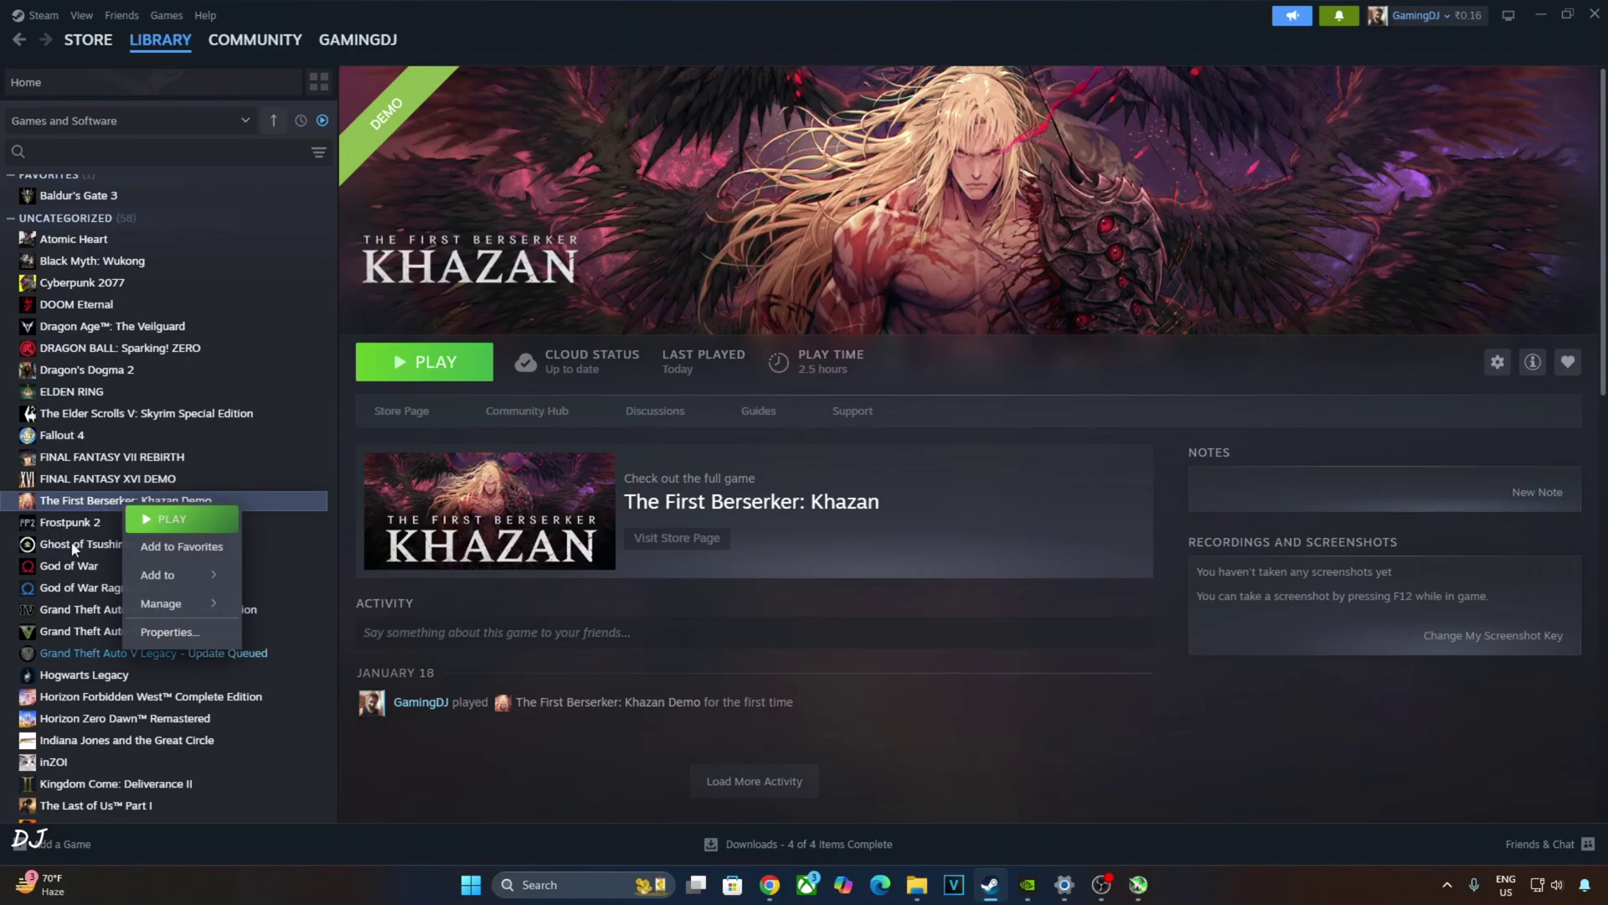
{"action": "mouse_move", "coordinate": [173, 586]}
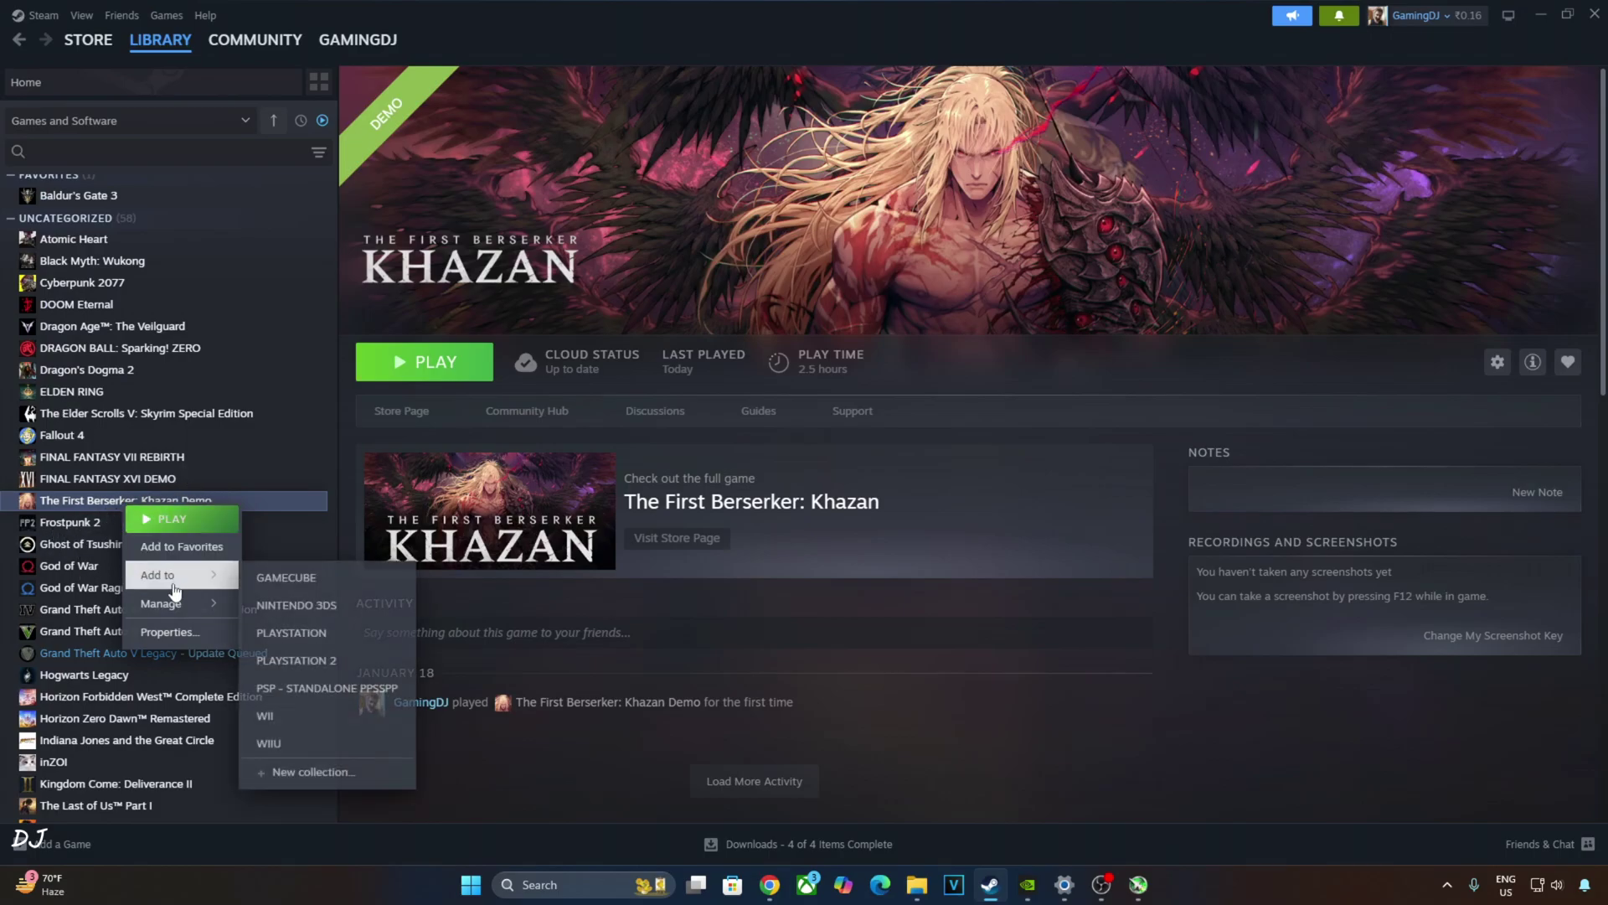
{"action": "left_click", "coordinate": [287, 632]}
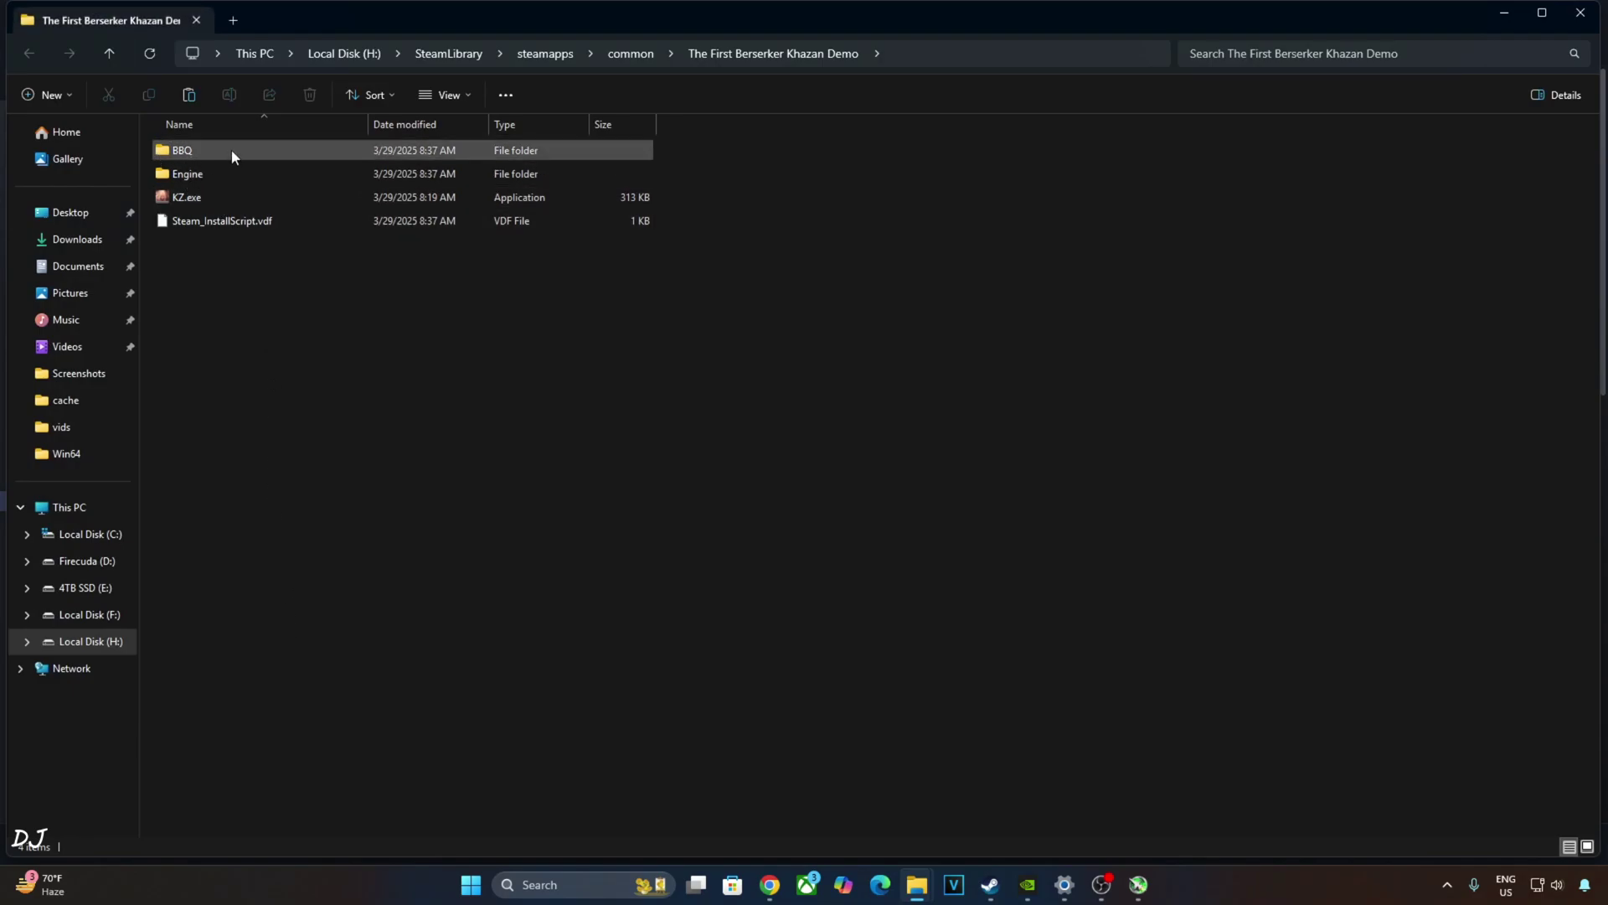
Step: Paste the copied mod files into the game's BBQ\Binaries\Win64 folder
{"action": "double_click", "coordinate": [231, 150]}
{"action": "double_click", "coordinate": [223, 151]}
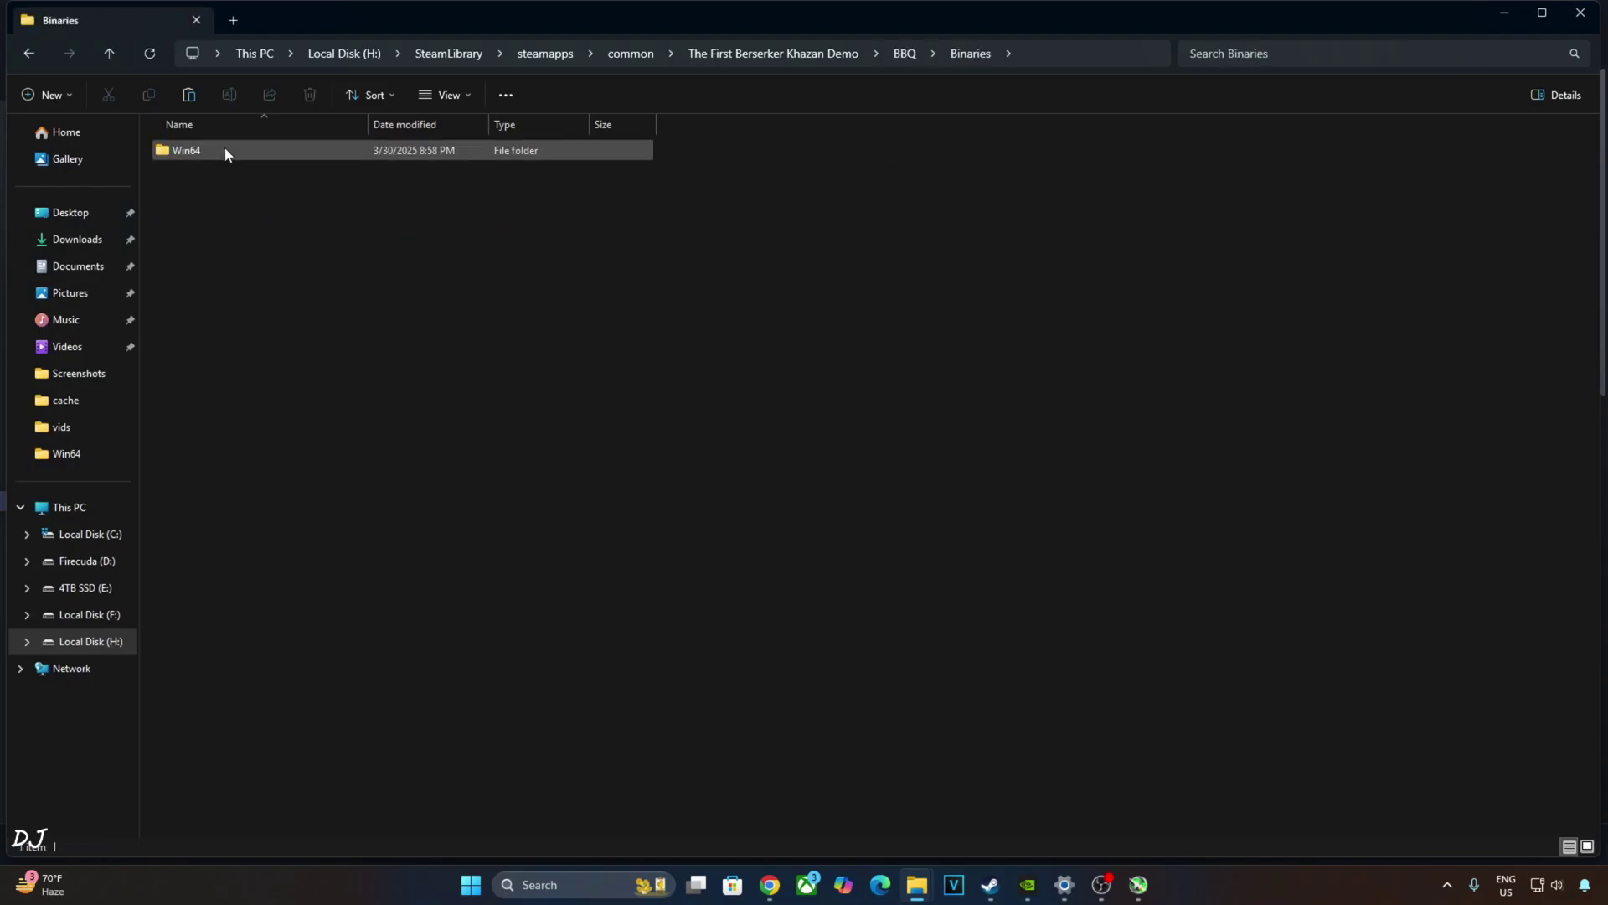
{"action": "double_click", "coordinate": [224, 151]}
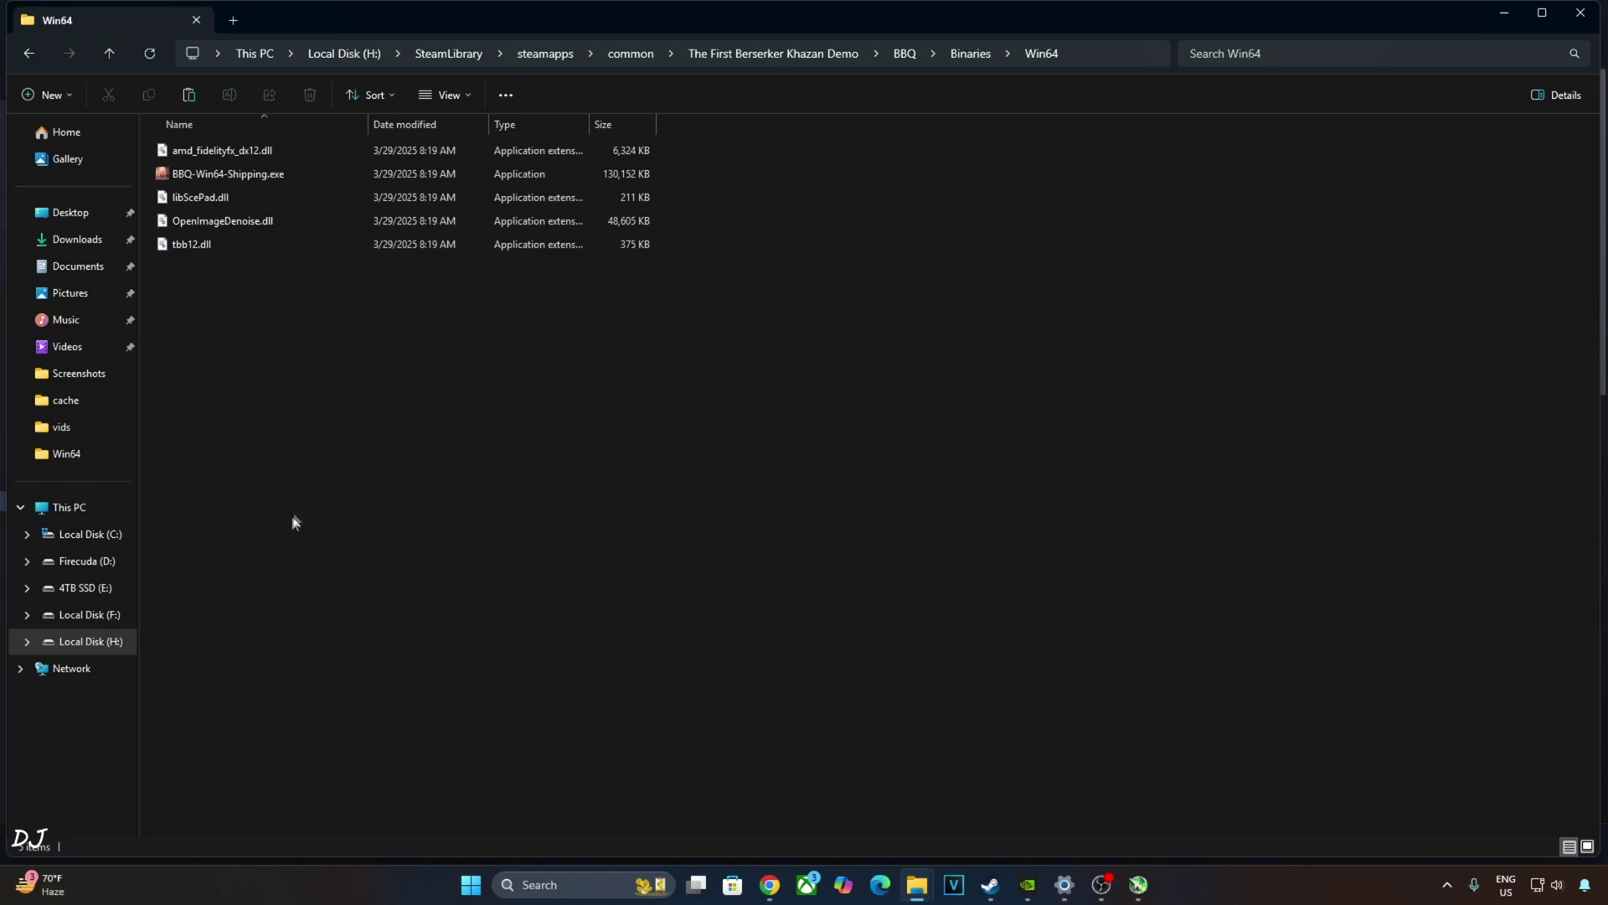
{"action": "right_click", "coordinate": [212, 330]}
{"action": "left_click", "coordinate": [237, 348]}
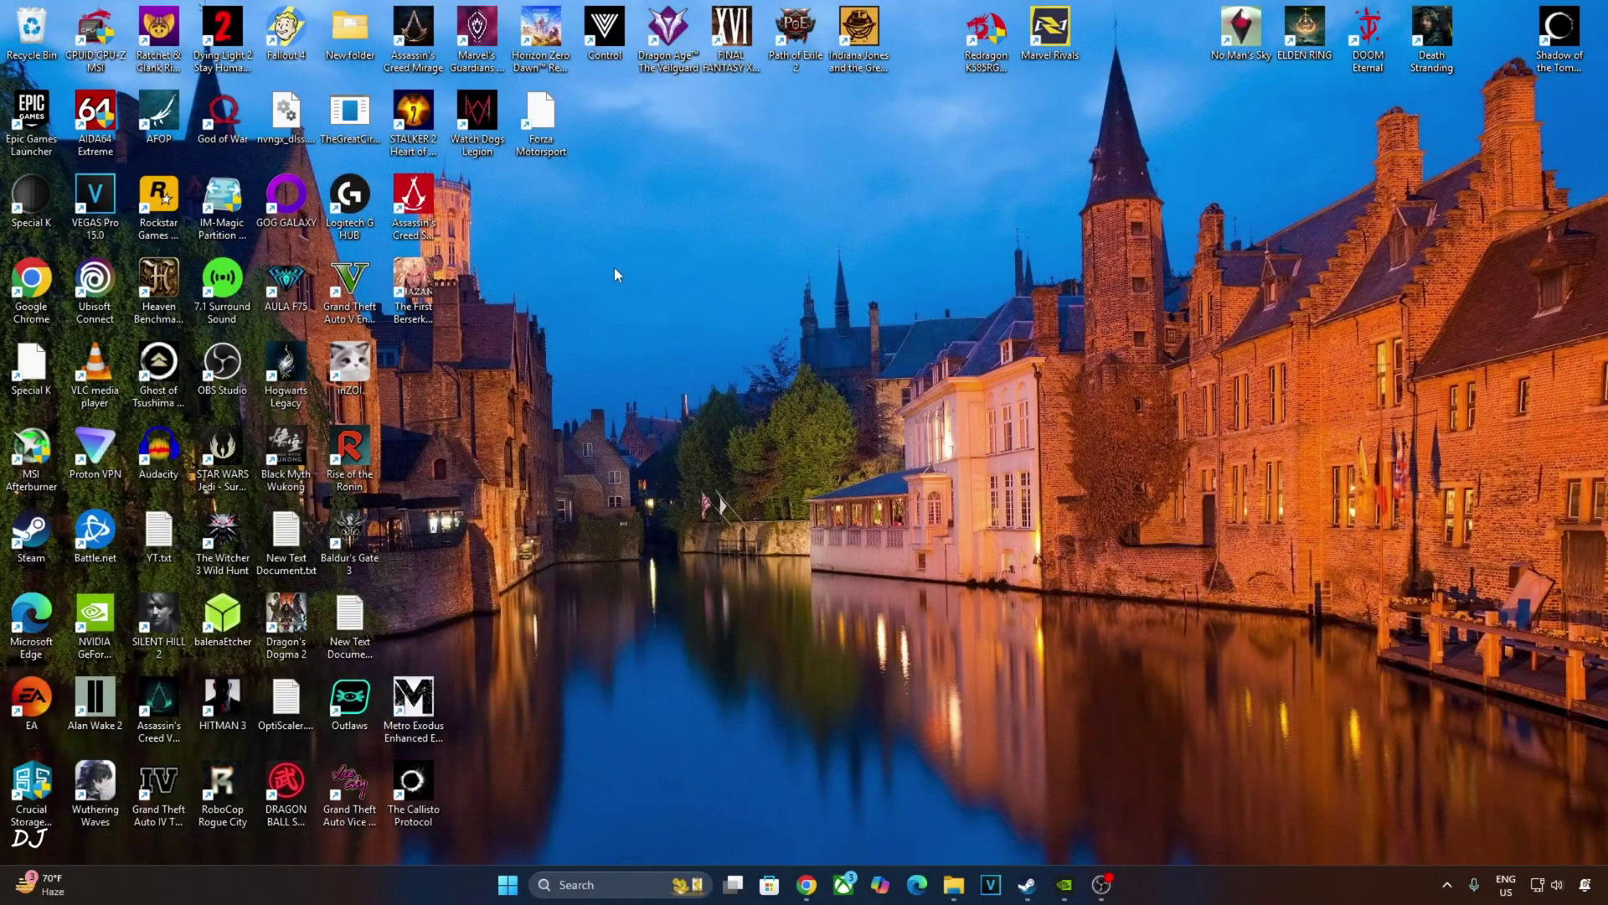
Step: Open the Windows advanced graphics settings to check Hardware-accelerated GPU scheduling and Variable refresh rate
{"action": "right_click", "coordinate": [614, 268]}
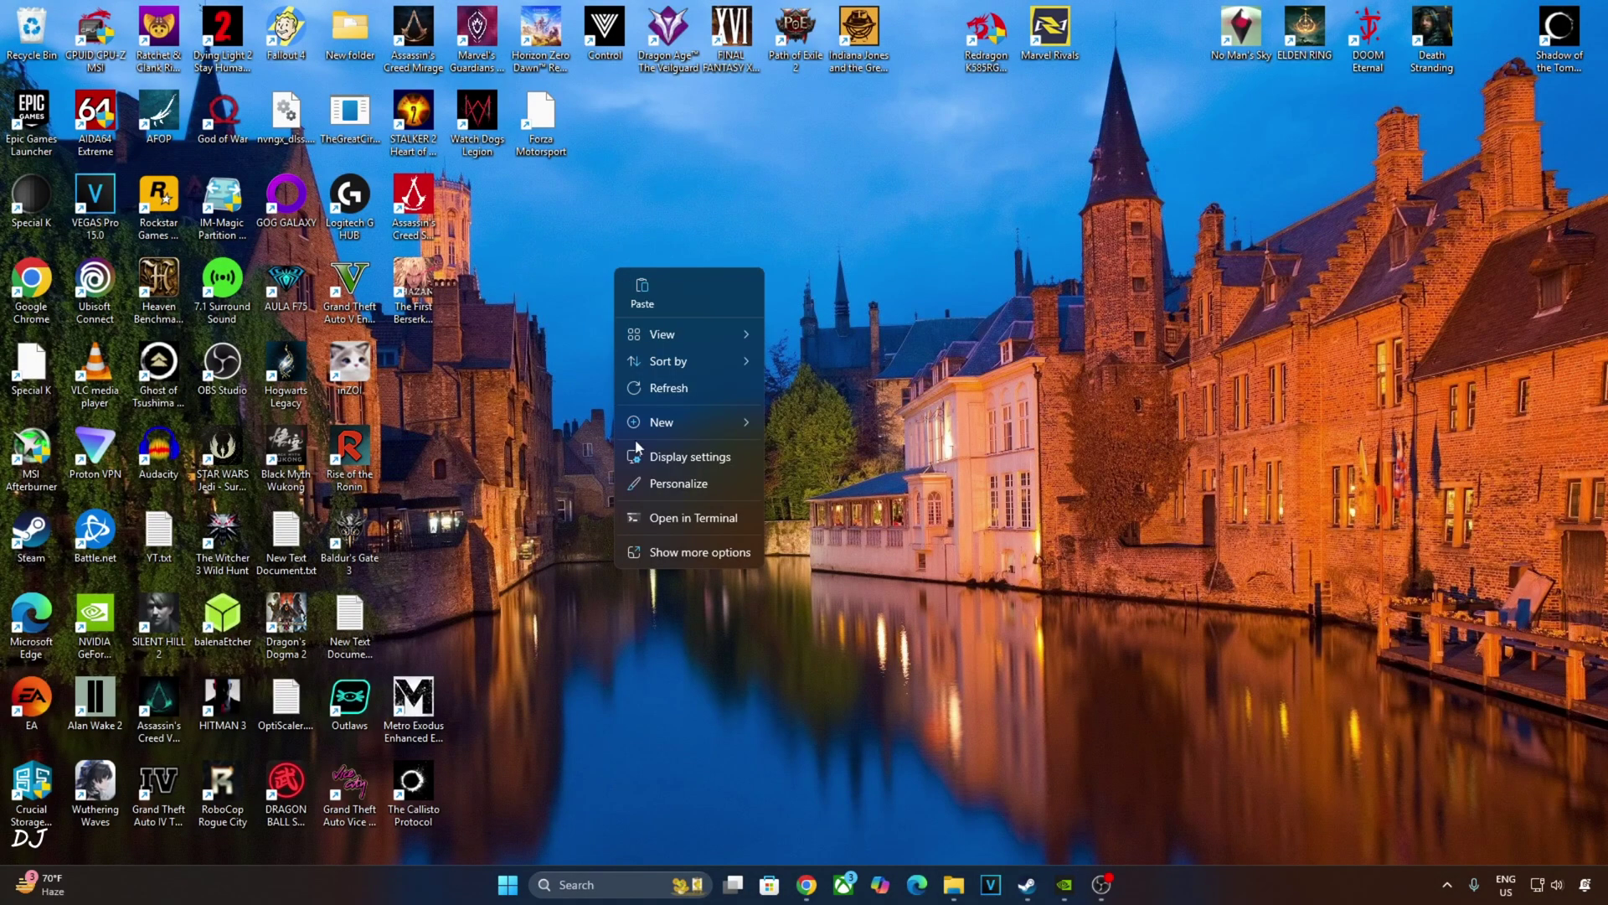
{"action": "left_click", "coordinate": [652, 455]}
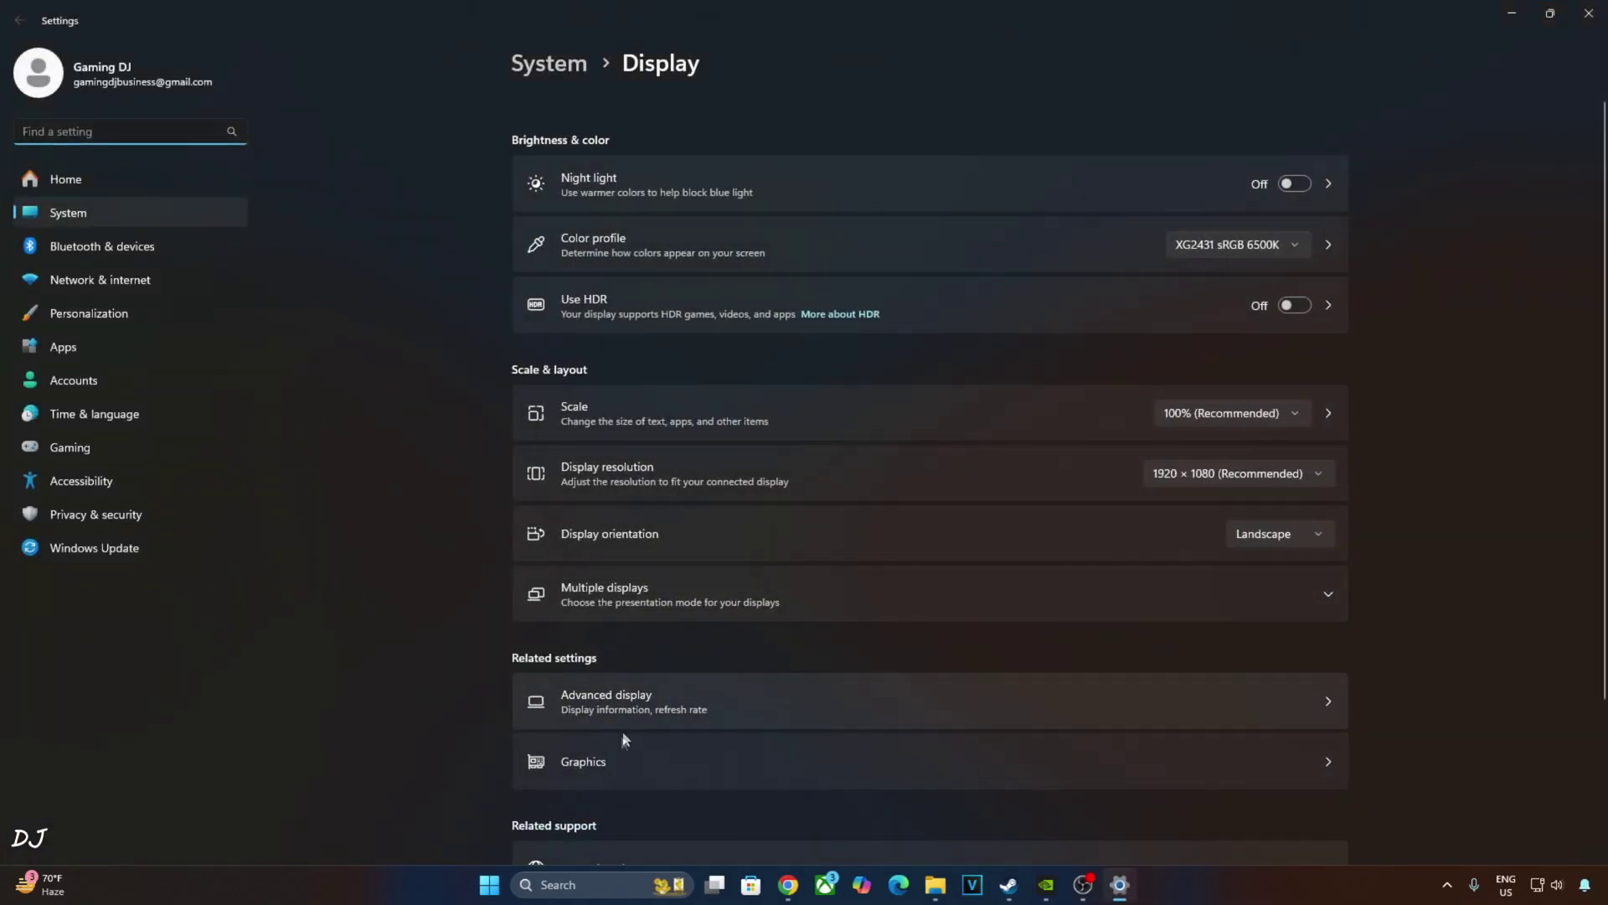
{"action": "left_click", "coordinate": [607, 760]}
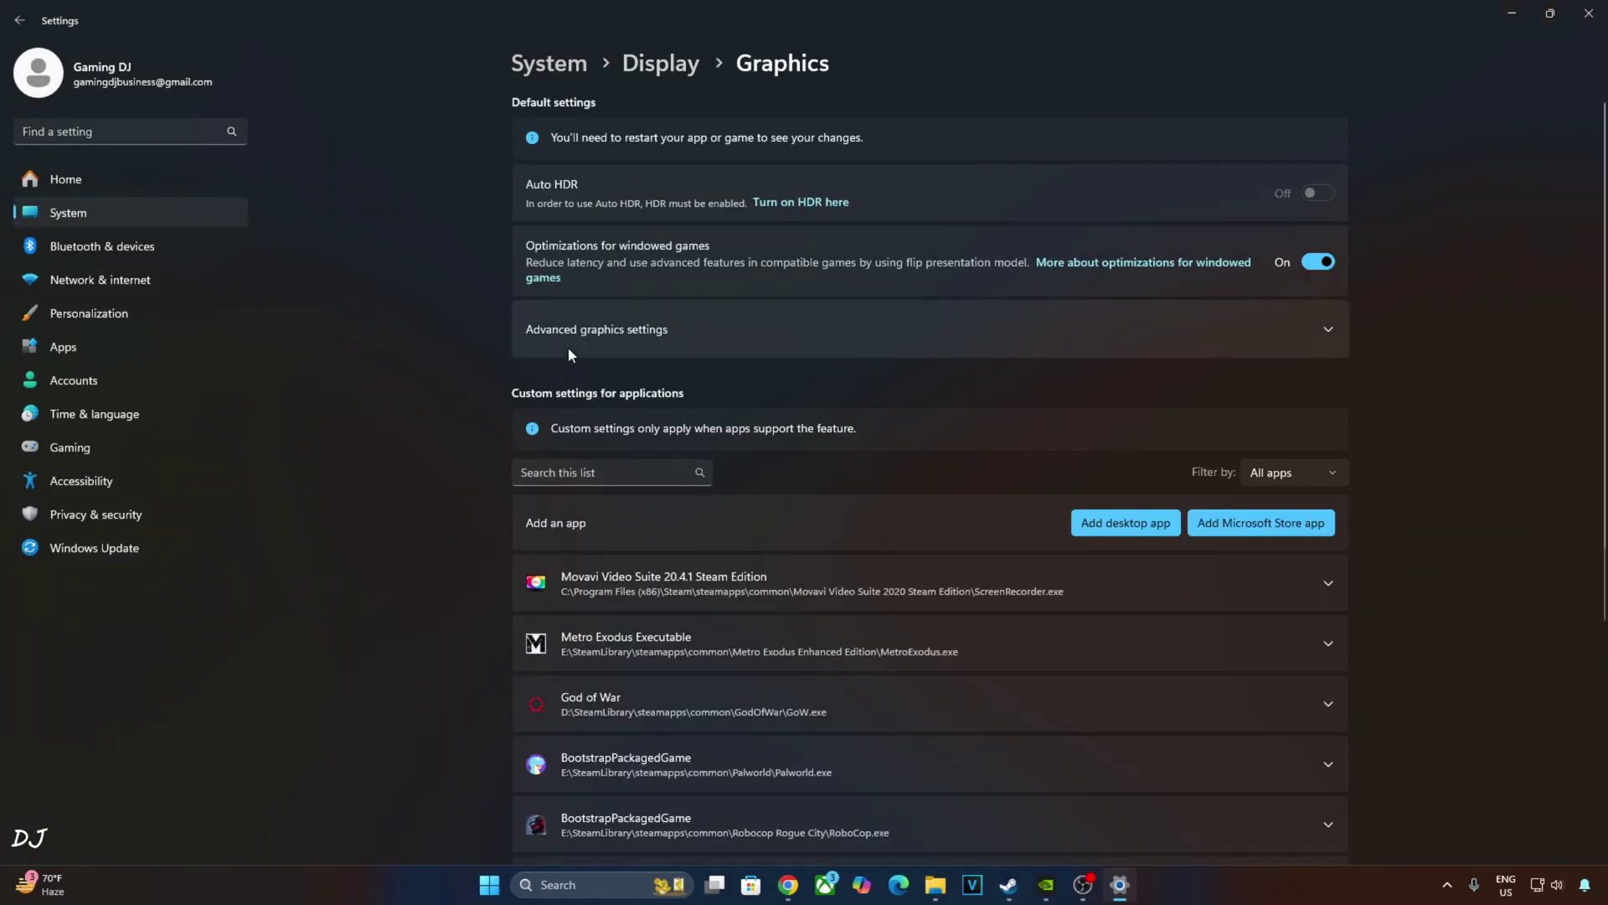
{"action": "left_click", "coordinate": [563, 337]}
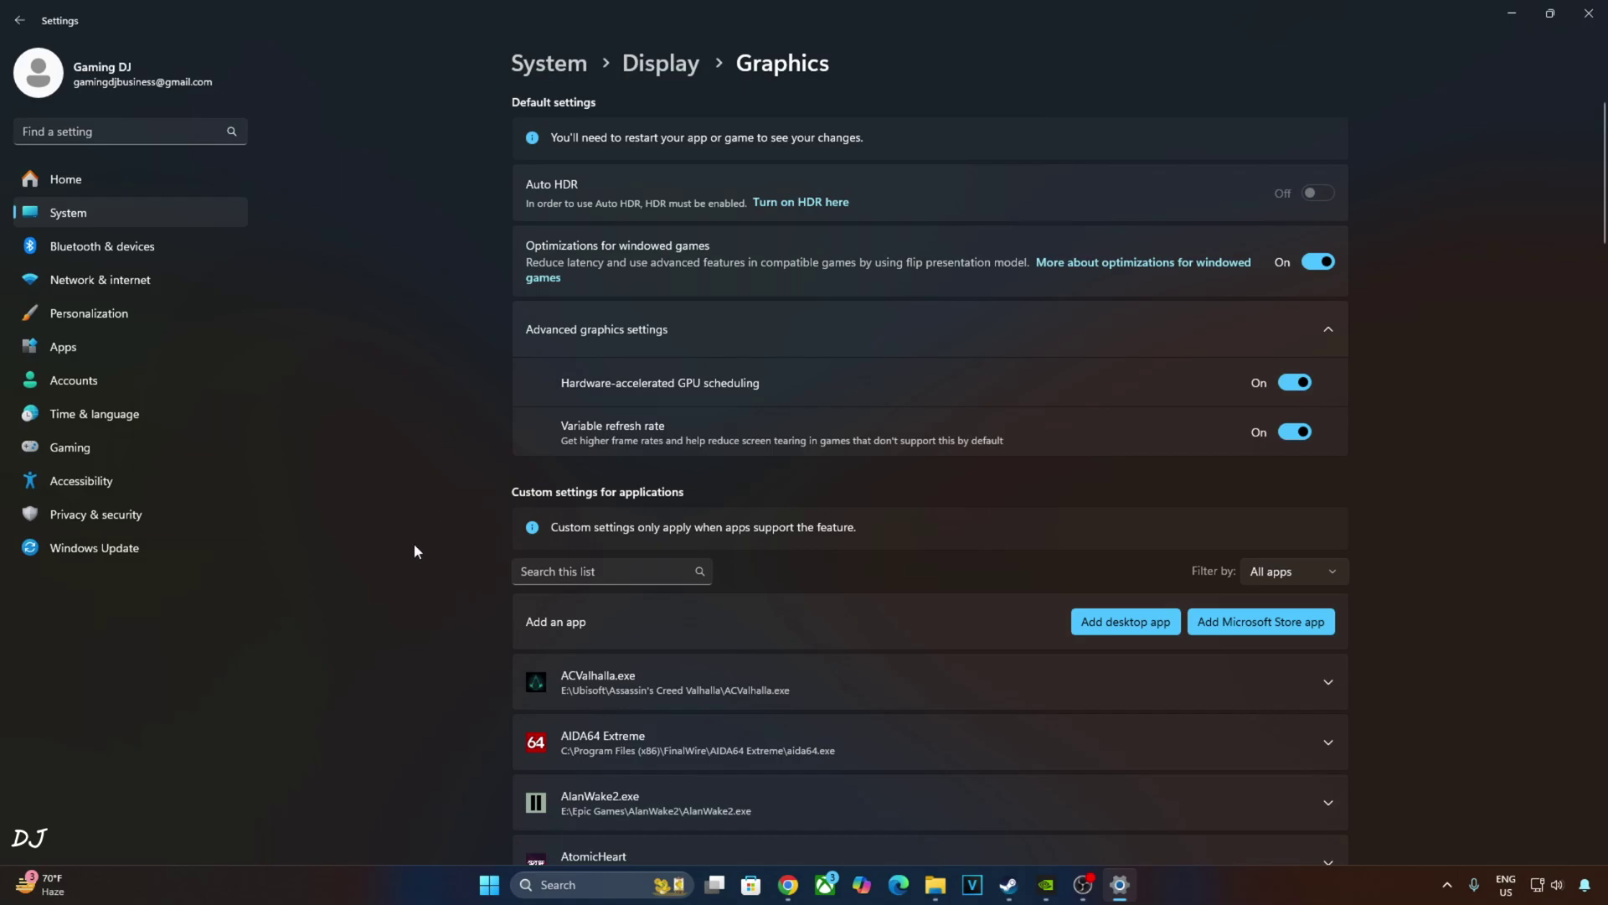
Step: Open NVIDIA Control Panel to review Vertical sync in the The First Berserker: Khazan program settings, and open the G-SYNC setup
{"action": "key", "text": "super"}
{"action": "type", "text": "nvIDIA App"}
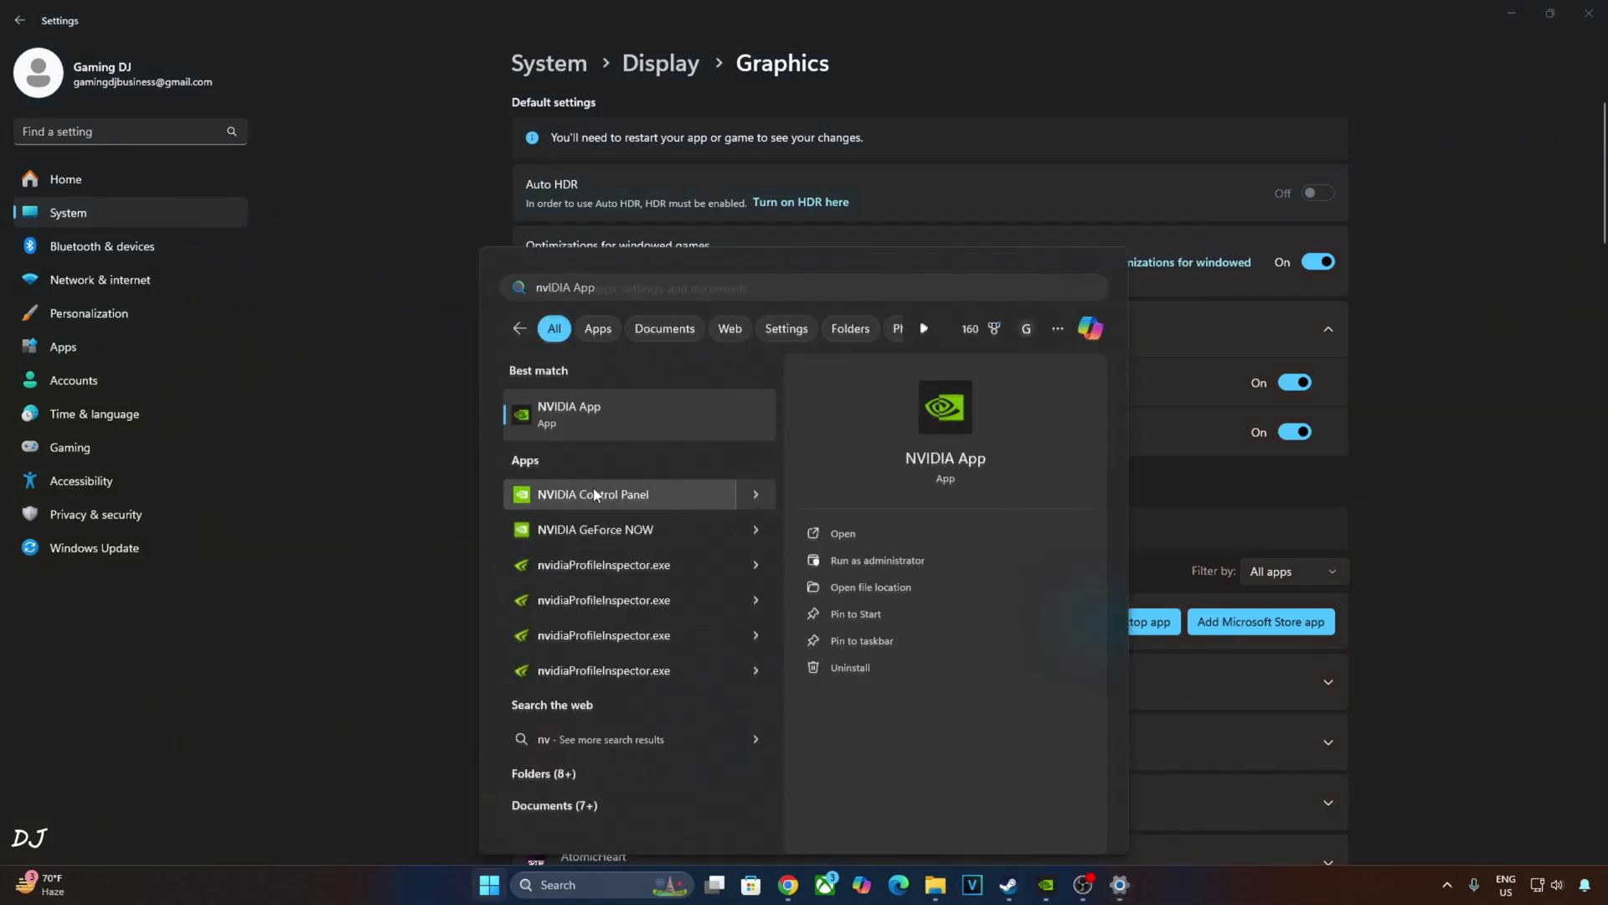
{"action": "left_click", "coordinate": [596, 495]}
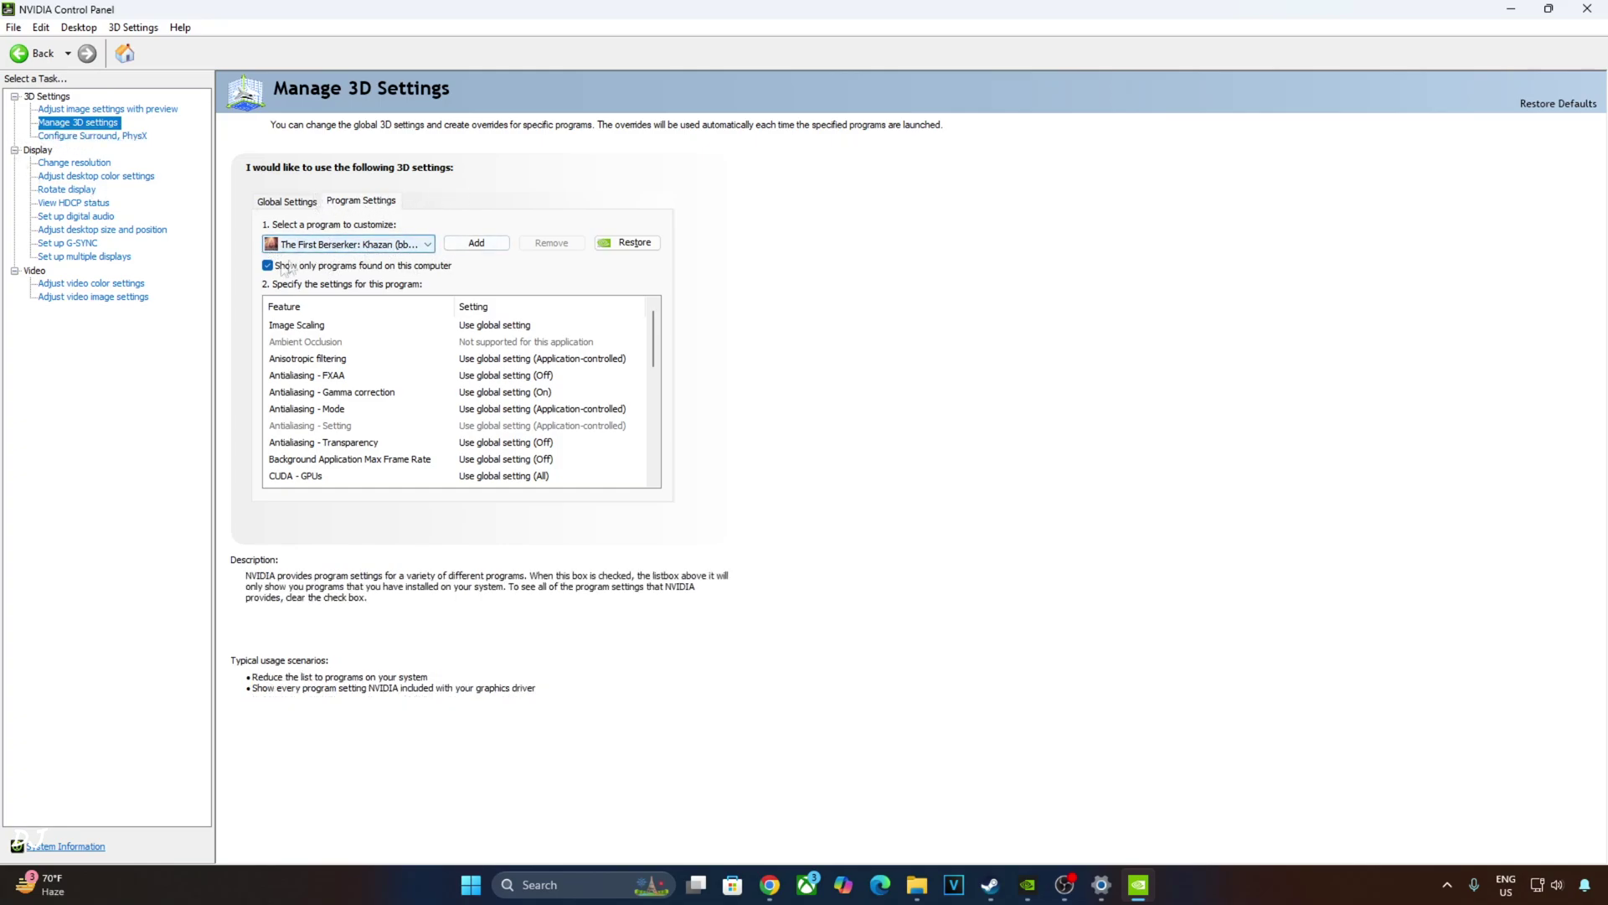
{"action": "scroll", "coordinate": [452, 419], "scroll_direction": "down", "scroll_amount": 10}
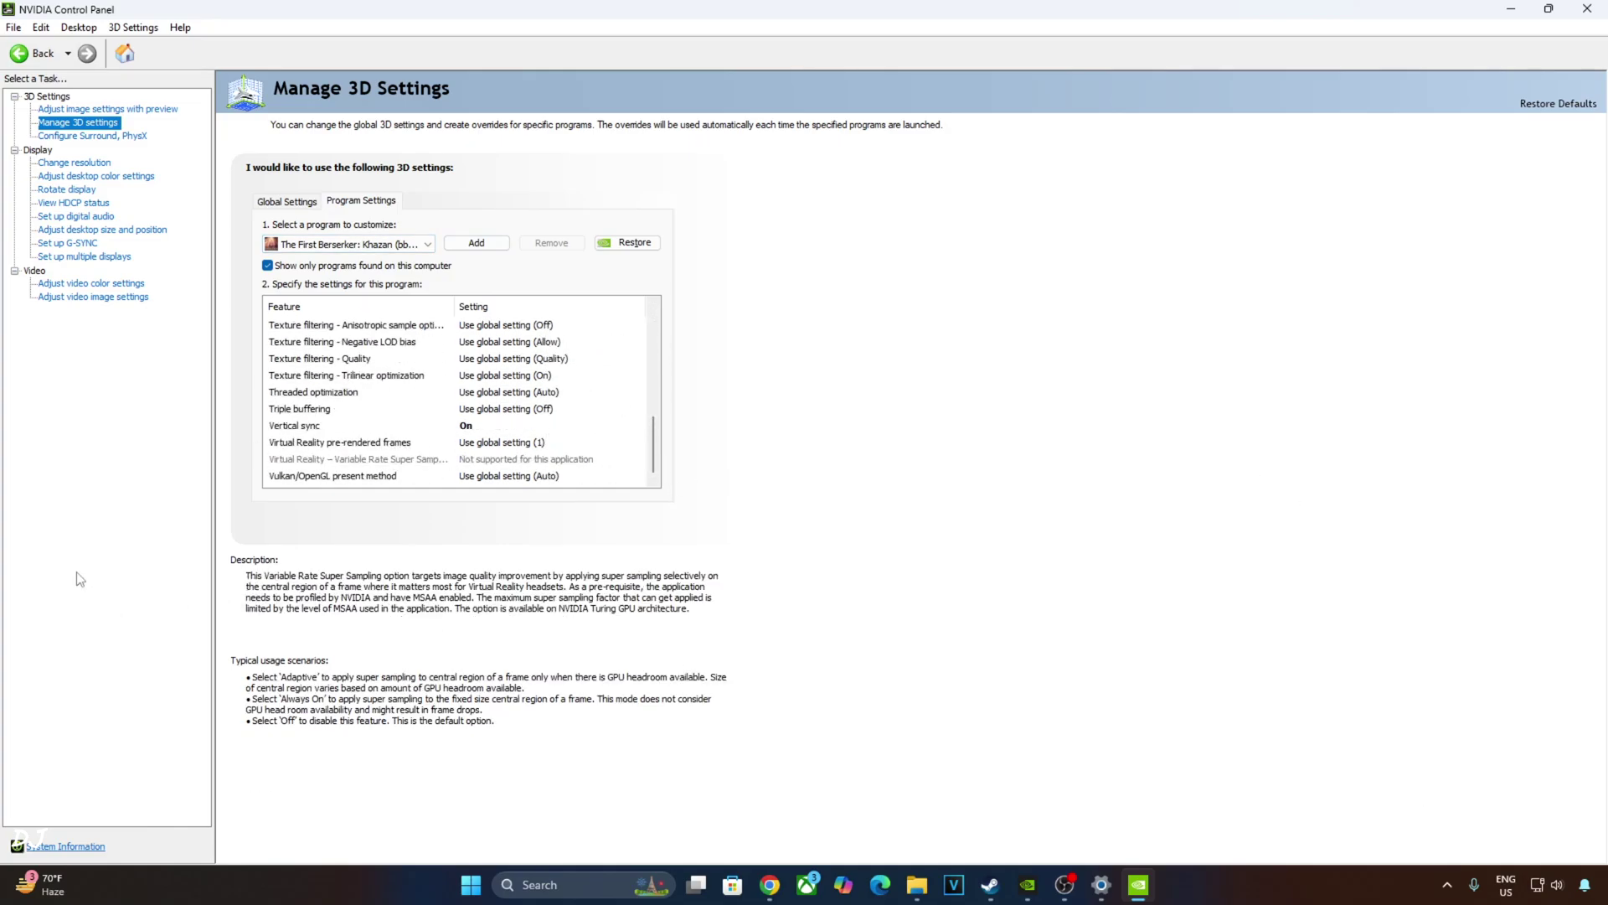
{"action": "left_click", "coordinate": [77, 245]}
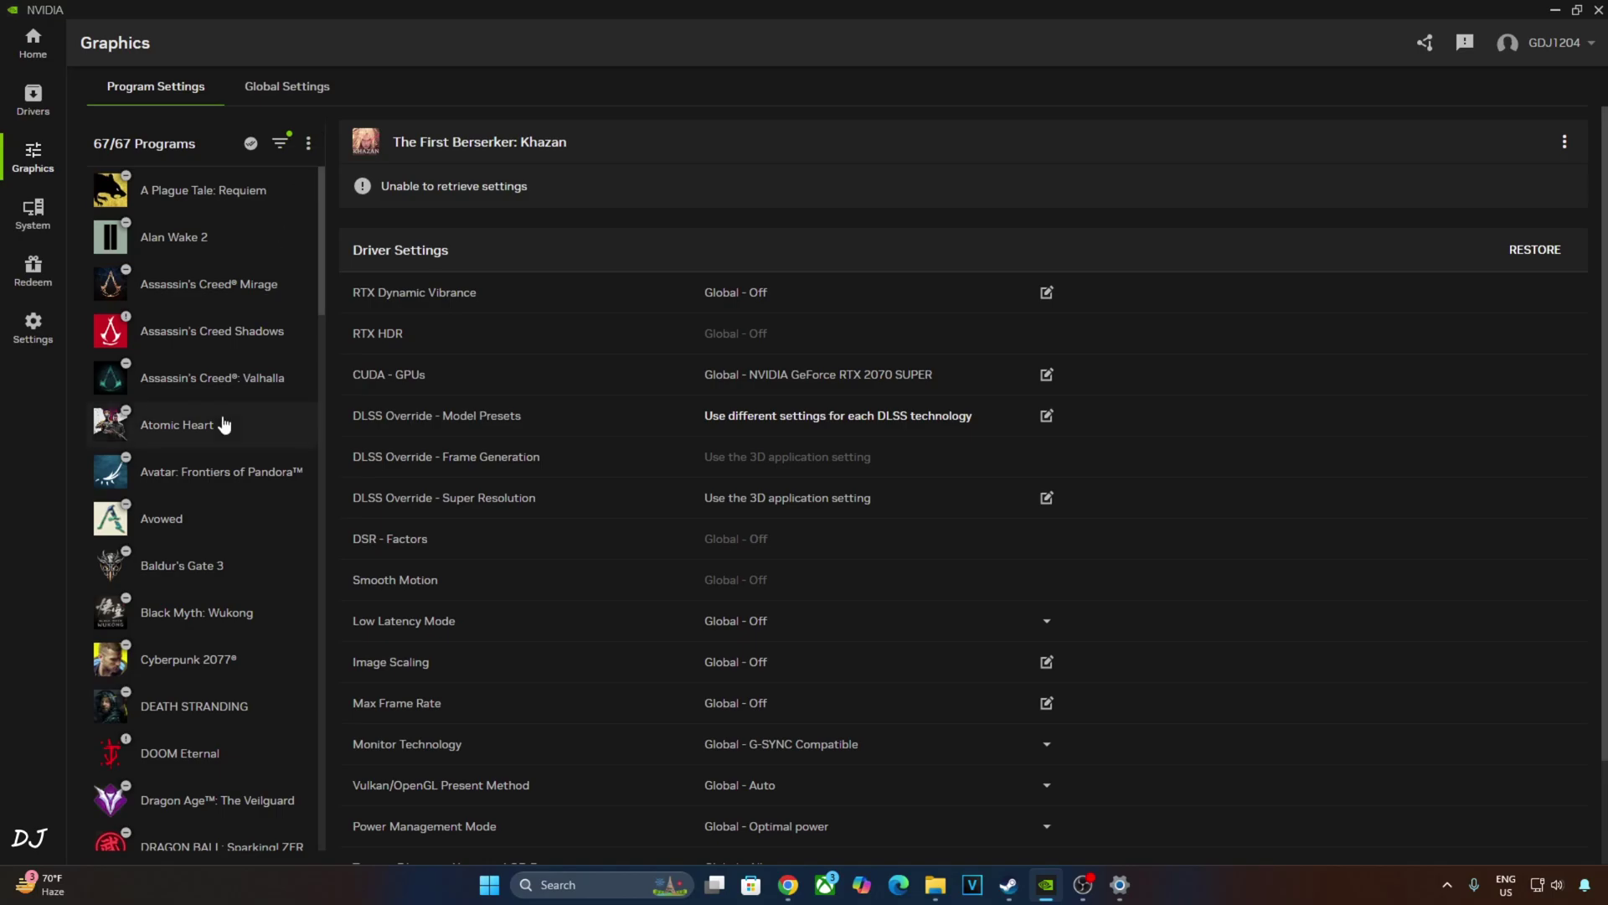
Step: In the NVIDIA app, check the DLSS Override model presets of The First Berserker: Khazan for the Super Resolution option Latest
{"action": "scroll", "coordinate": [223, 456], "scroll_direction": "down", "scroll_amount": 5}
{"action": "scroll", "coordinate": [223, 469], "scroll_direction": "down", "scroll_amount": 15}
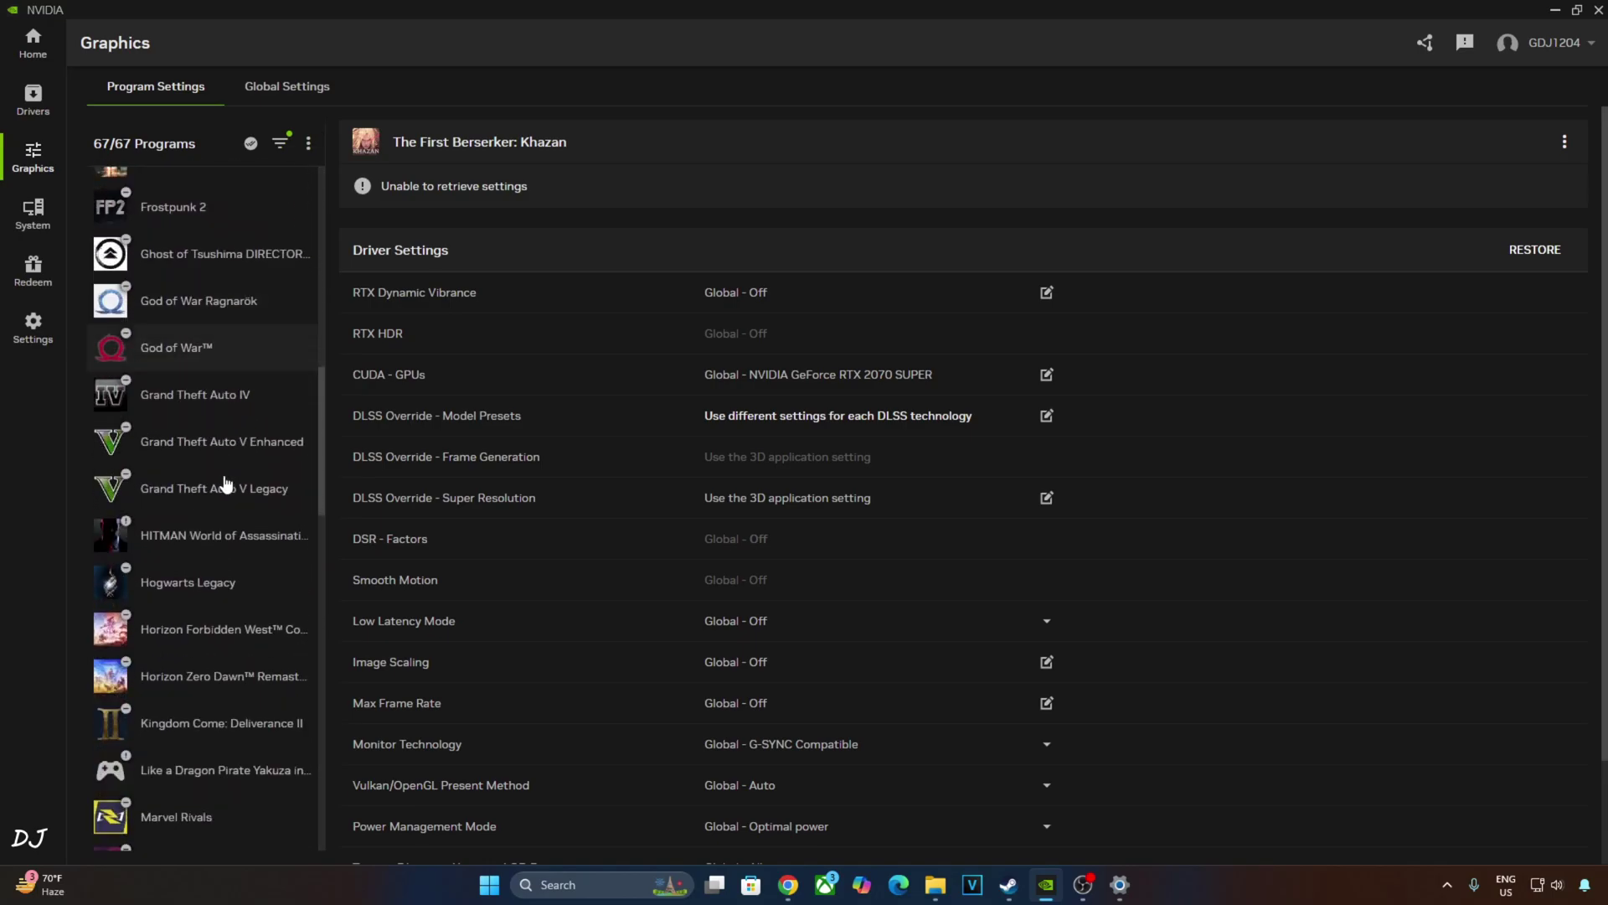
{"action": "scroll", "coordinate": [224, 484], "scroll_direction": "down", "scroll_amount": 2}
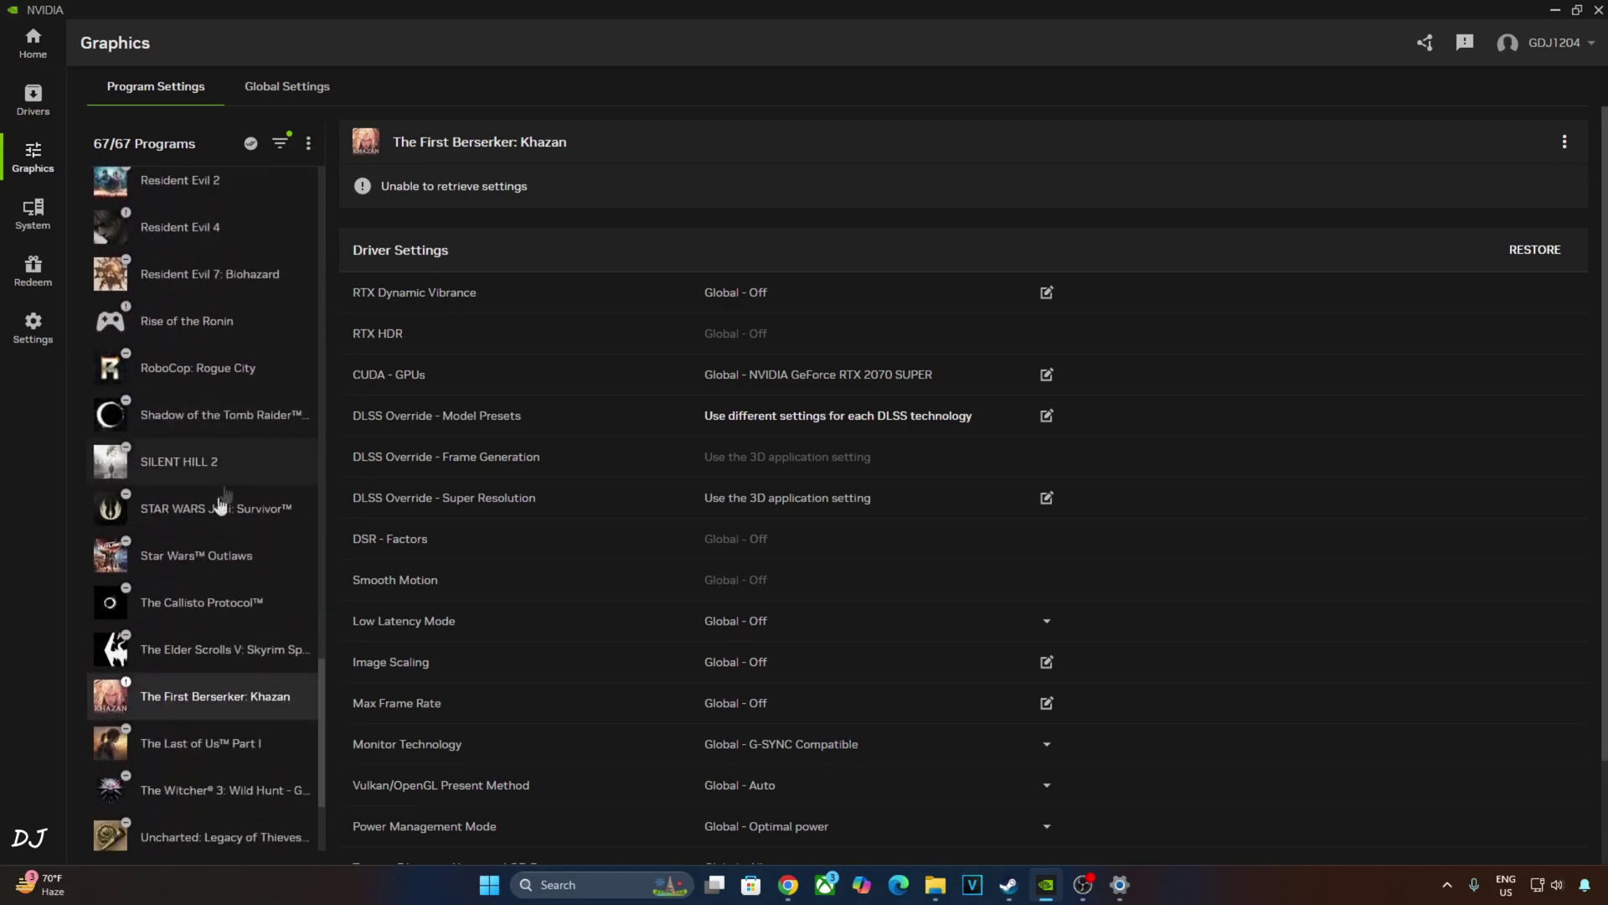
{"action": "scroll", "coordinate": [704, 617], "scroll_direction": "down", "scroll_amount": 1}
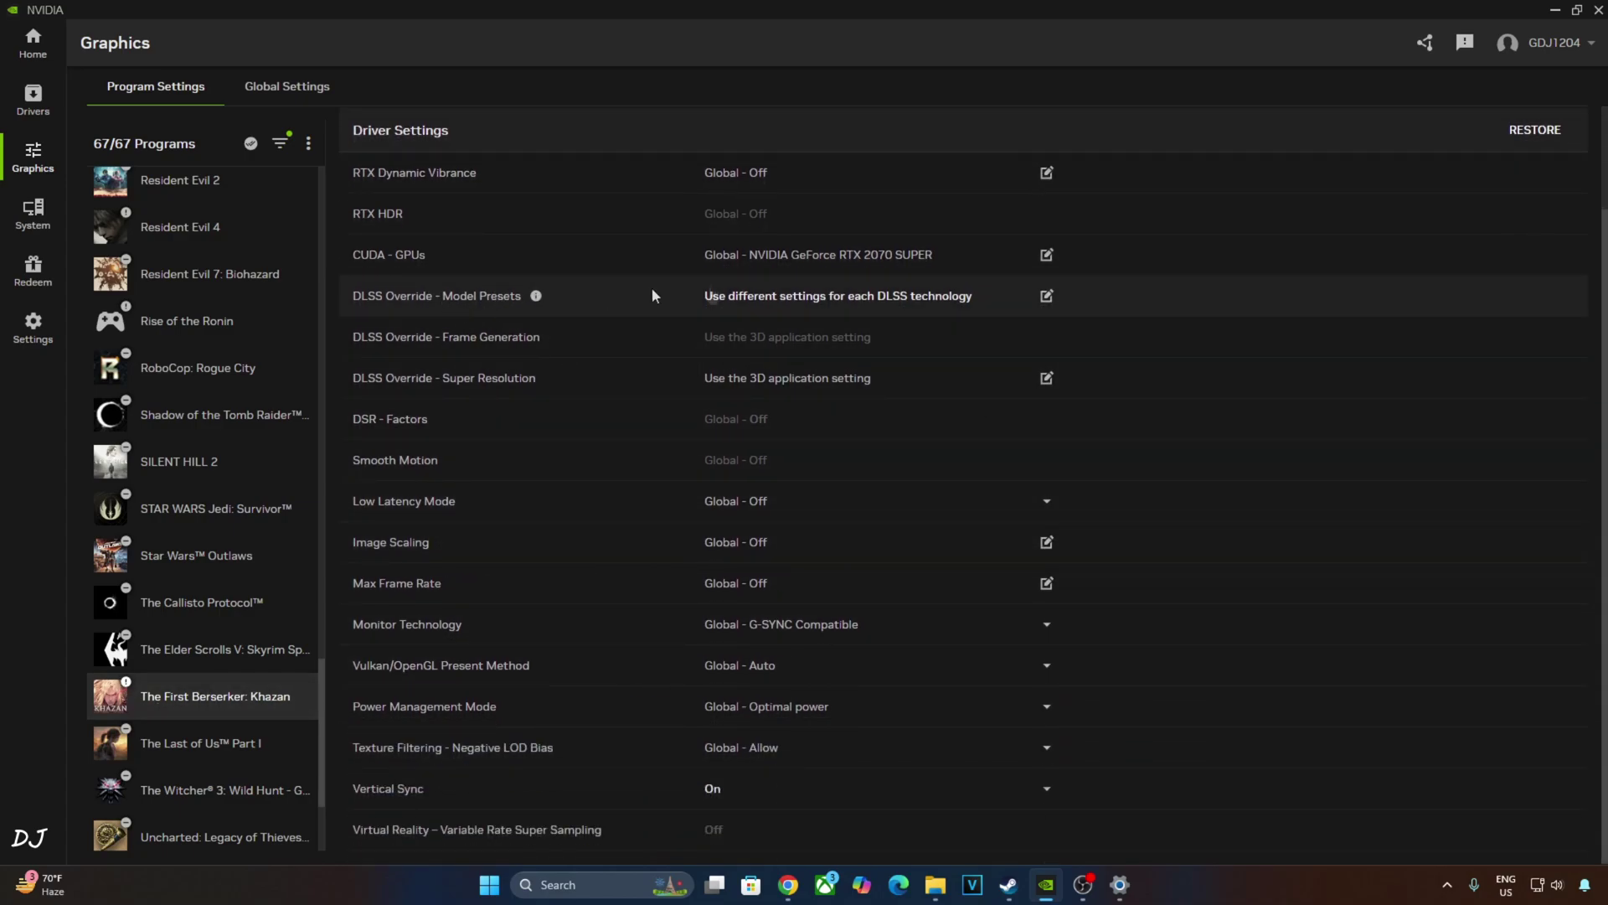
{"action": "left_click", "coordinate": [1046, 297]}
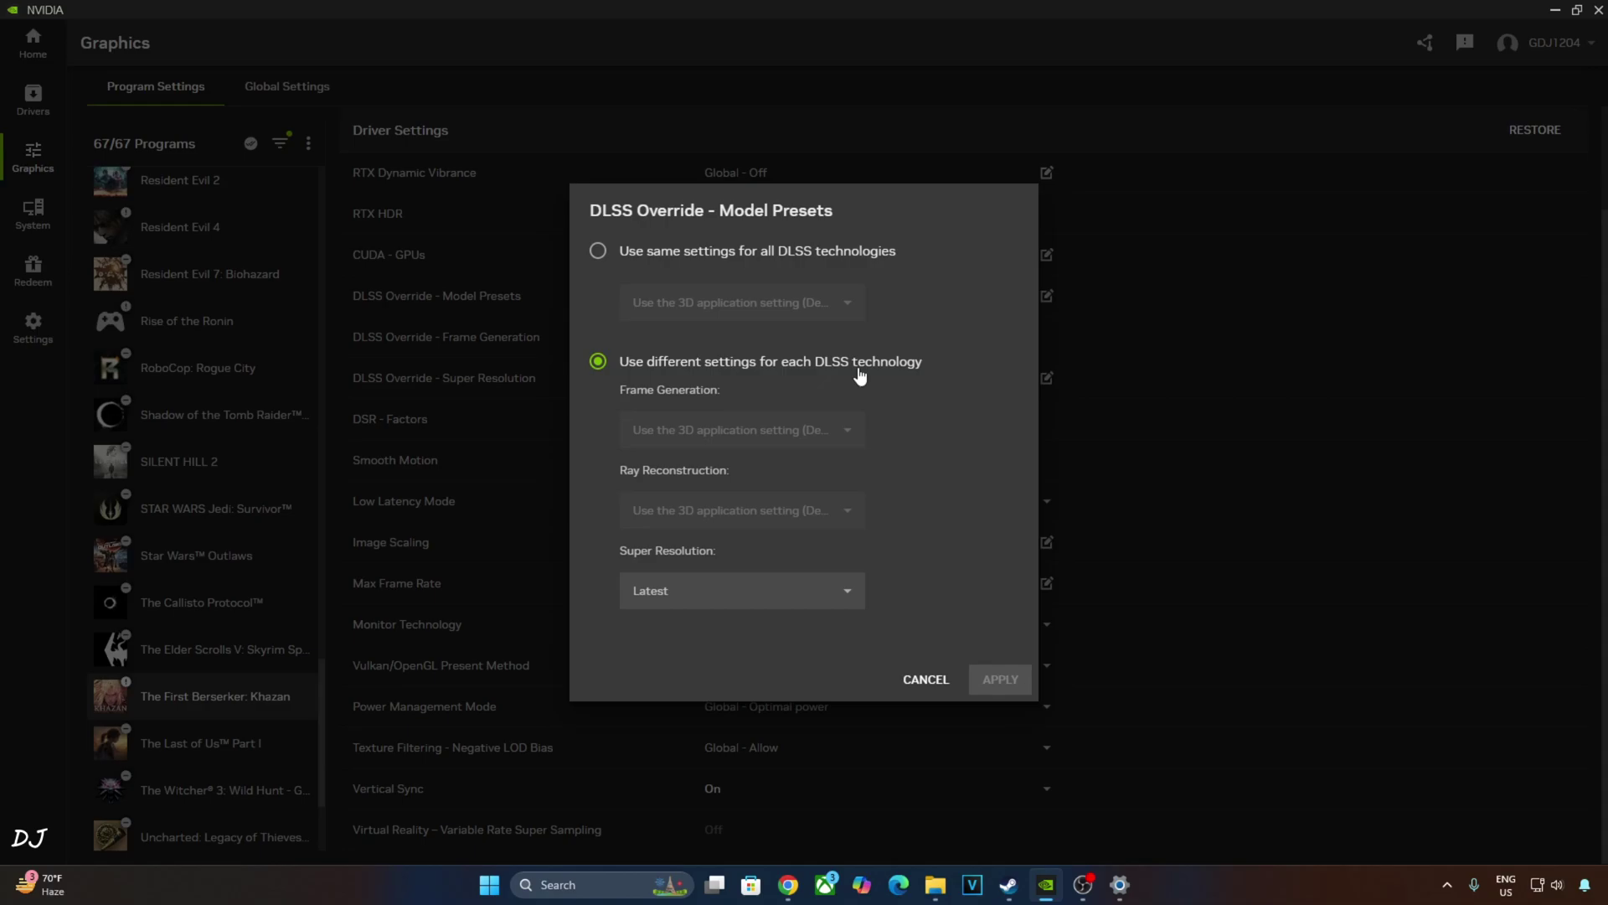
{"action": "left_click", "coordinate": [769, 601]}
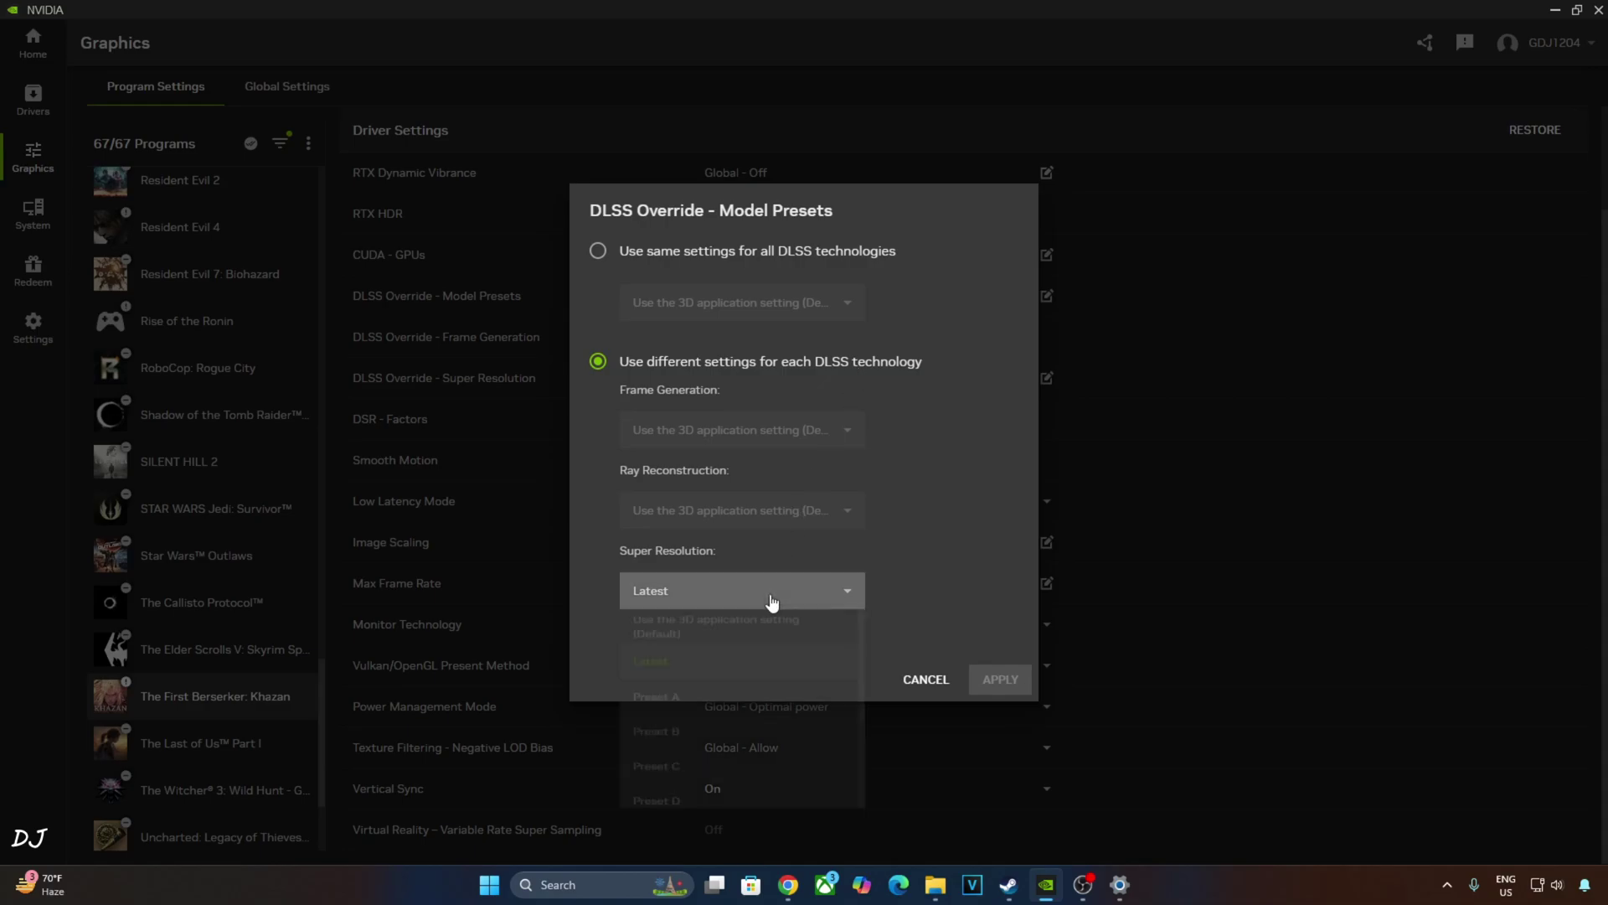
{"action": "left_click", "coordinate": [700, 671]}
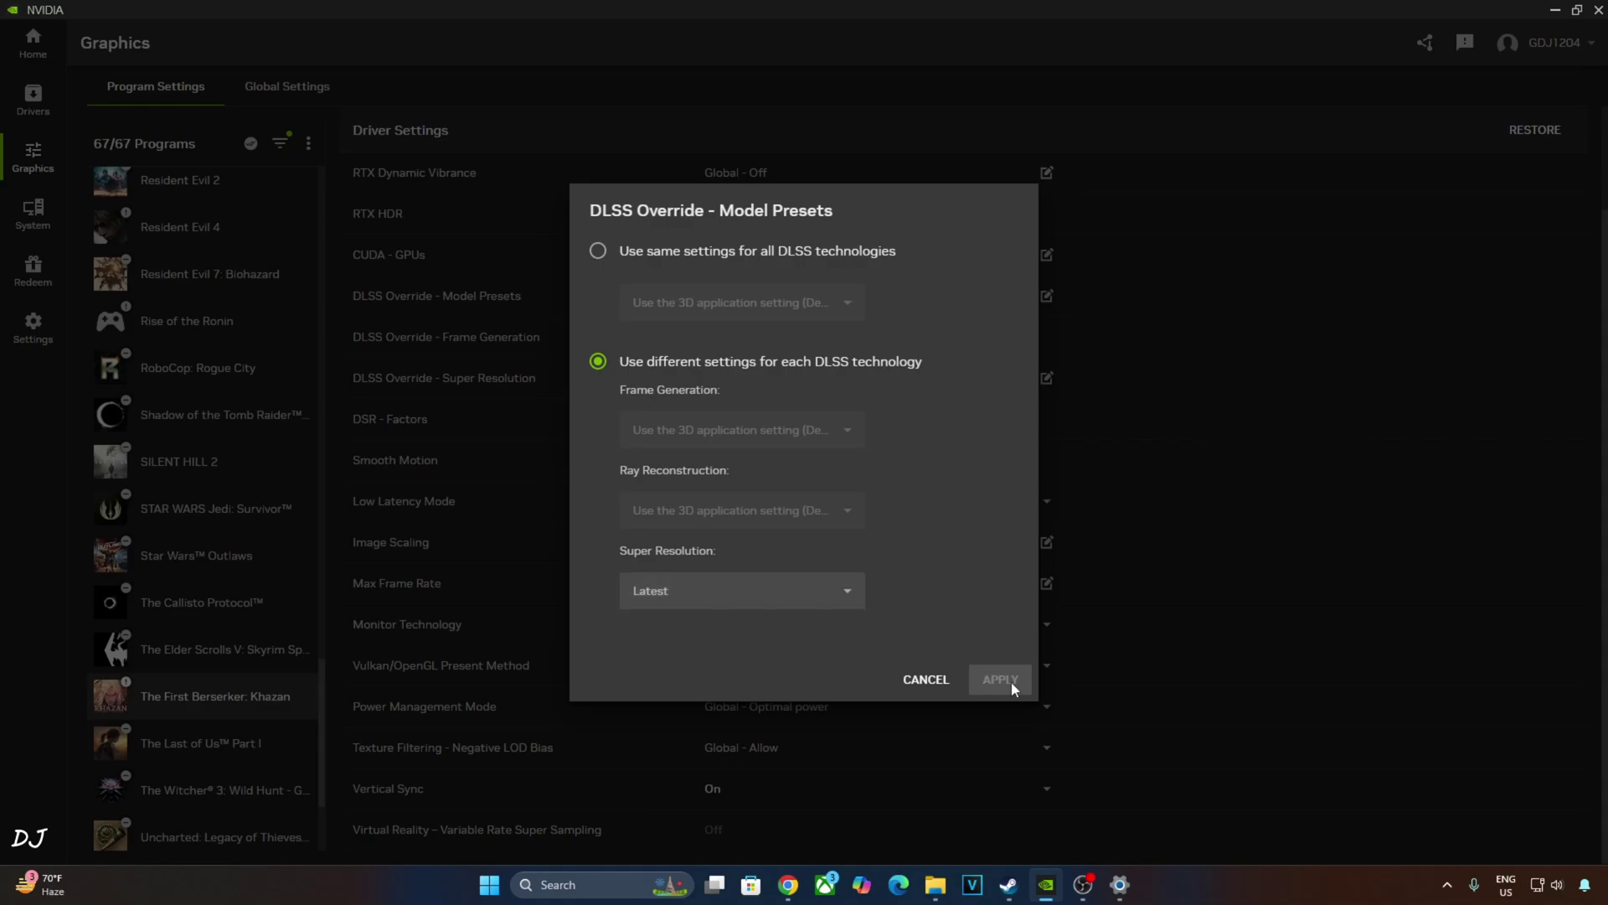
{"action": "left_click", "coordinate": [926, 682]}
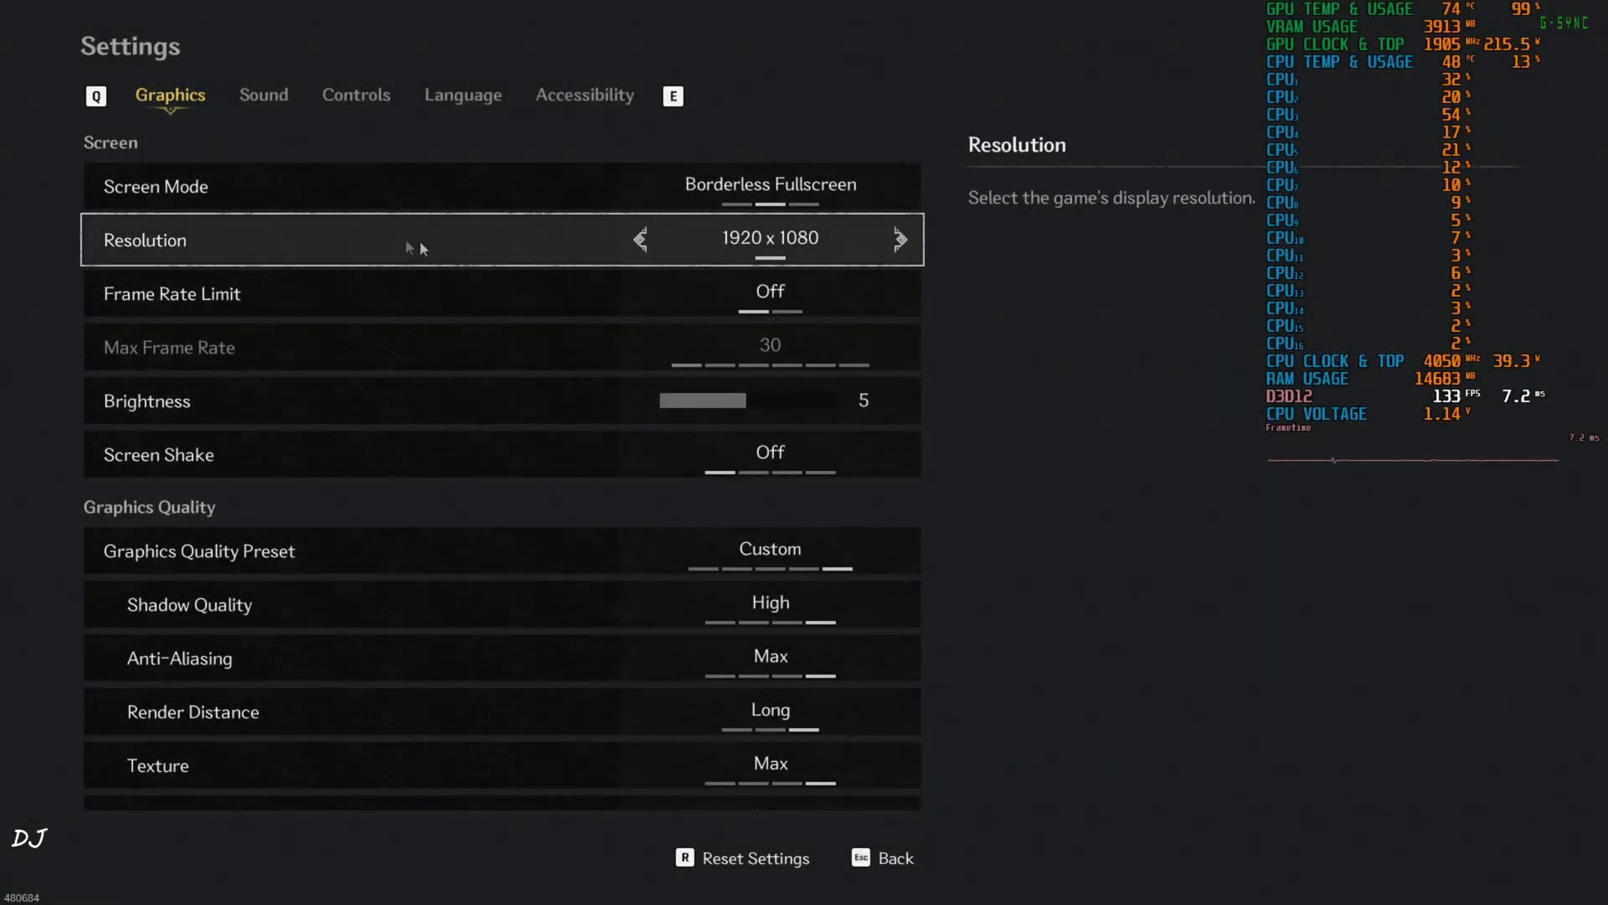
Step: In the game's graphics settings, set the Graphics Quality Preset to Max
{"action": "scroll", "coordinate": [385, 248], "scroll_direction": "down", "scroll_amount": 2}
{"action": "scroll", "coordinate": [352, 251], "scroll_direction": "up", "scroll_amount": 2}
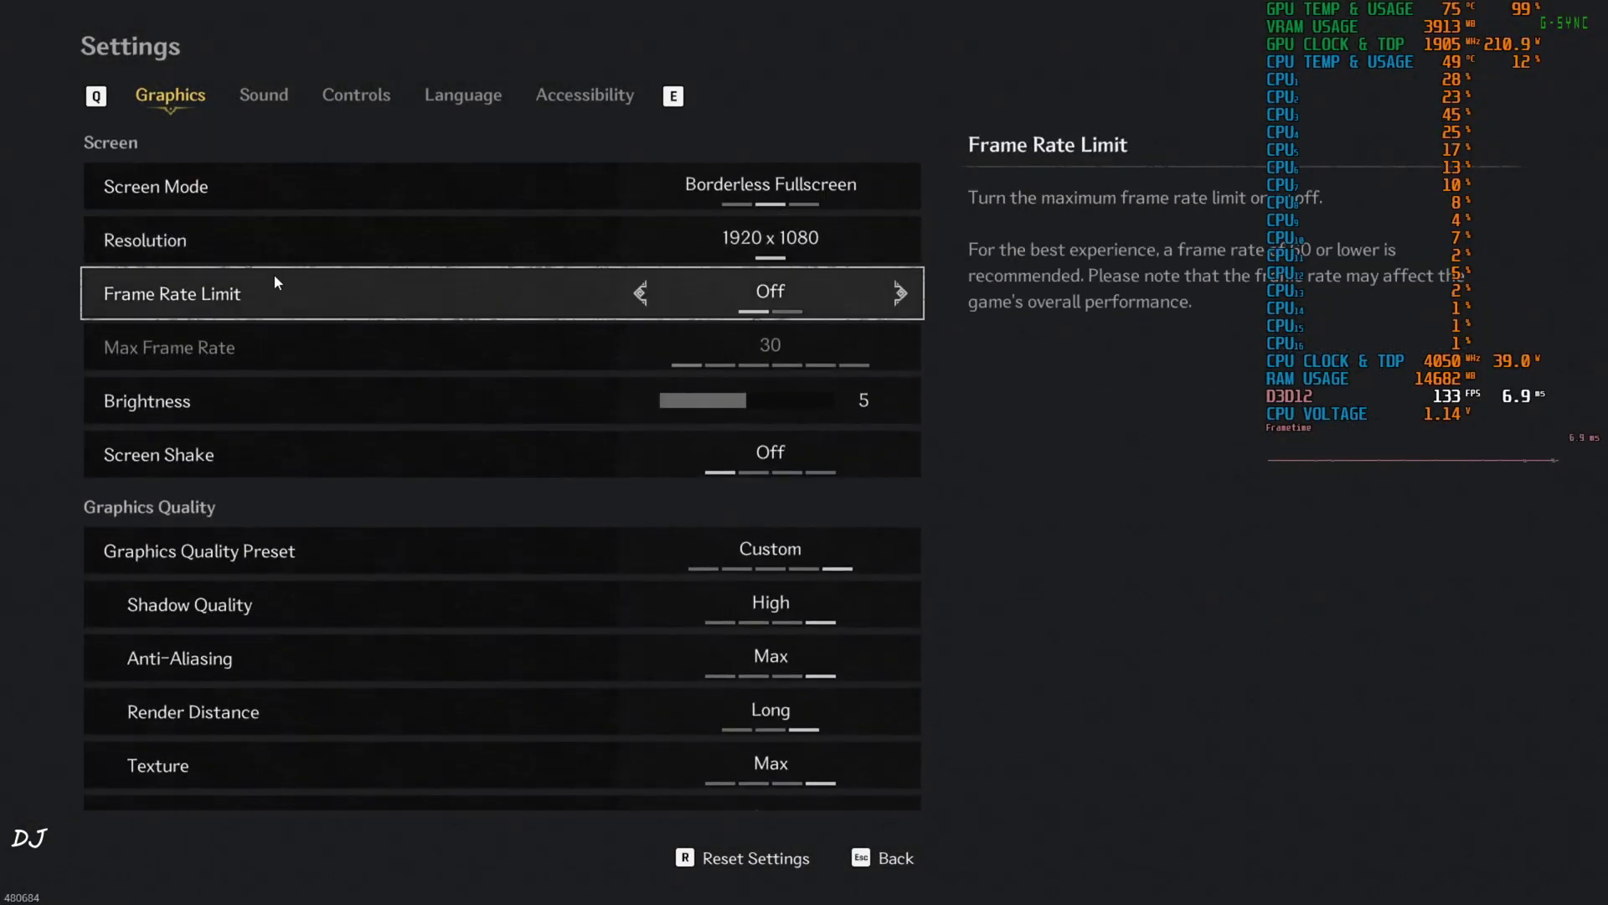
{"action": "scroll", "coordinate": [272, 276], "scroll_direction": "down", "scroll_amount": 2}
{"action": "scroll", "coordinate": [269, 278], "scroll_direction": "down", "scroll_amount": 2}
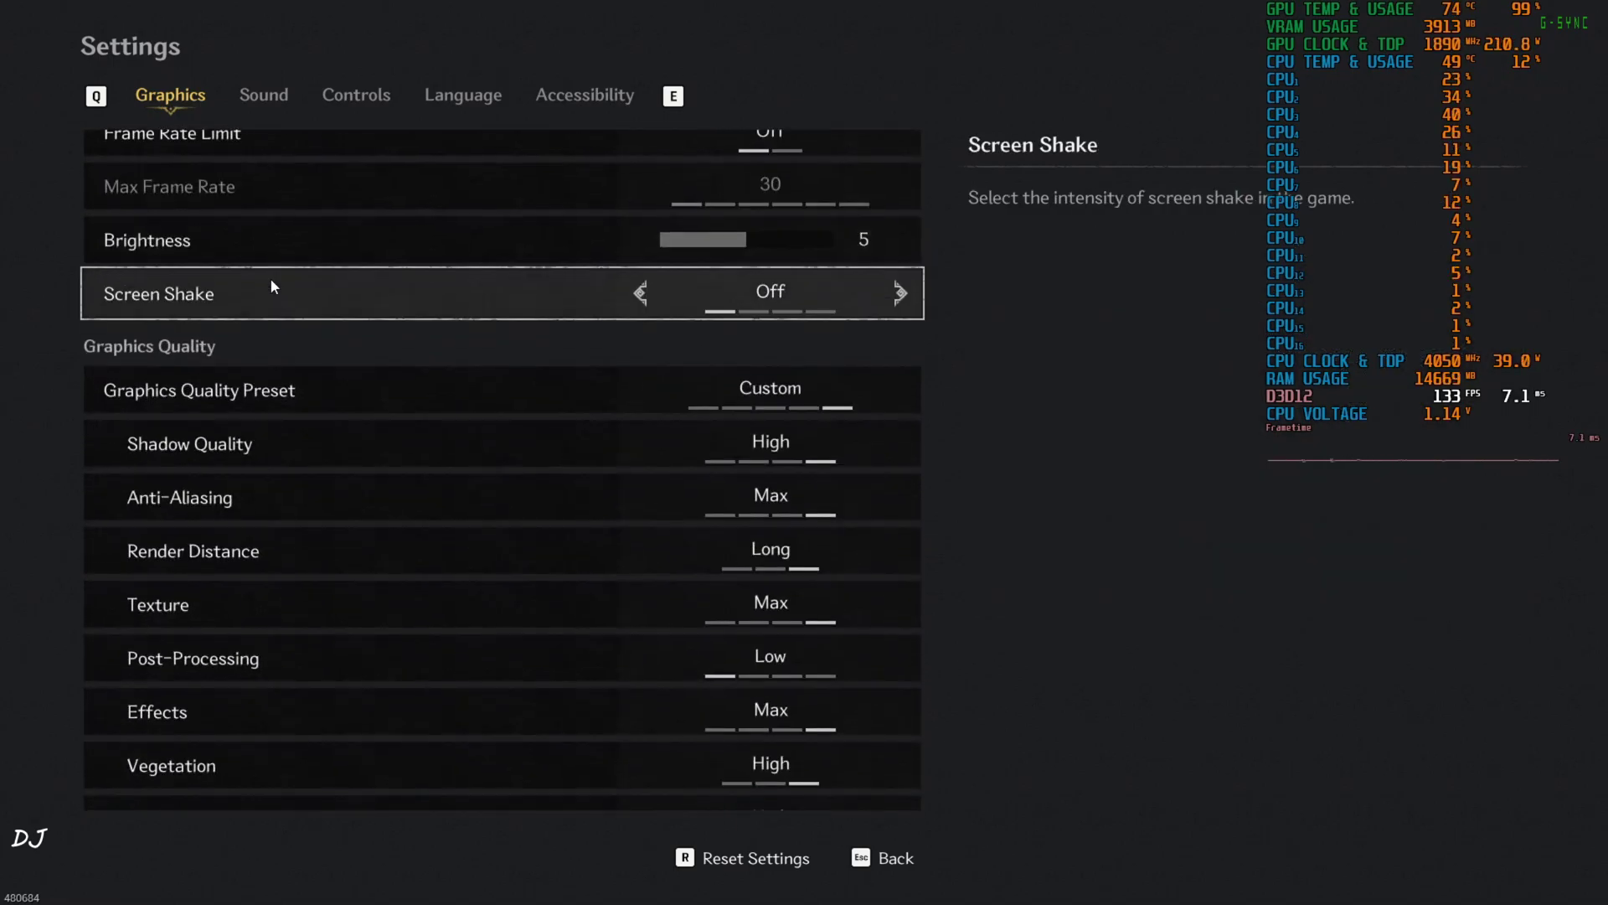
{"action": "left_click", "coordinate": [640, 391]}
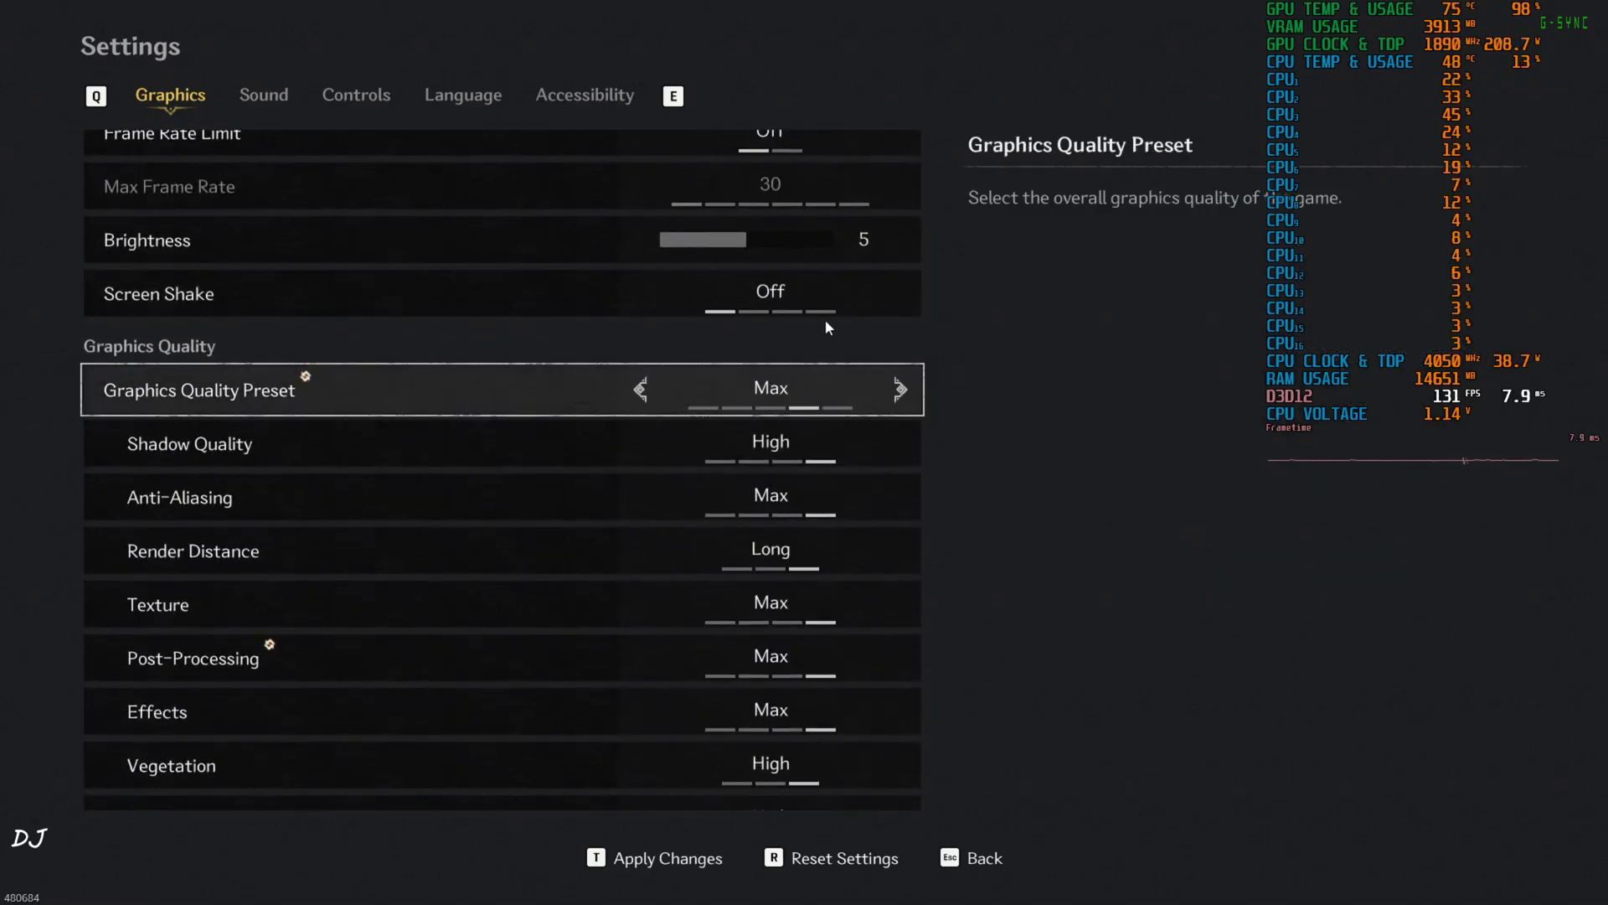
Step: Lower the Post-Processing quality to Low
{"action": "scroll", "coordinate": [660, 504], "scroll_direction": "down", "scroll_amount": 1}
{"action": "scroll", "coordinate": [660, 504], "scroll_direction": "down", "scroll_amount": 2}
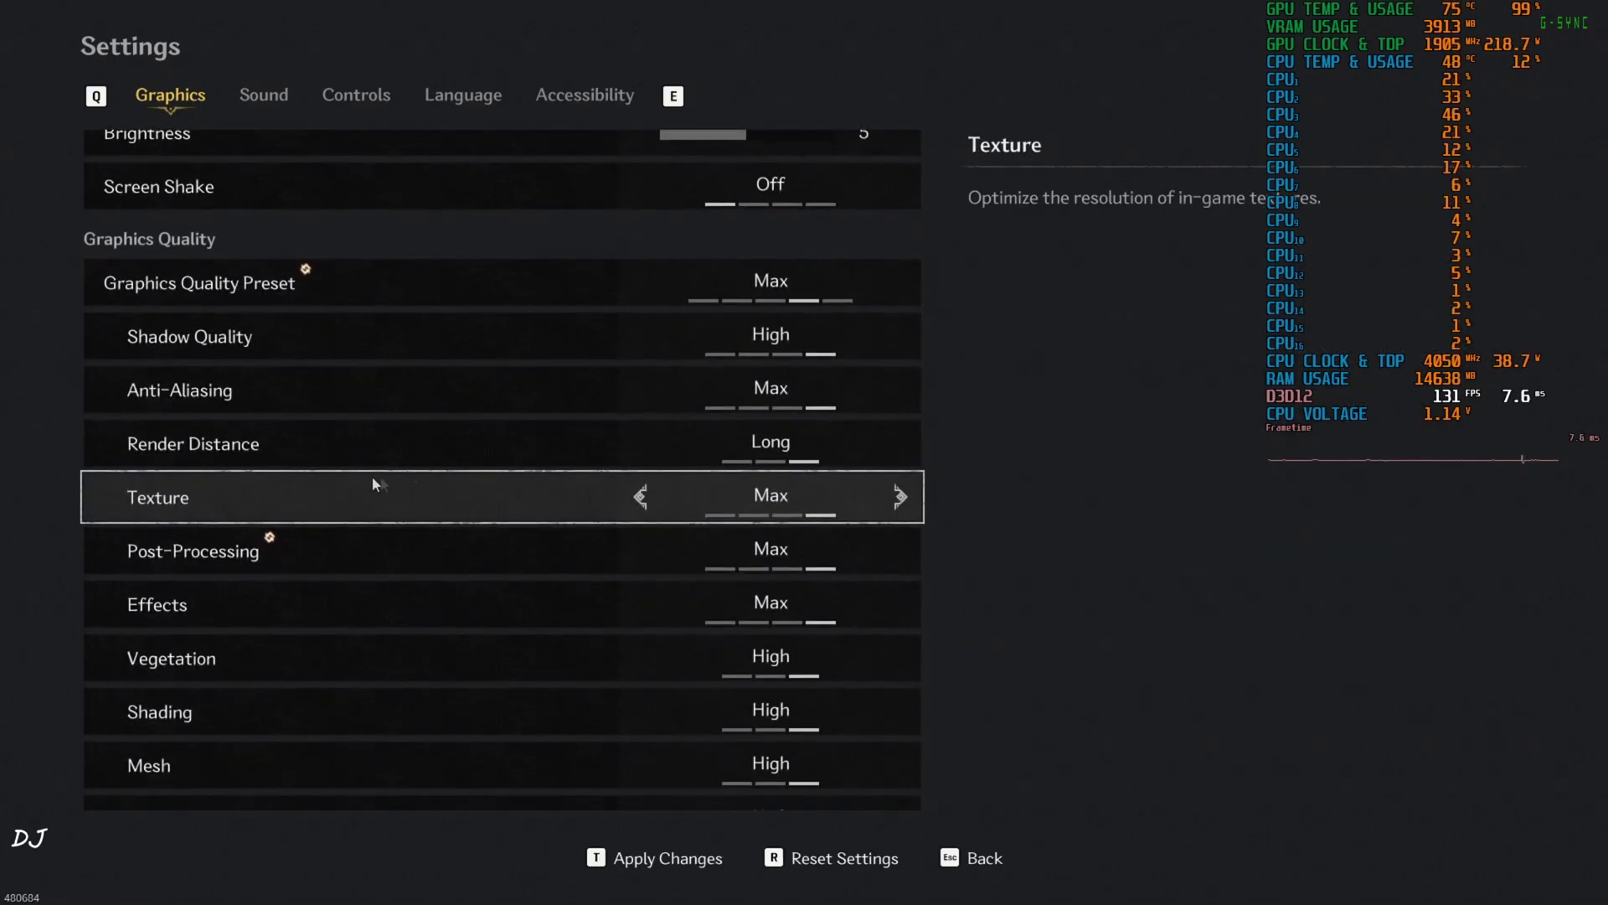
{"action": "left_click", "coordinate": [640, 550]}
{"action": "left_click", "coordinate": [640, 550]}
{"action": "left_click", "coordinate": [640, 550]}
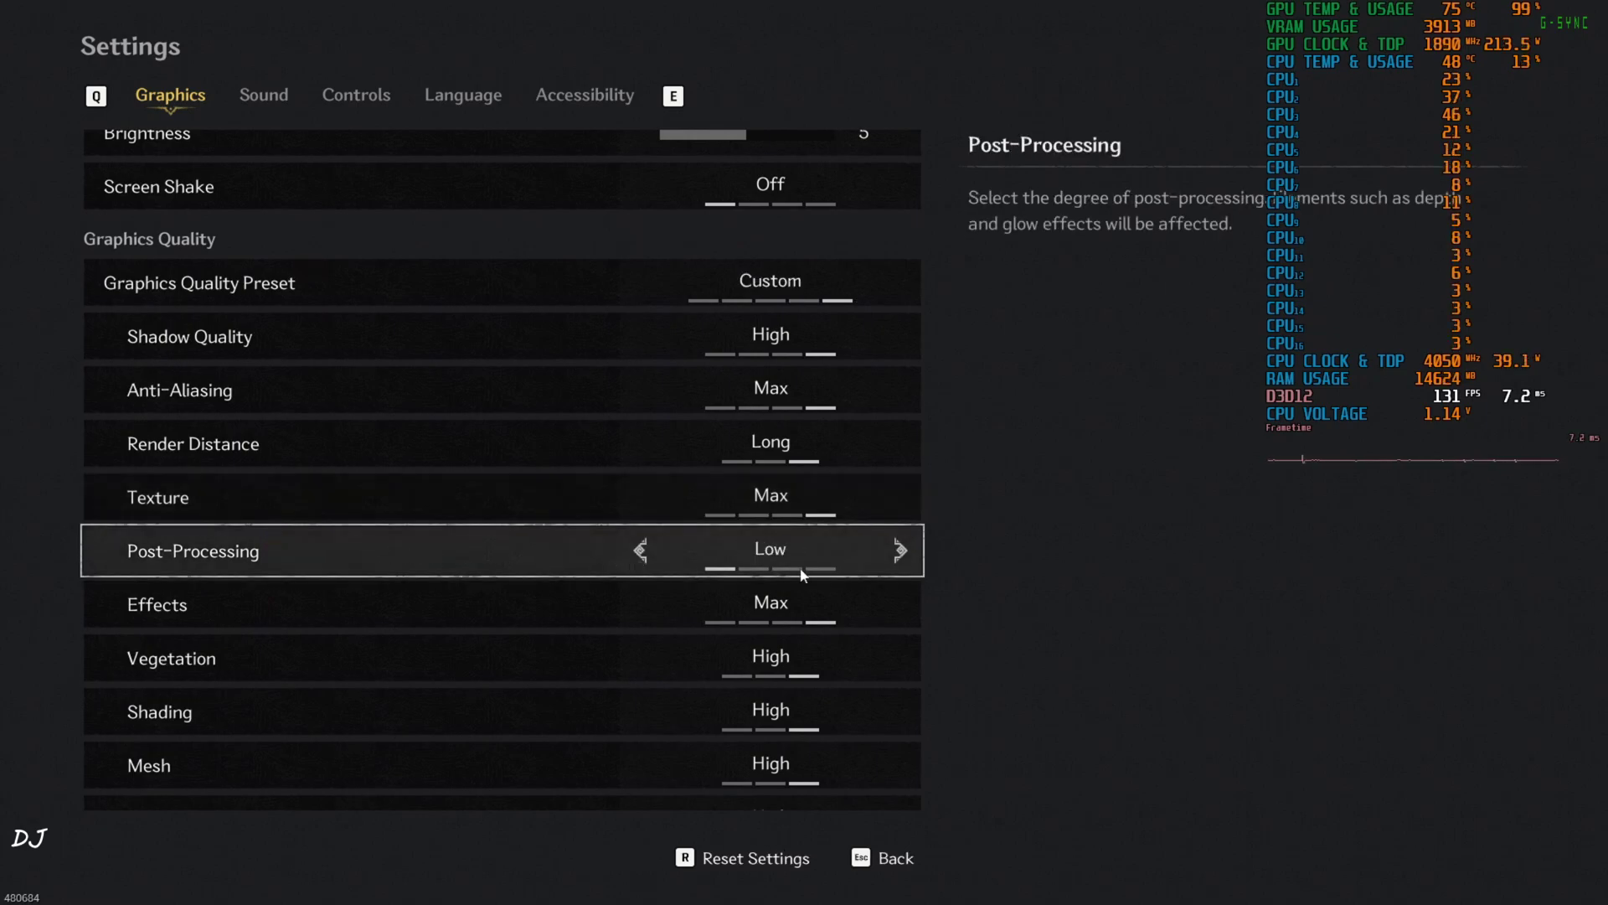
Step: Set Motion Blur to Off in the graphics quality options
{"action": "scroll", "coordinate": [530, 575], "scroll_direction": "down", "scroll_amount": 2}
{"action": "scroll", "coordinate": [534, 582], "scroll_direction": "down", "scroll_amount": 4}
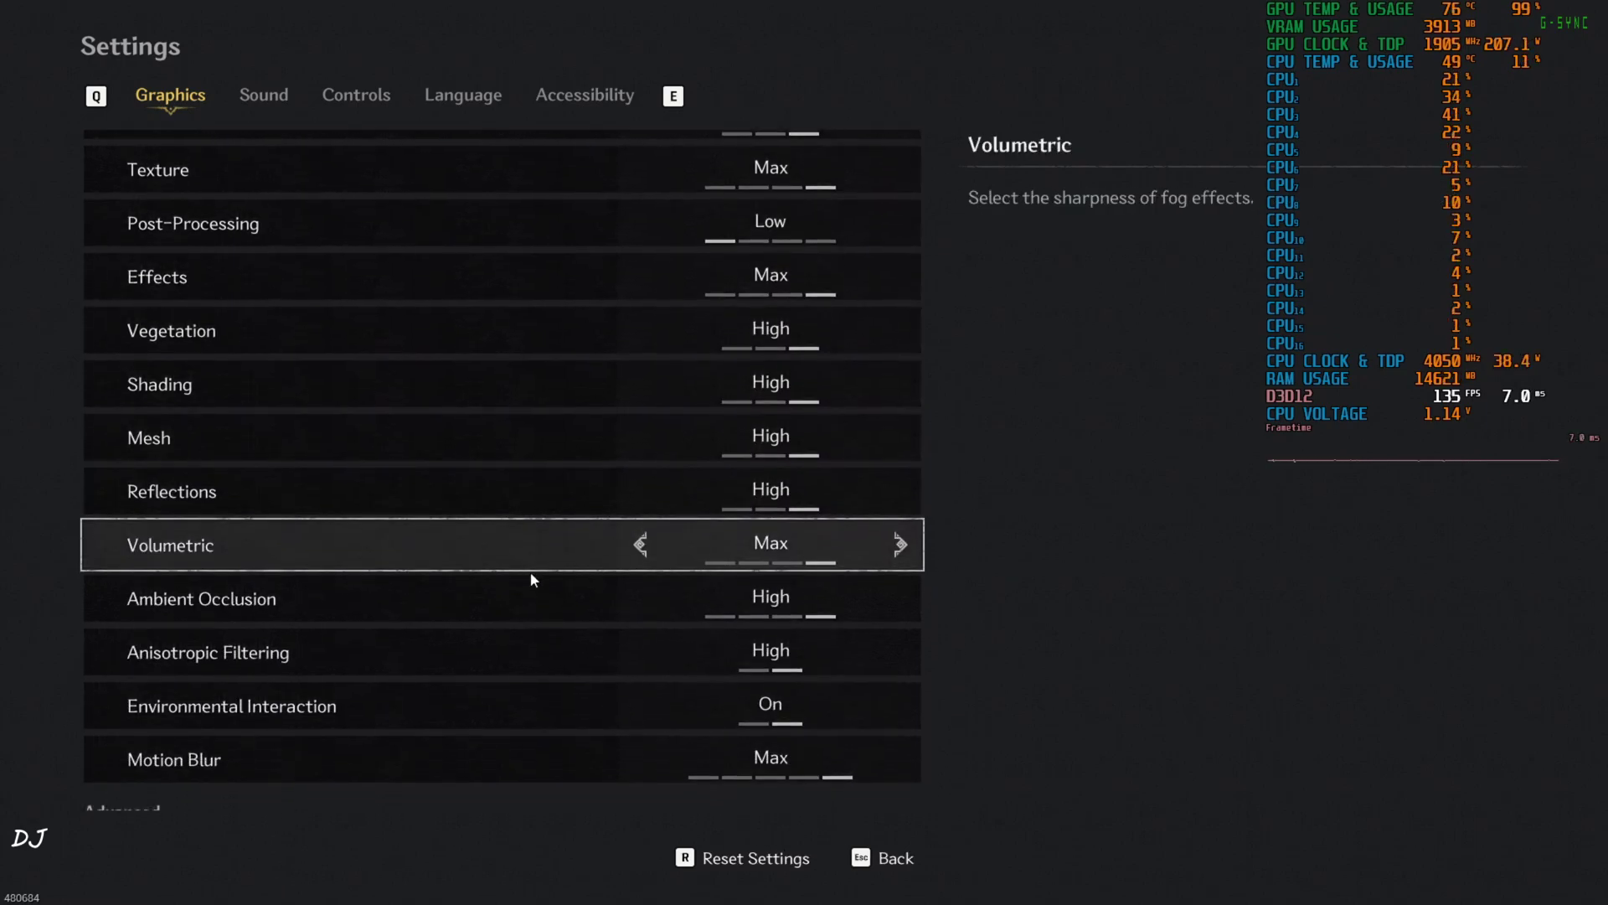
{"action": "scroll", "coordinate": [534, 579], "scroll_direction": "up", "scroll_amount": 1}
{"action": "scroll", "coordinate": [534, 579], "scroll_direction": "down", "scroll_amount": 1}
{"action": "scroll", "coordinate": [533, 579], "scroll_direction": "down", "scroll_amount": 1}
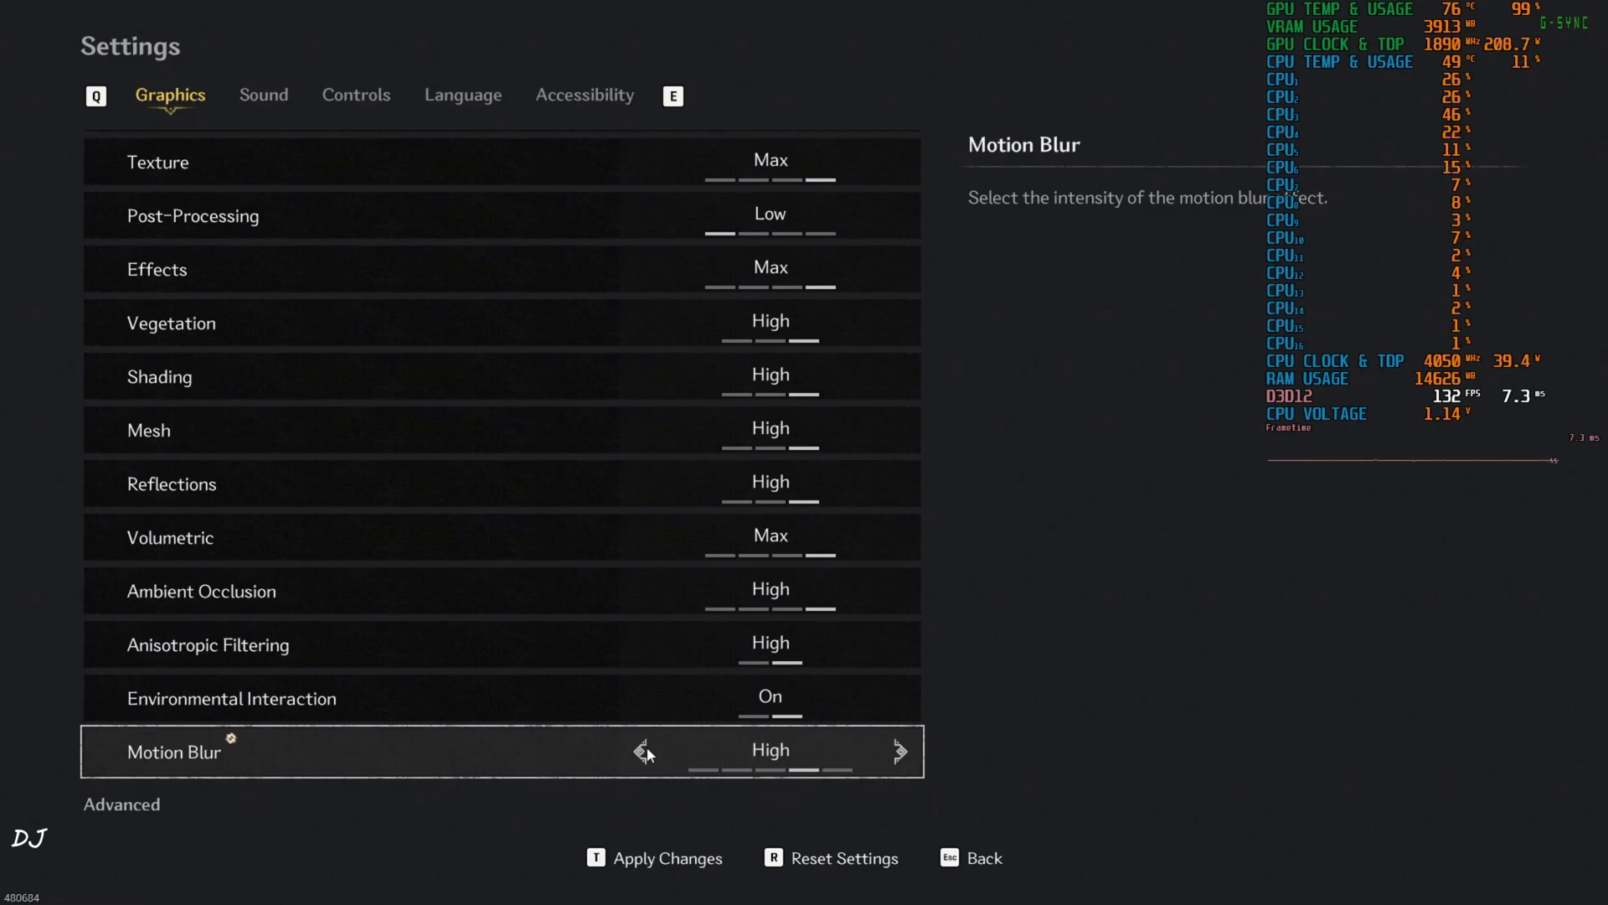
{"action": "left_click", "coordinate": [646, 746]}
{"action": "left_click", "coordinate": [646, 746]}
{"action": "left_click", "coordinate": [646, 746]}
Step: Review the advanced graphics options for DirectX Version, NVIDIA DLSS, DLSS Quality Mode and DLSS Frame Generation
{"action": "scroll", "coordinate": [581, 681], "scroll_direction": "down", "scroll_amount": 4}
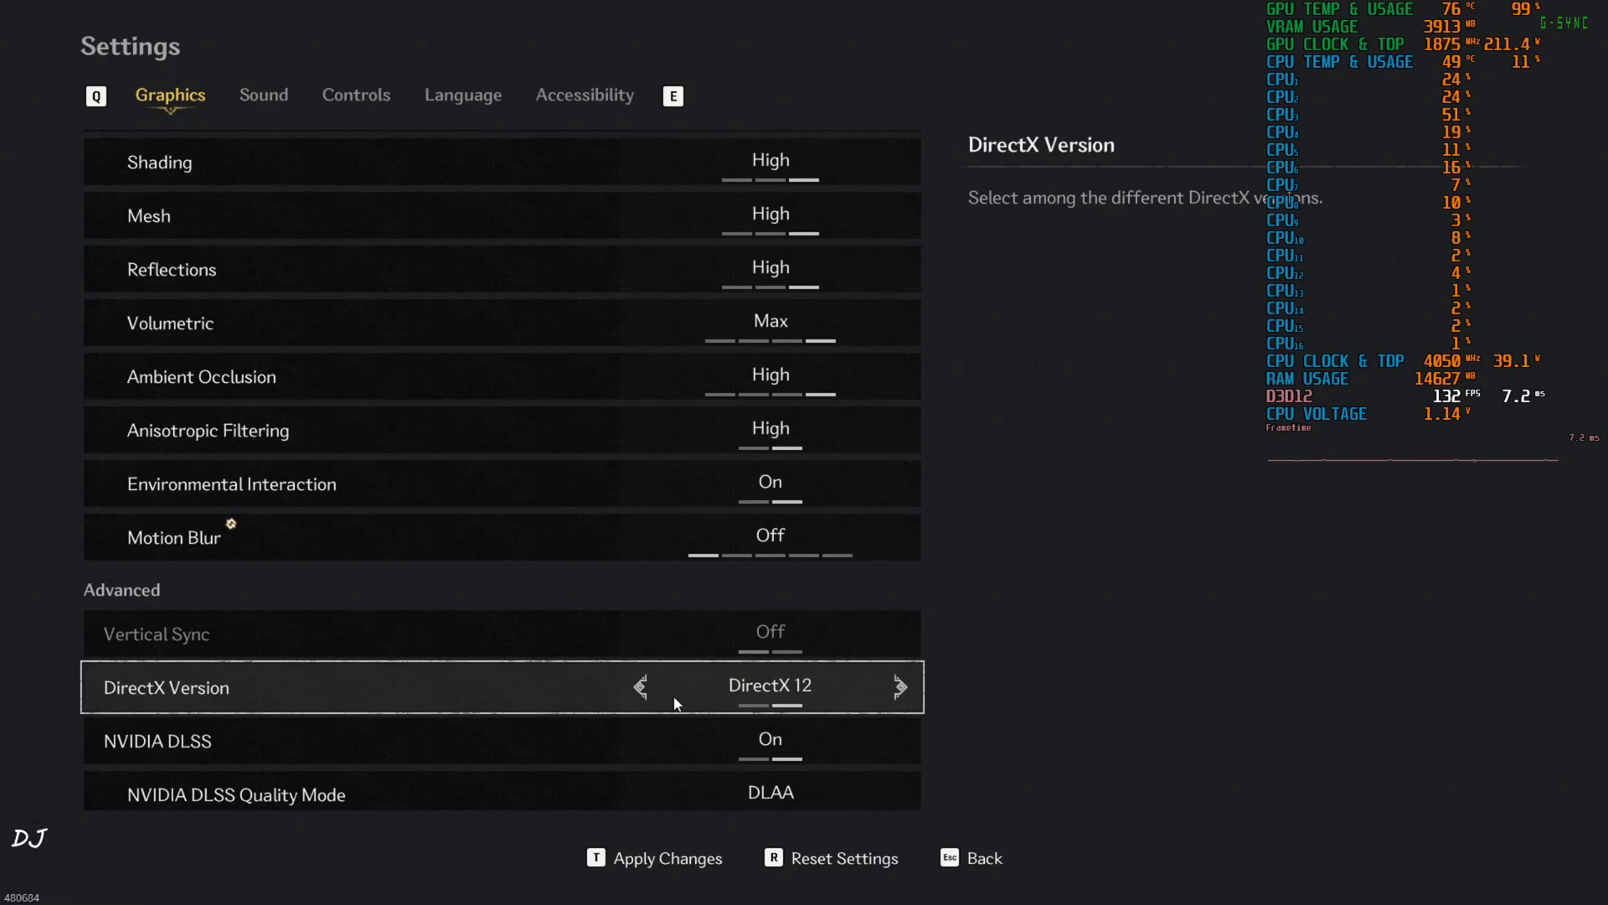
{"action": "scroll", "coordinate": [677, 702], "scroll_direction": "down", "scroll_amount": 2}
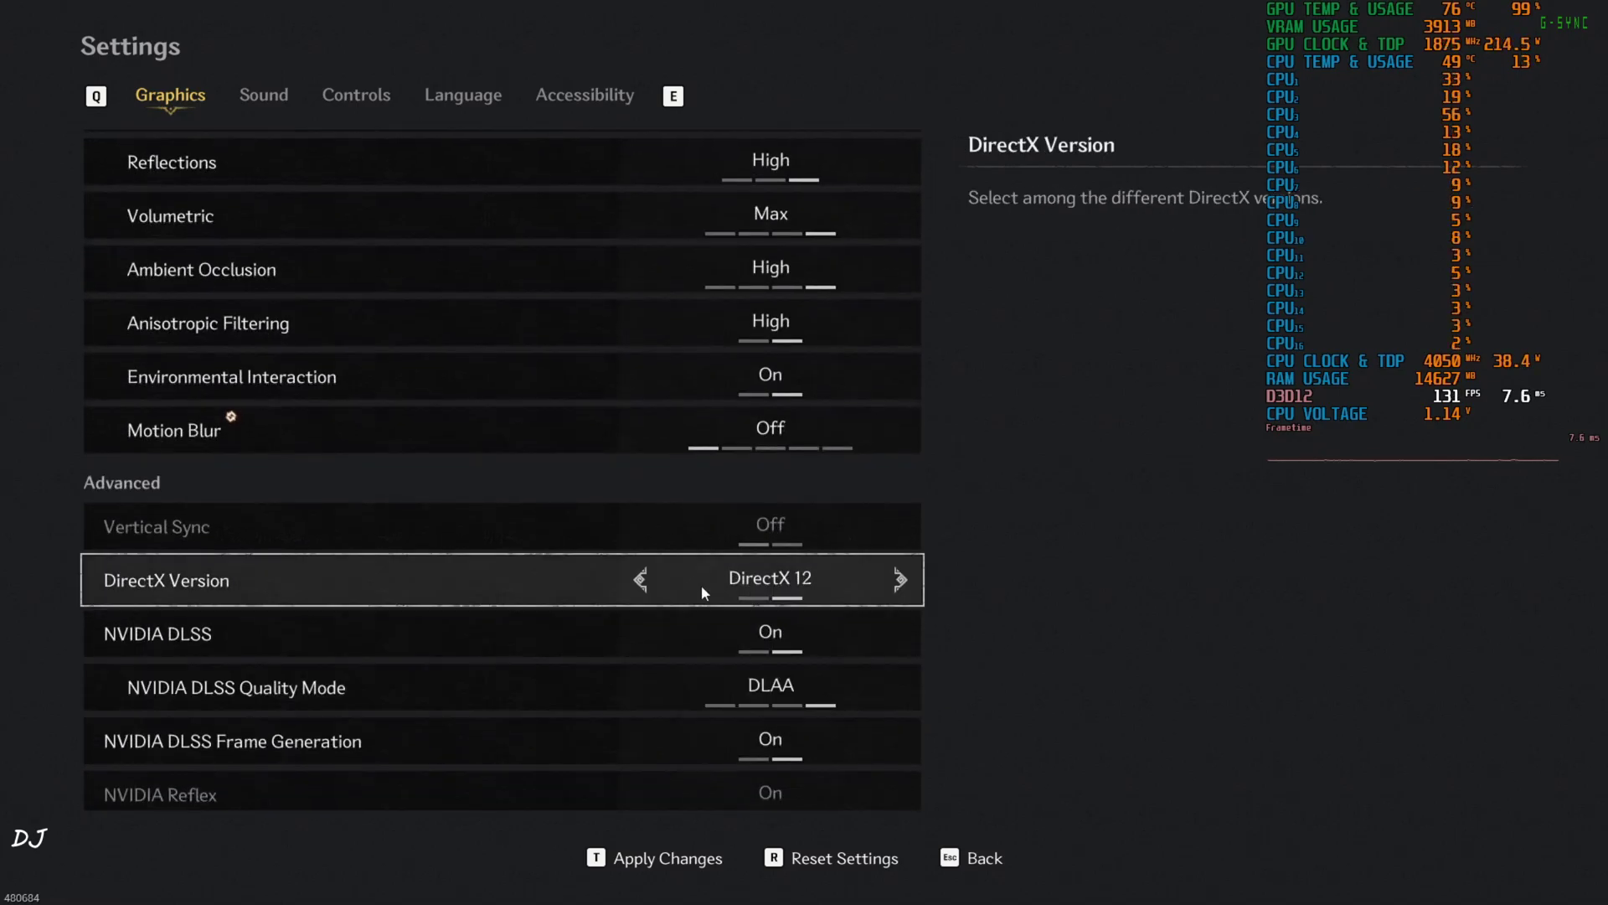
{"action": "scroll", "coordinate": [638, 595], "scroll_direction": "down", "scroll_amount": 2}
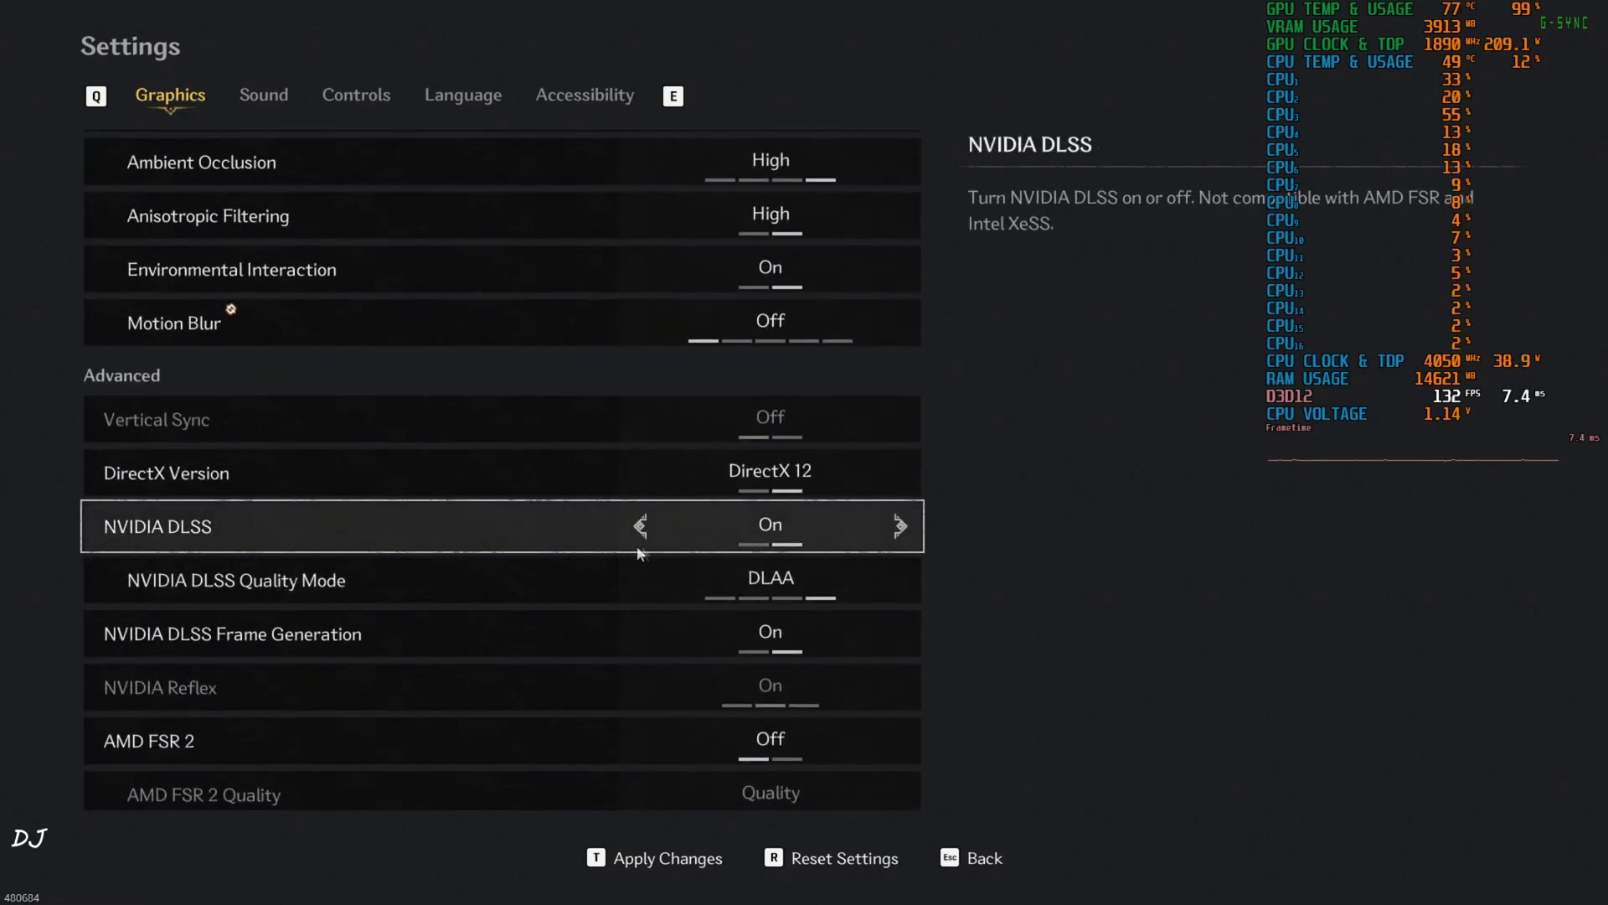
{"action": "scroll", "coordinate": [641, 553], "scroll_direction": "down", "scroll_amount": 1}
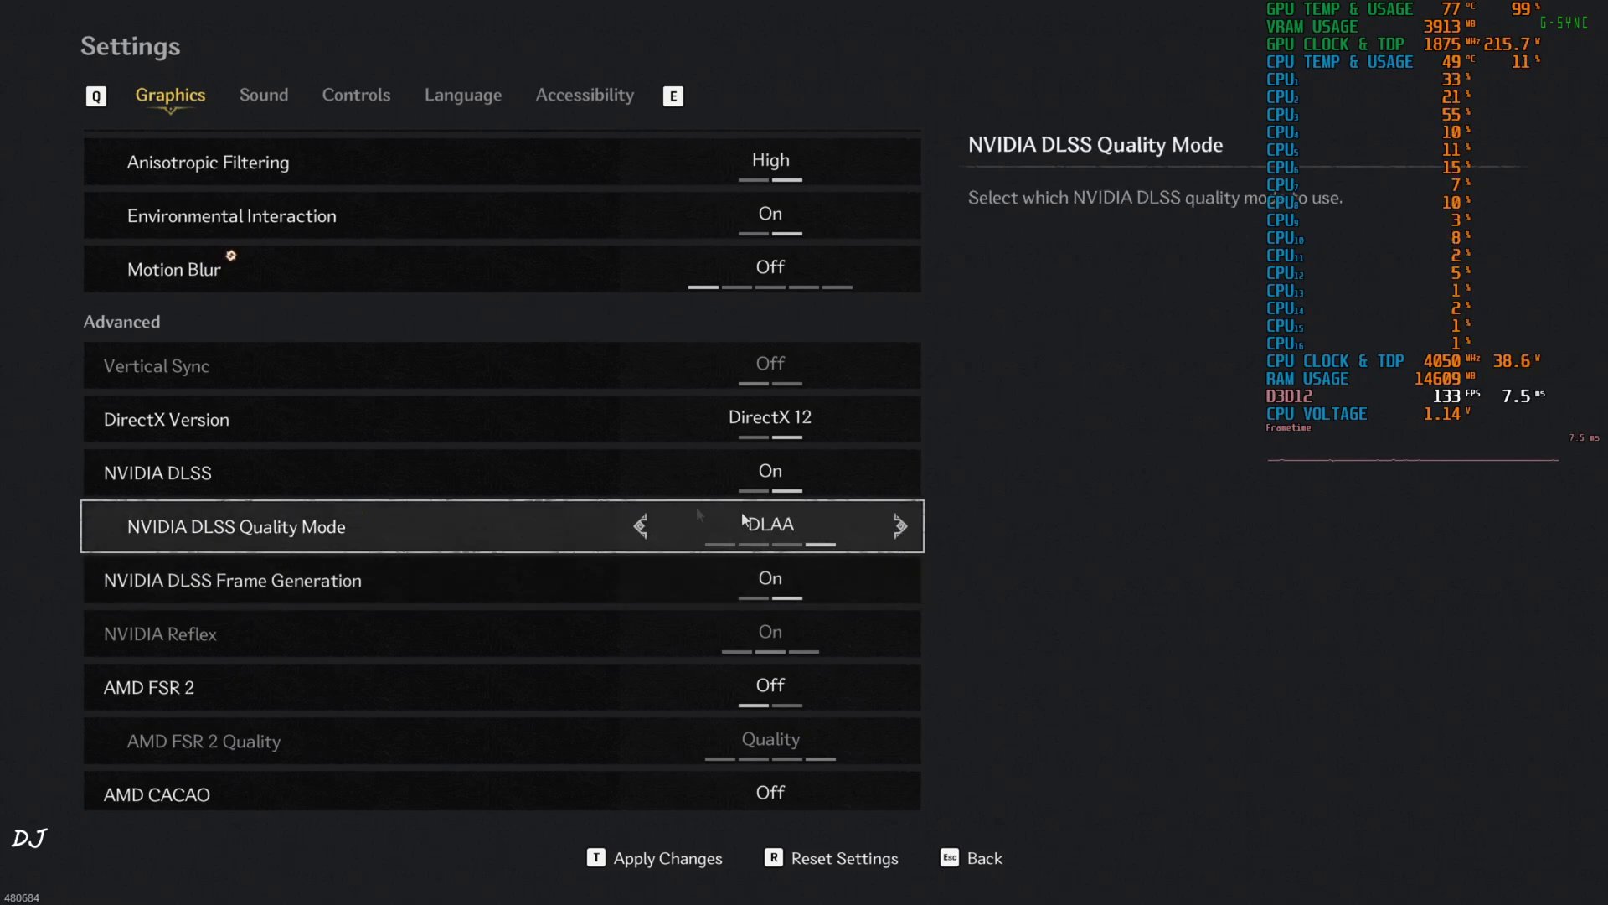
{"action": "scroll", "coordinate": [648, 557], "scroll_direction": "down", "scroll_amount": 2}
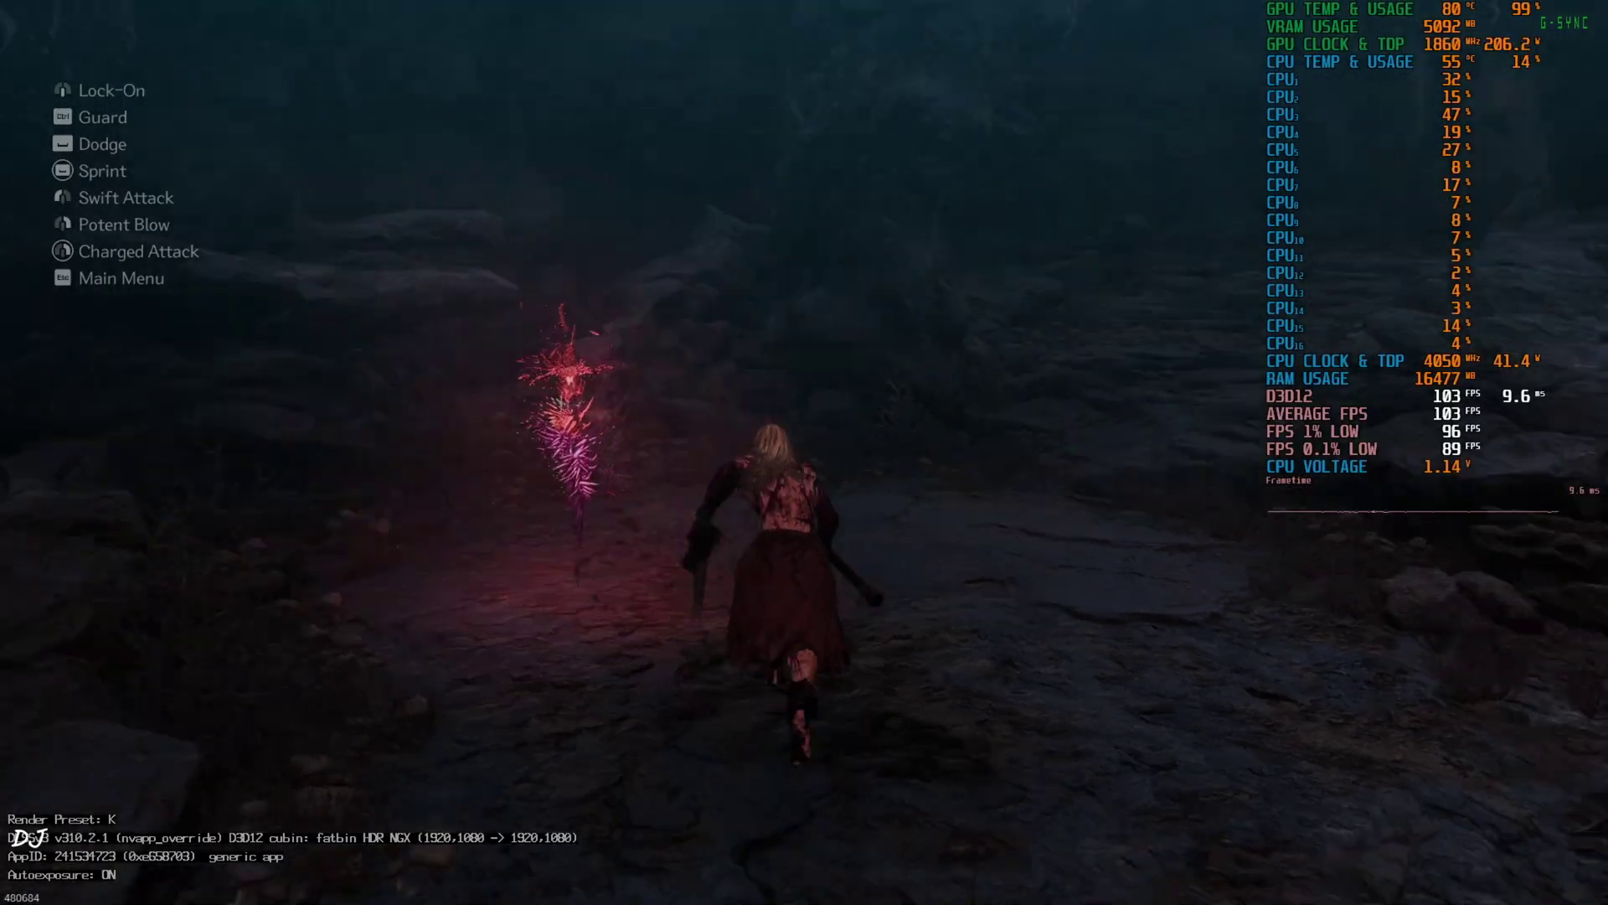
Step: Run the character through the dark cave and out across the snowy cliffs to examine the frame rate and DLSS overlay
{"action": "key", "text": "w"}
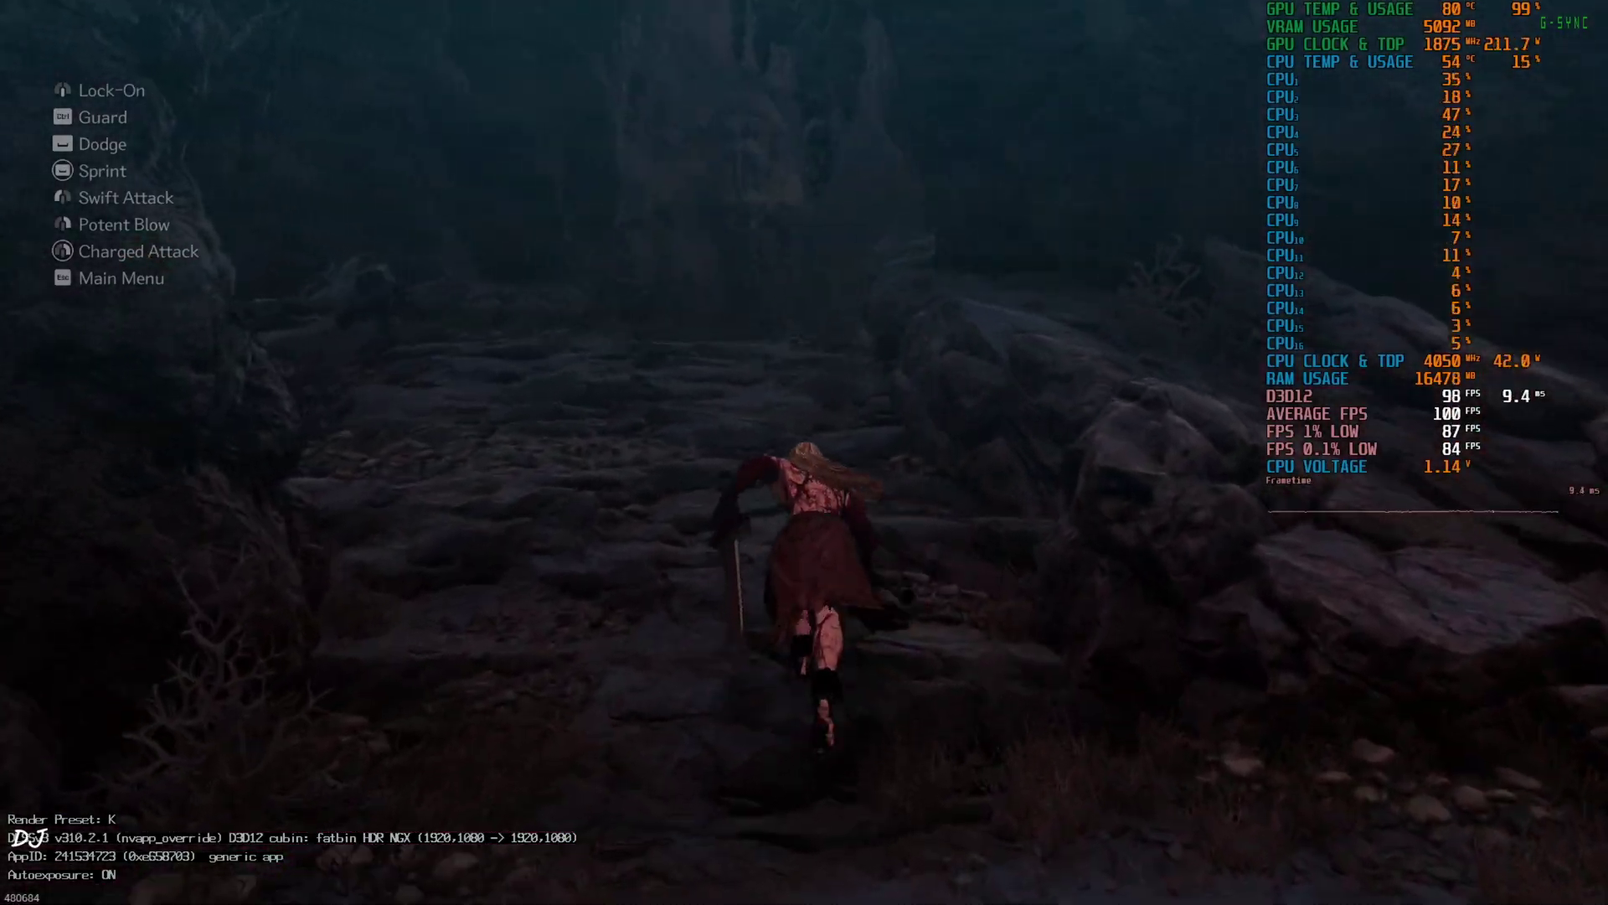
{"action": "key", "text": "w"}
{"action": "key", "text": "space"}
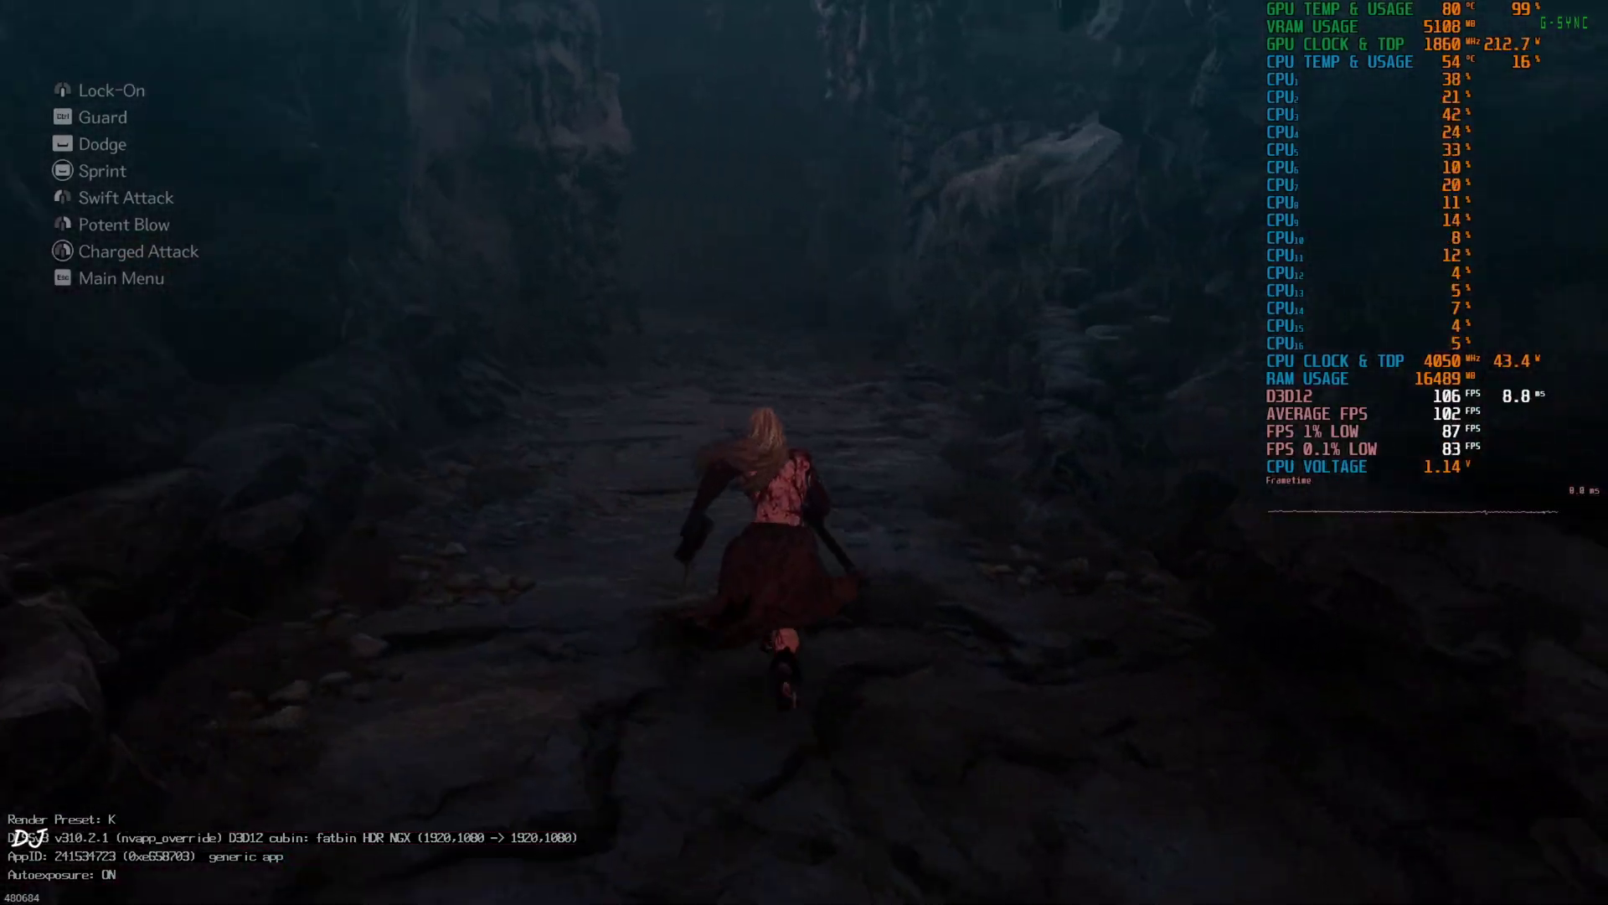
{"action": "key", "text": "w"}
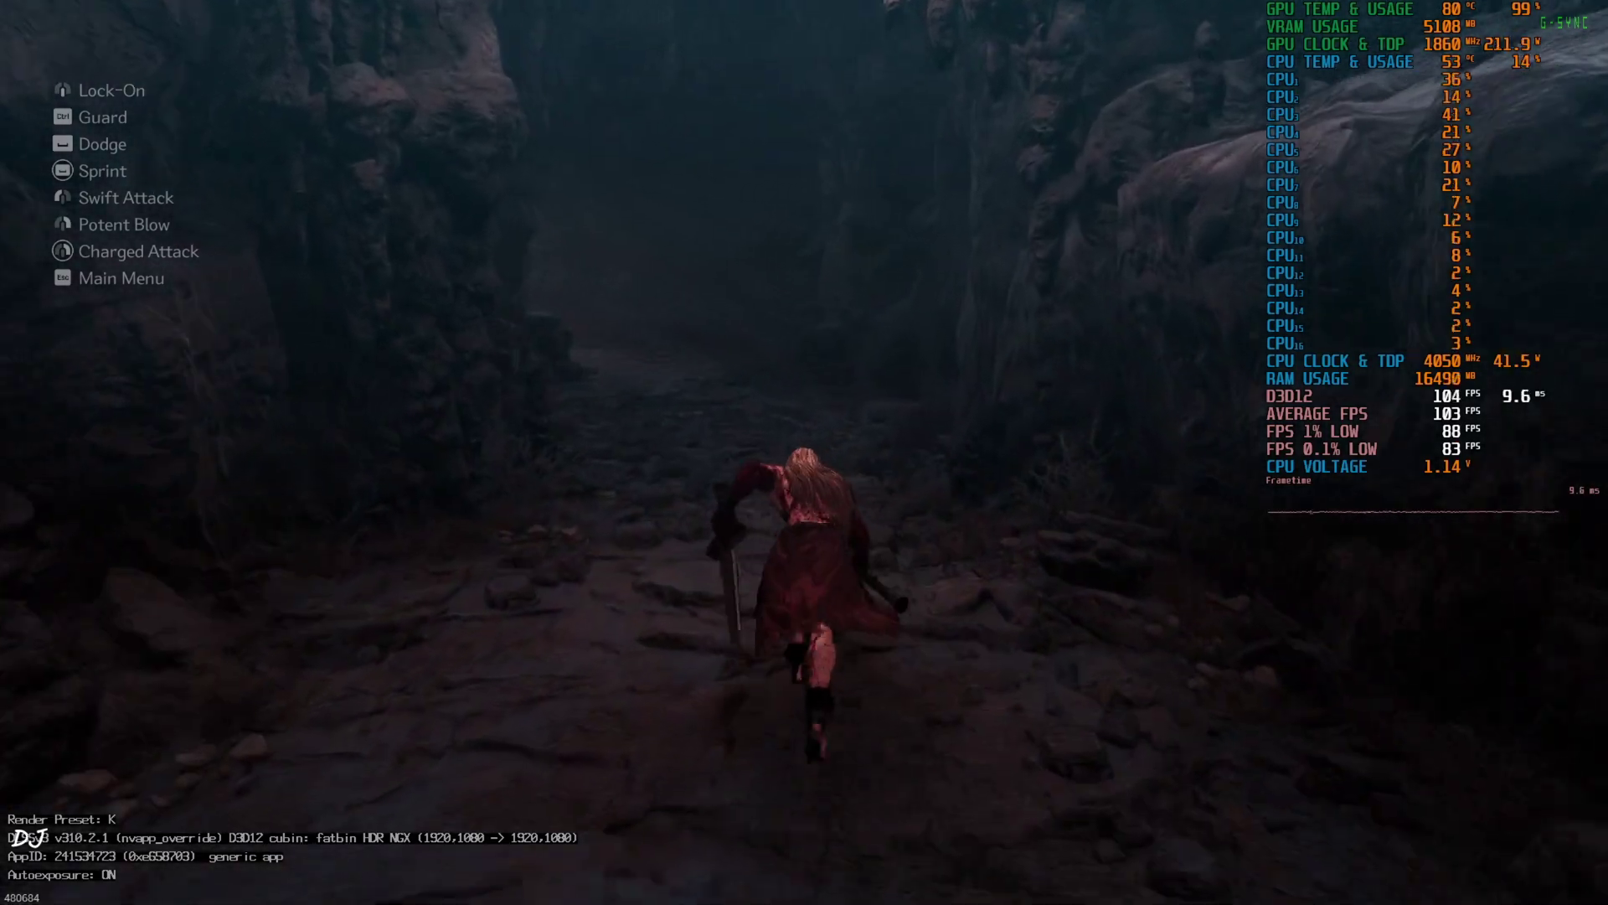
{"action": "key", "text": "w"}
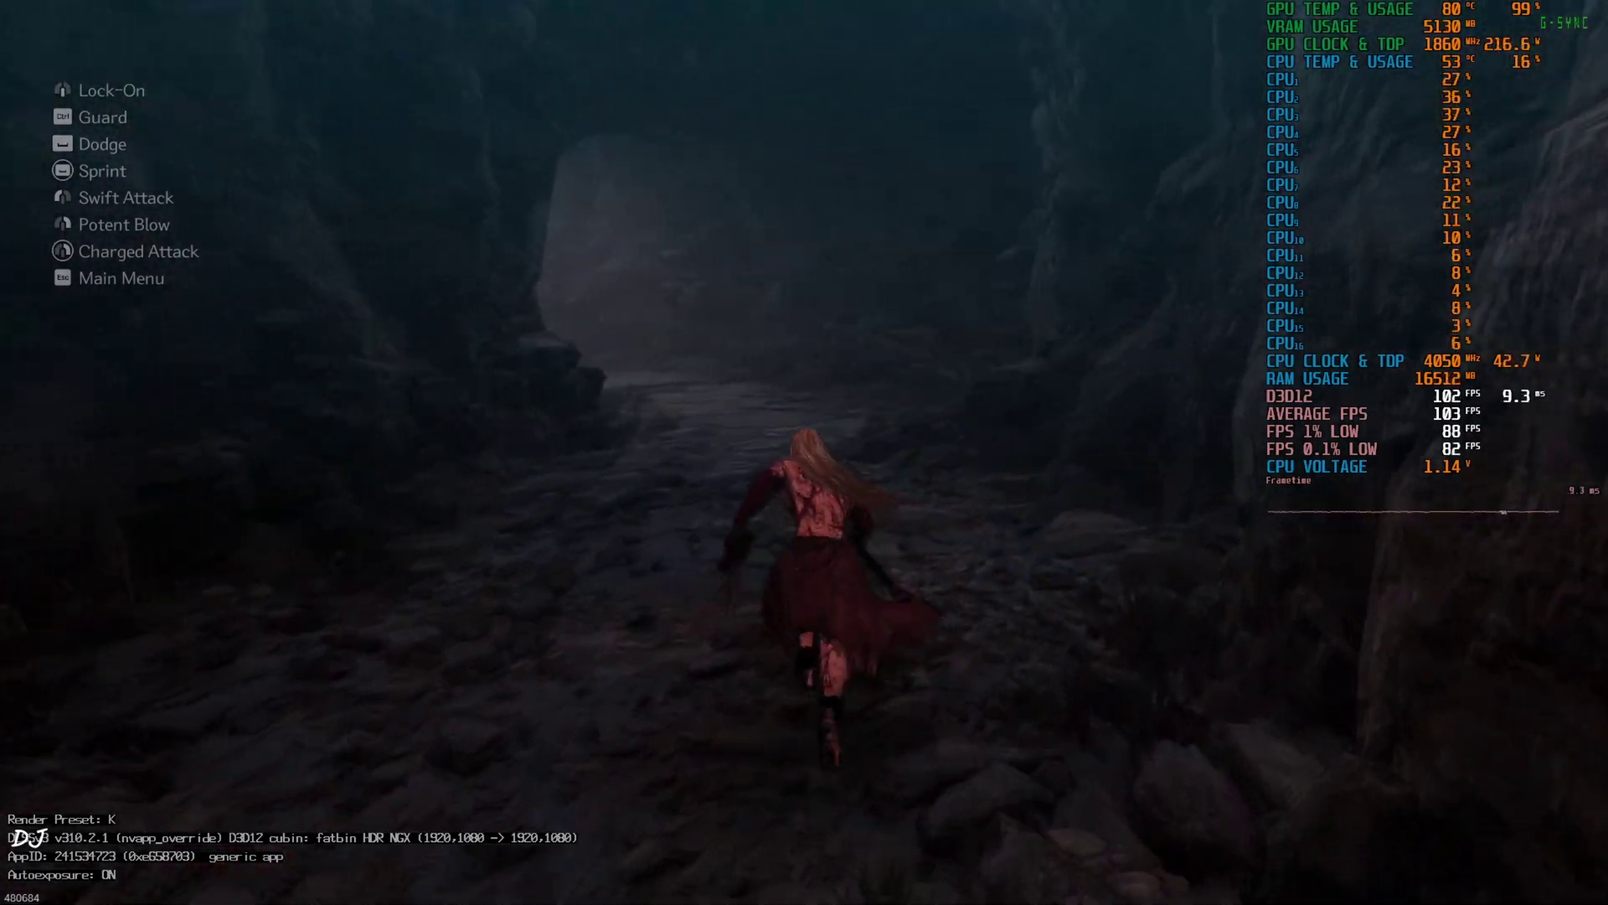
{"action": "key", "text": "w"}
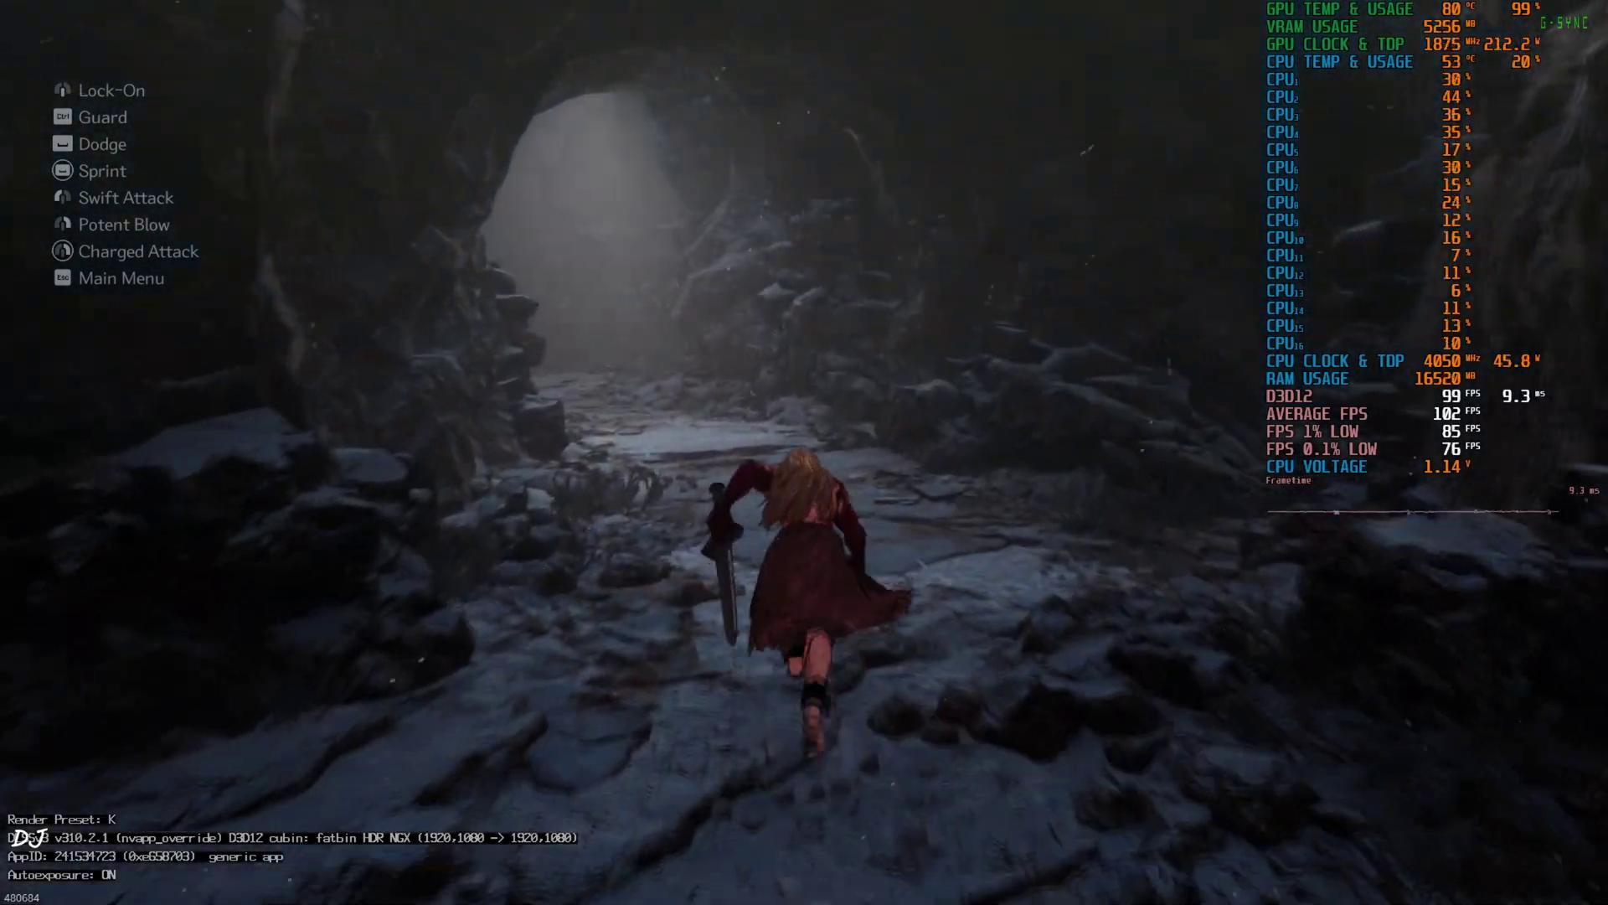
{"action": "key", "text": "w"}
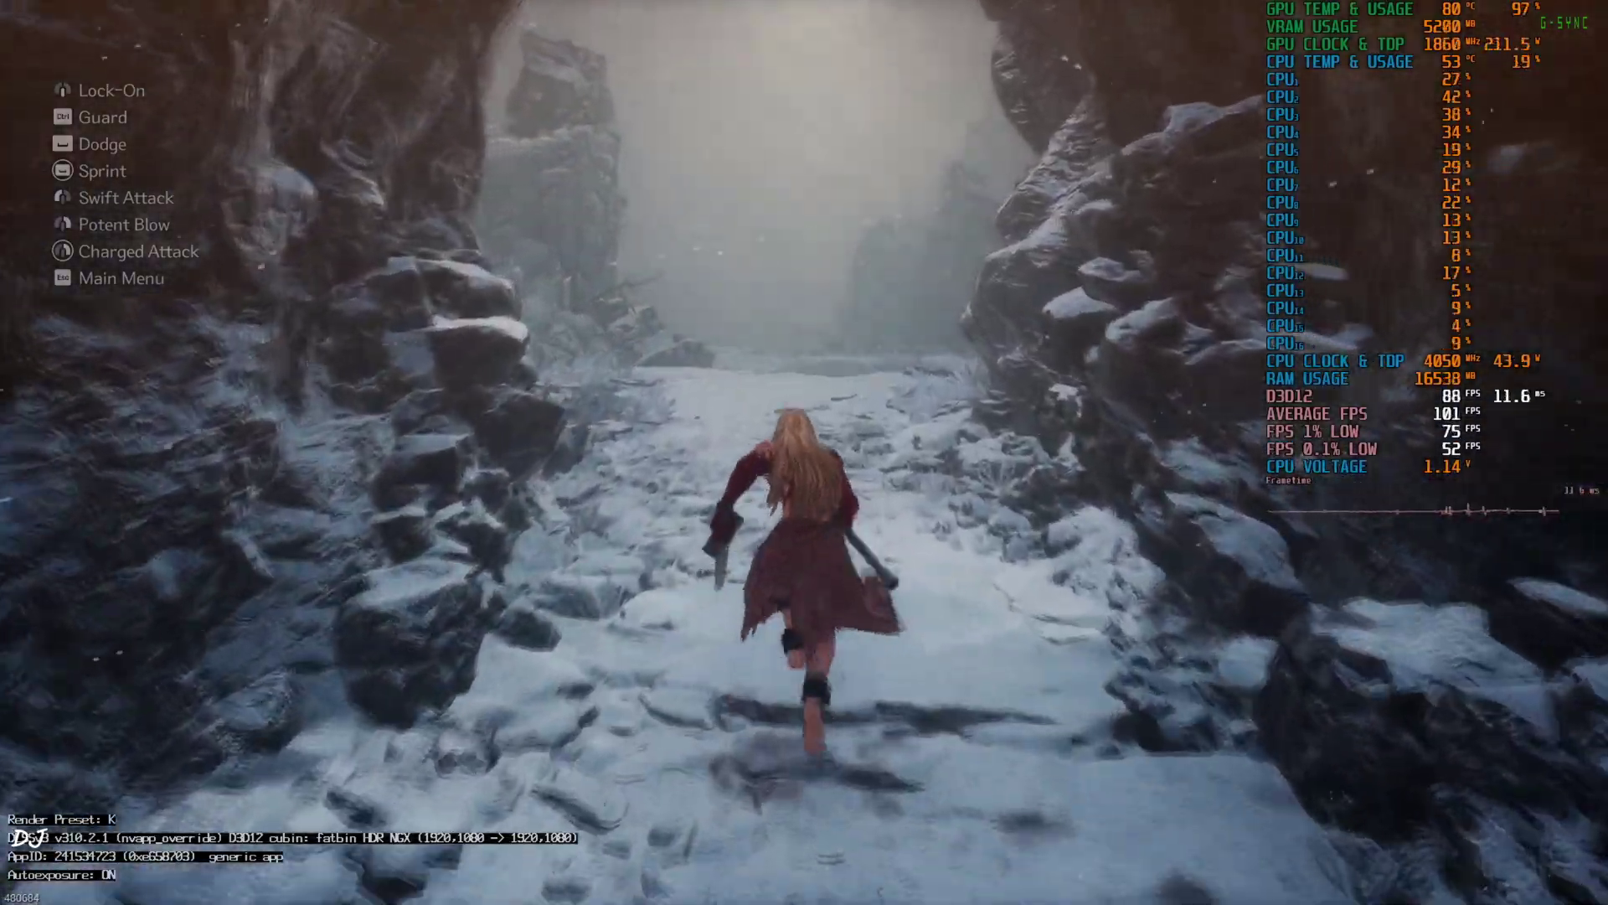
{"action": "key", "text": "w"}
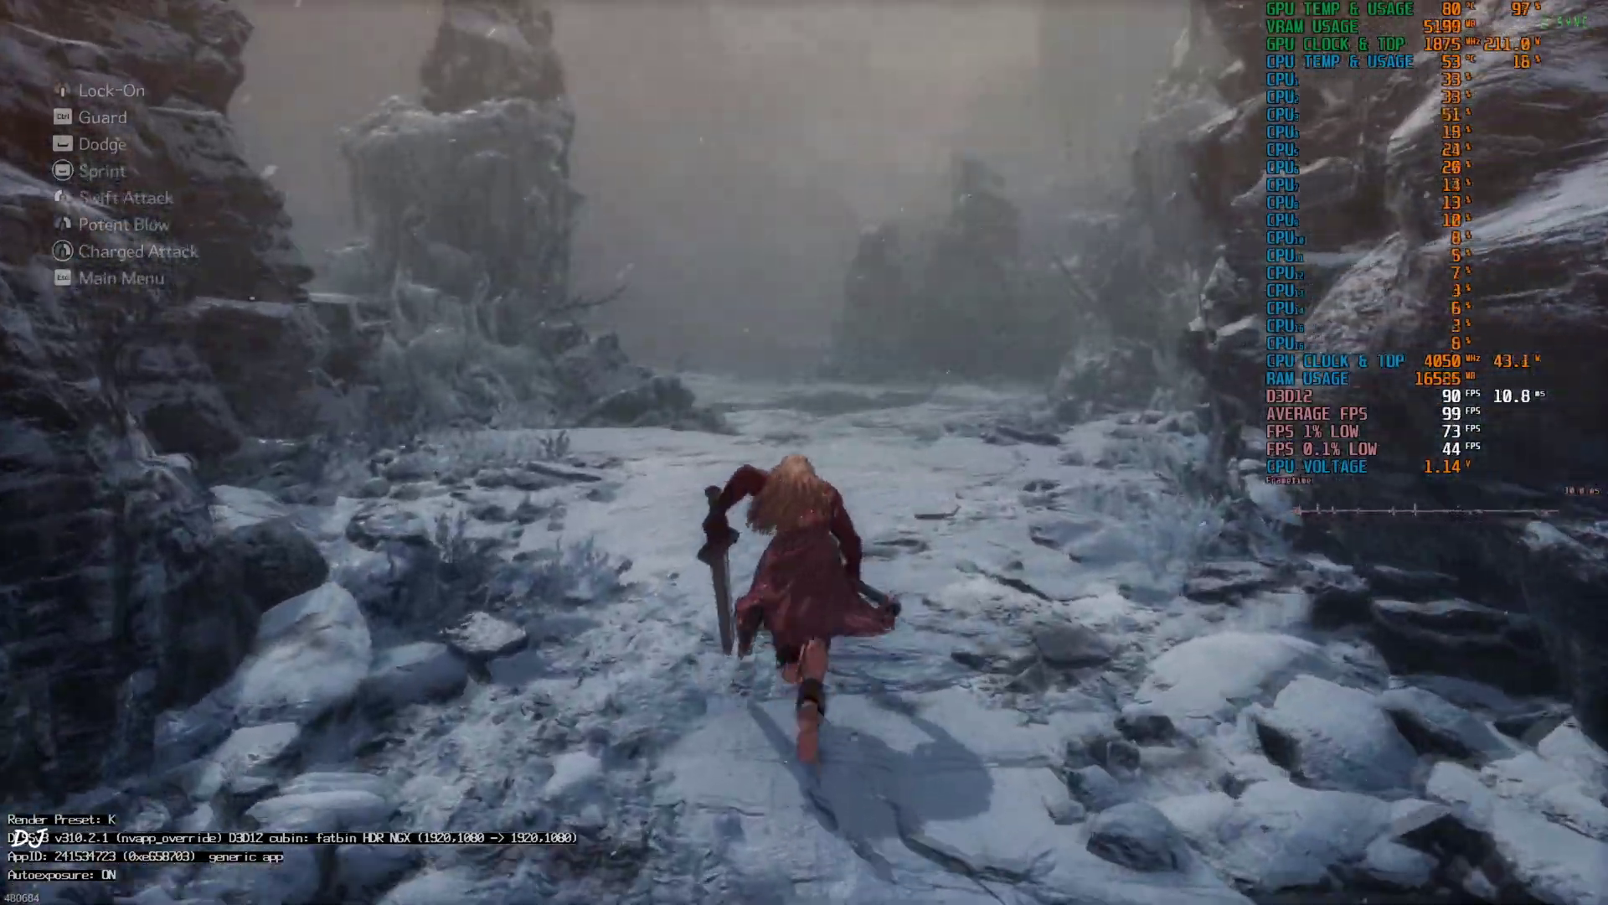
{"action": "key", "text": "w"}
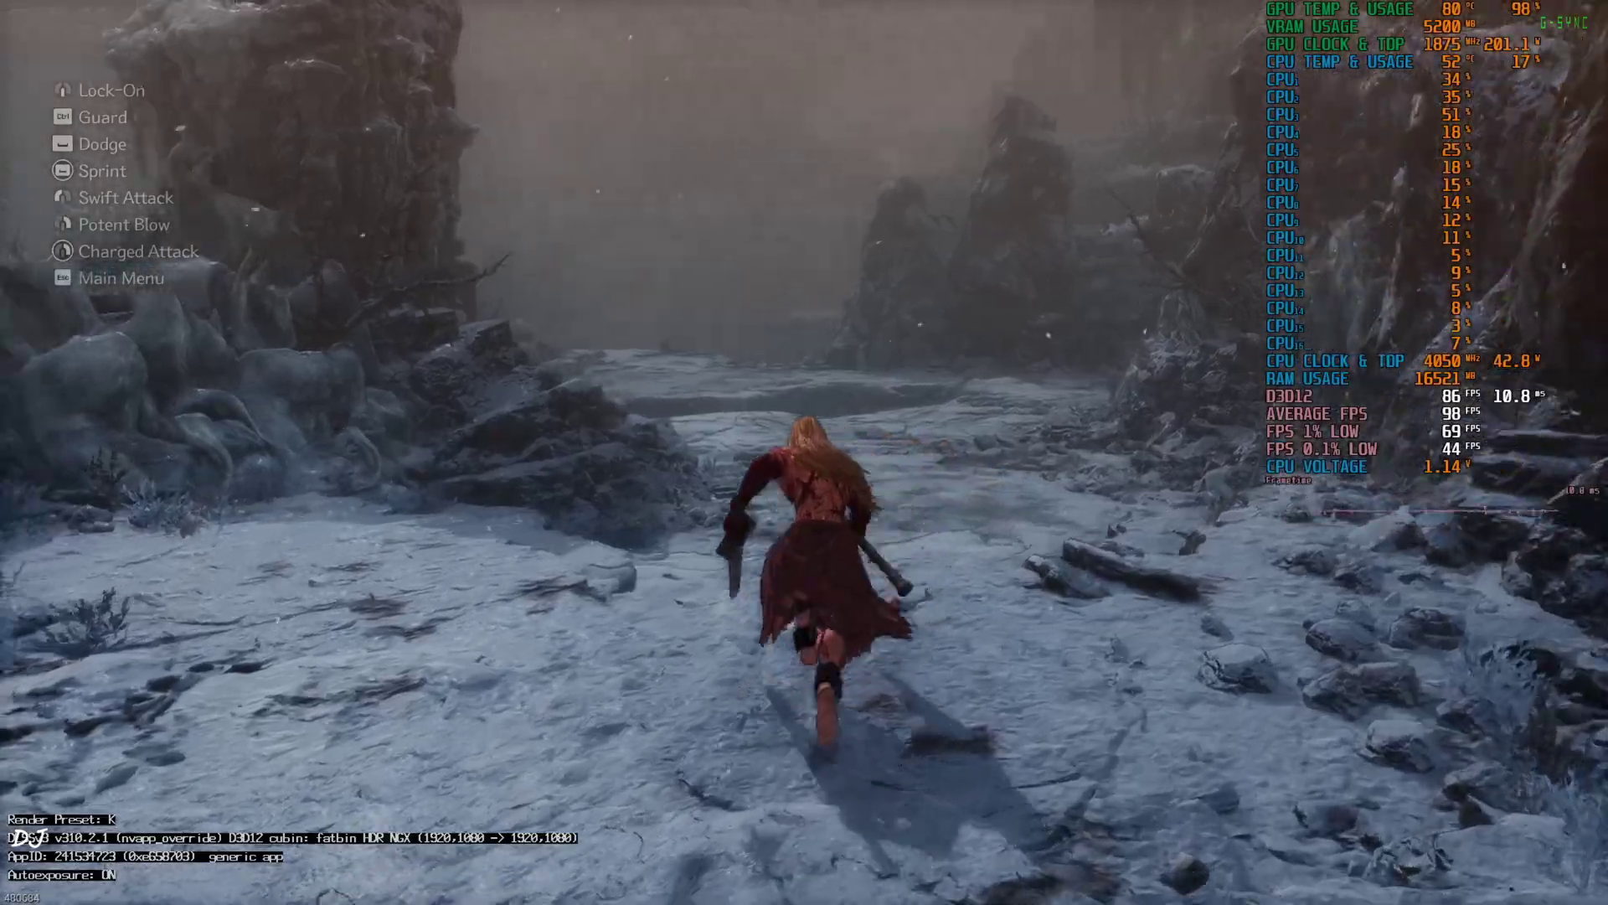
{"action": "key", "text": "w"}
{"action": "key", "text": "space"}
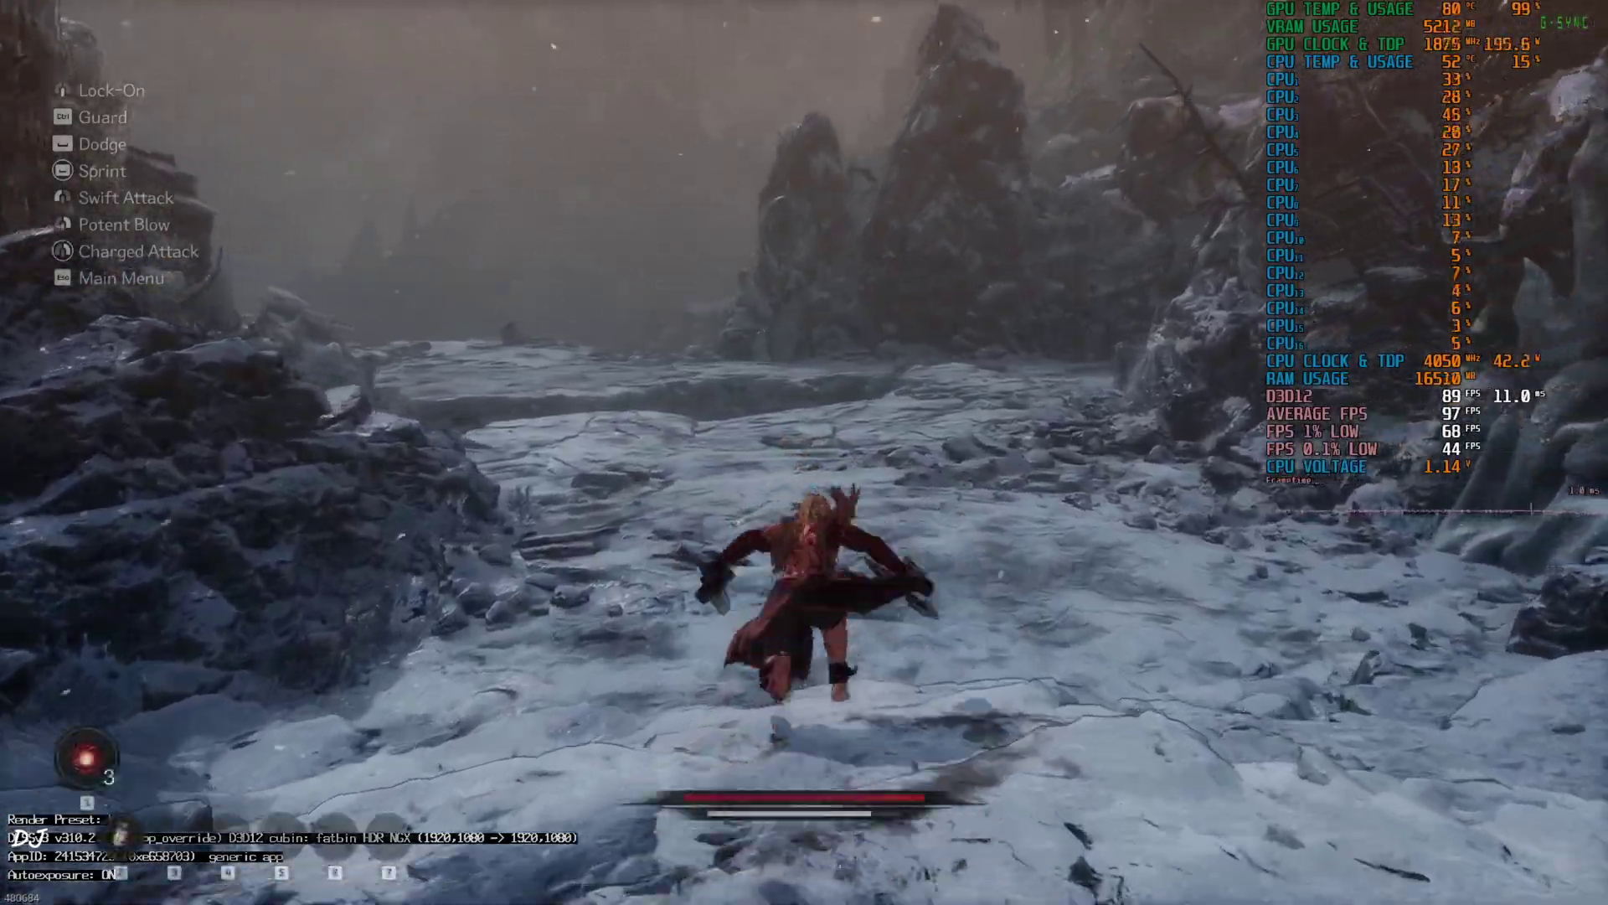
{"action": "key", "text": "w"}
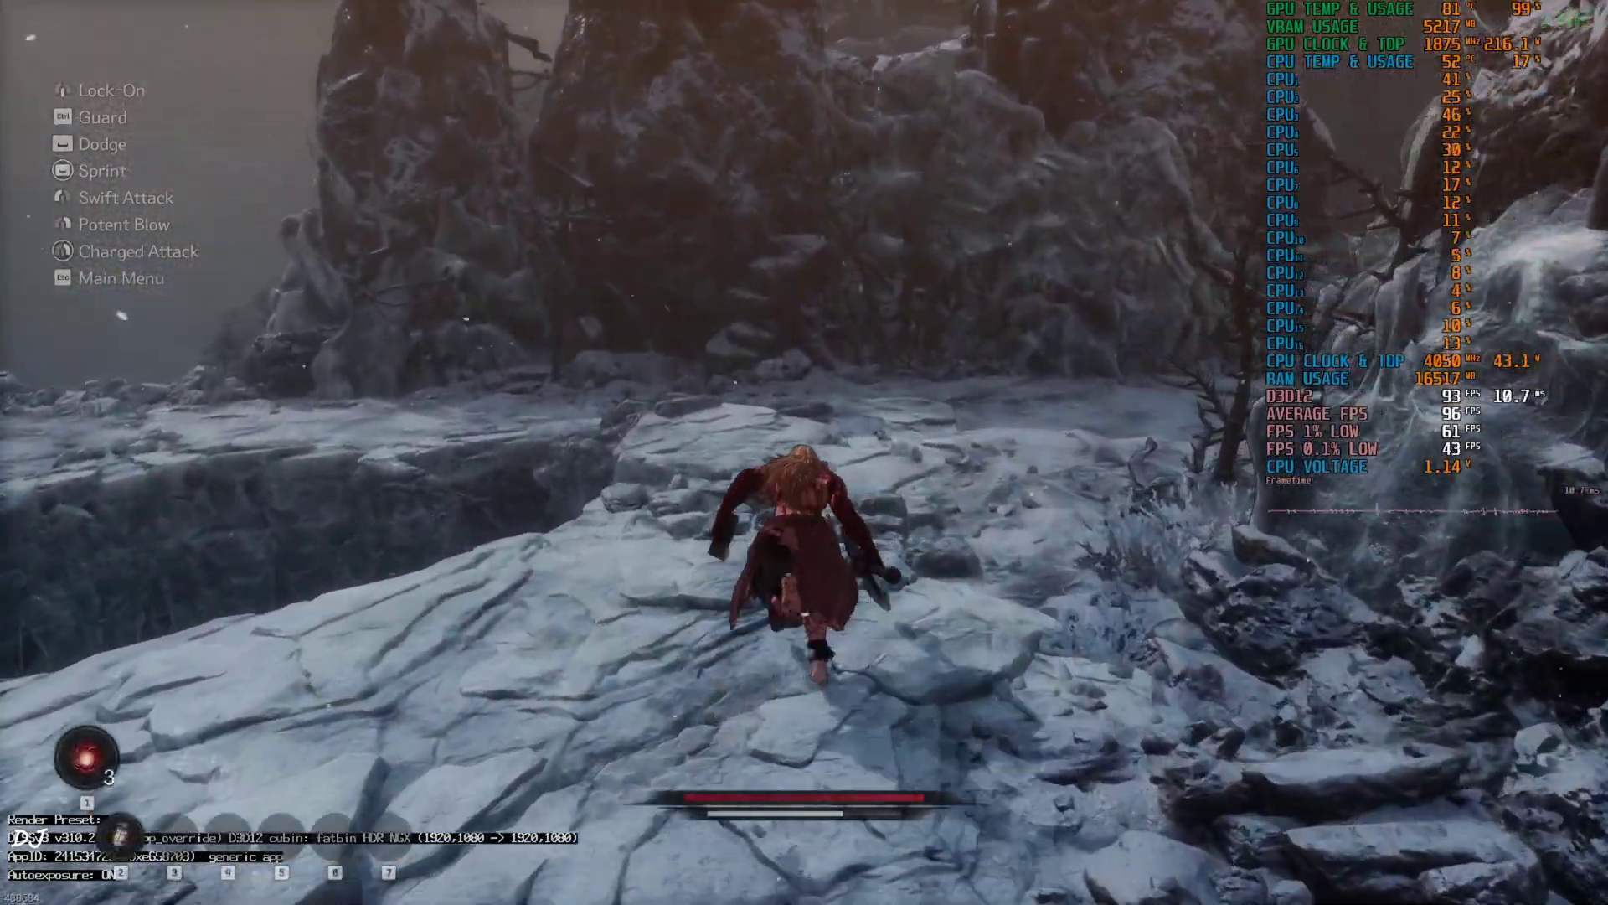
{"action": "key", "text": "w"}
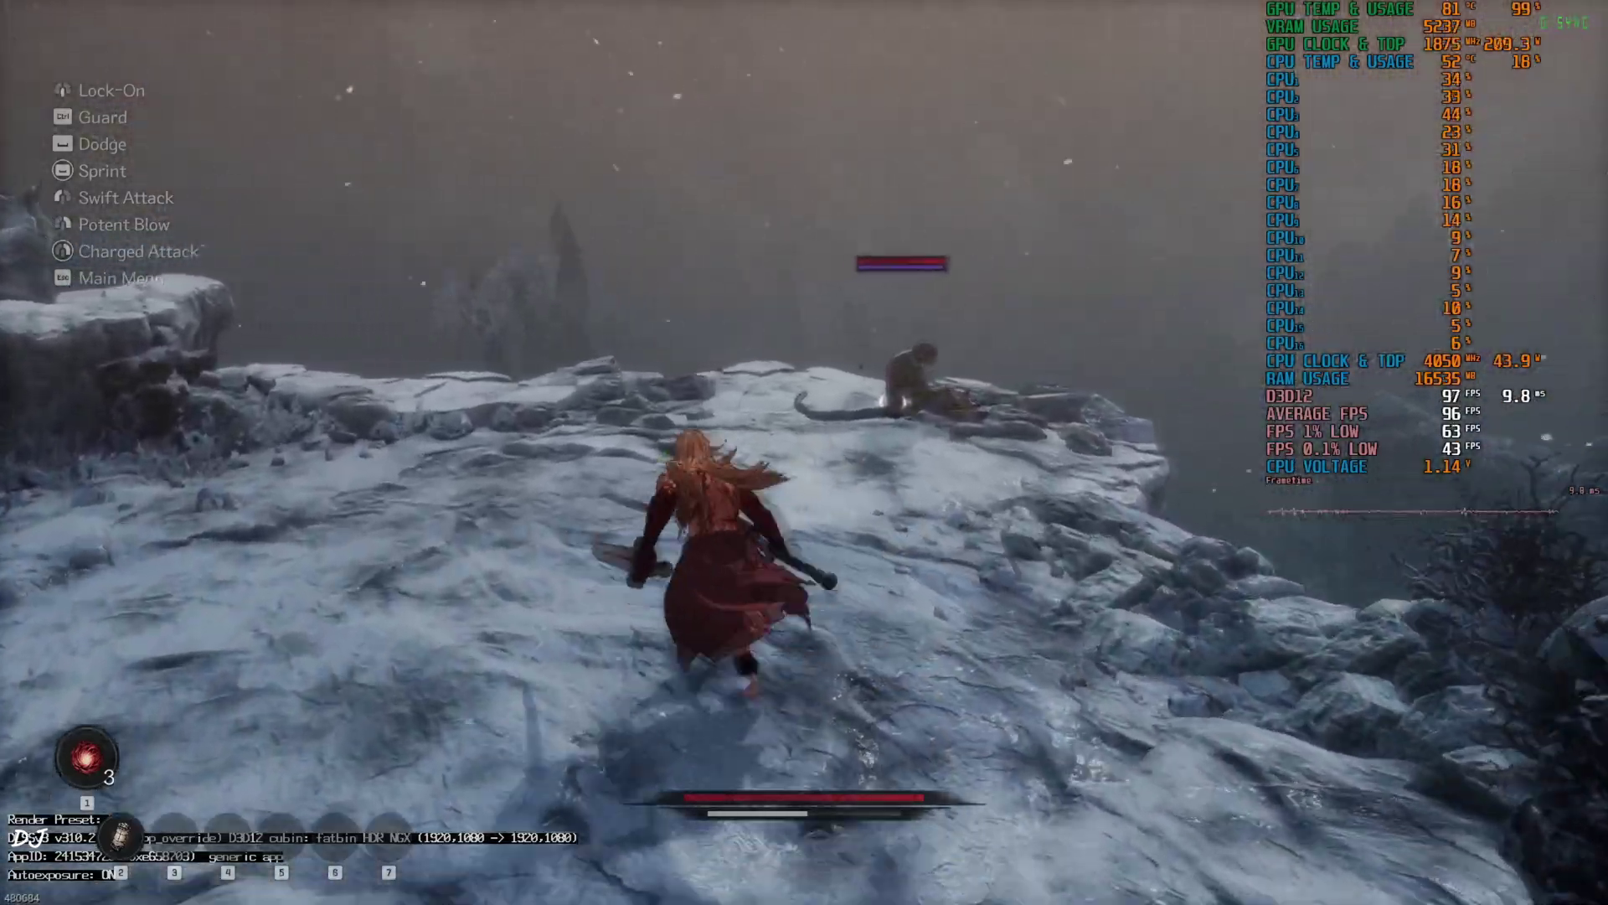
Step: Attack and dodge the creatures on the snowy cliff to examine performance during combat
{"action": "key", "text": "w"}
{"action": "left_click", "coordinate": [804, 452]}
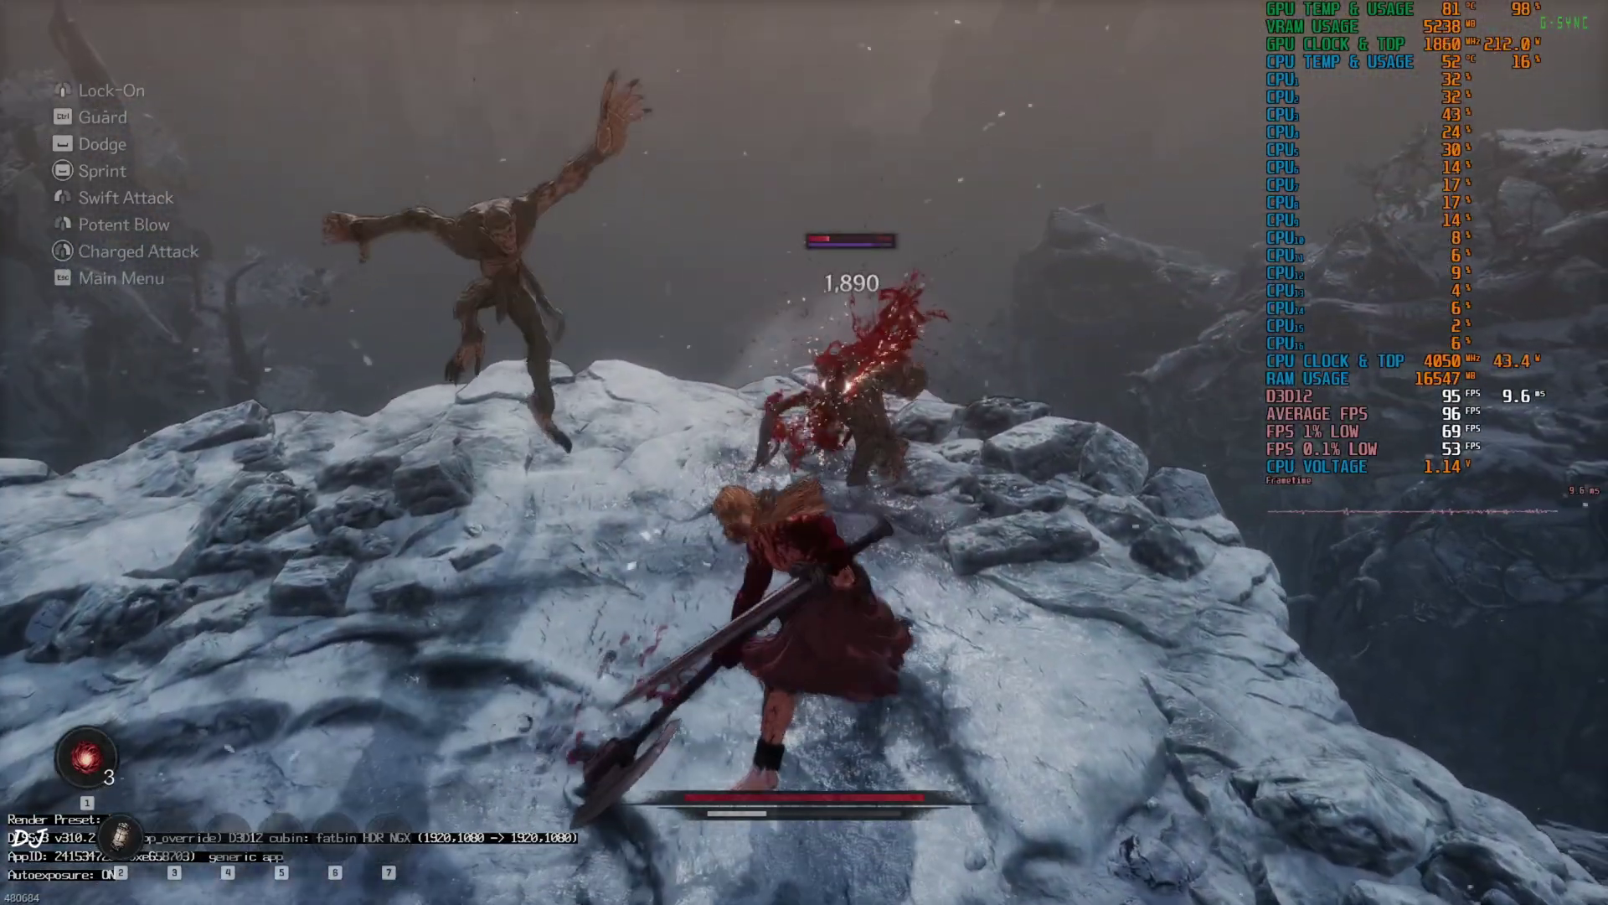
{"action": "key", "text": "w"}
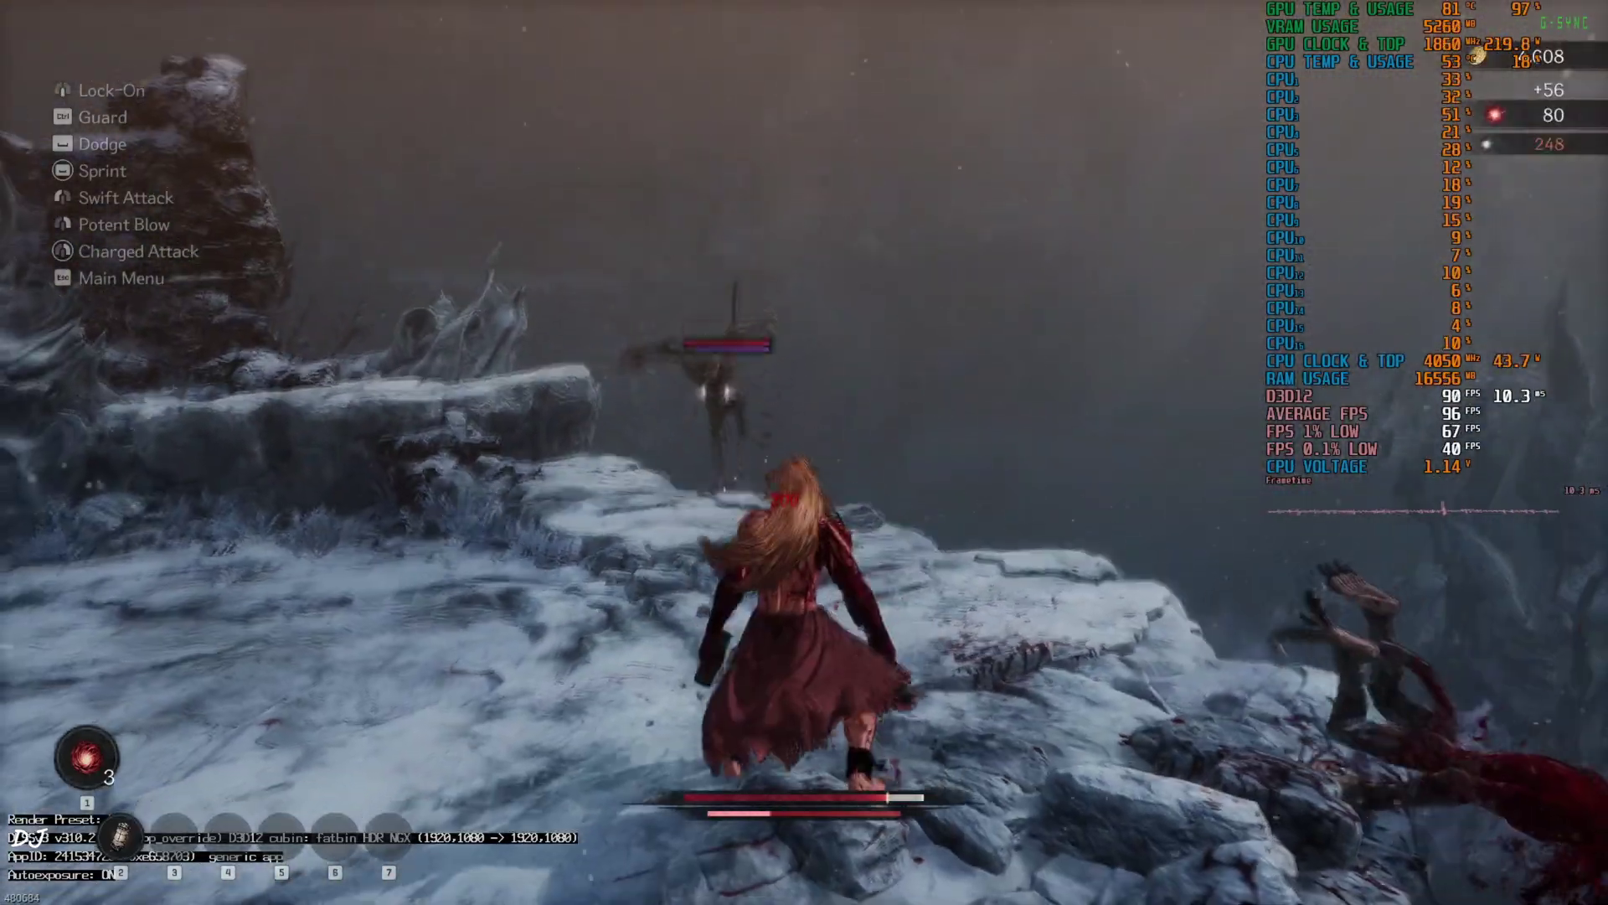
{"action": "key", "text": "space"}
{"action": "key", "text": "space"}
{"action": "key", "text": "w"}
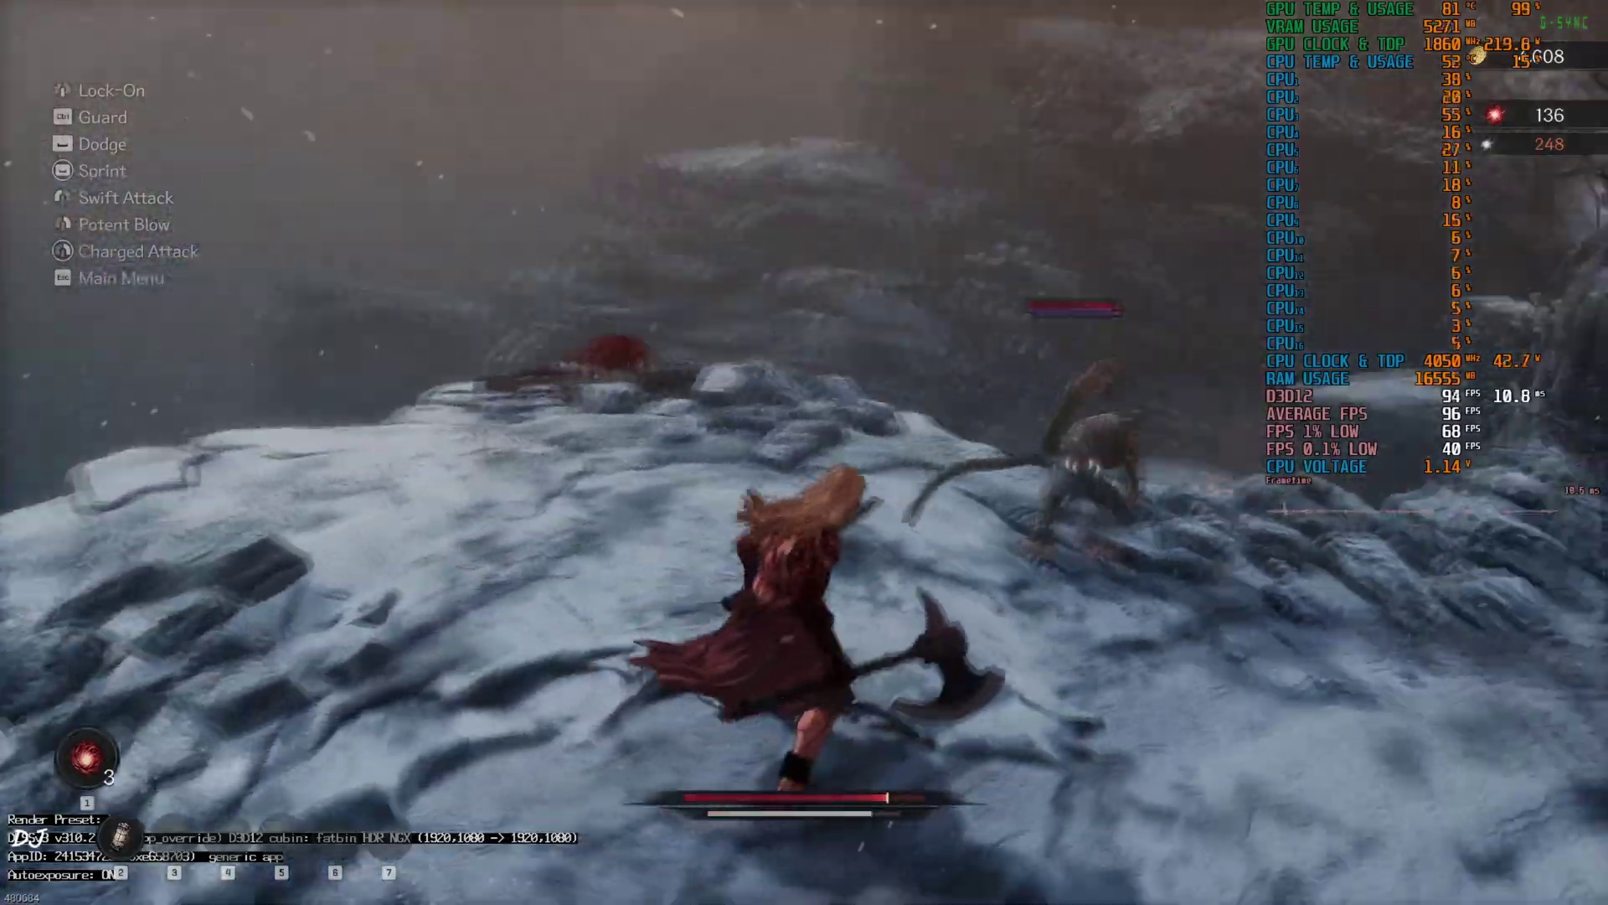
{"action": "left_click", "coordinate": [804, 453]}
{"action": "left_click", "coordinate": [804, 452]}
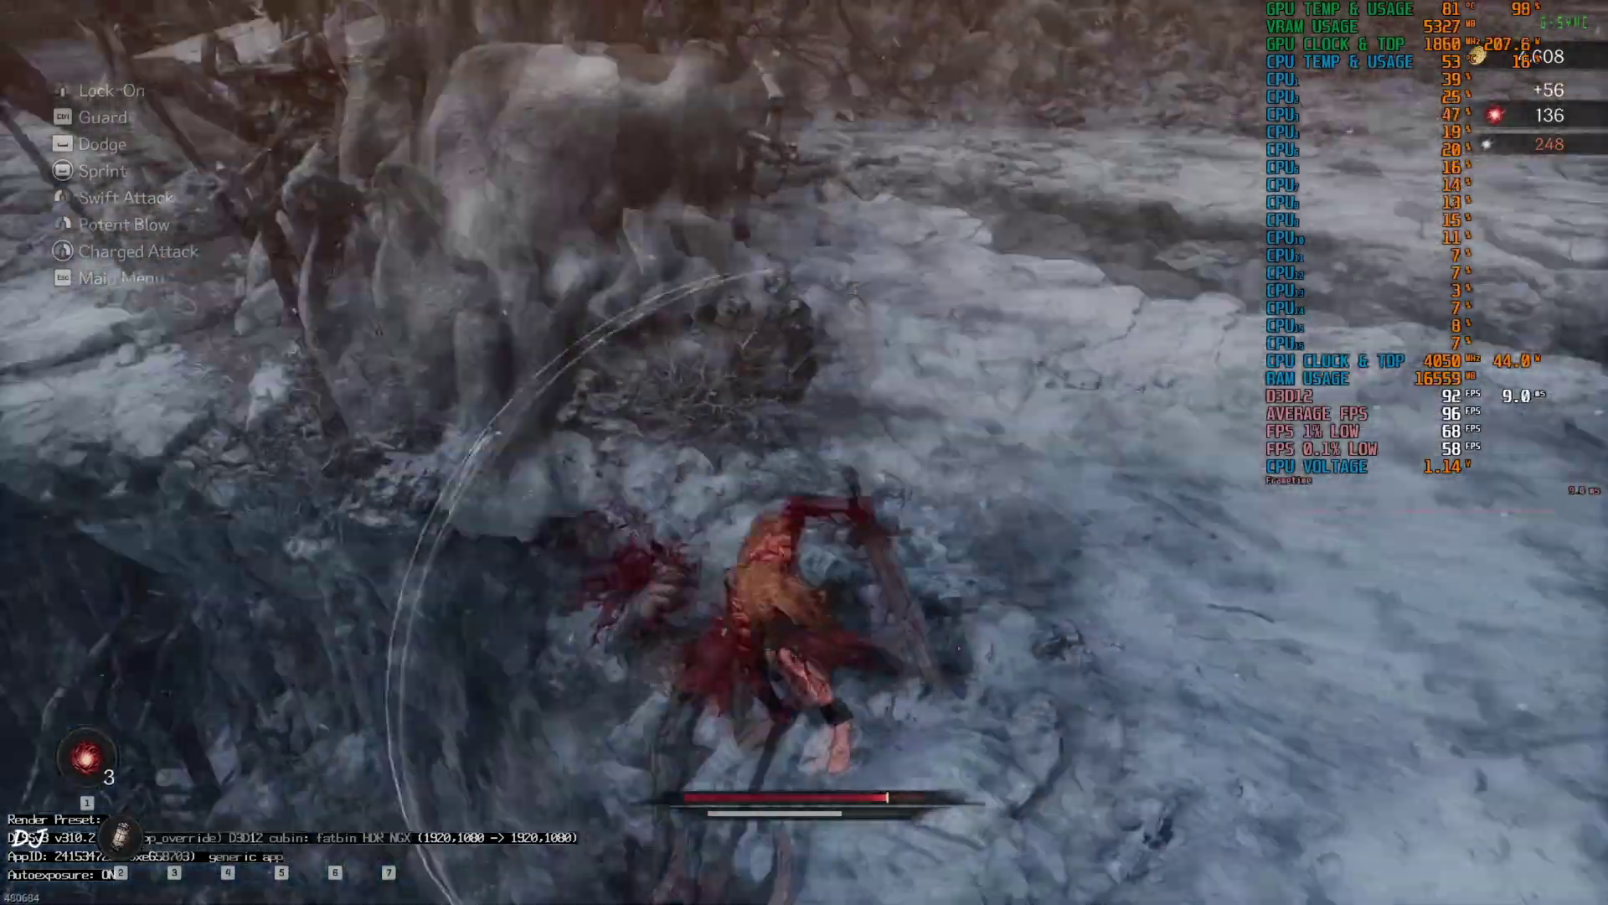
{"action": "key", "text": "w"}
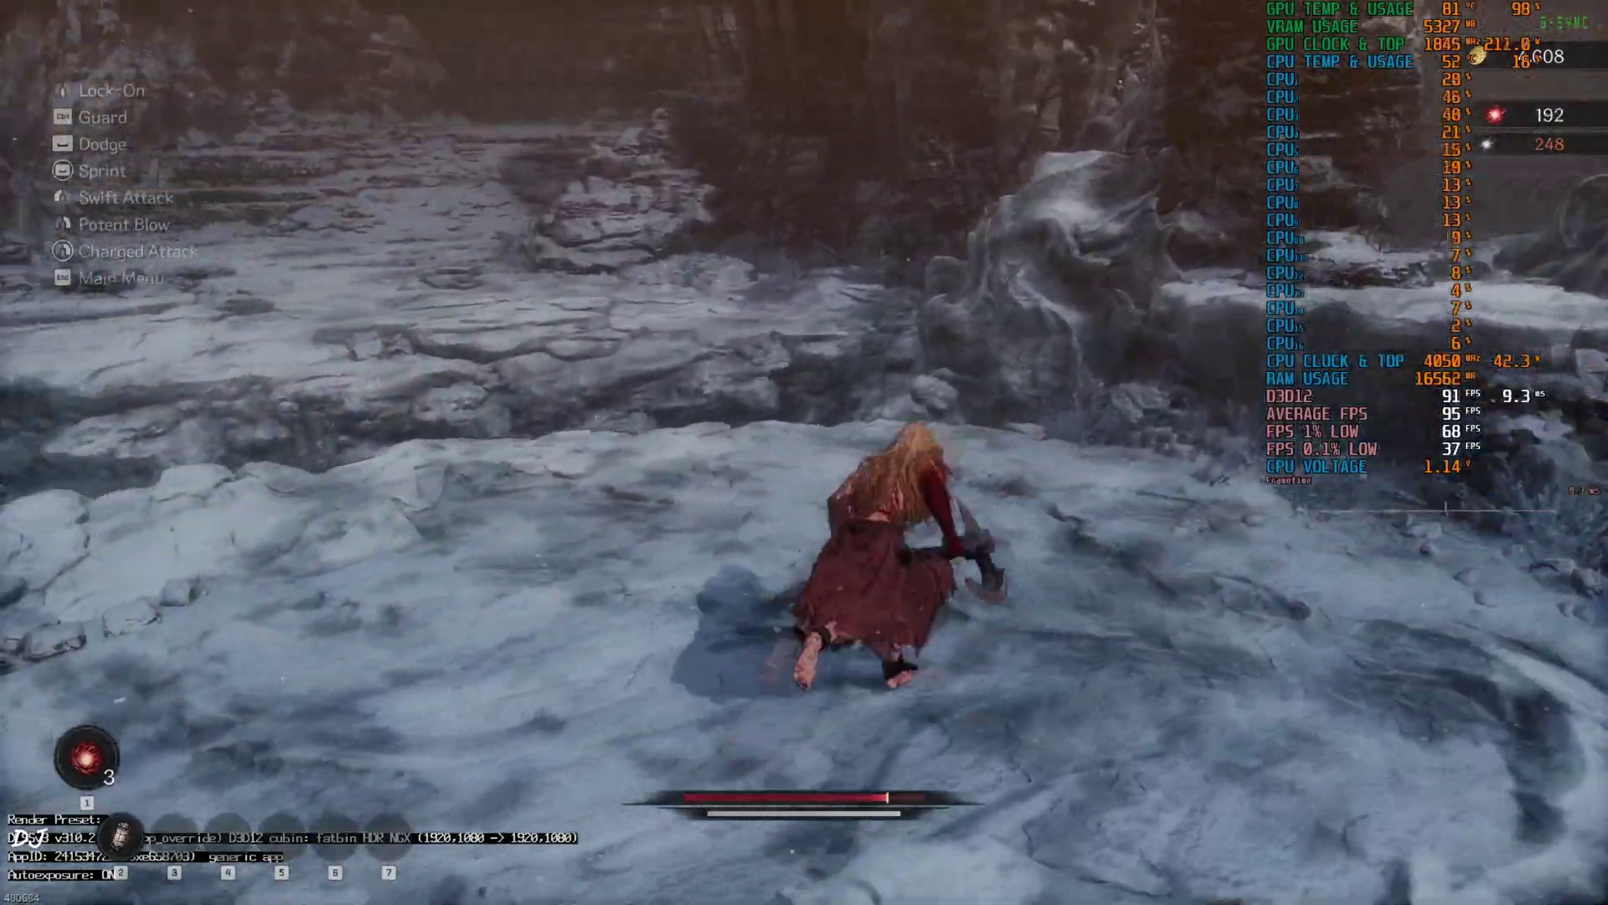
Step: Run the character along the snowy path to the red Lacrima, retrieve it and attack the nearby creature to test performance
{"action": "key", "text": "w"}
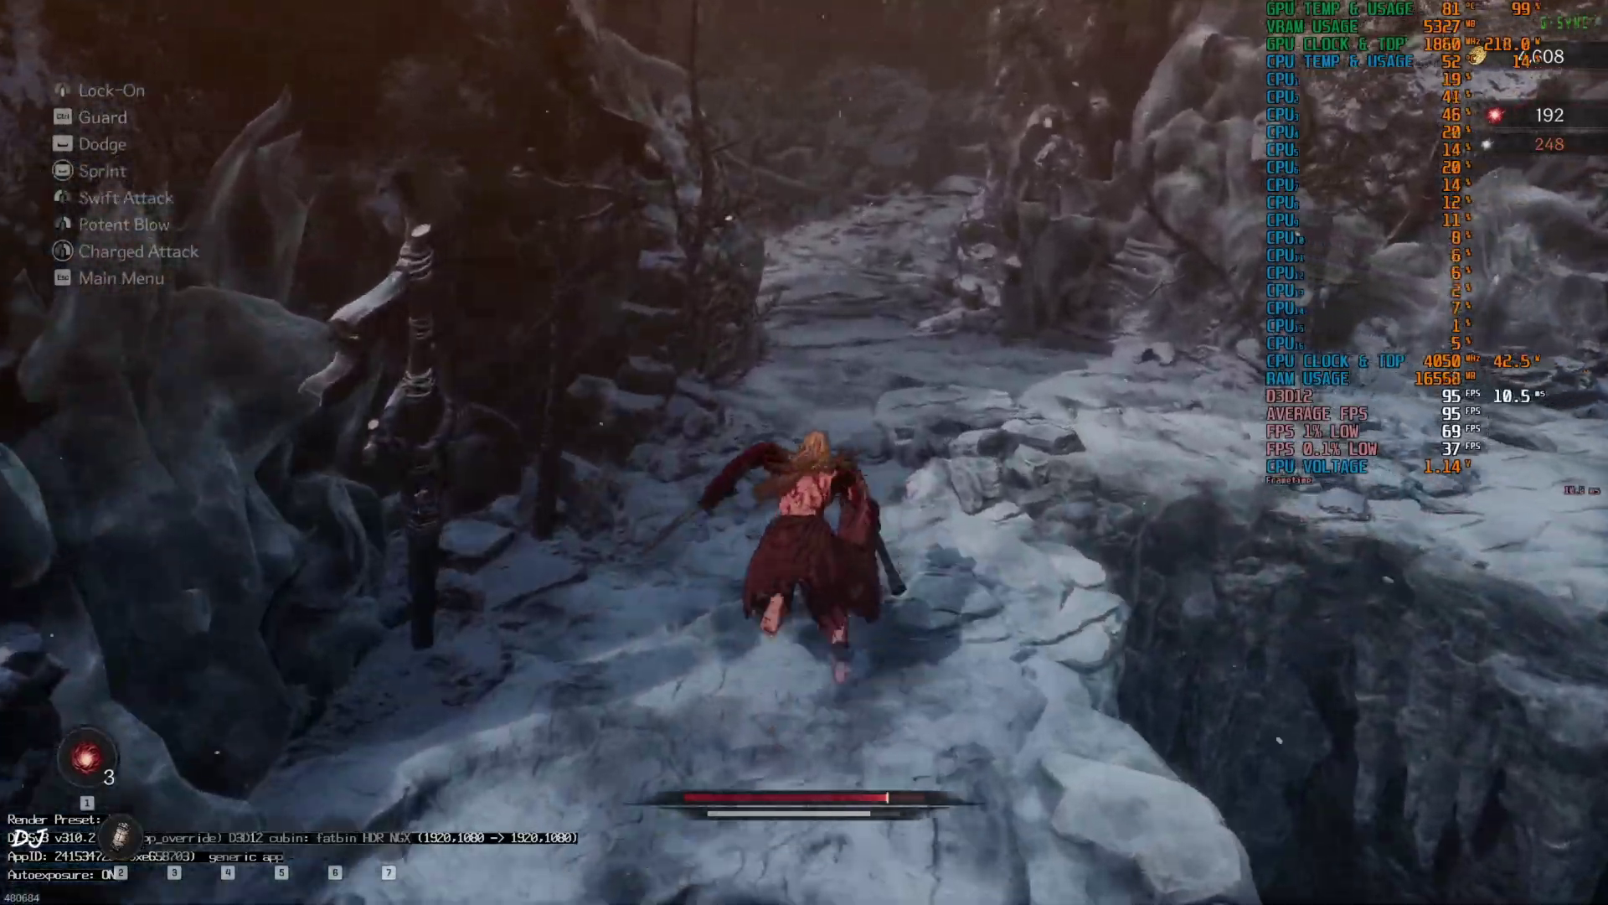
{"action": "key", "text": "w"}
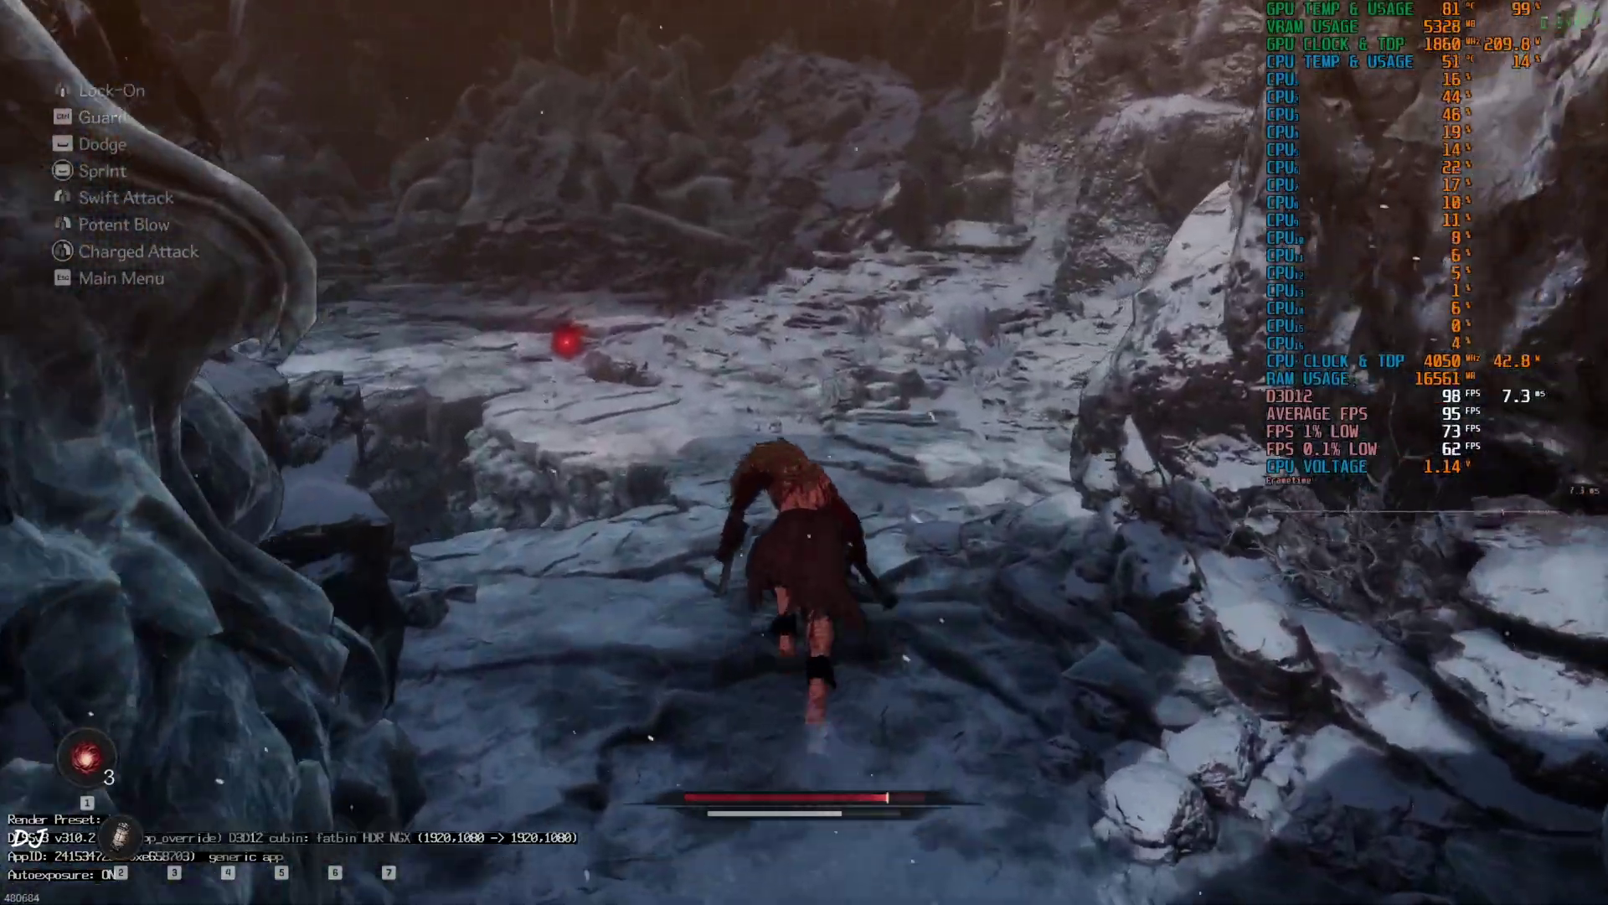
{"action": "key", "text": "w"}
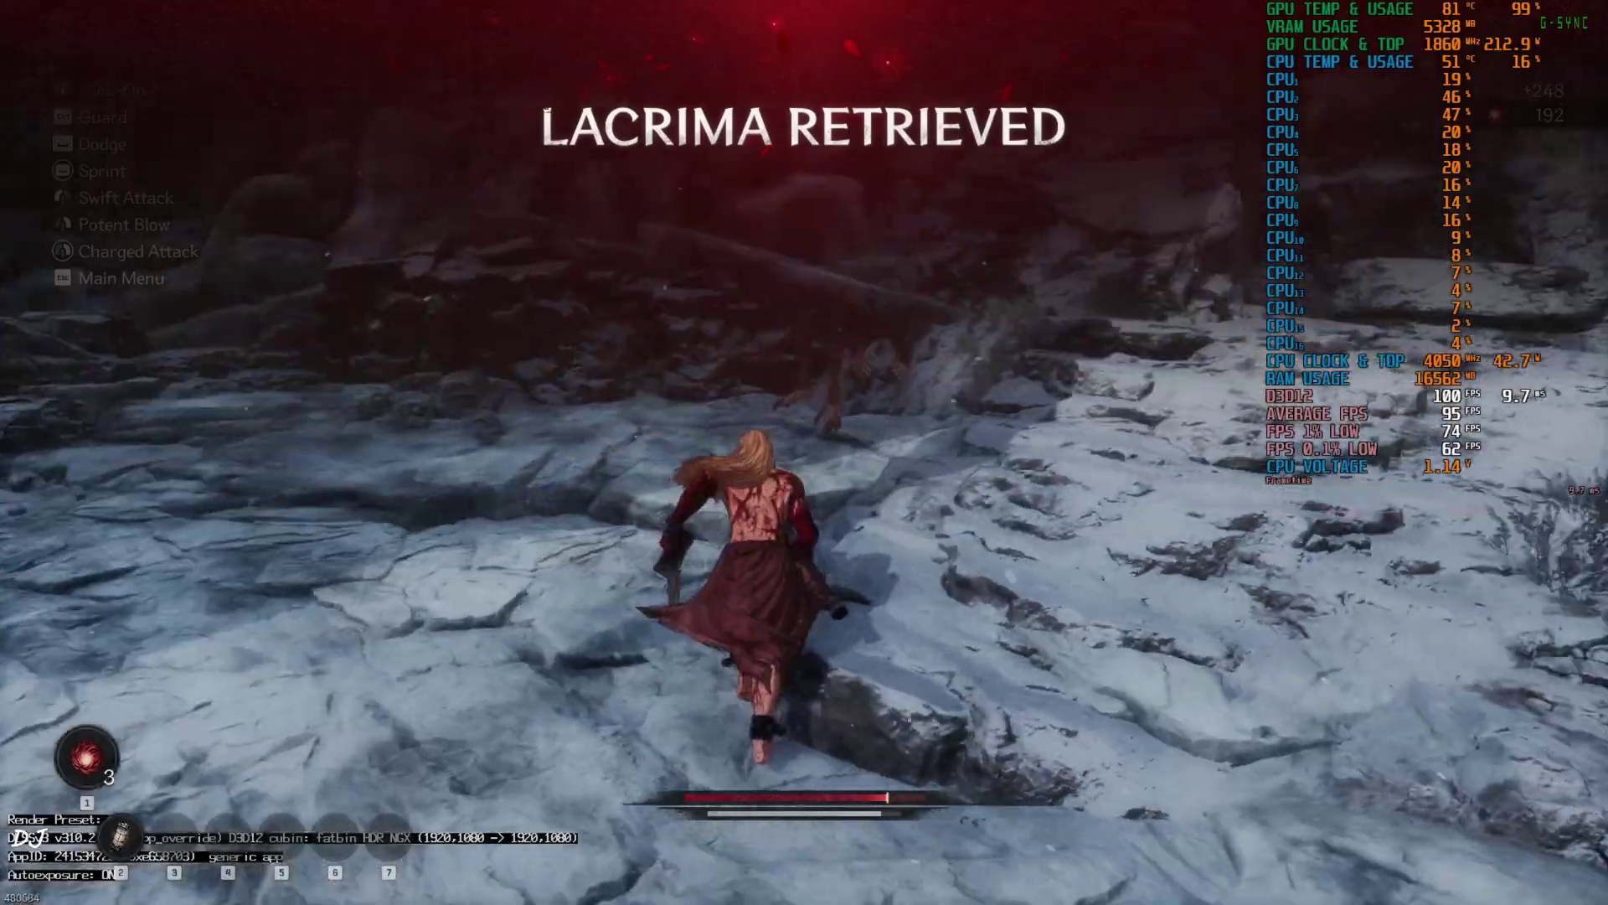
{"action": "middle_click", "coordinate": [804, 452]}
{"action": "left_click", "coordinate": [804, 453]}
{"action": "left_click", "coordinate": [804, 452]}
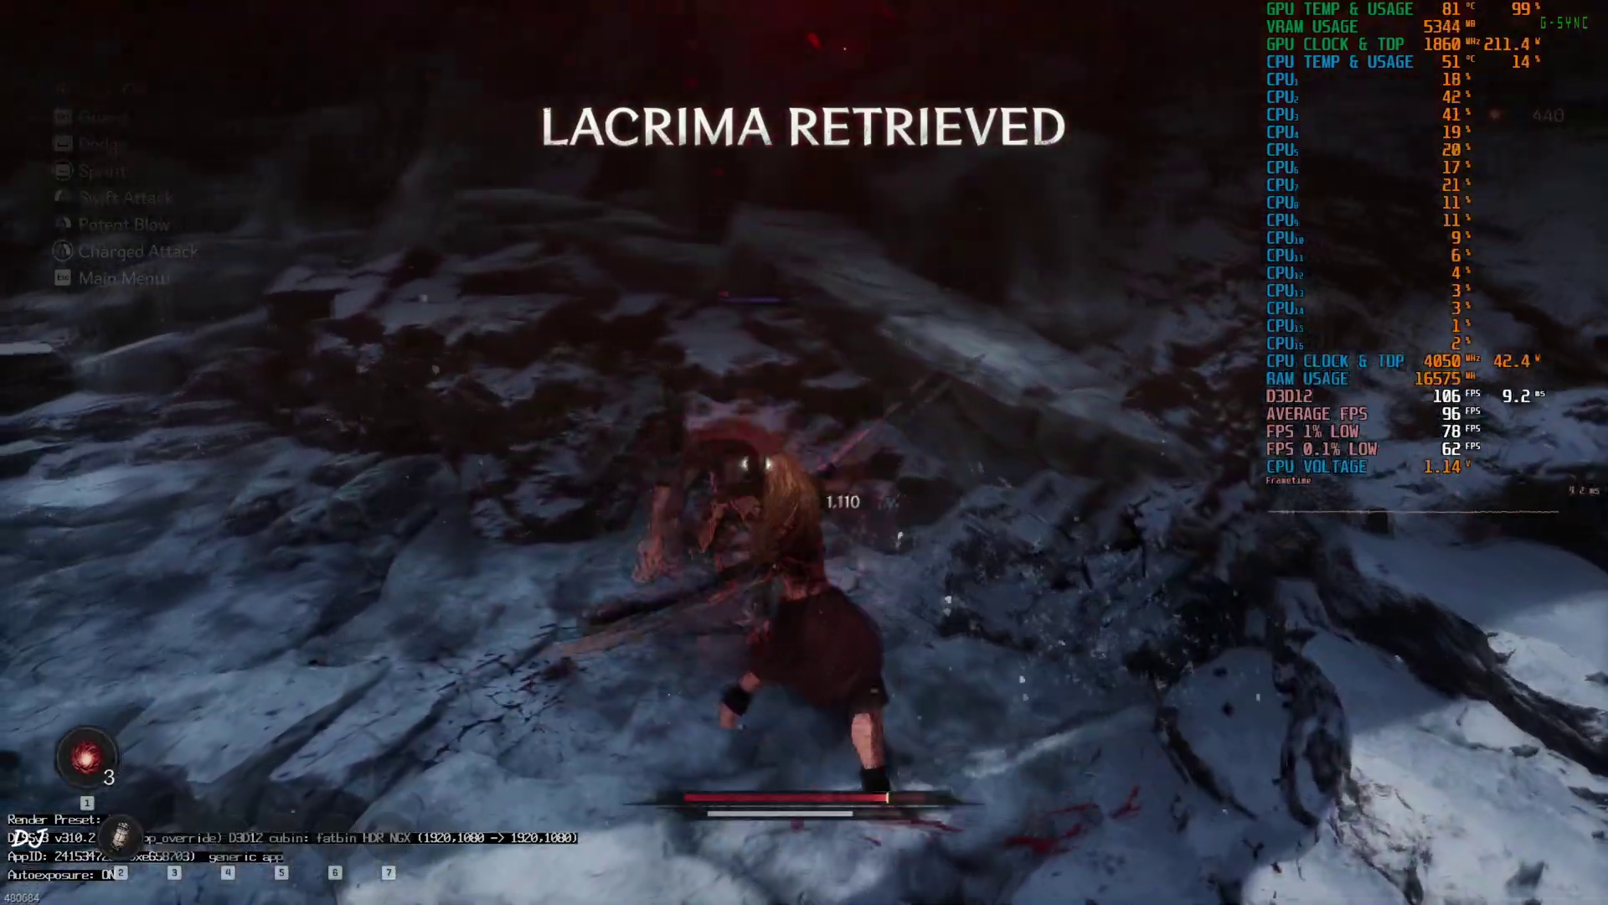
Step: Run across the snowy cliffs and down the narrow rock ledge to examine the frame rate without frame generation
{"action": "key", "text": "w"}
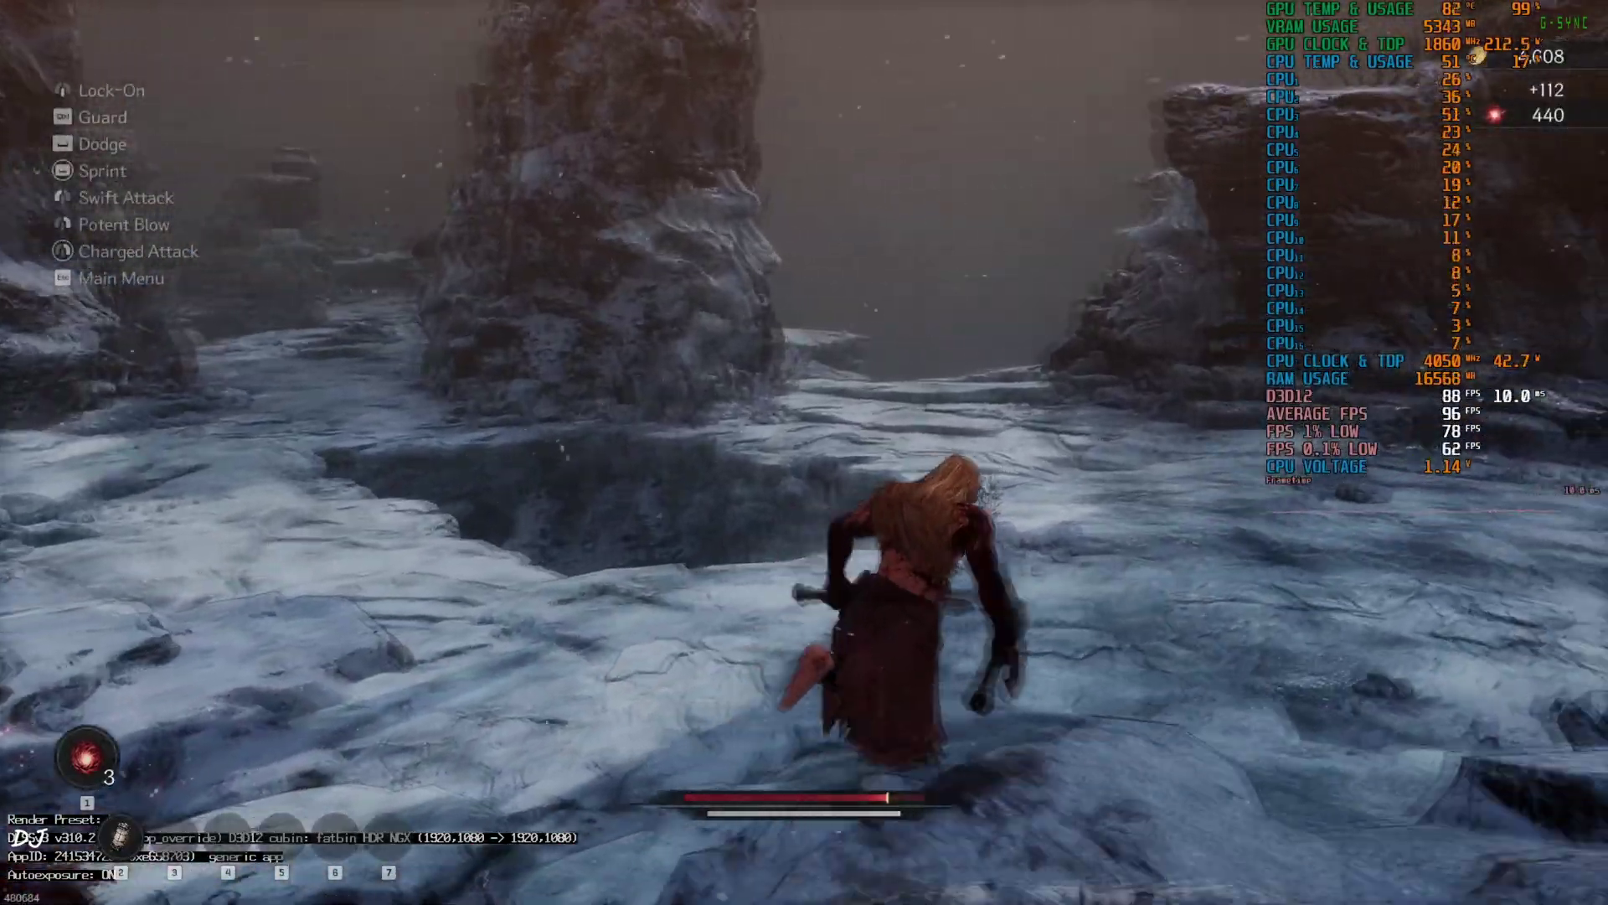
{"action": "key", "text": "w"}
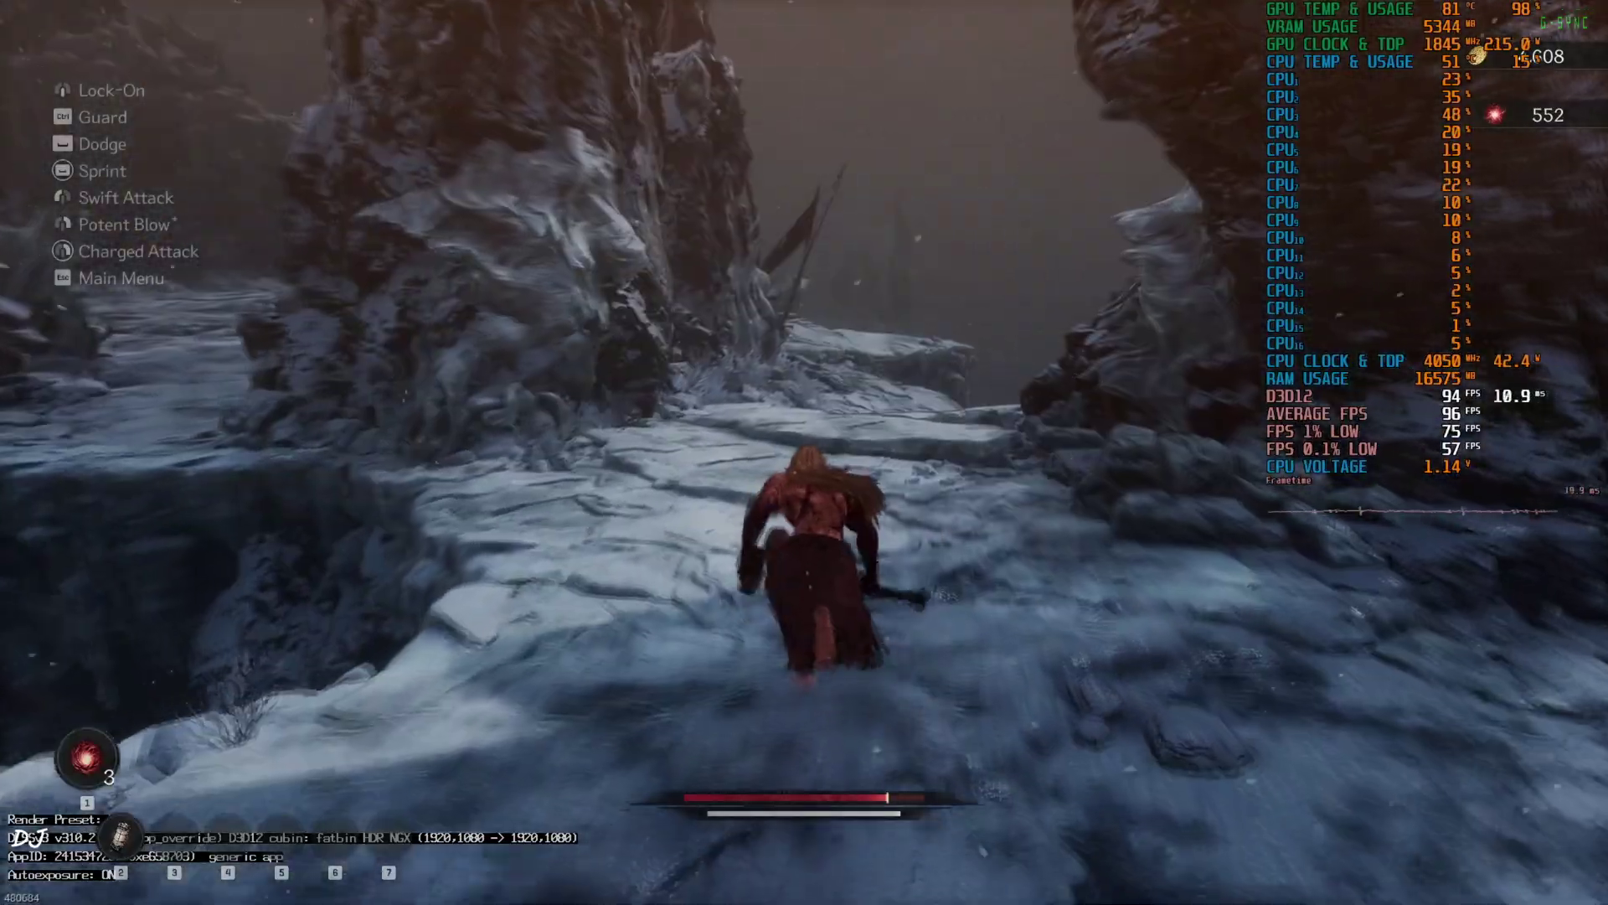
{"action": "key", "text": "w"}
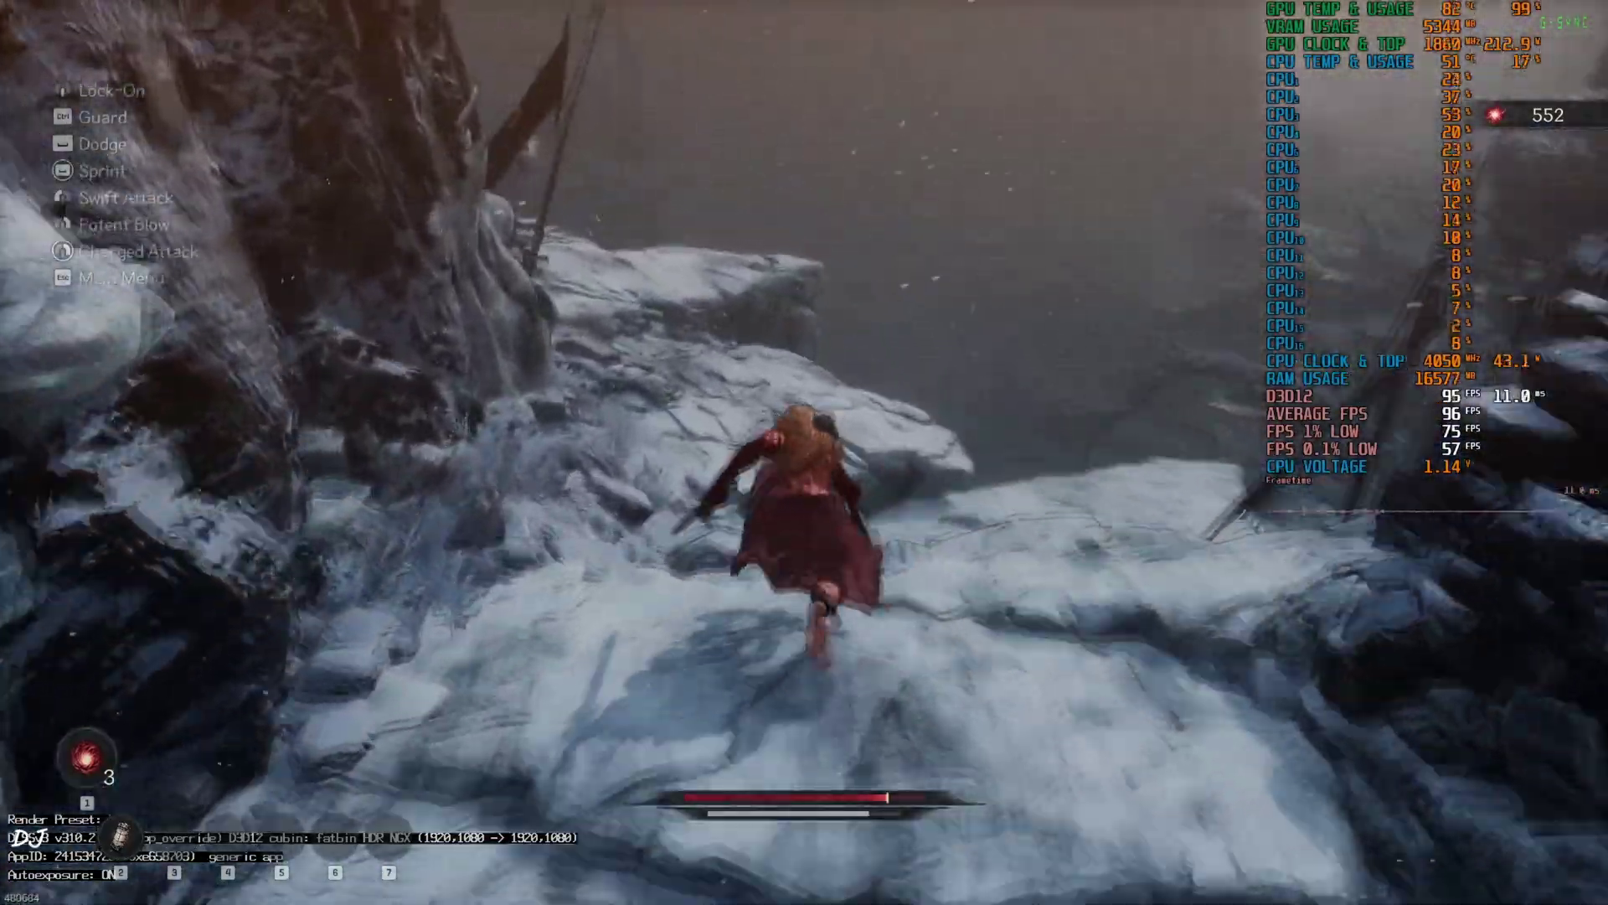
{"action": "key", "text": "w"}
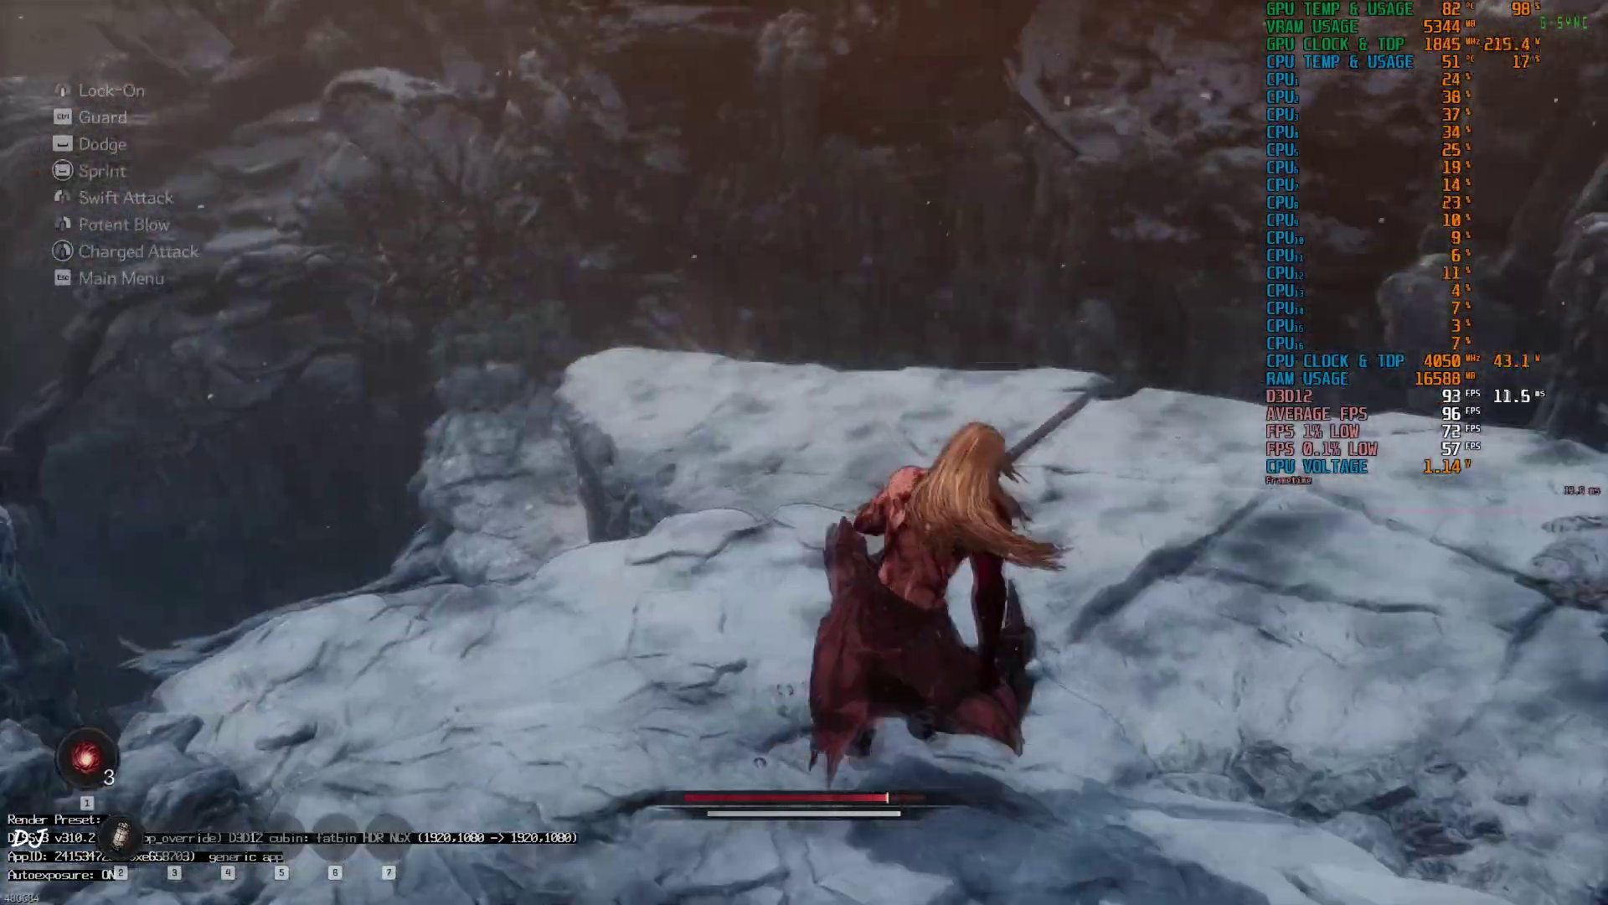
{"action": "key", "text": "w"}
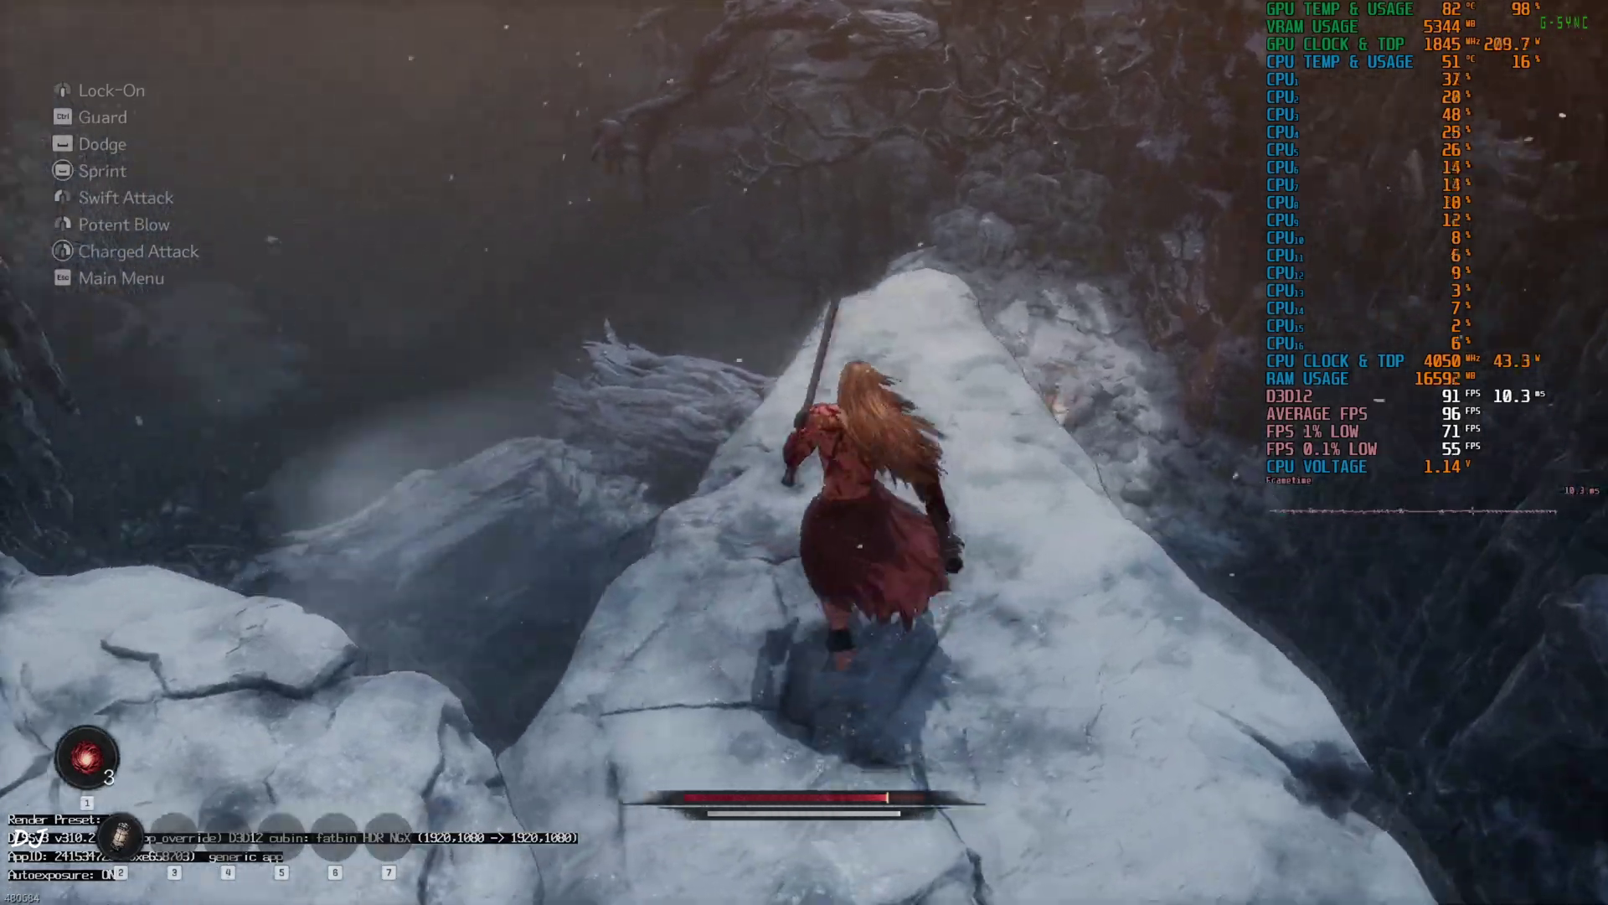
{"action": "key", "text": "w"}
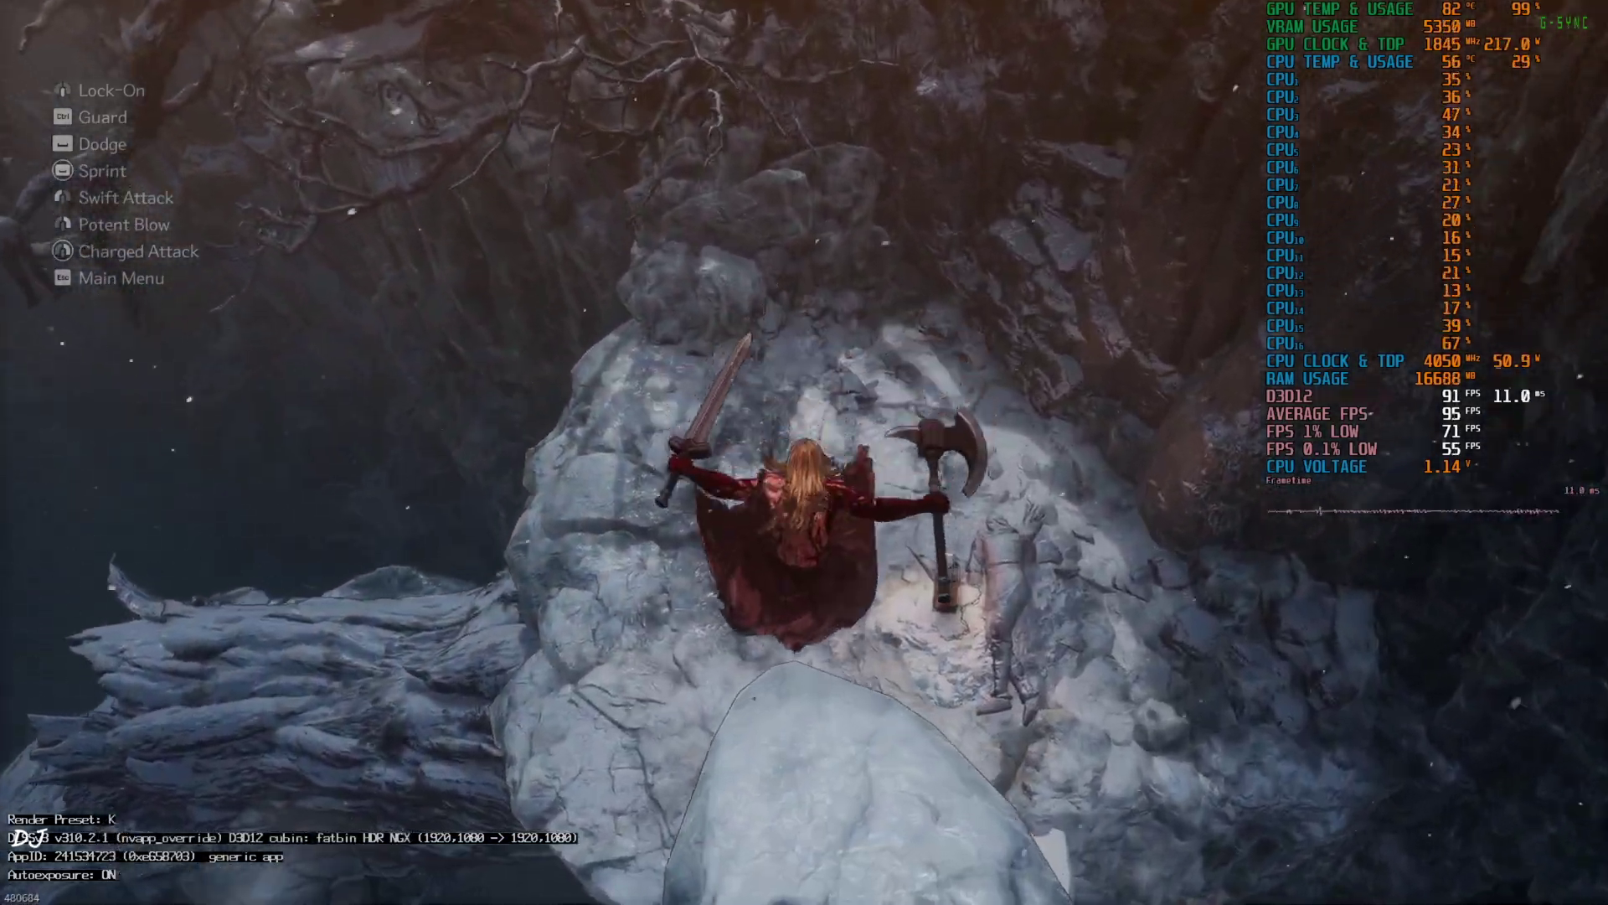
Step: Descend over the tree stump and fallen trunk, fighting the creatures on the way to the snowy outcrop, to examine combat performance
{"action": "key", "text": "w"}
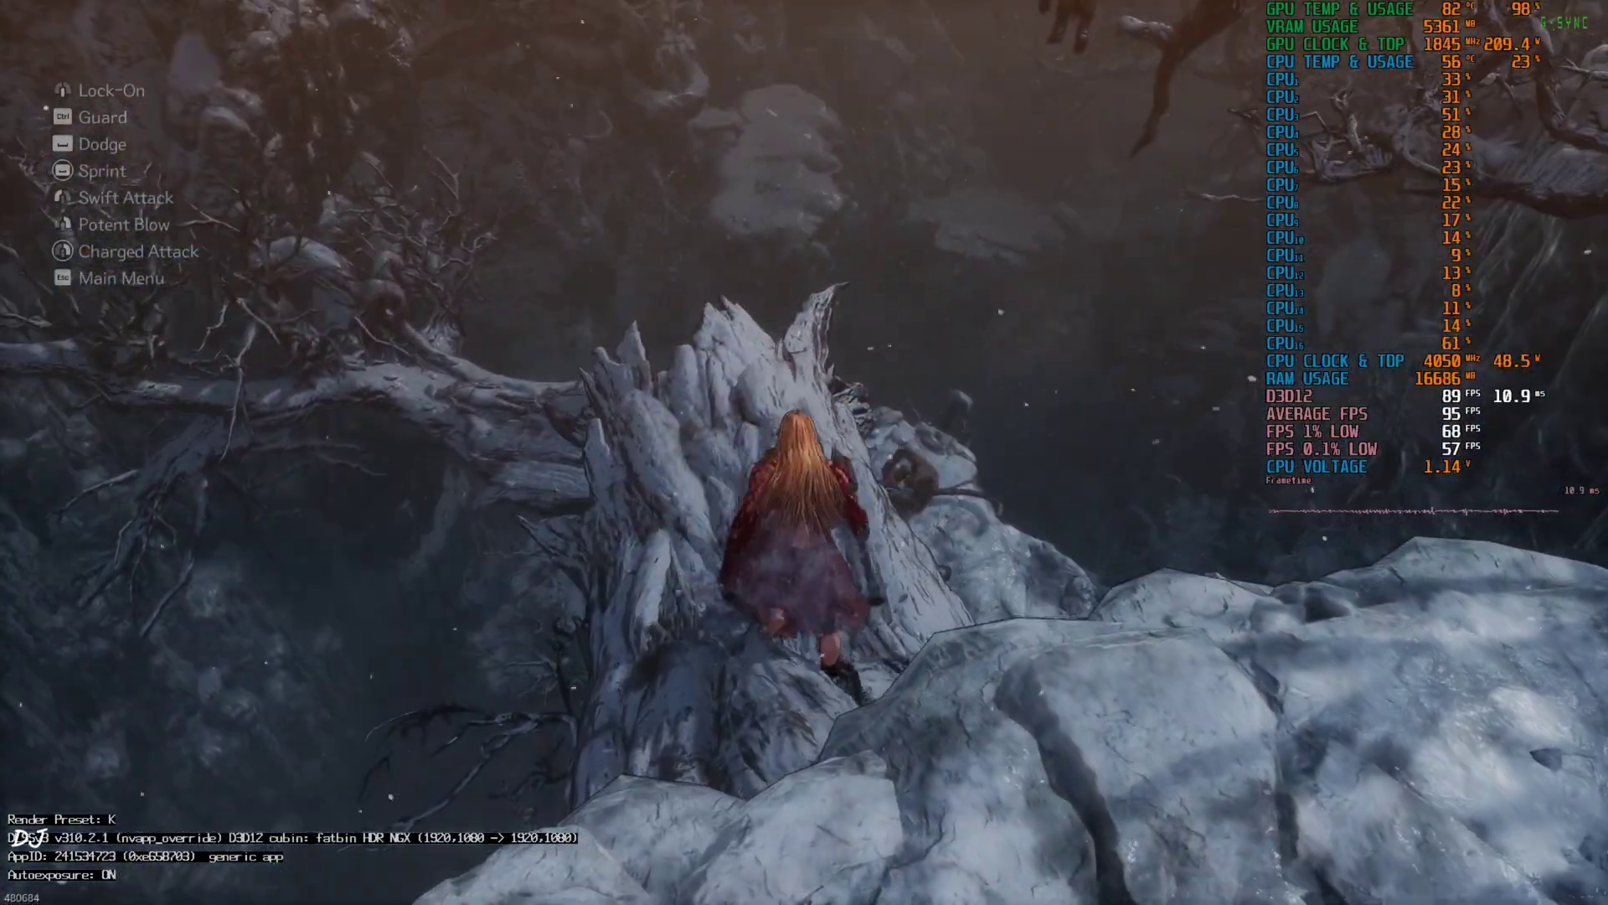
{"action": "key", "text": "w"}
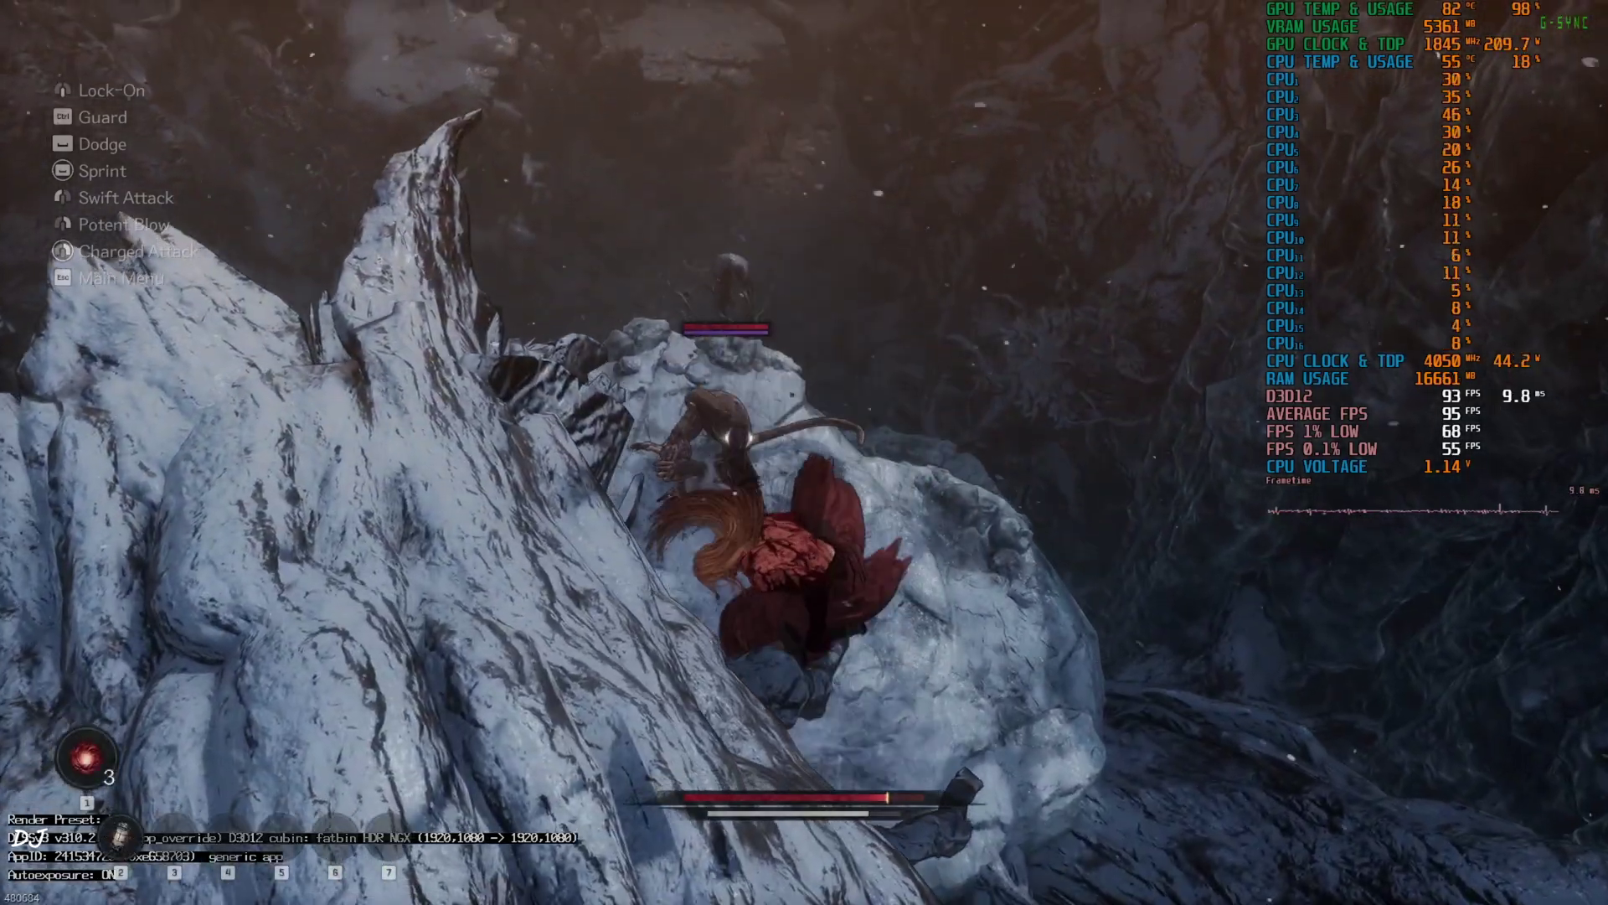
{"action": "key", "text": "w"}
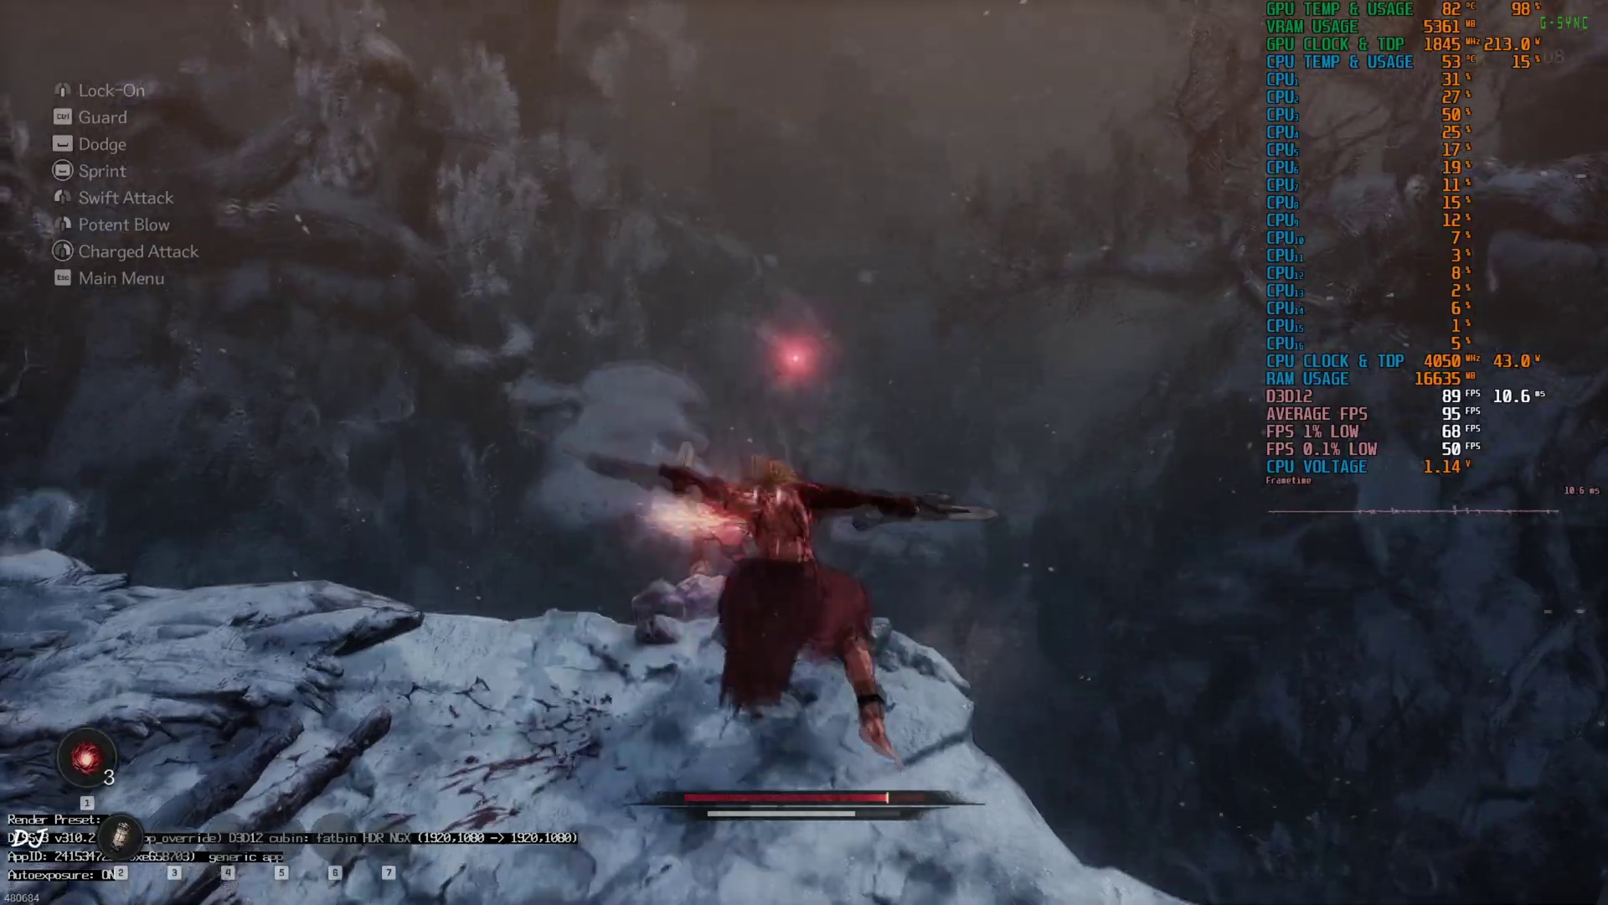
{"action": "key", "text": "w"}
{"action": "key", "text": "w"}
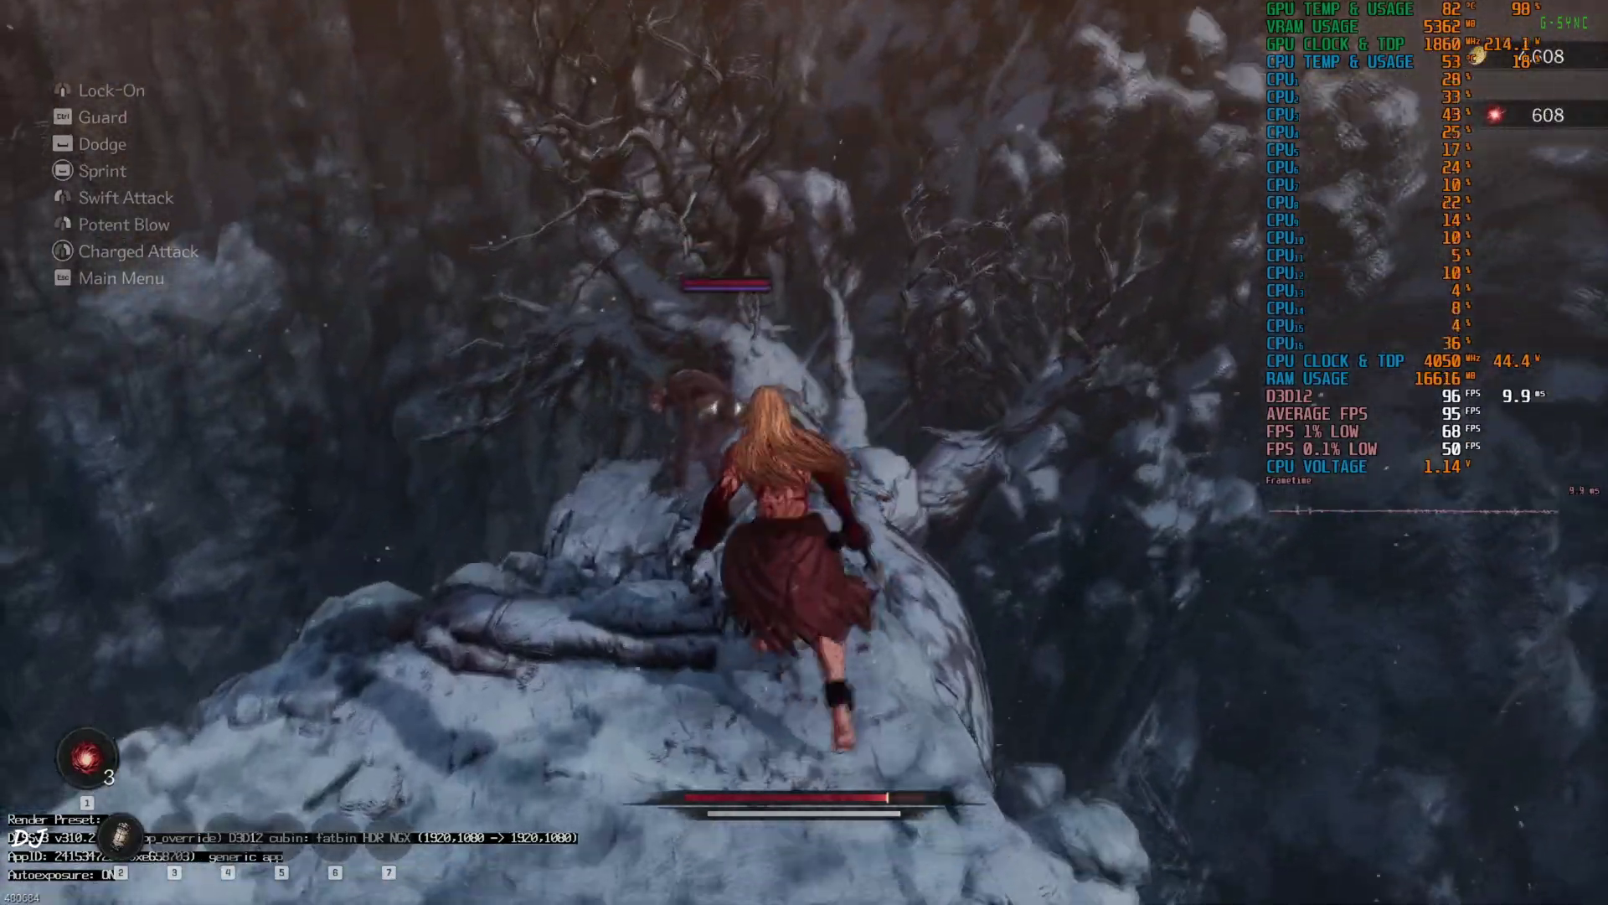
{"action": "key", "text": "w"}
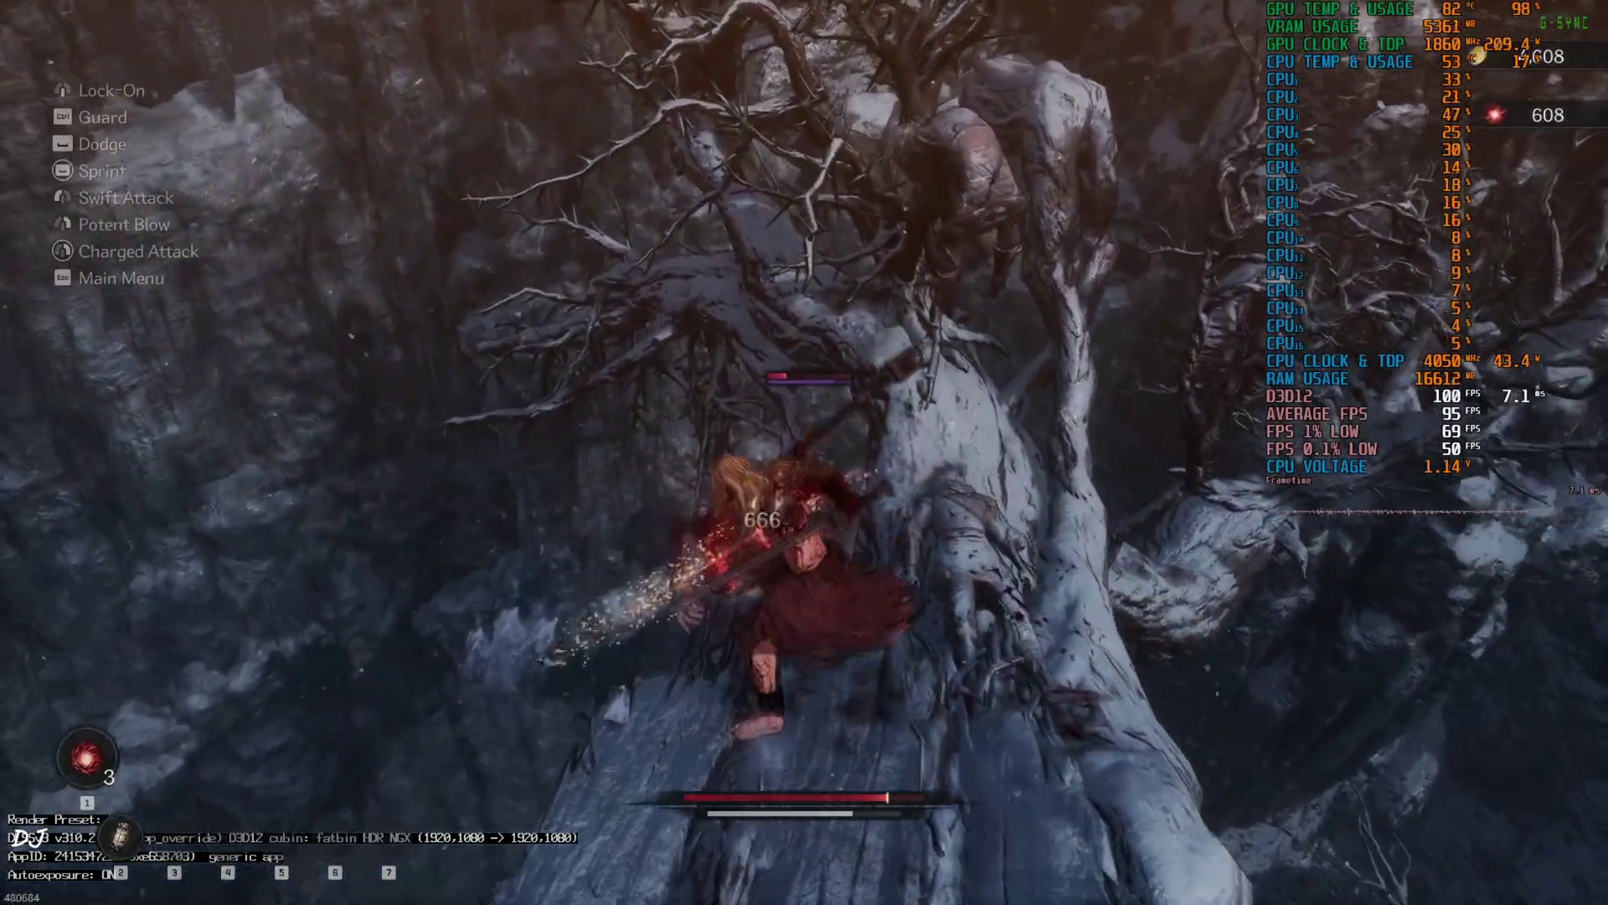
{"action": "key", "text": "w"}
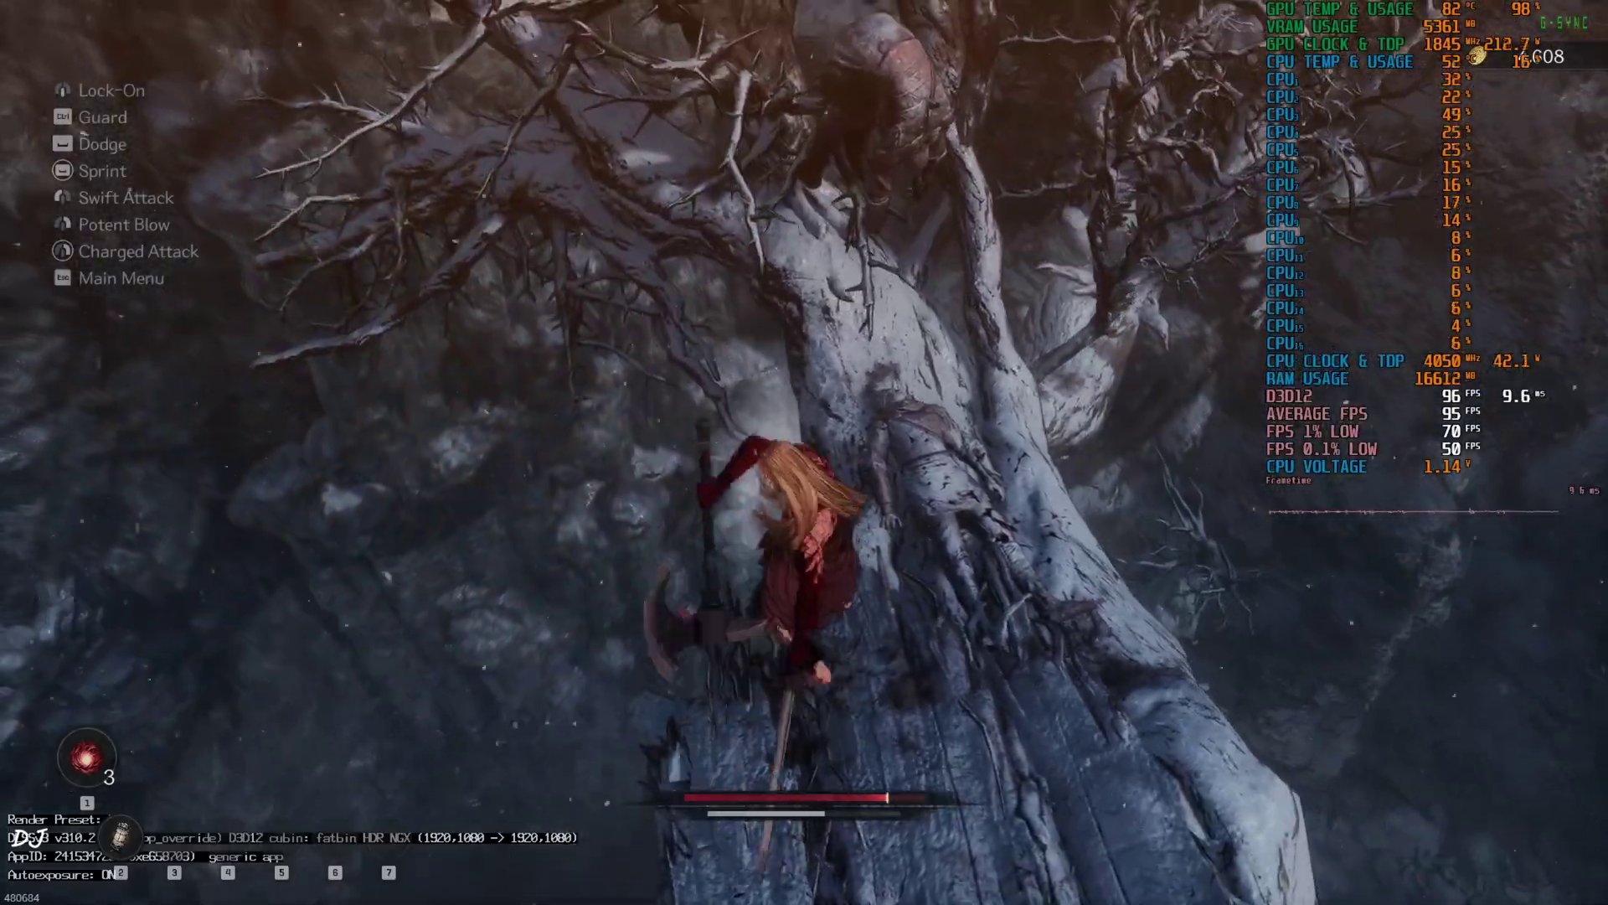
{"action": "key", "text": "w"}
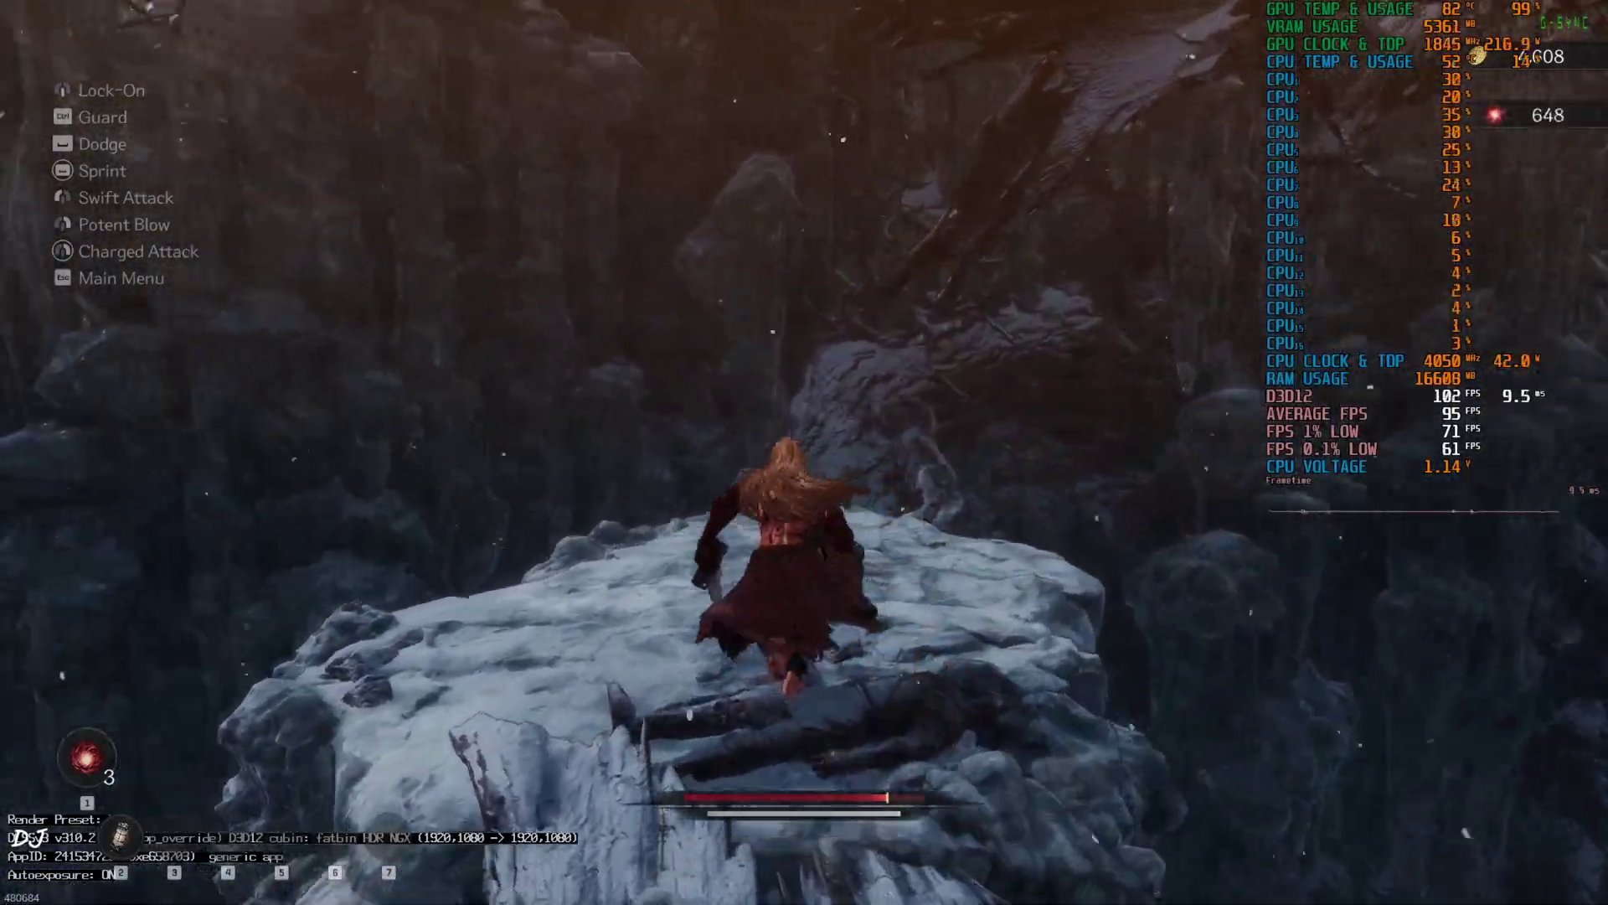
Step: Set NVIDIA DLSS Frame Generation to On in the advanced graphics settings and return to the game
{"action": "key", "text": "s"}
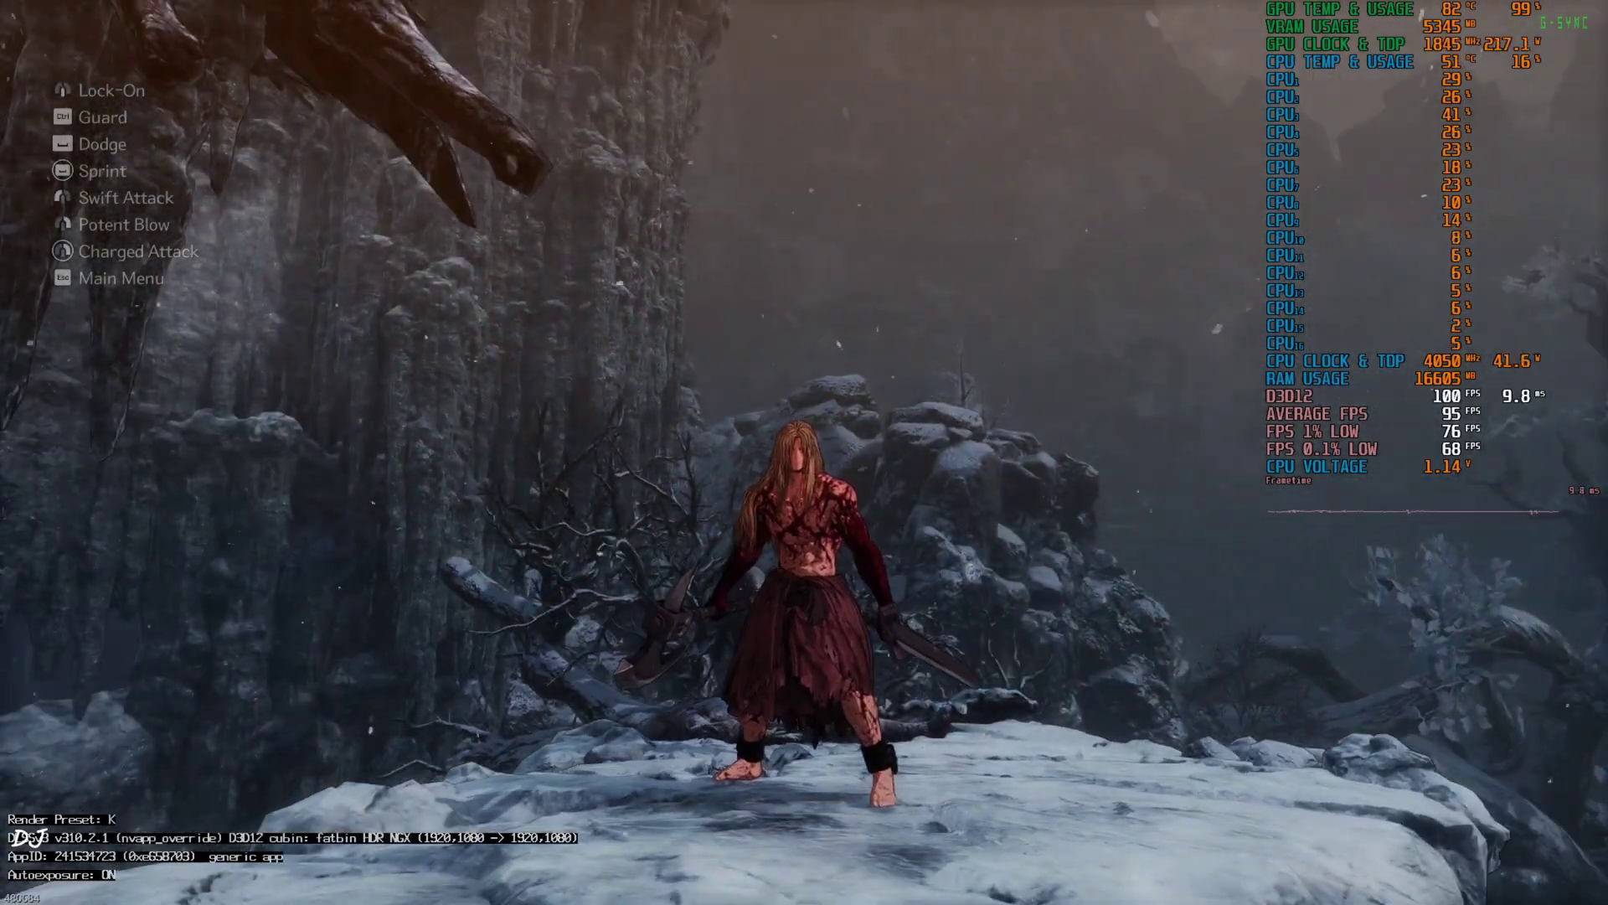
{"action": "key", "text": "Escape"}
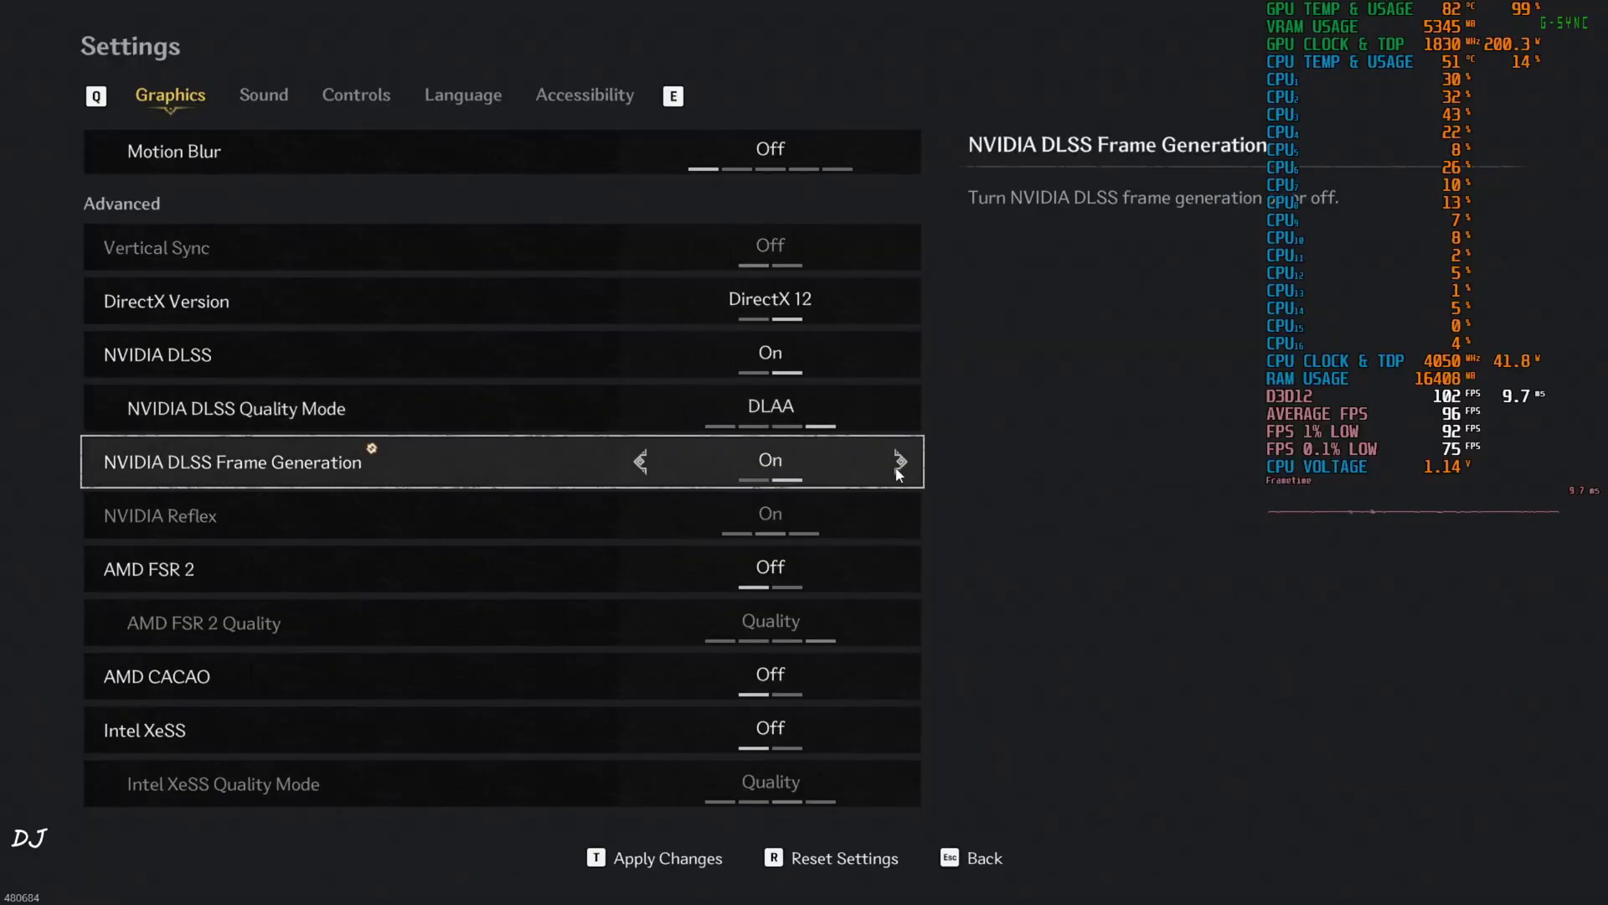
{"action": "key", "text": "Escape"}
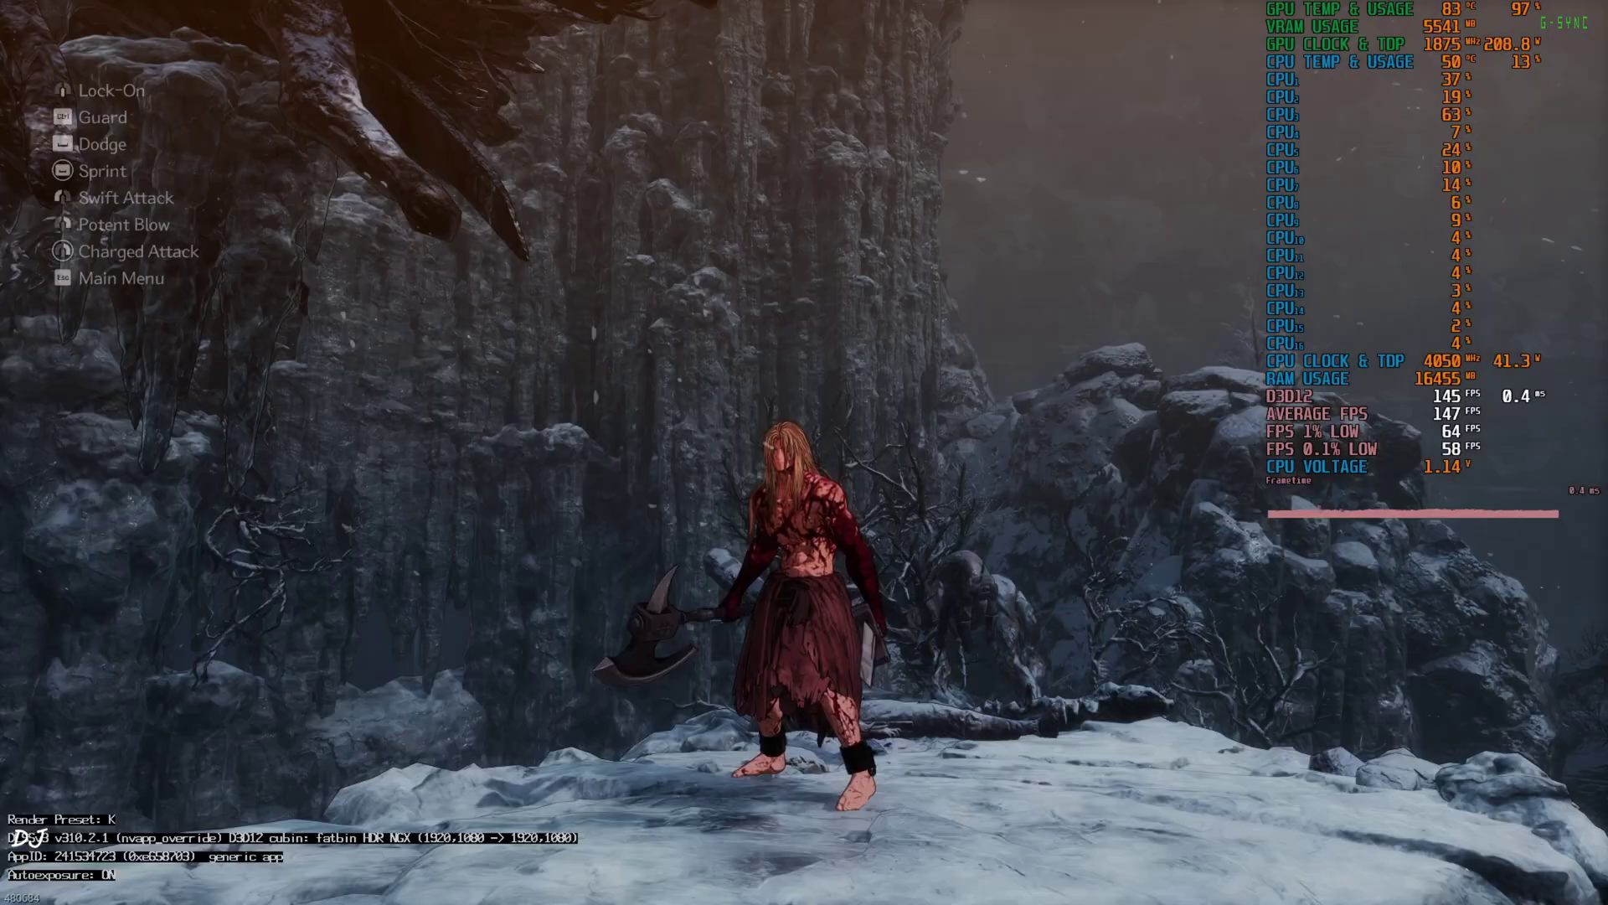
Step: Attack and dodge on the snowy outcrop to examine the frame rate with DLSS Frame Generation on
{"action": "key", "text": "w"}
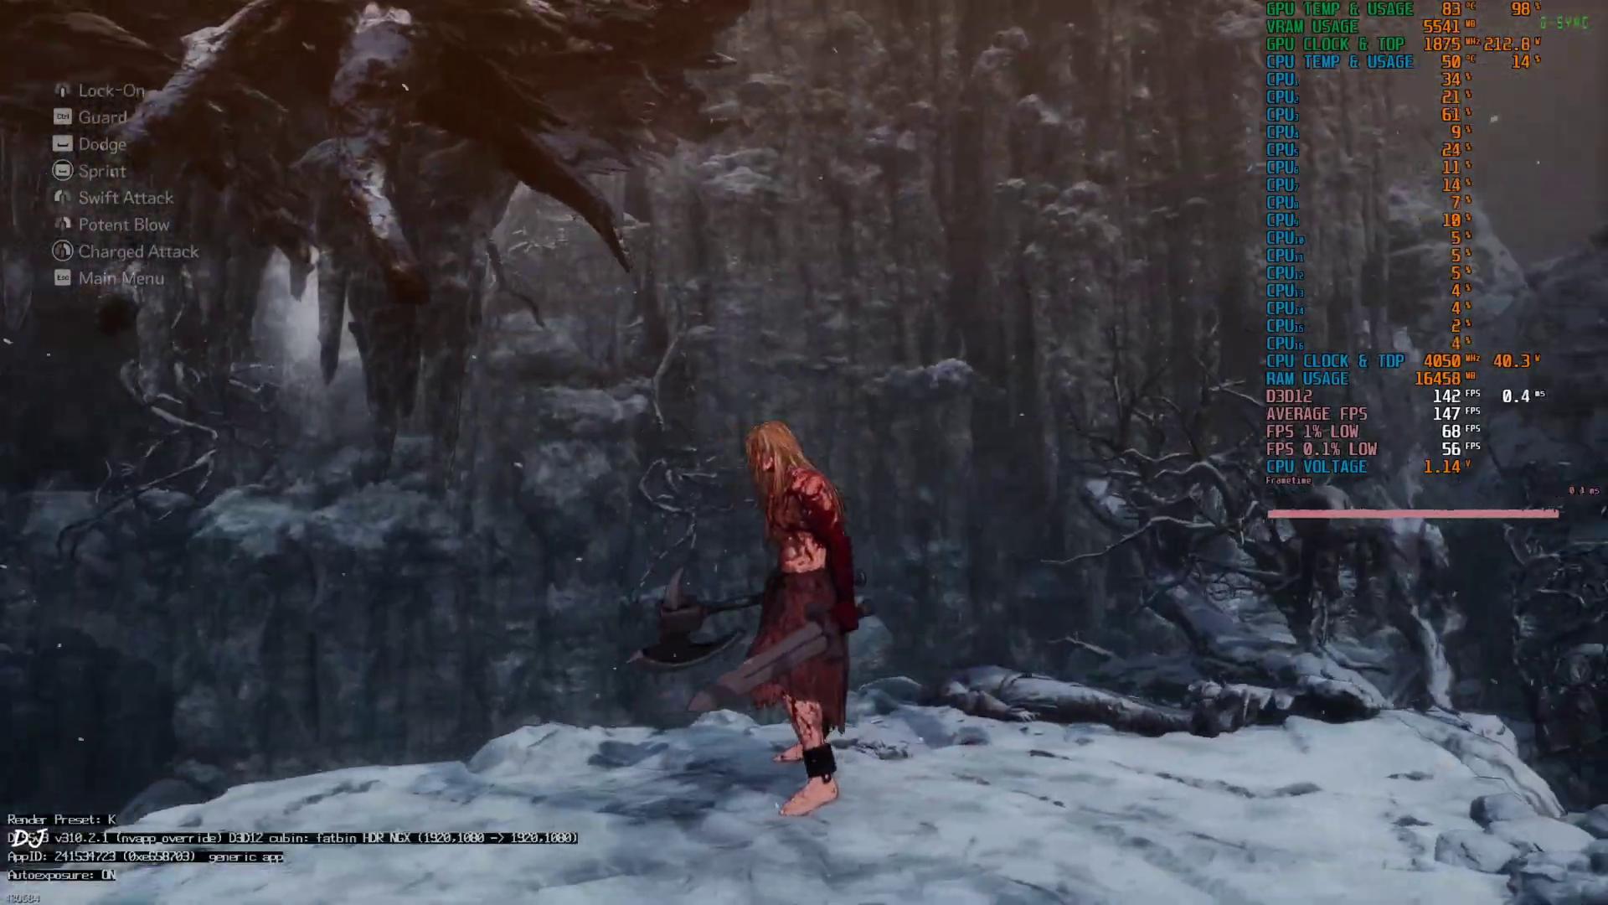
{"action": "right_click", "coordinate": [804, 453]}
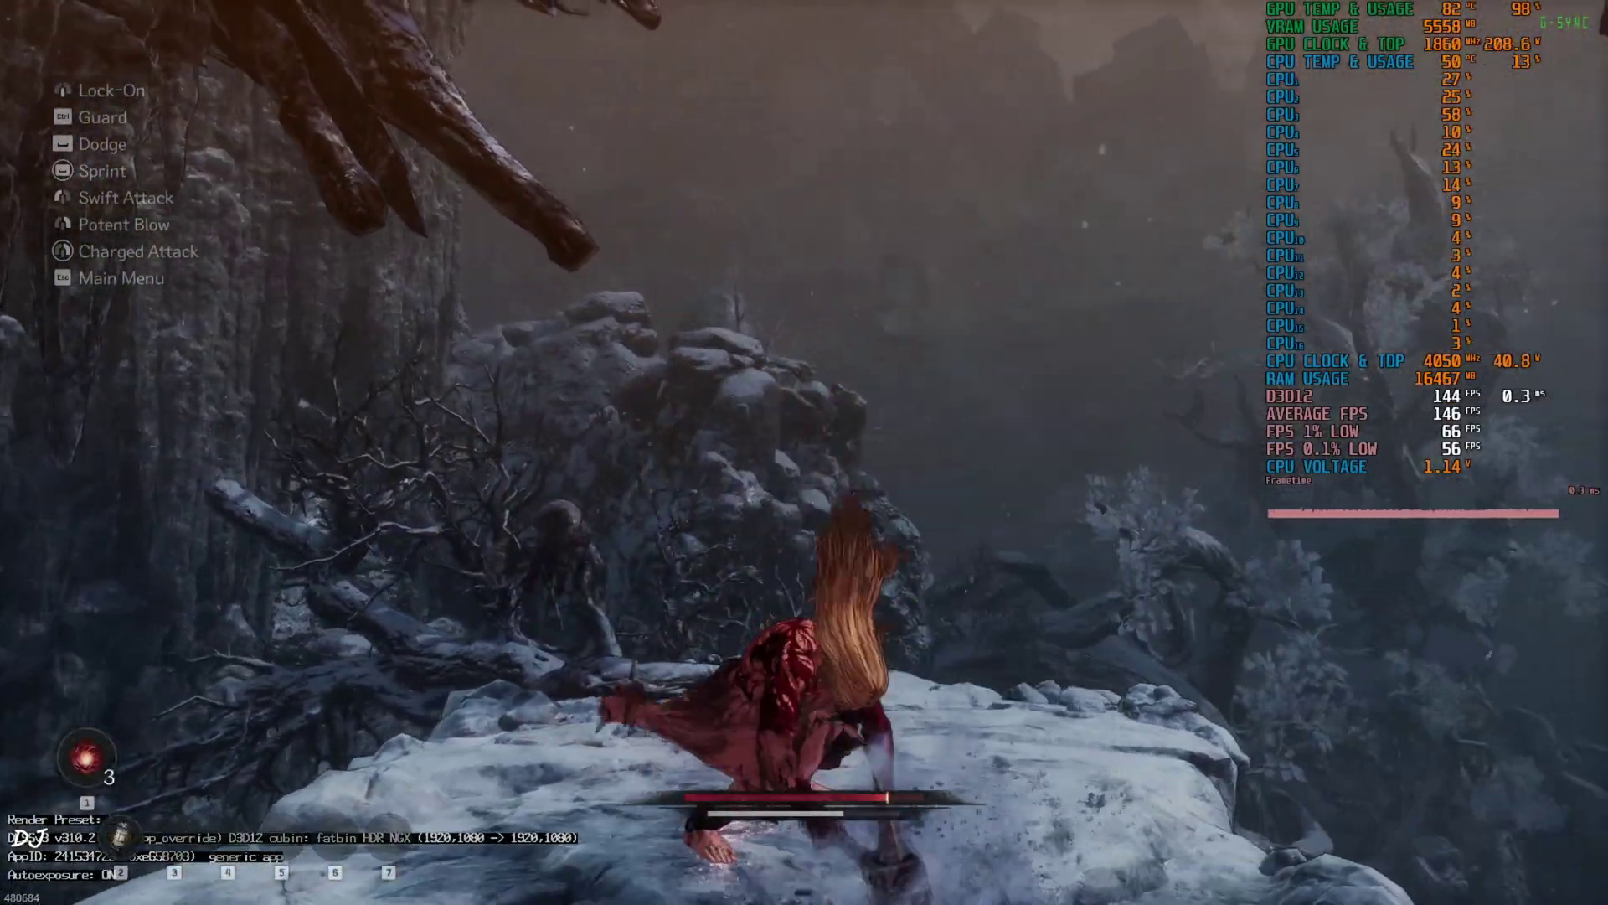
{"action": "left_click", "coordinate": [804, 452]}
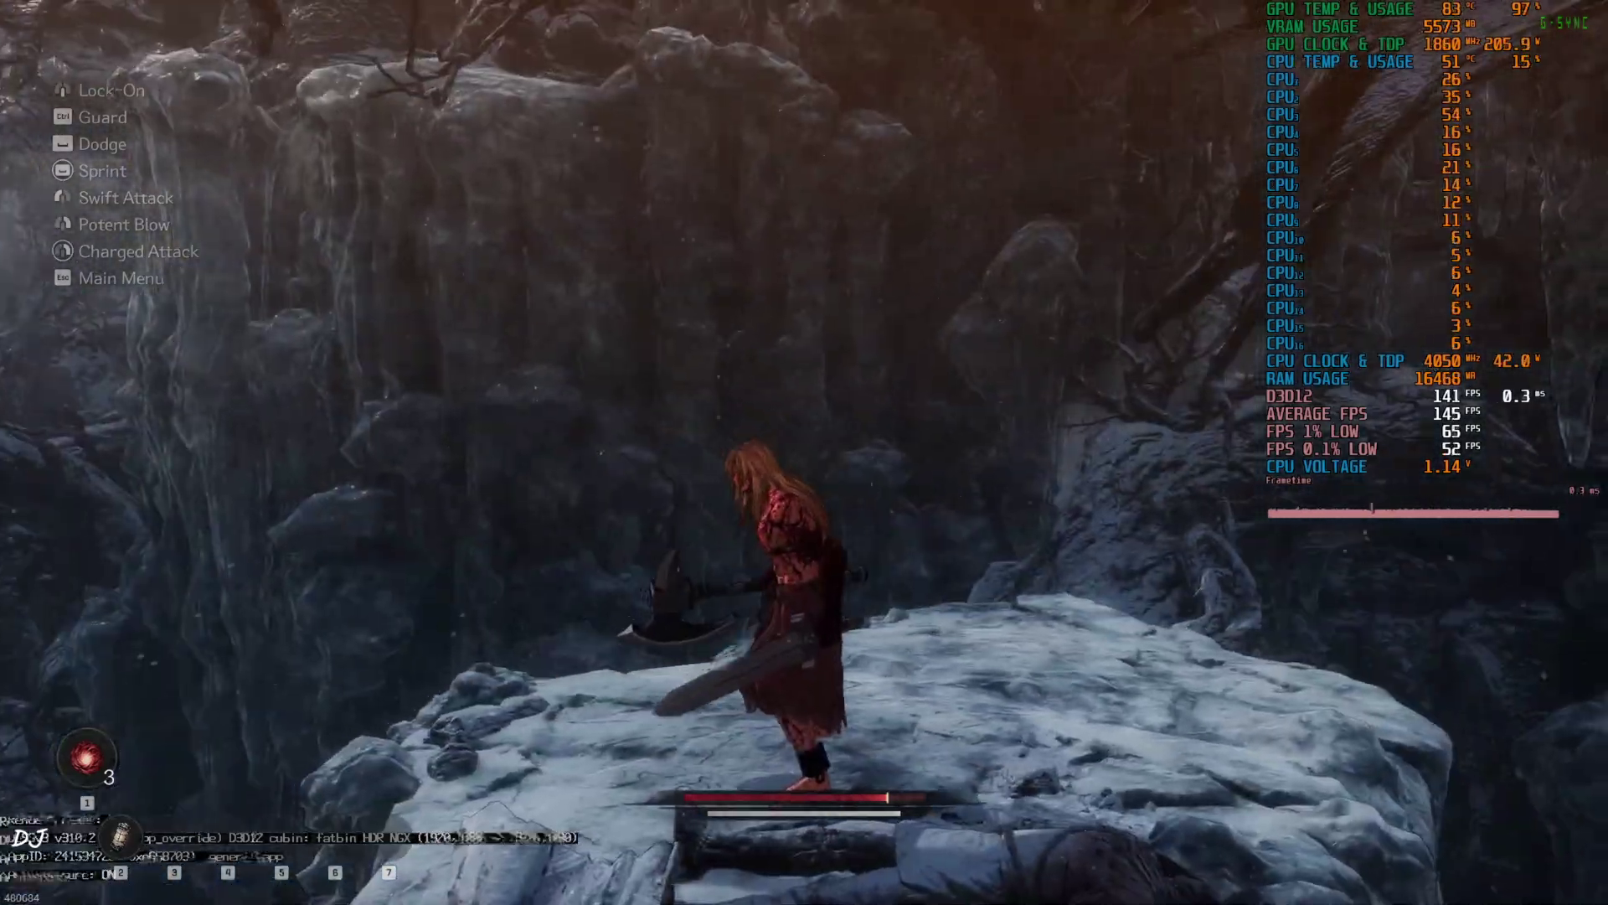
{"action": "left_click", "coordinate": [804, 452]}
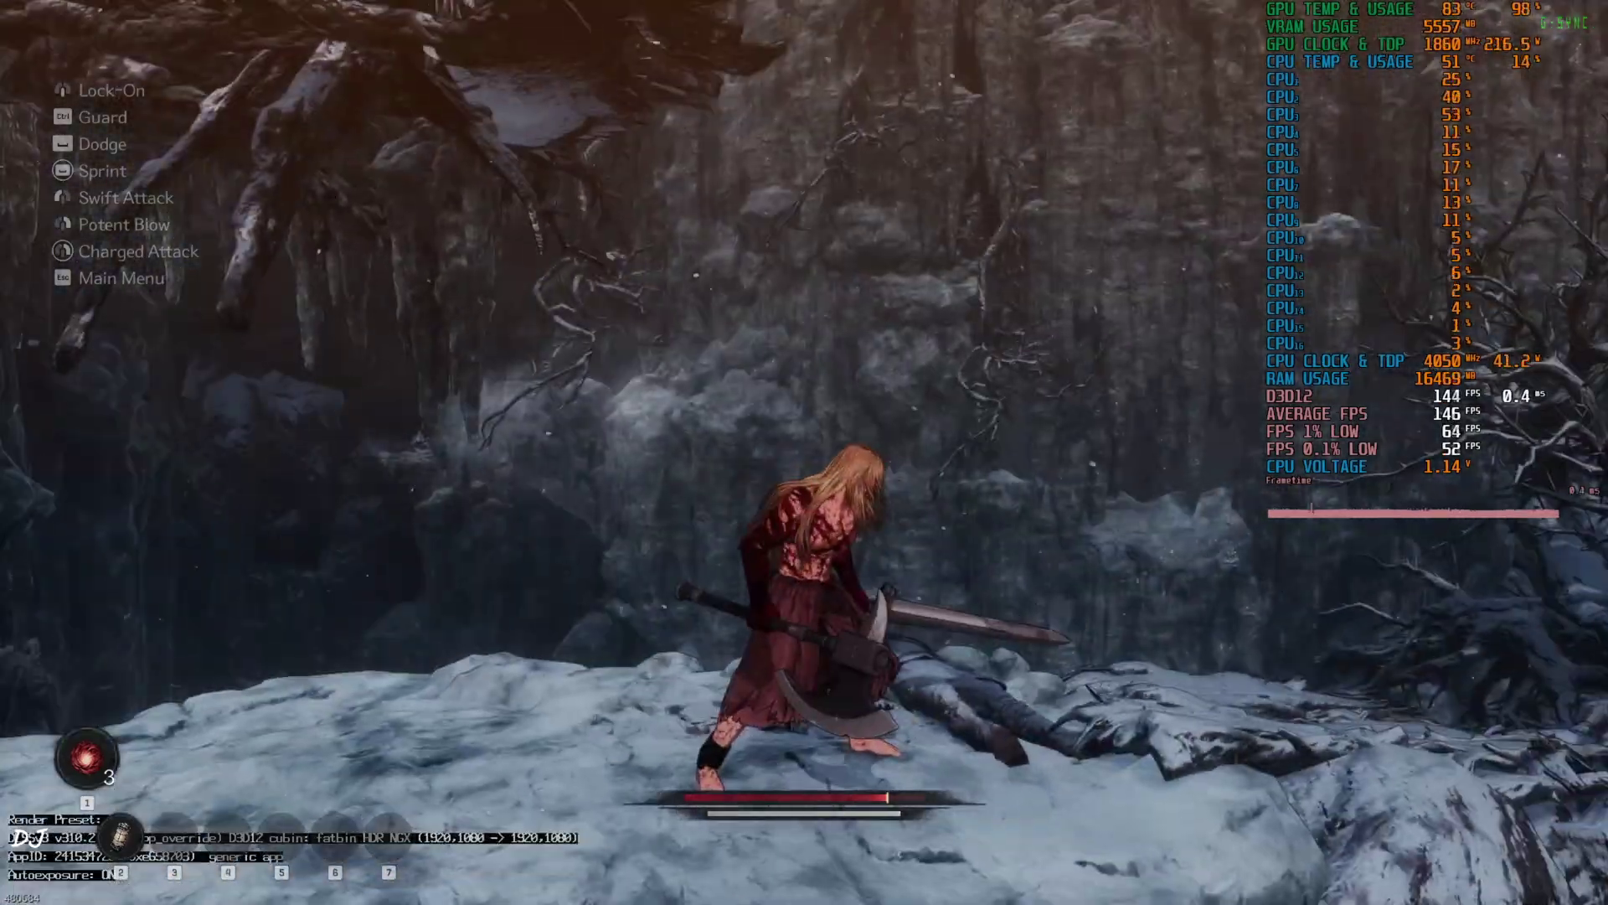
{"action": "key", "text": "space"}
Step: Run back over the fallen trunk and fight the creatures on the lower ledge to examine combat performance with frame generation
{"action": "key", "text": "w"}
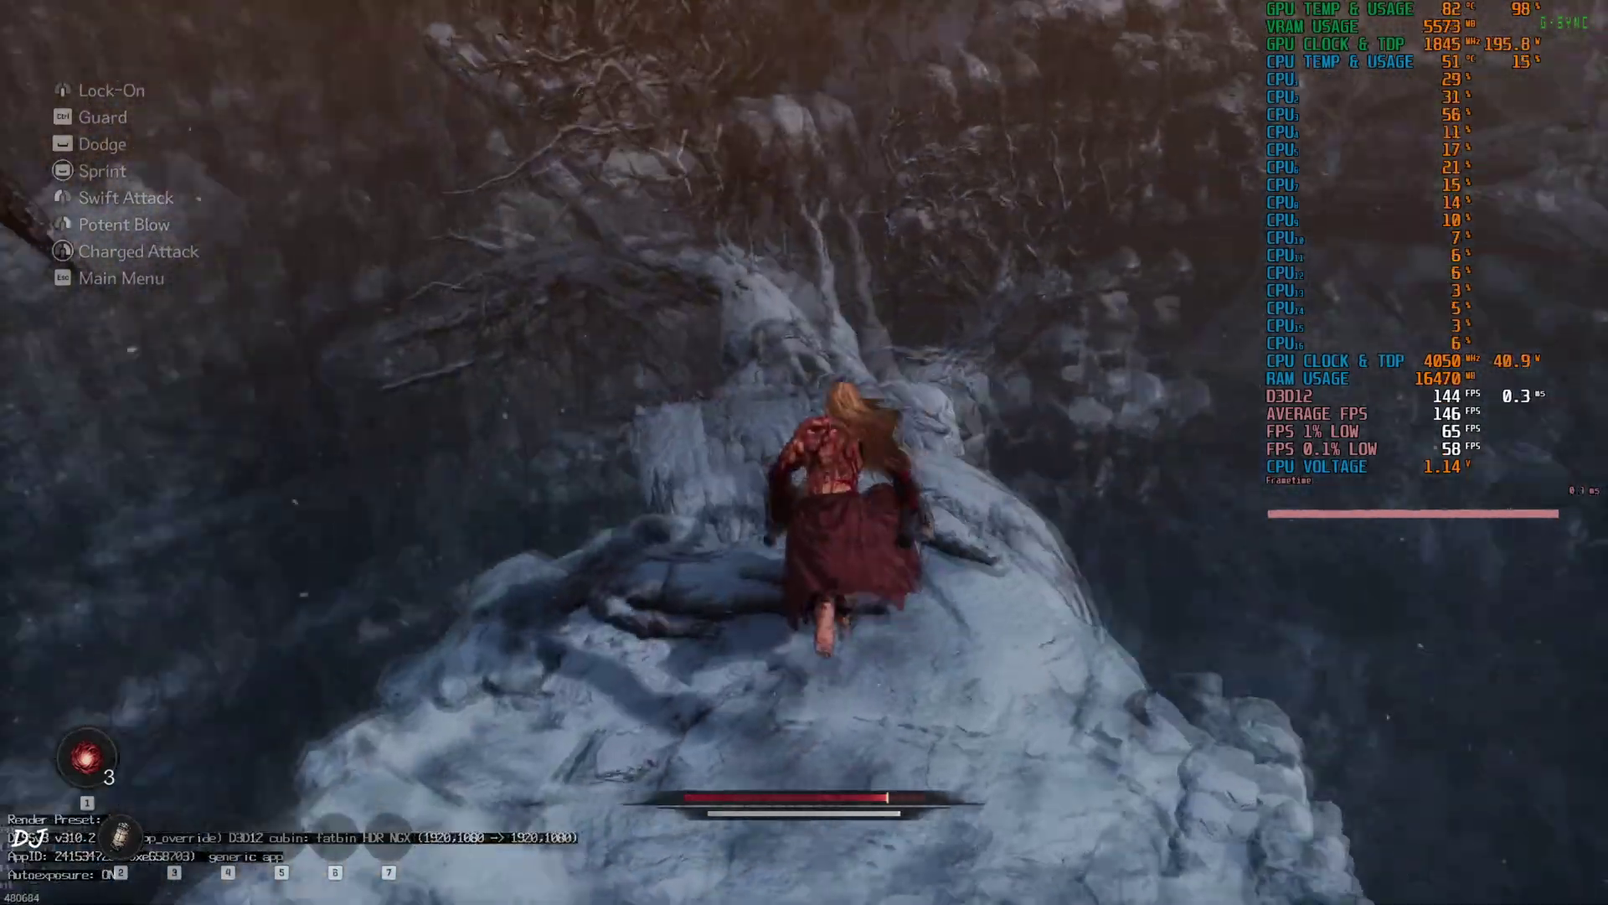
{"action": "key", "text": "w"}
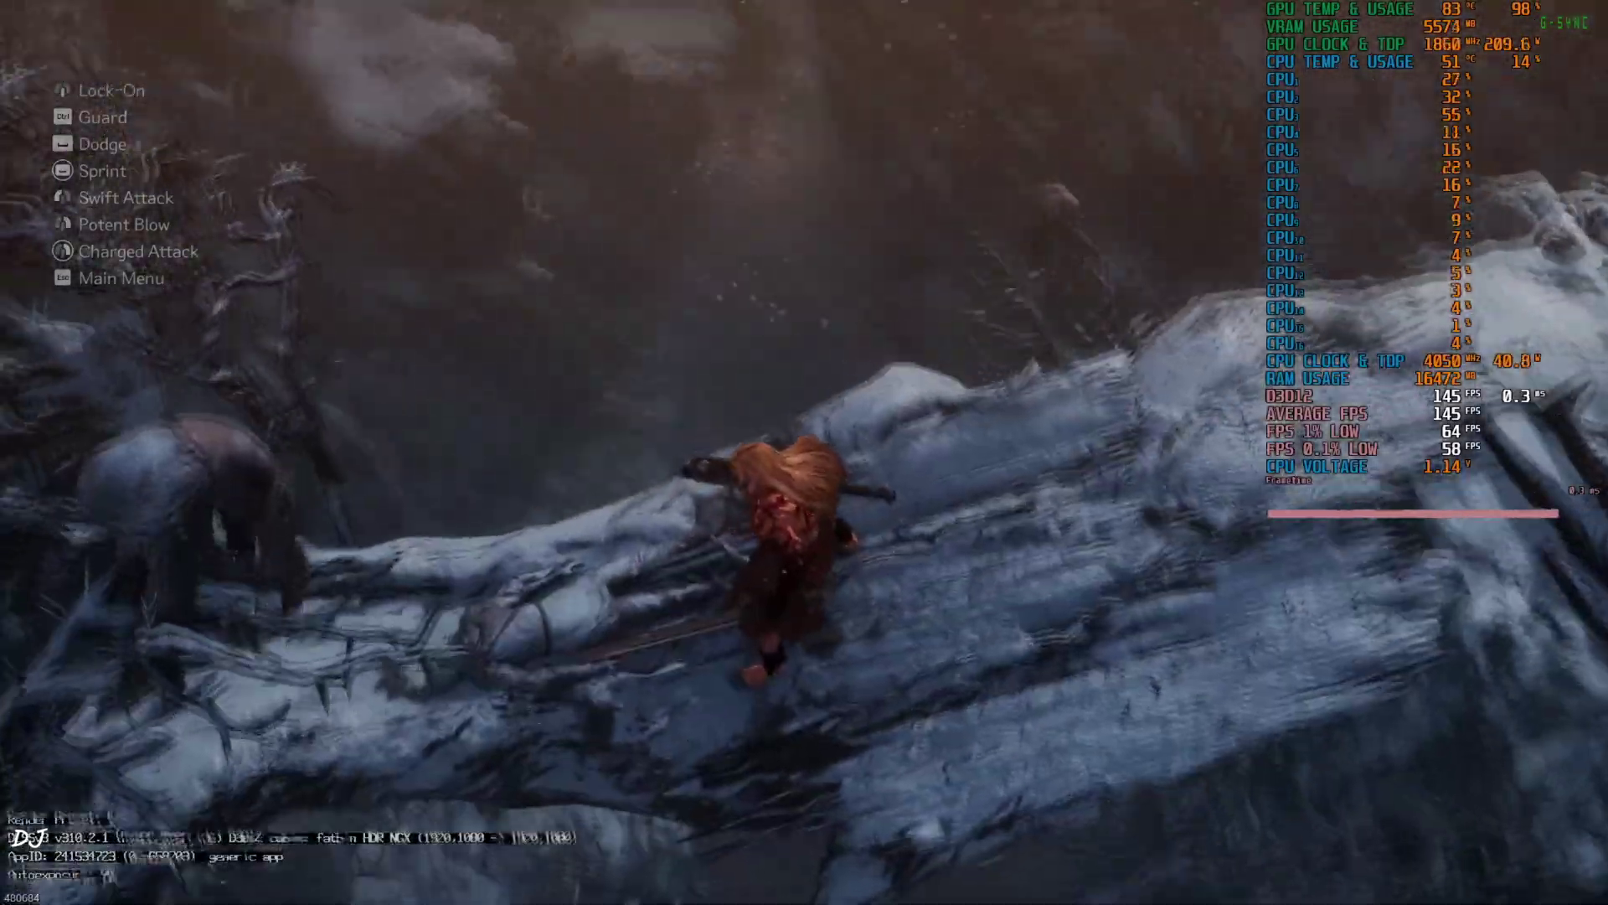
{"action": "key", "text": "w"}
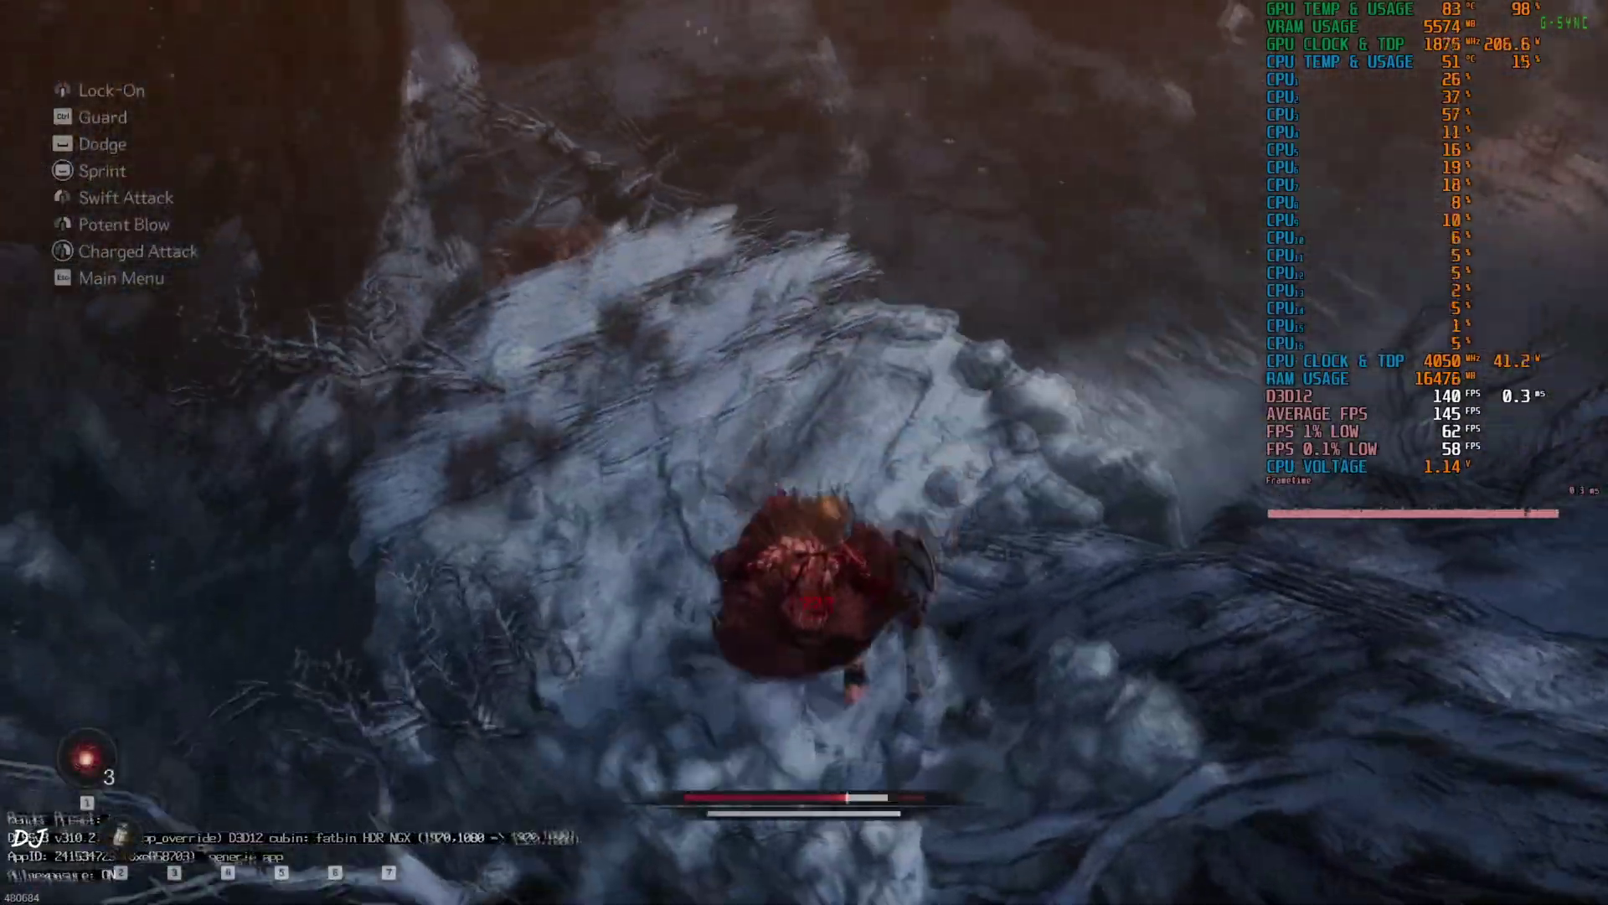
{"action": "key", "text": "w"}
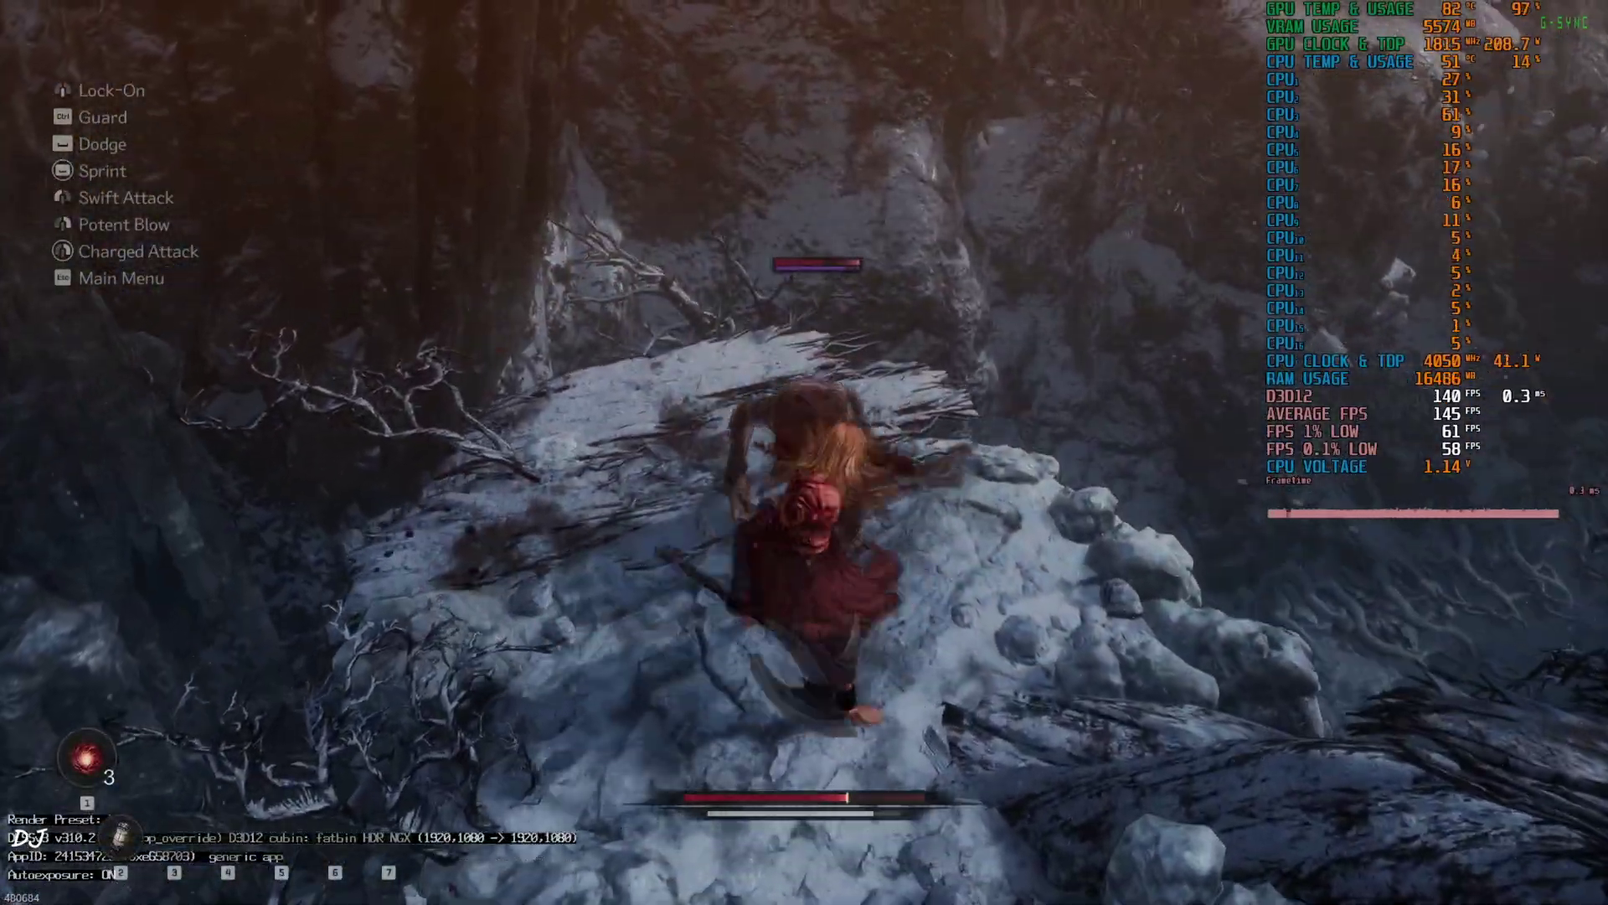
{"action": "key", "text": "w"}
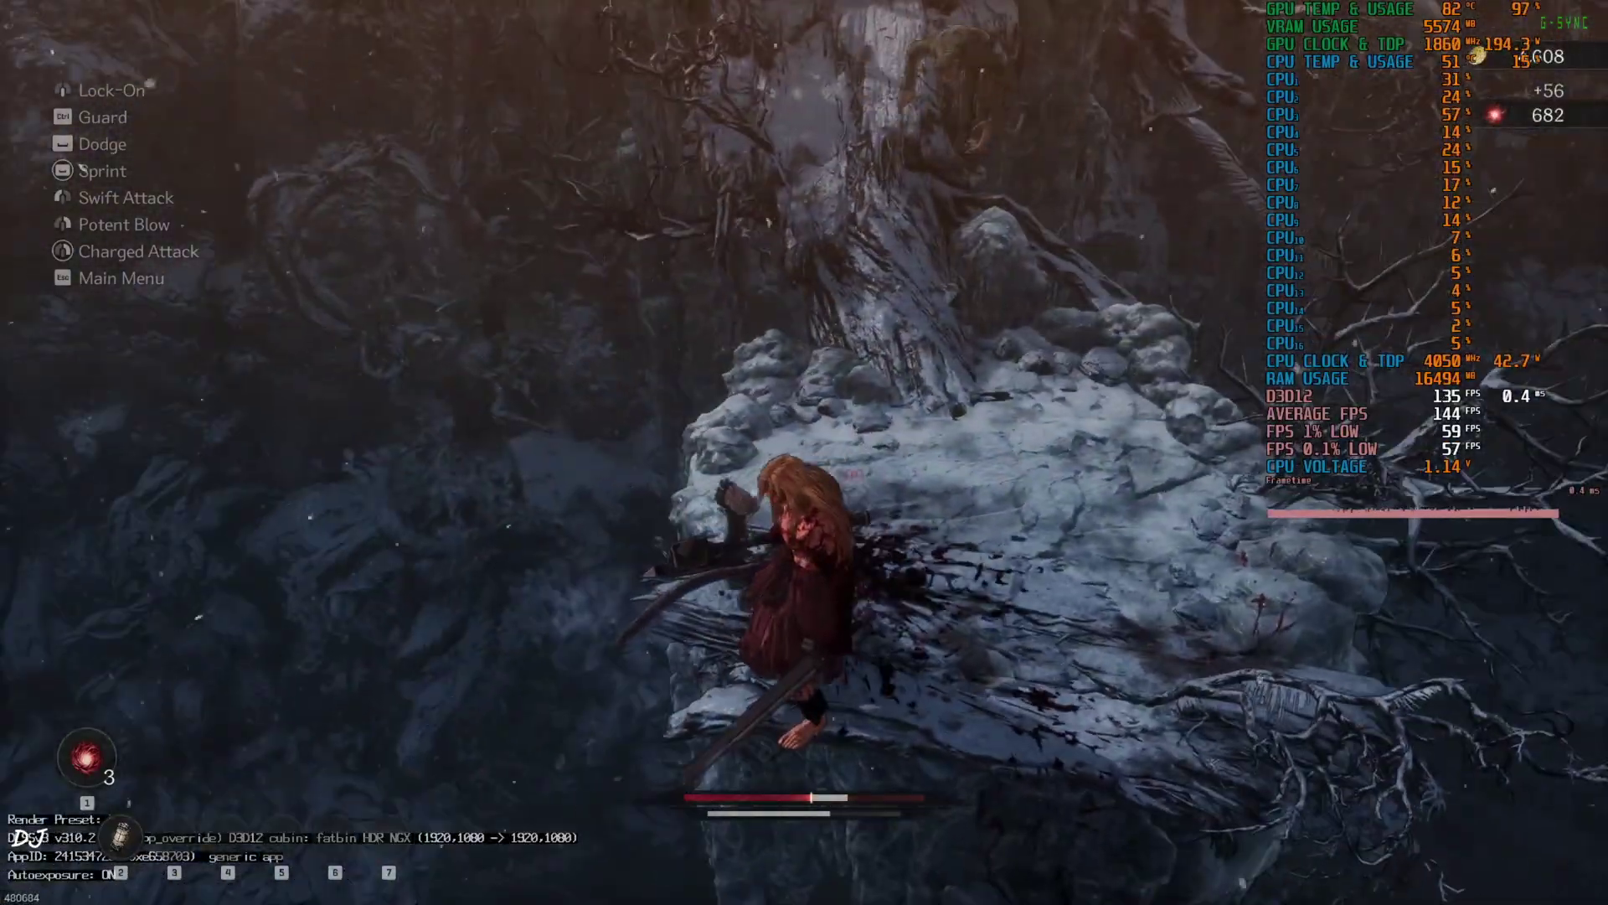
{"action": "key", "text": "space"}
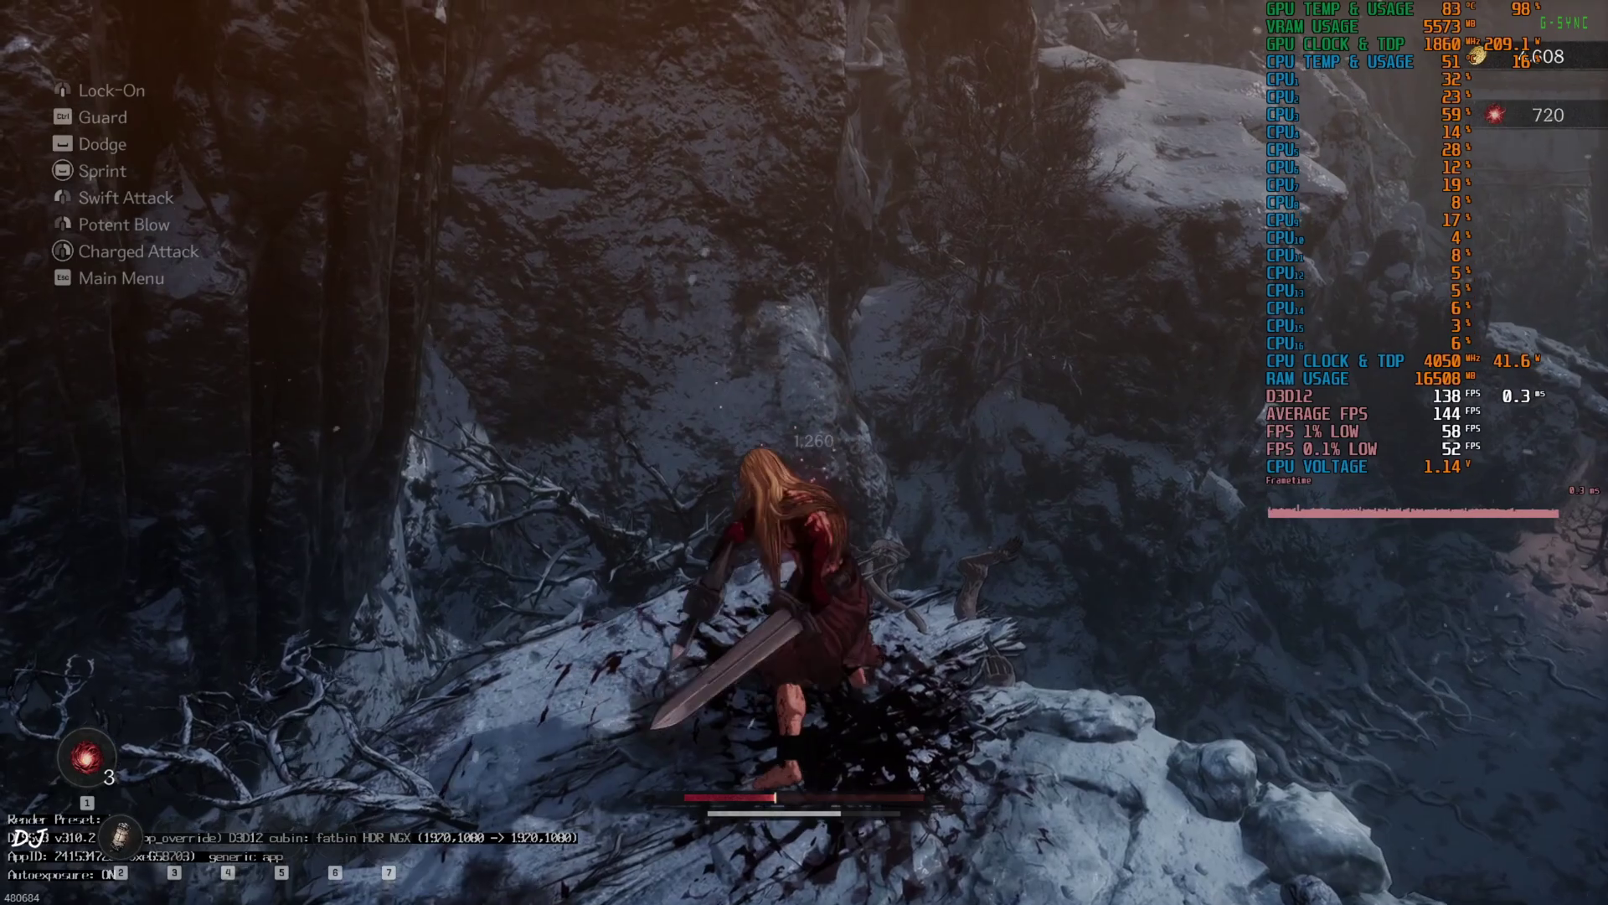
Step: Move around the blood-stained ledge, use the healing item in slot 1 and run on to examine motion with frame generation
{"action": "key", "text": "s"}
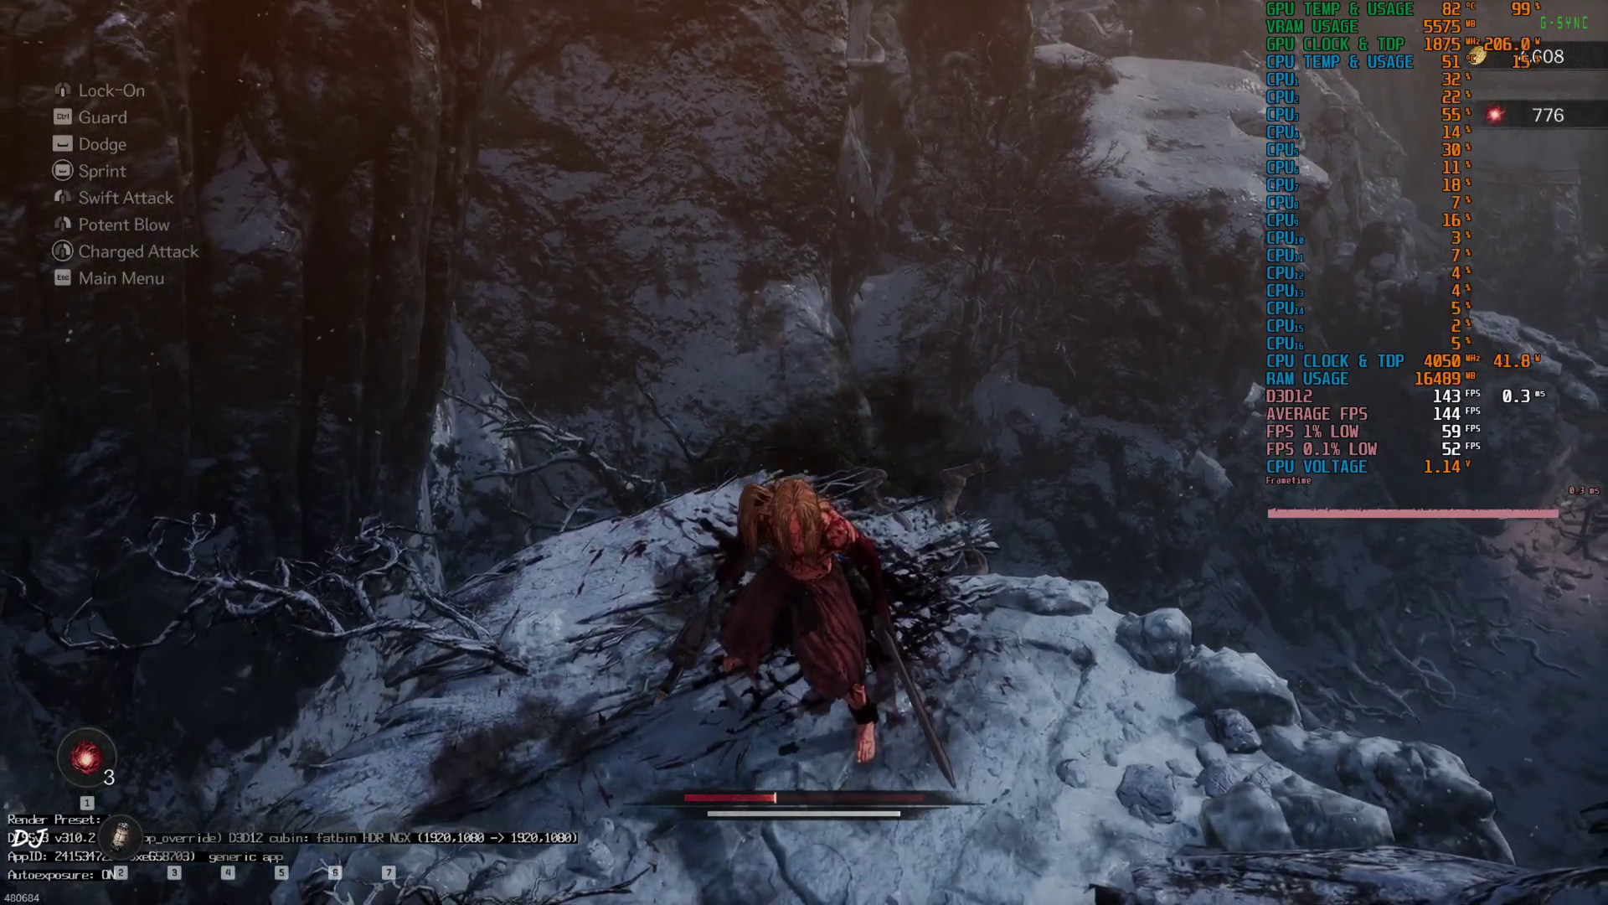
{"action": "key", "text": "a"}
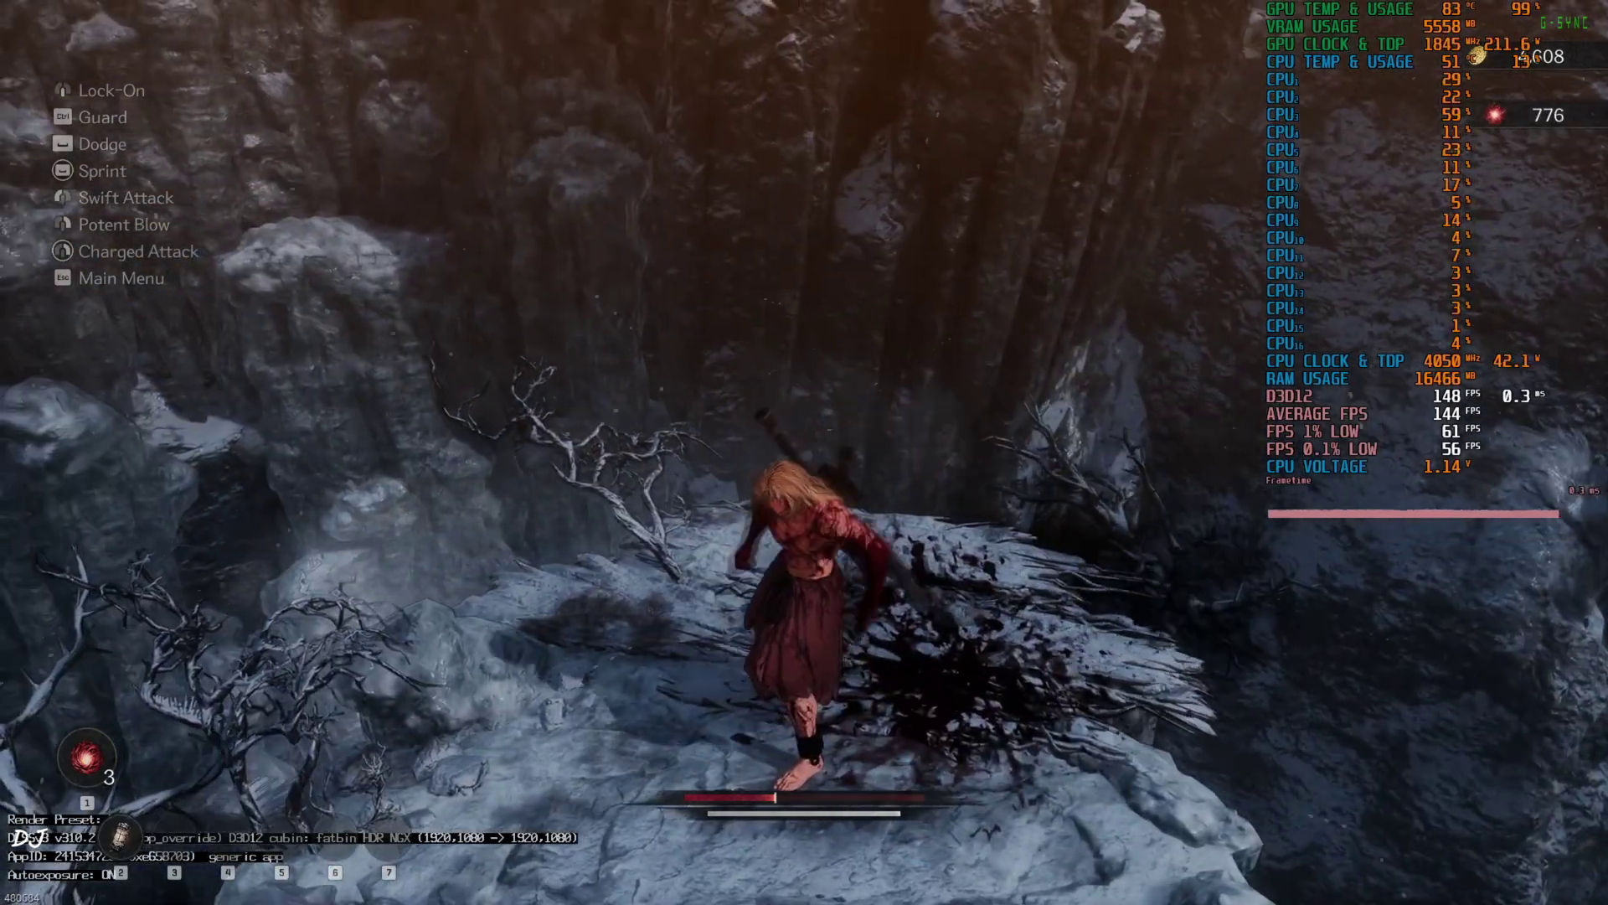
{"action": "key", "text": "a"}
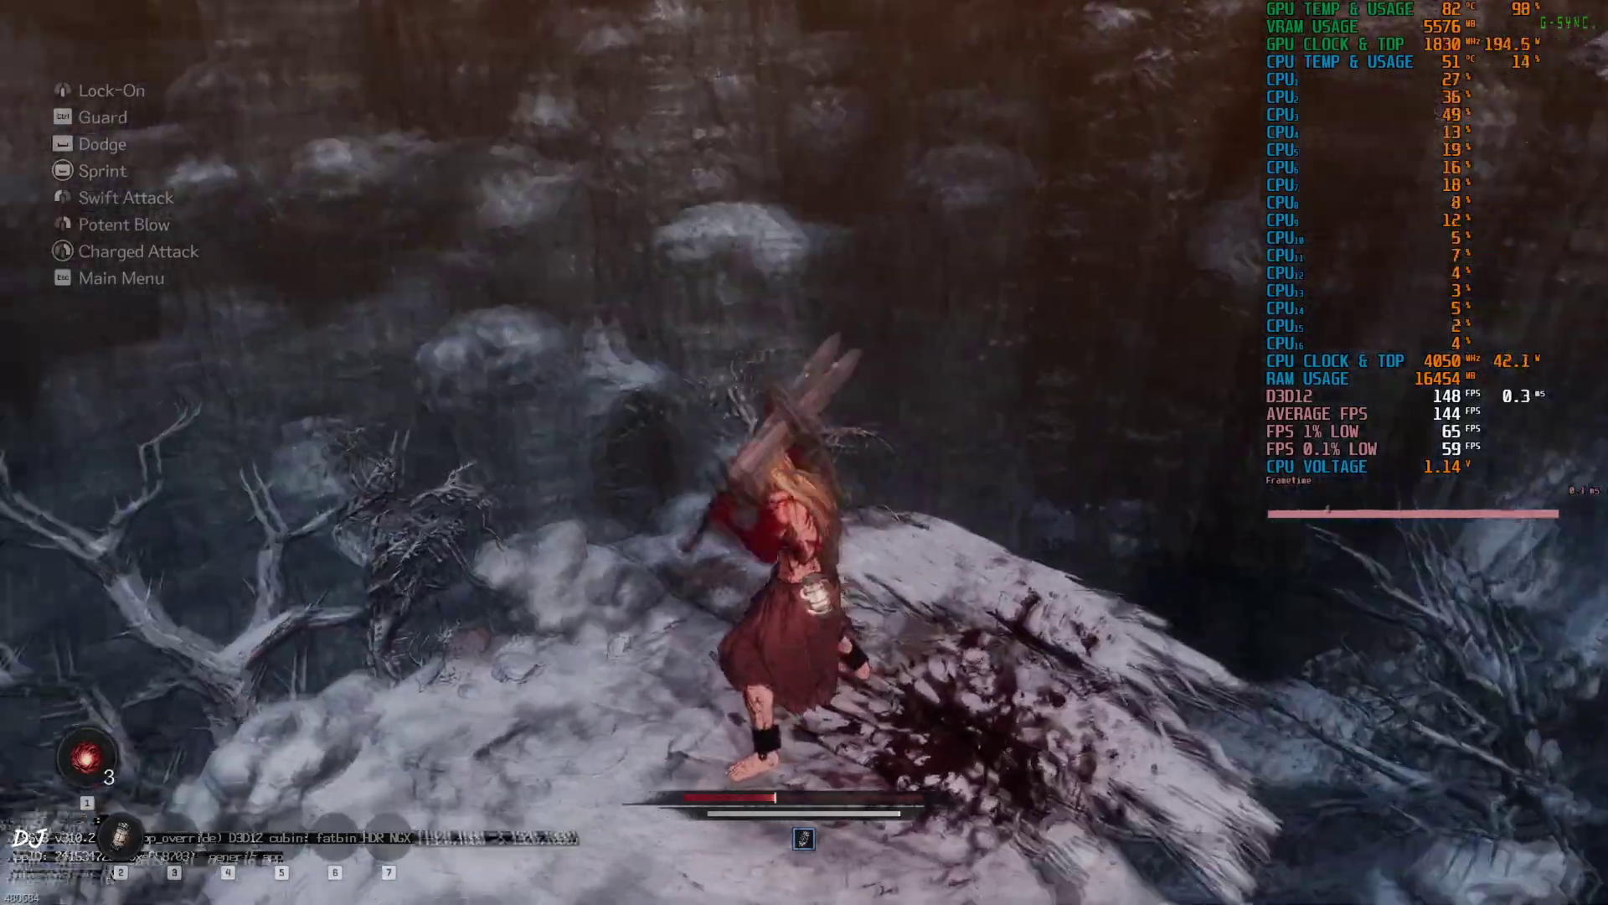
{"action": "key", "text": "1"}
{"action": "key", "text": "w"}
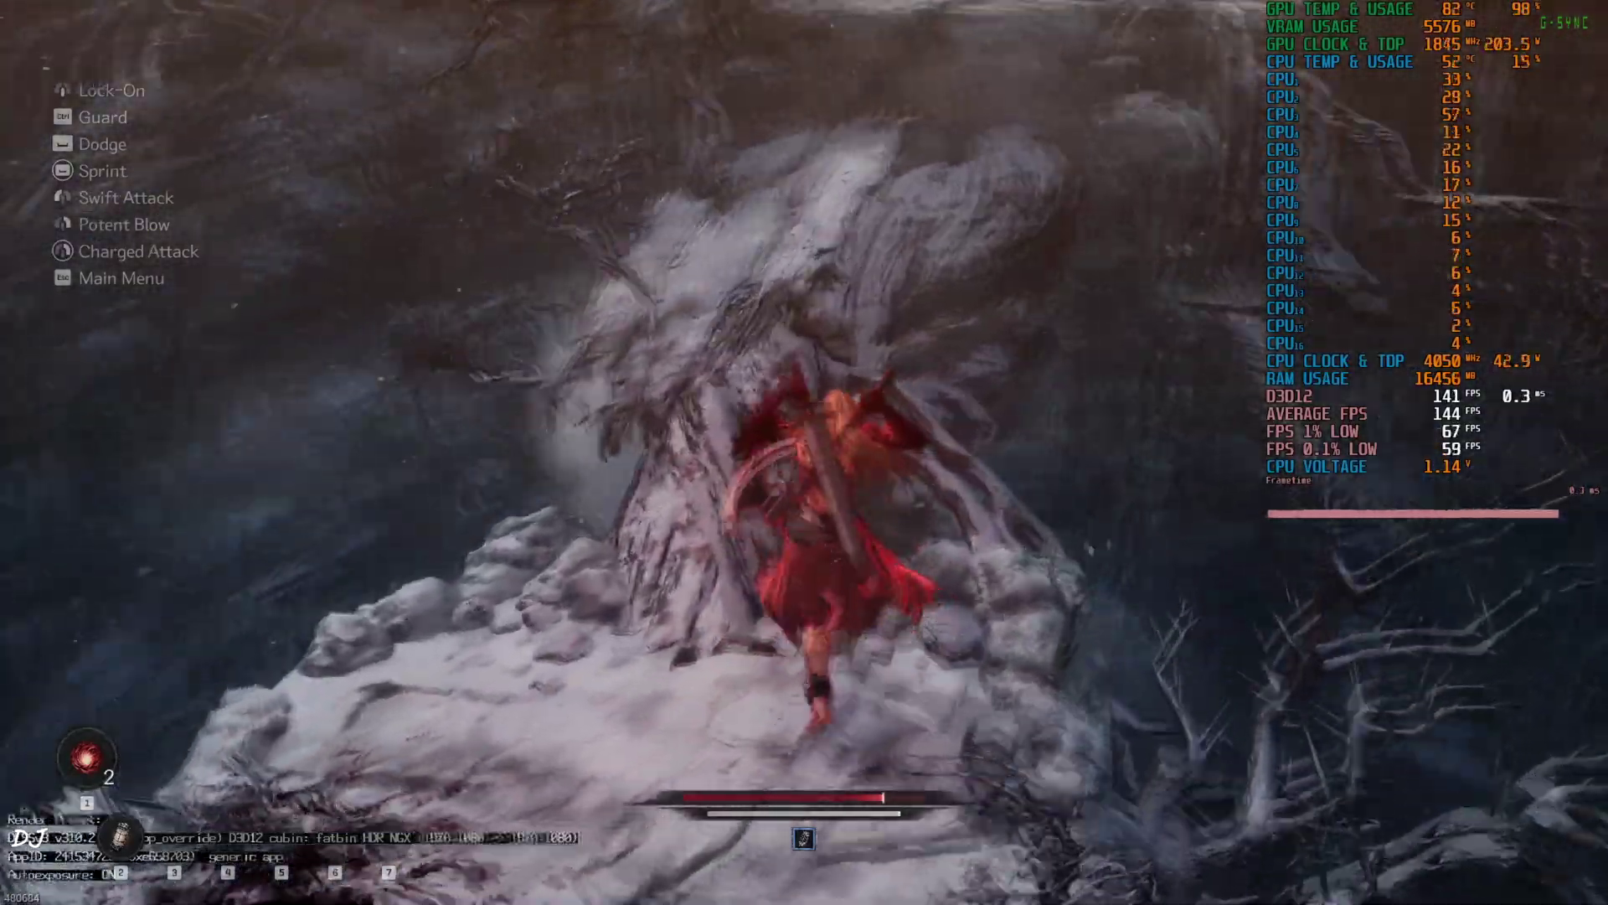
{"action": "key", "text": "w"}
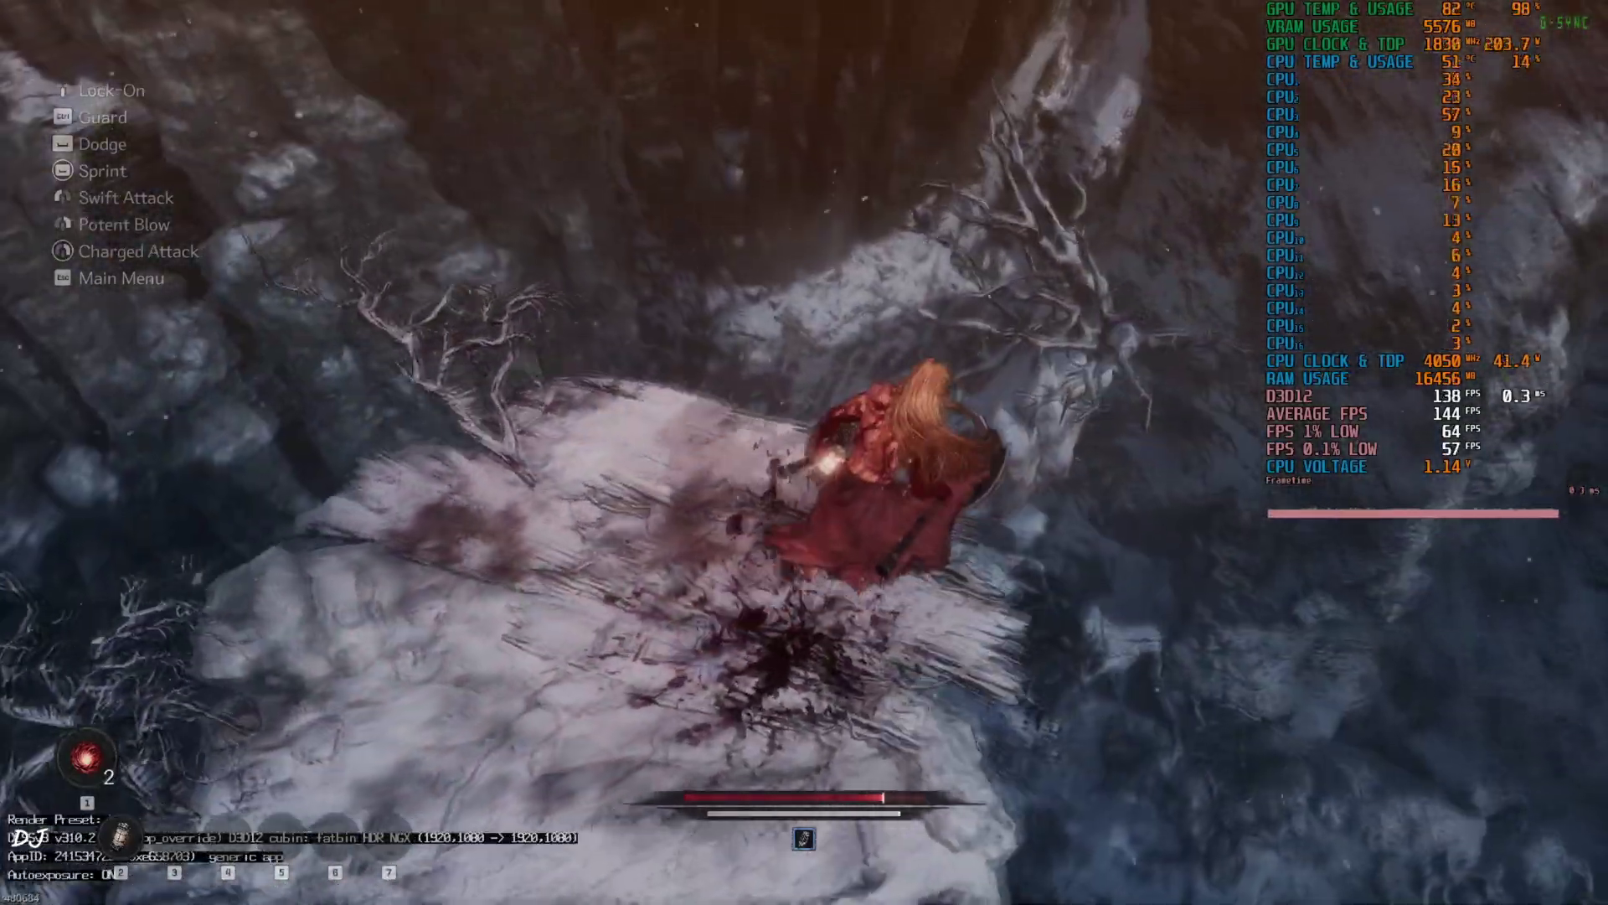
Step: Run off the snowy ledge and through the ravine past the burning brazier to examine frame rate with frame generation on
{"action": "key", "text": "w"}
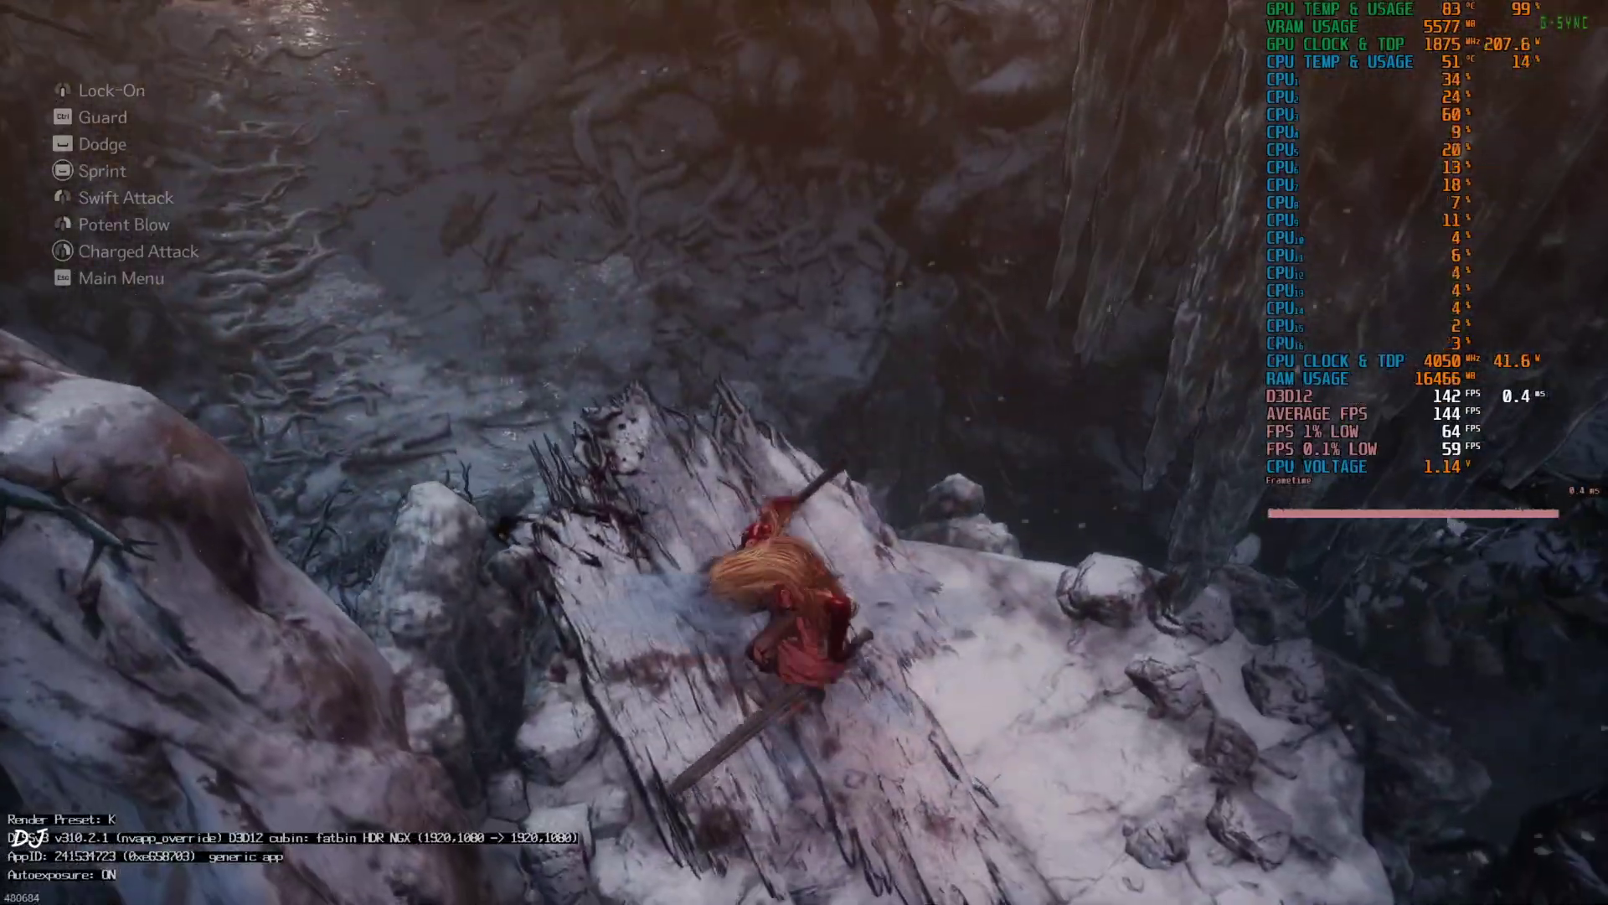
{"action": "key", "text": "w"}
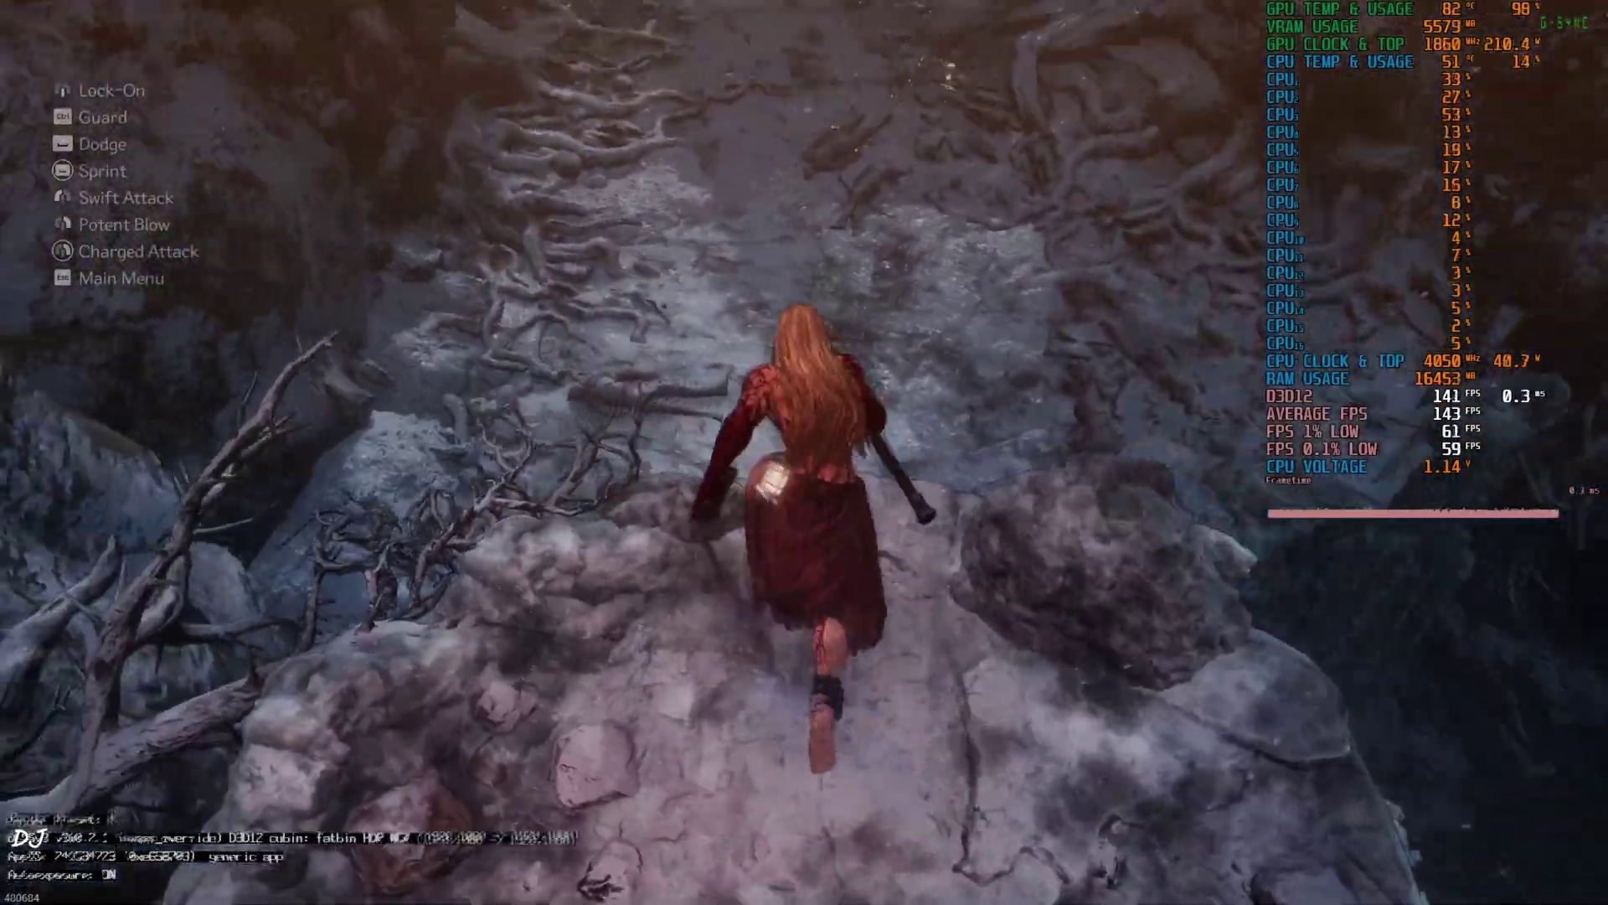
{"action": "key", "text": "w"}
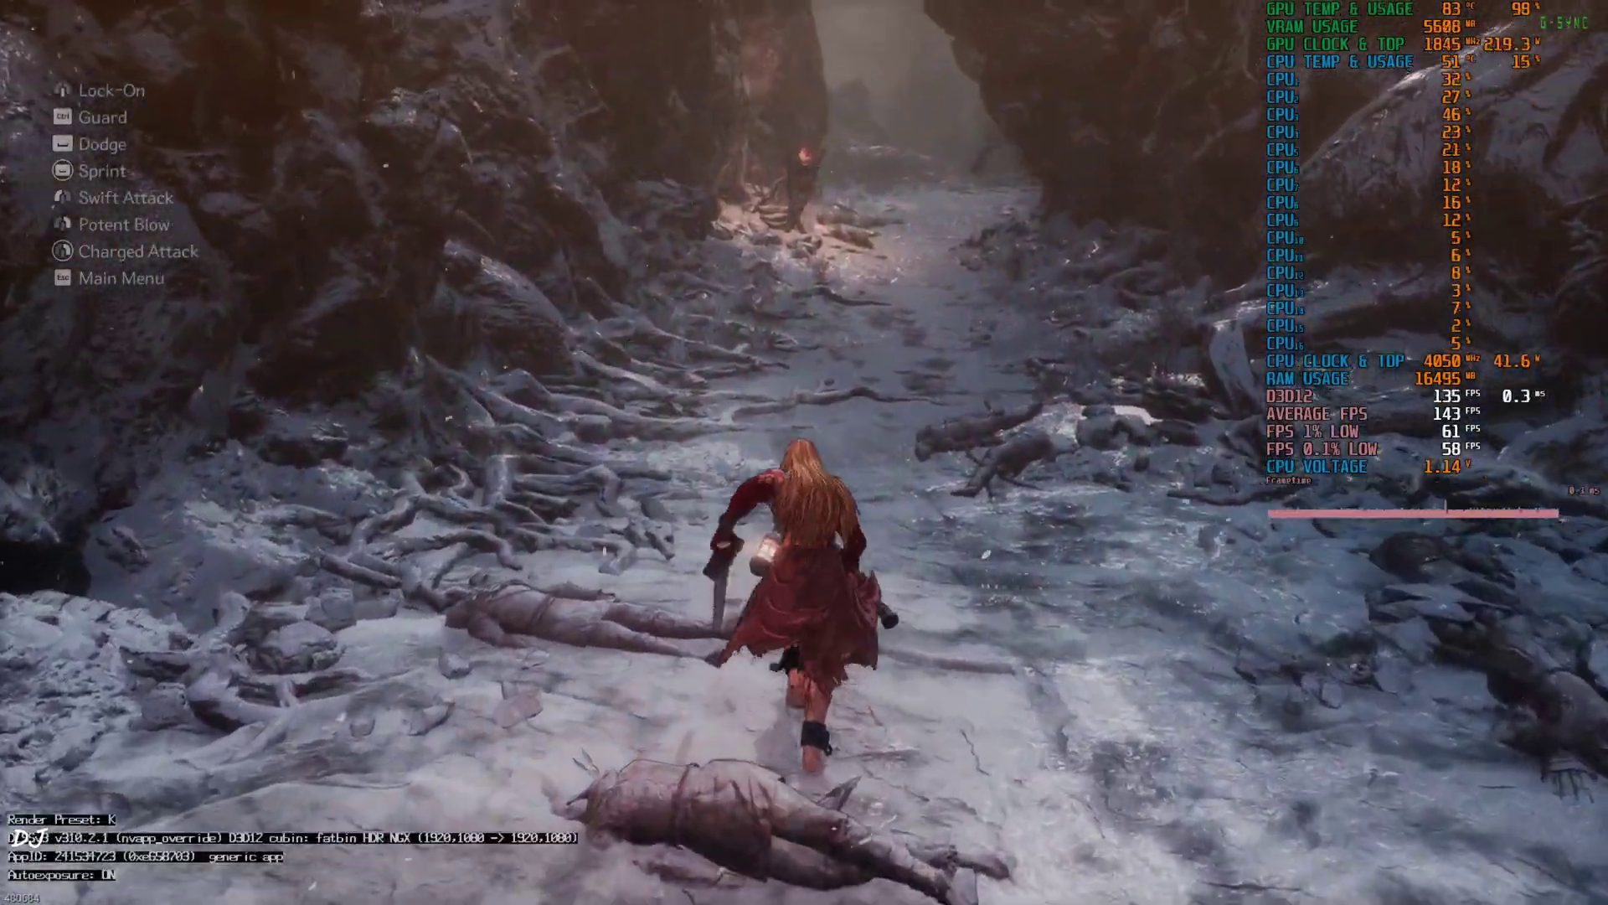
{"action": "key", "text": "w"}
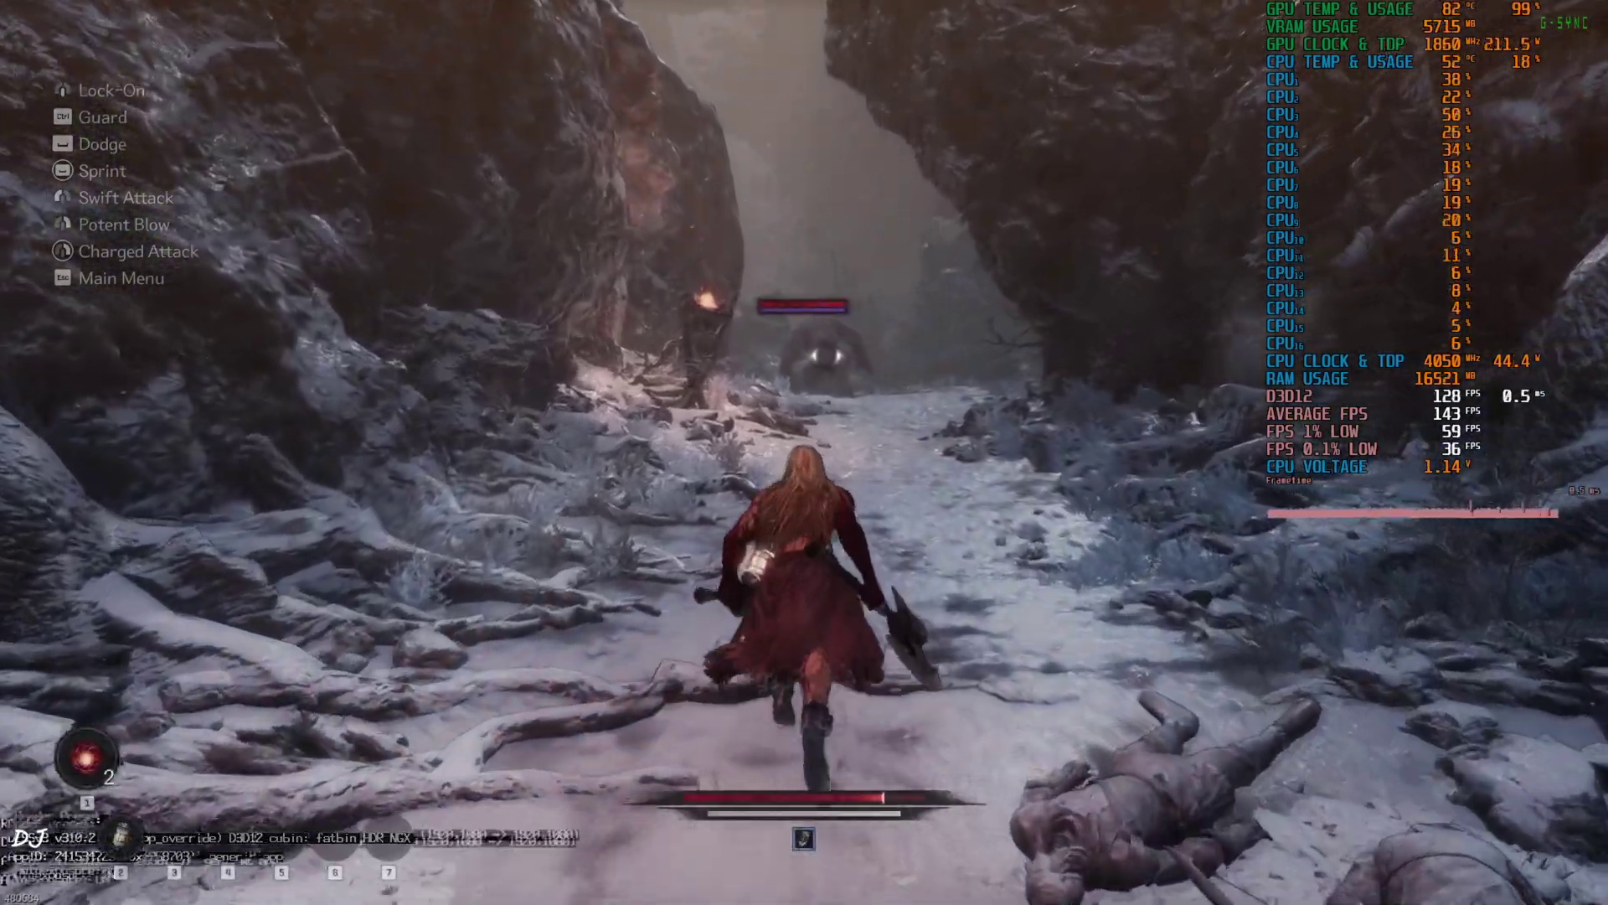
{"action": "key", "text": "w"}
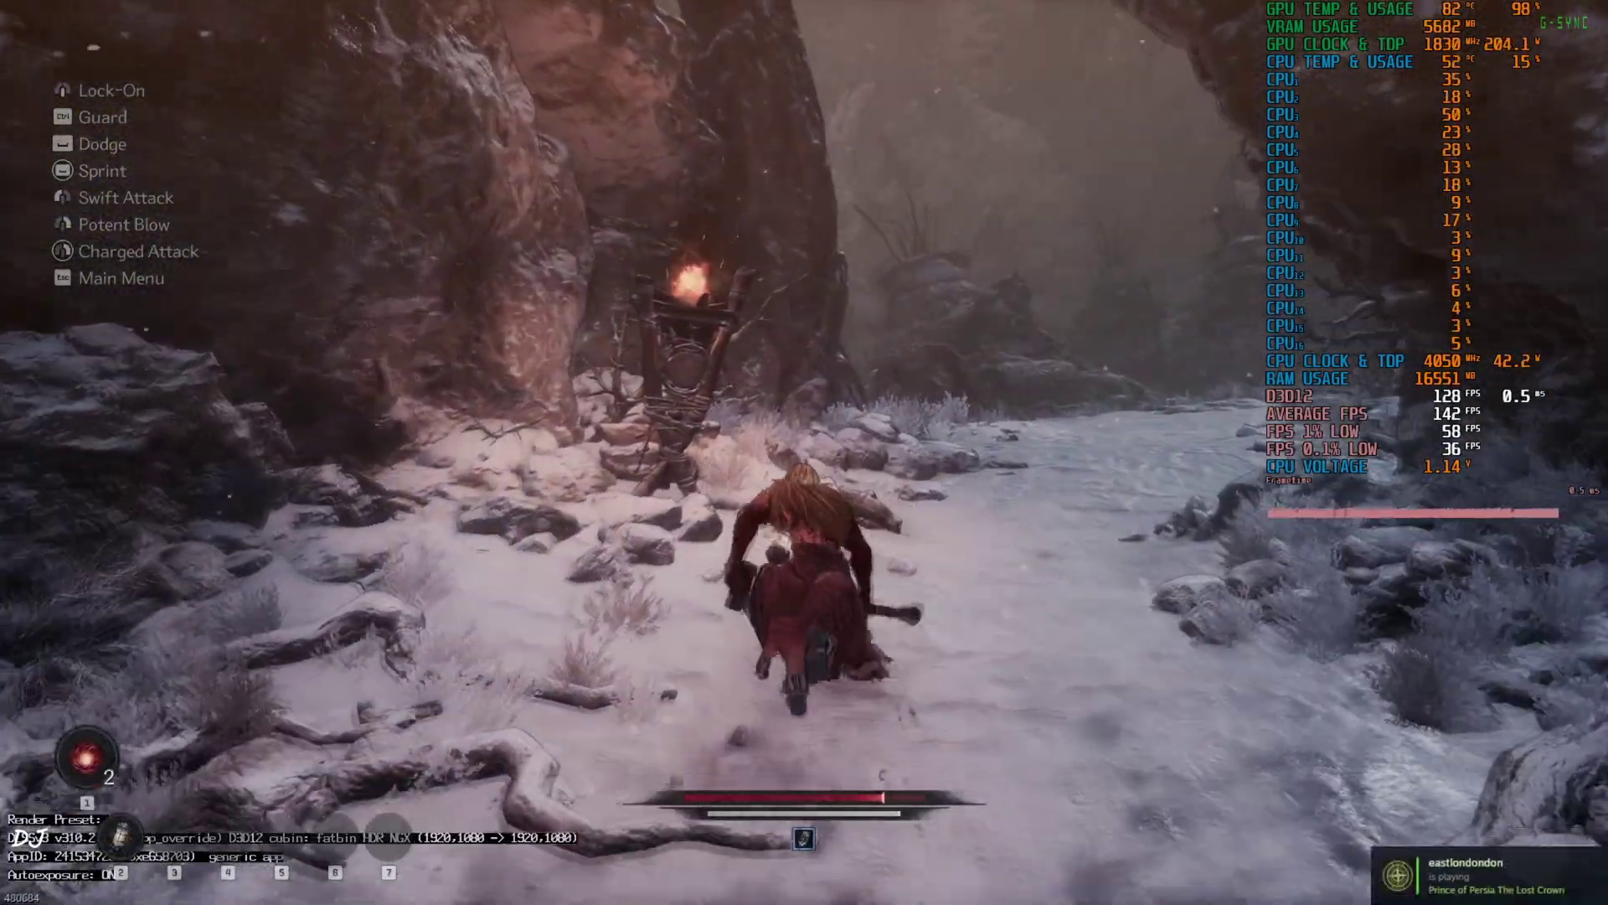
{"action": "key", "text": "w"}
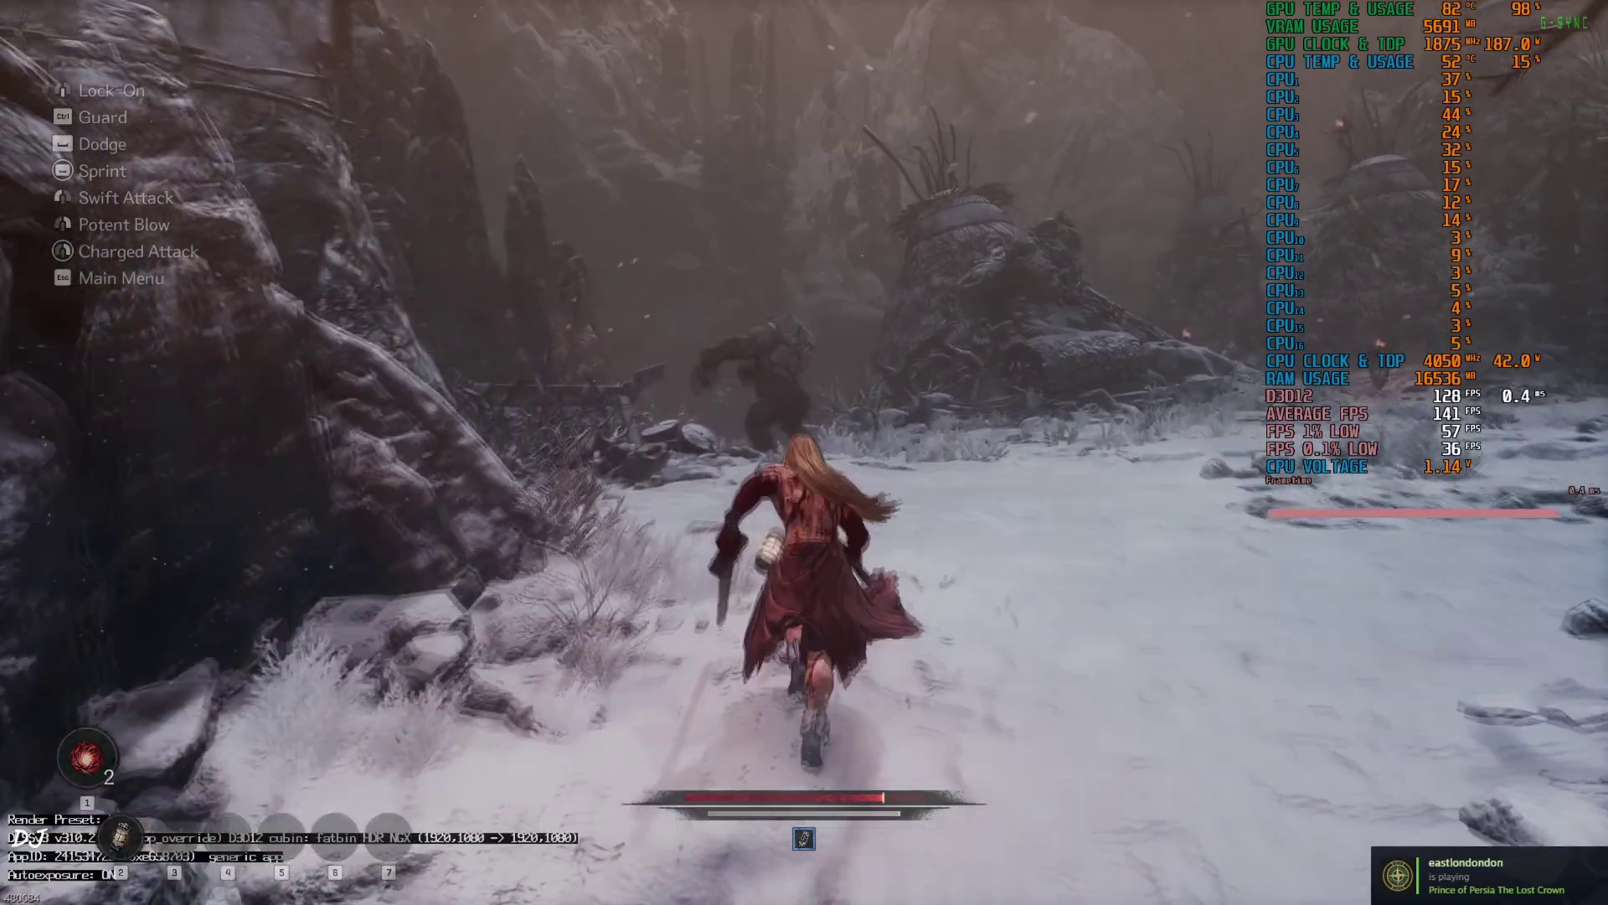
{"action": "key", "text": "w"}
Step: Lock on to the rock giant, circle and dodge it, and strike it to examine combat performance with frame generation
{"action": "middle_click", "coordinate": [804, 453]}
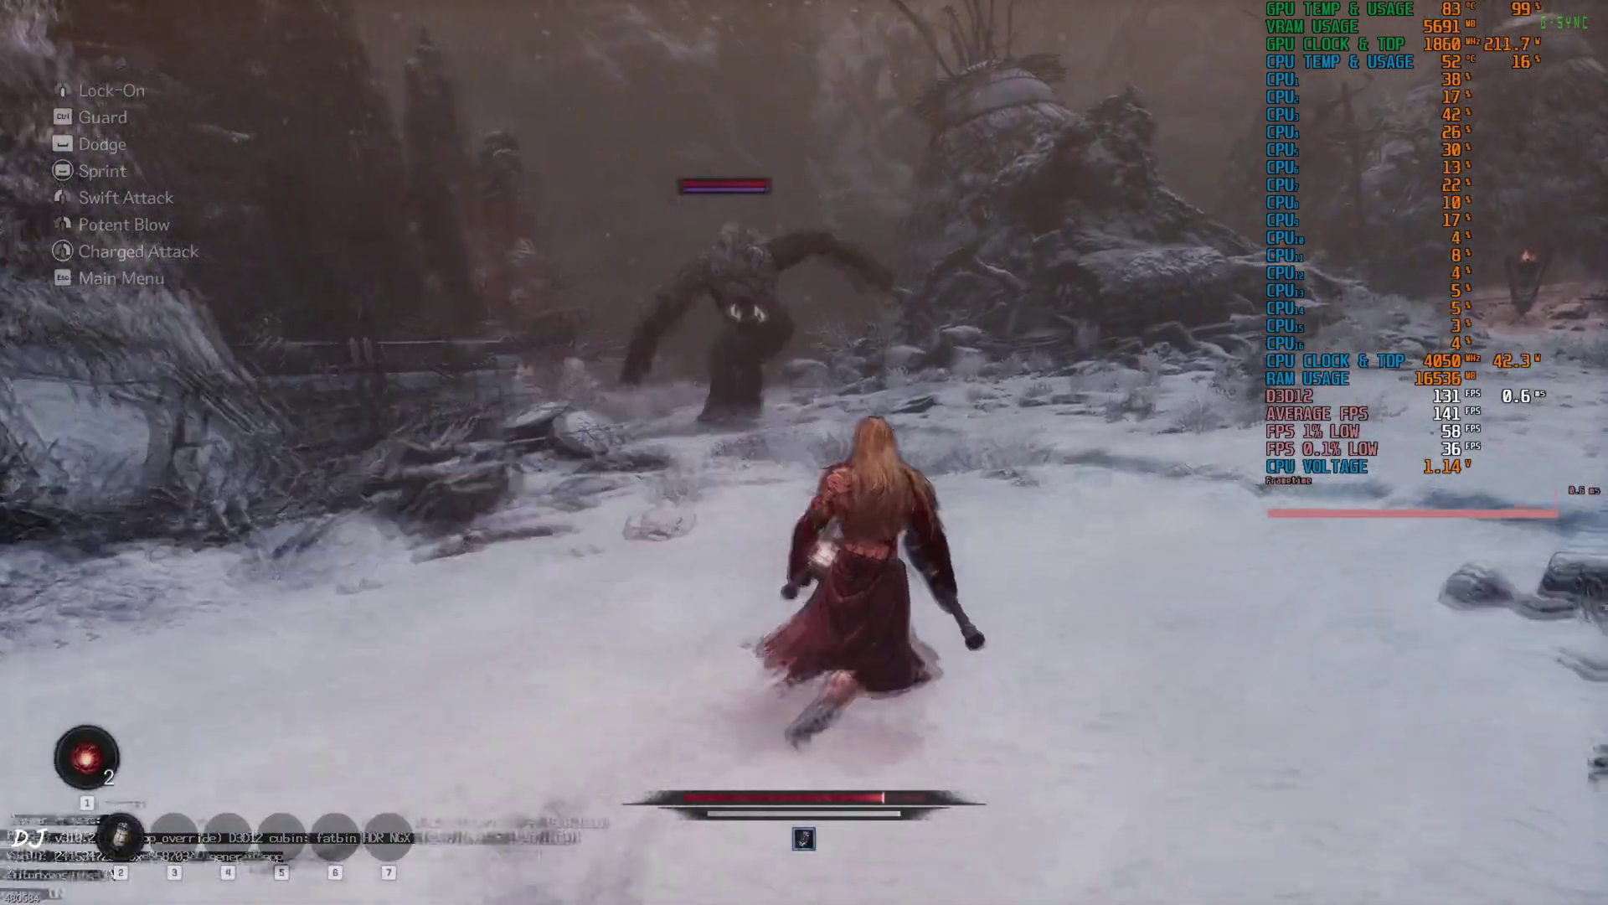
{"action": "key", "text": "w"}
{"action": "key", "text": "d"}
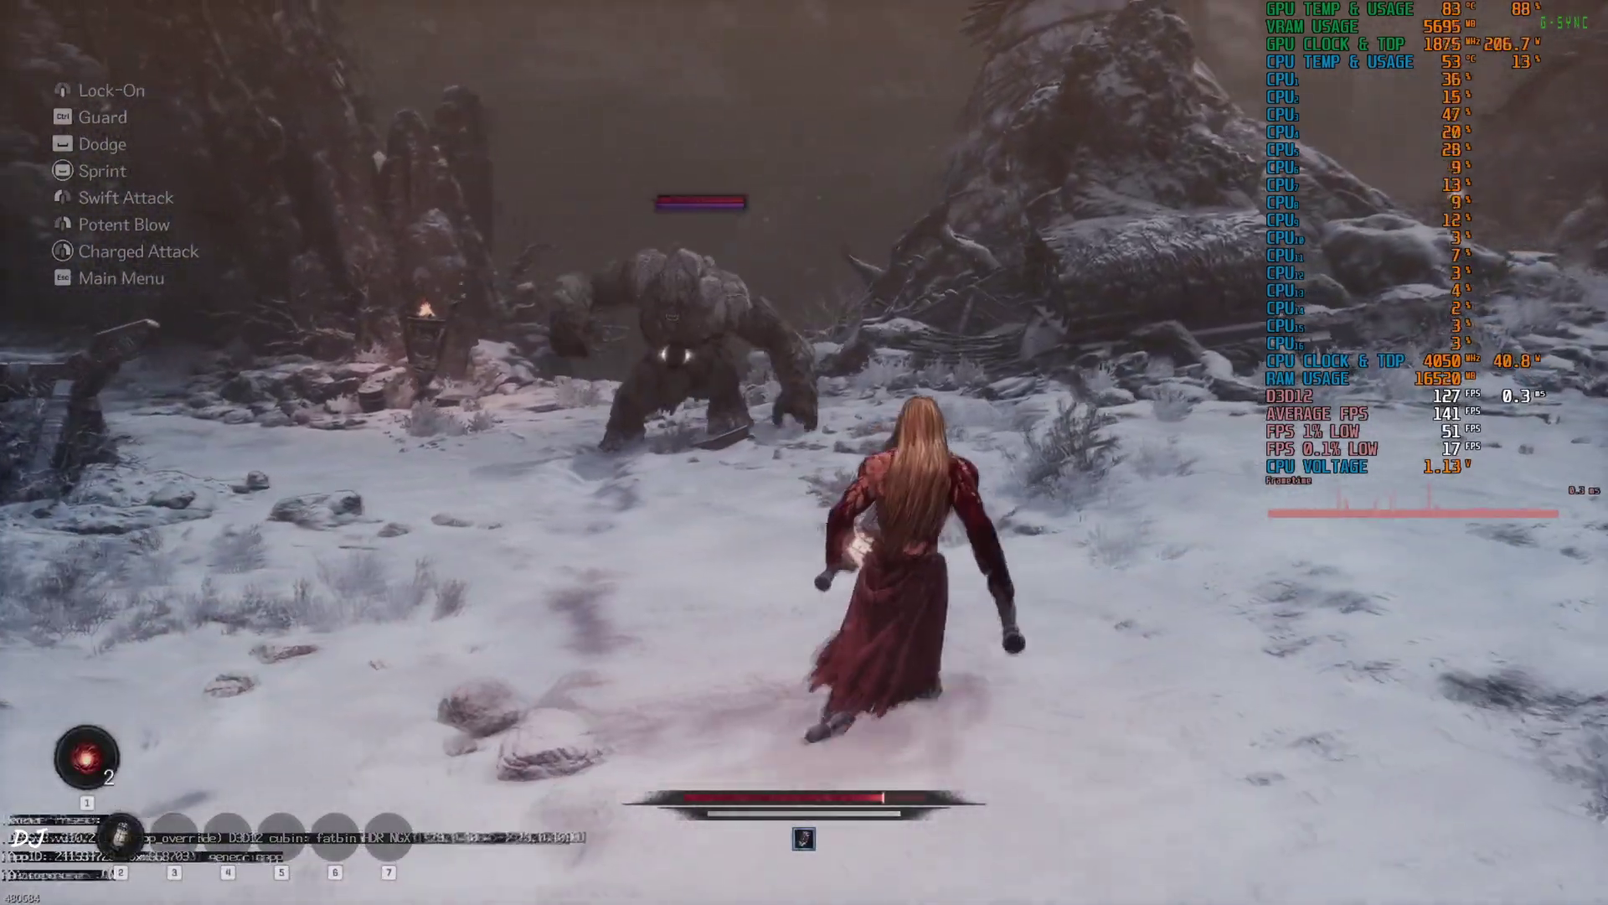
{"action": "key", "text": "d"}
{"action": "key", "text": "space"}
{"action": "key", "text": "w"}
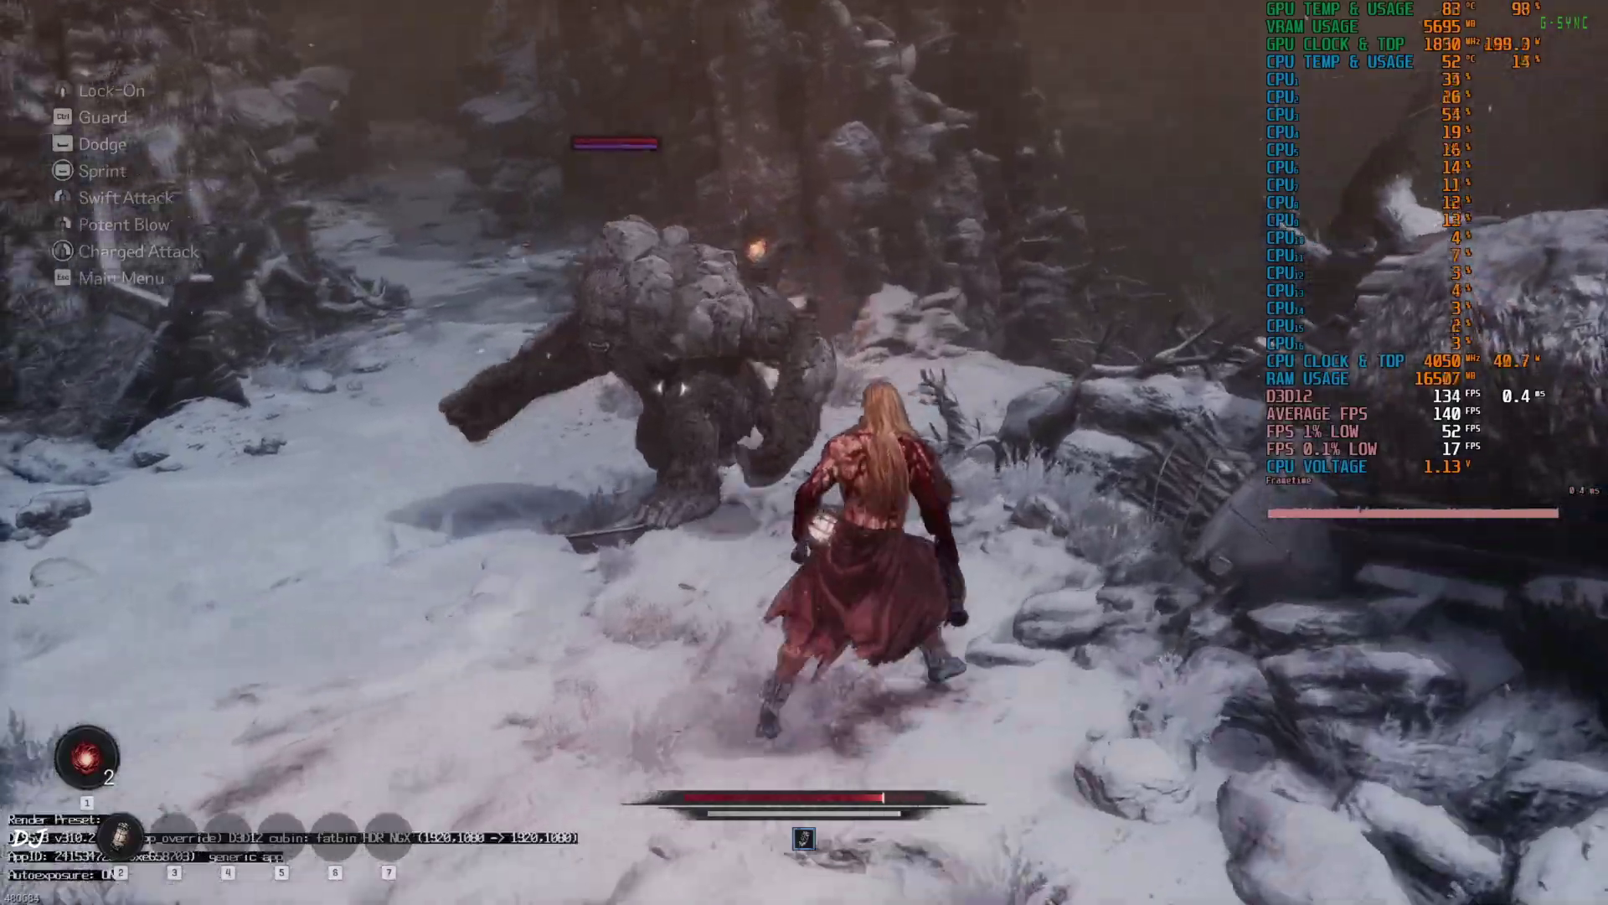
{"action": "left_click", "coordinate": [804, 452]}
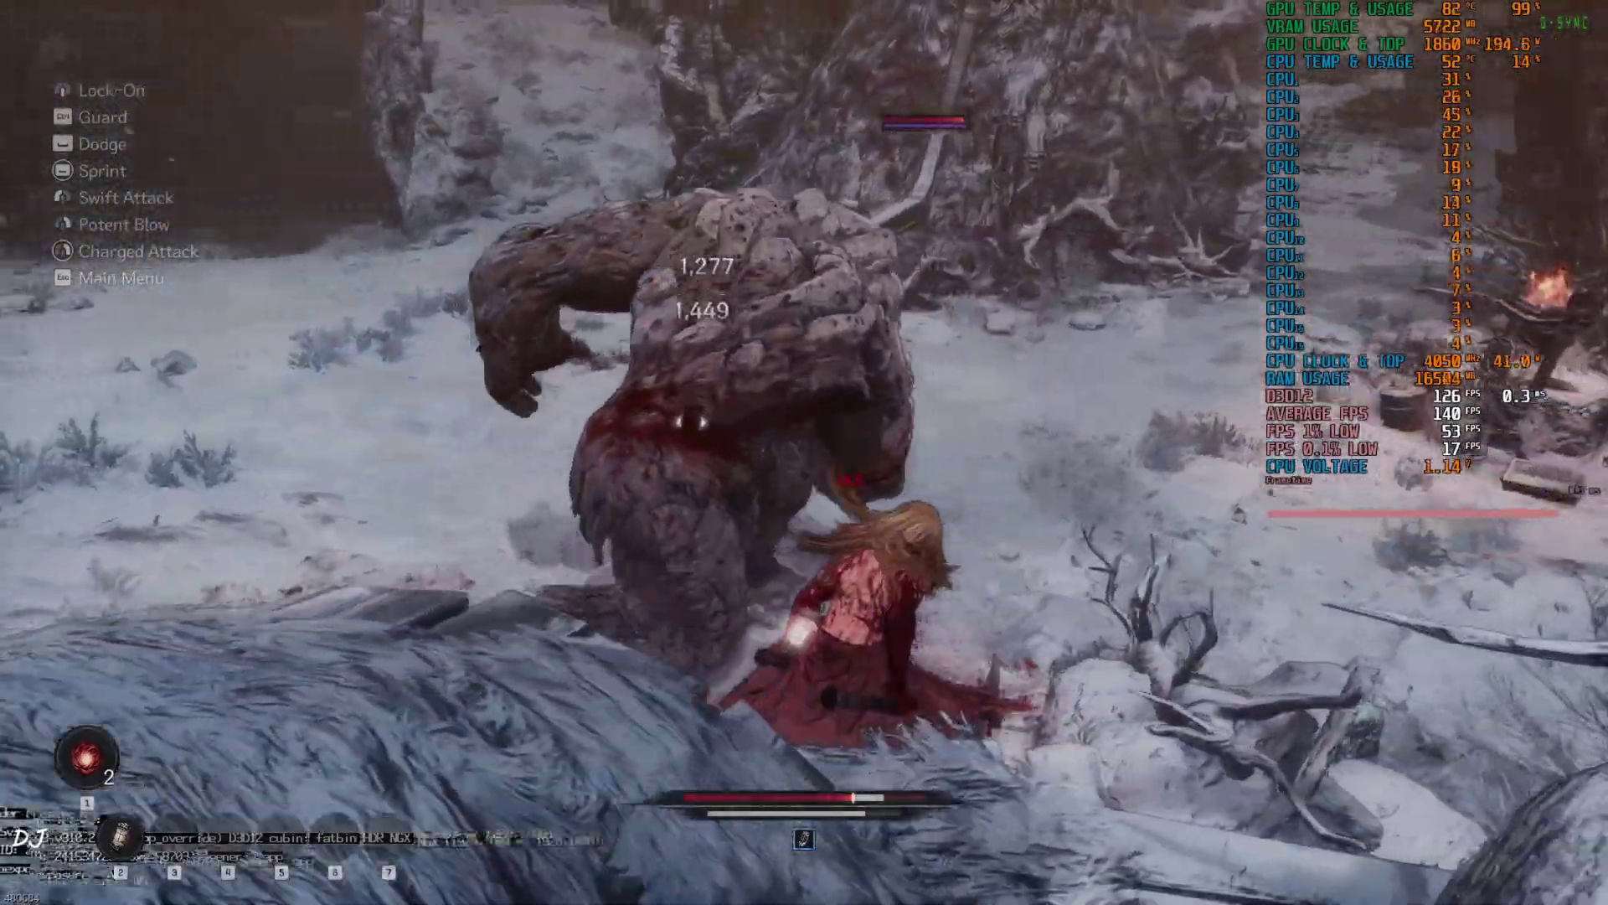
{"action": "key", "text": "d"}
{"action": "key", "text": "space"}
{"action": "key", "text": "w"}
{"action": "left_click", "coordinate": [805, 452]}
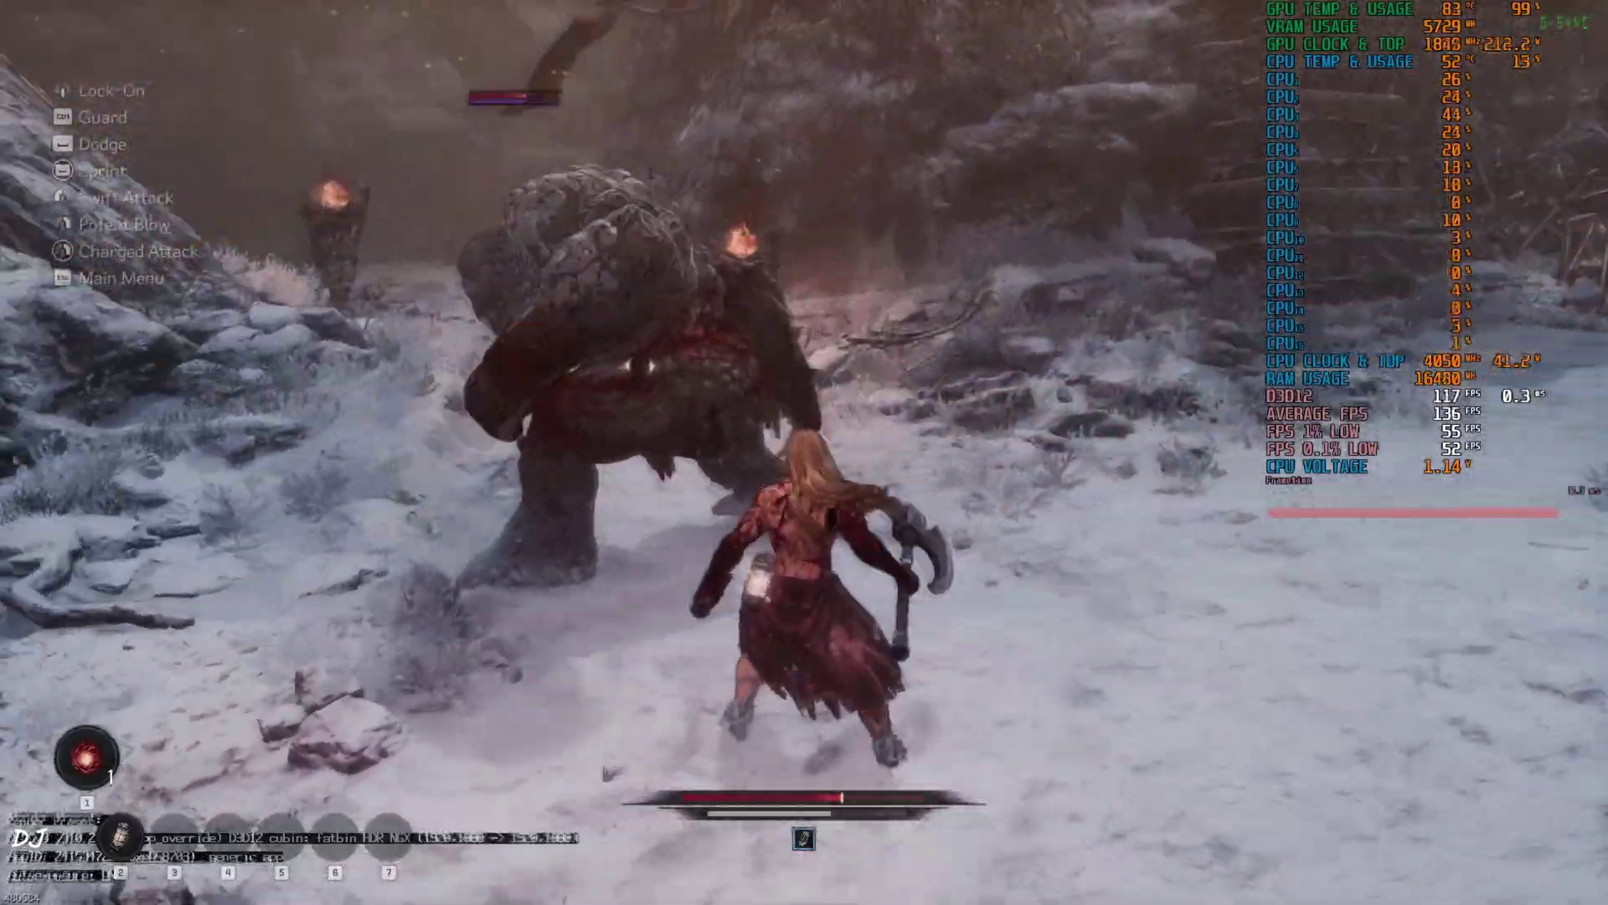
Step: Dodge the rock giant's attacks around the brazier and back away along the snowy path to examine motion smoothness
{"action": "key", "text": "space"}
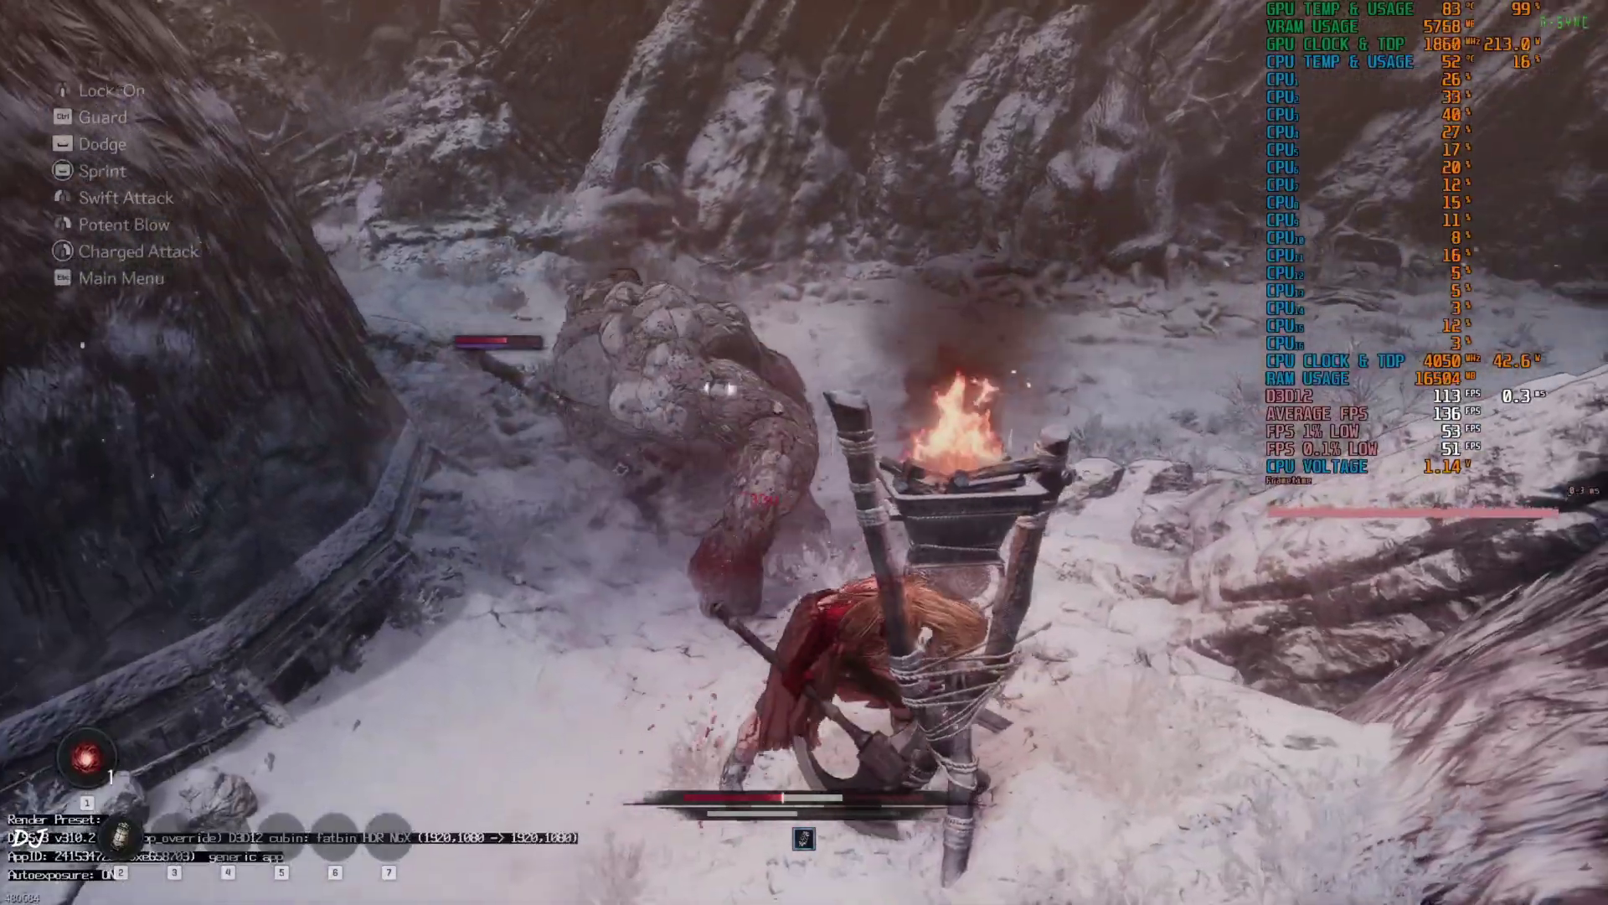
{"action": "key", "text": "w"}
{"action": "key", "text": "space"}
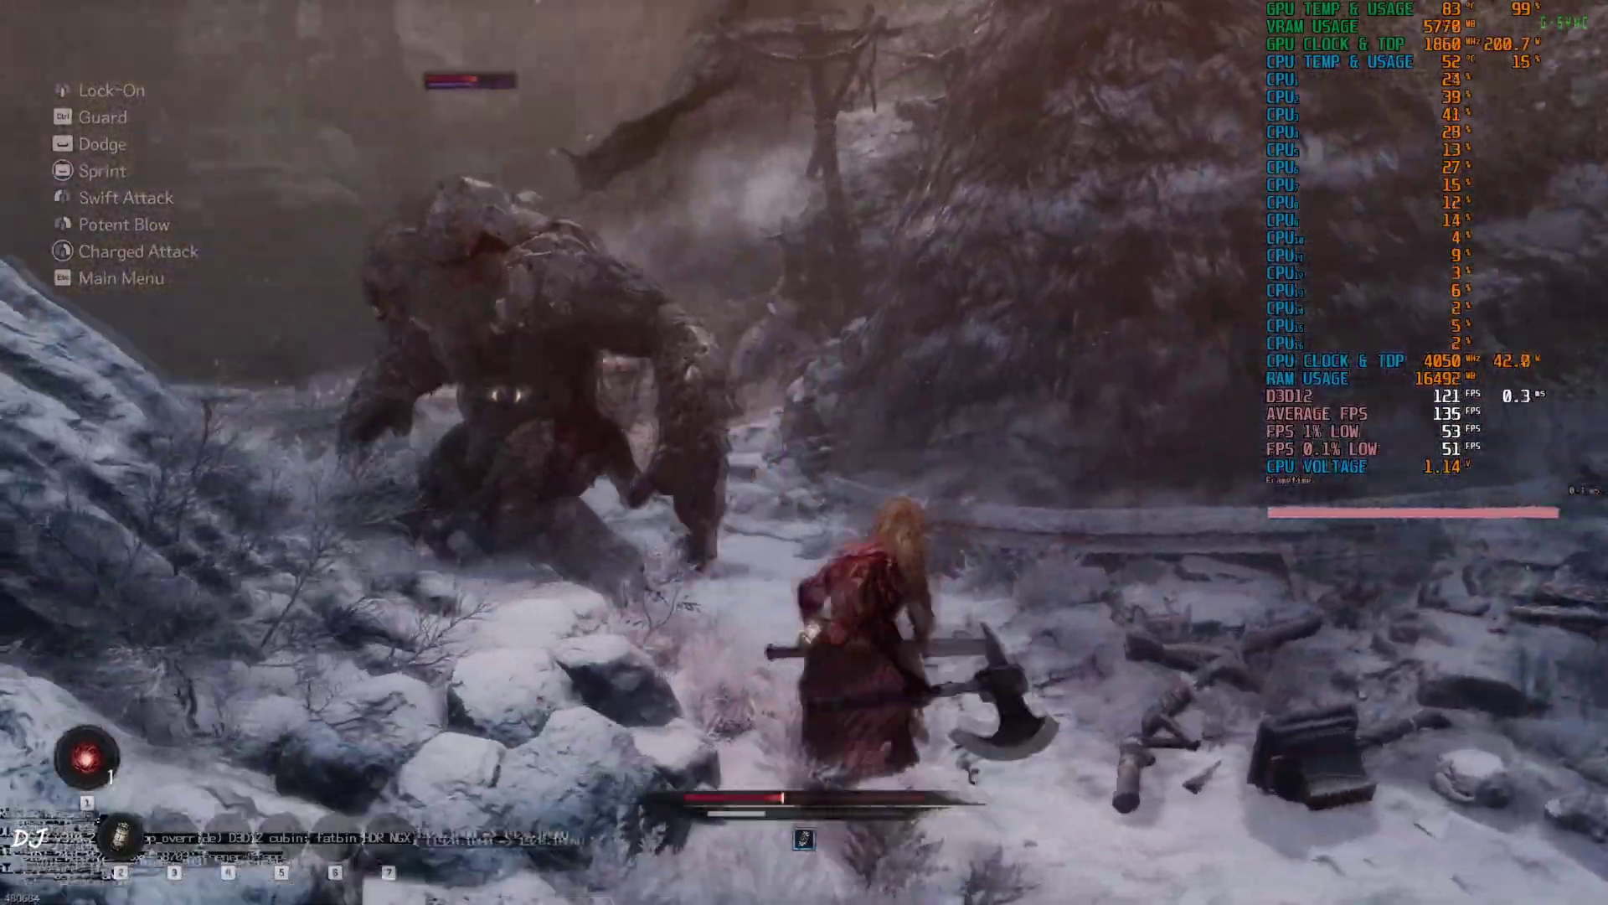
{"action": "key", "text": "w"}
{"action": "key", "text": "space"}
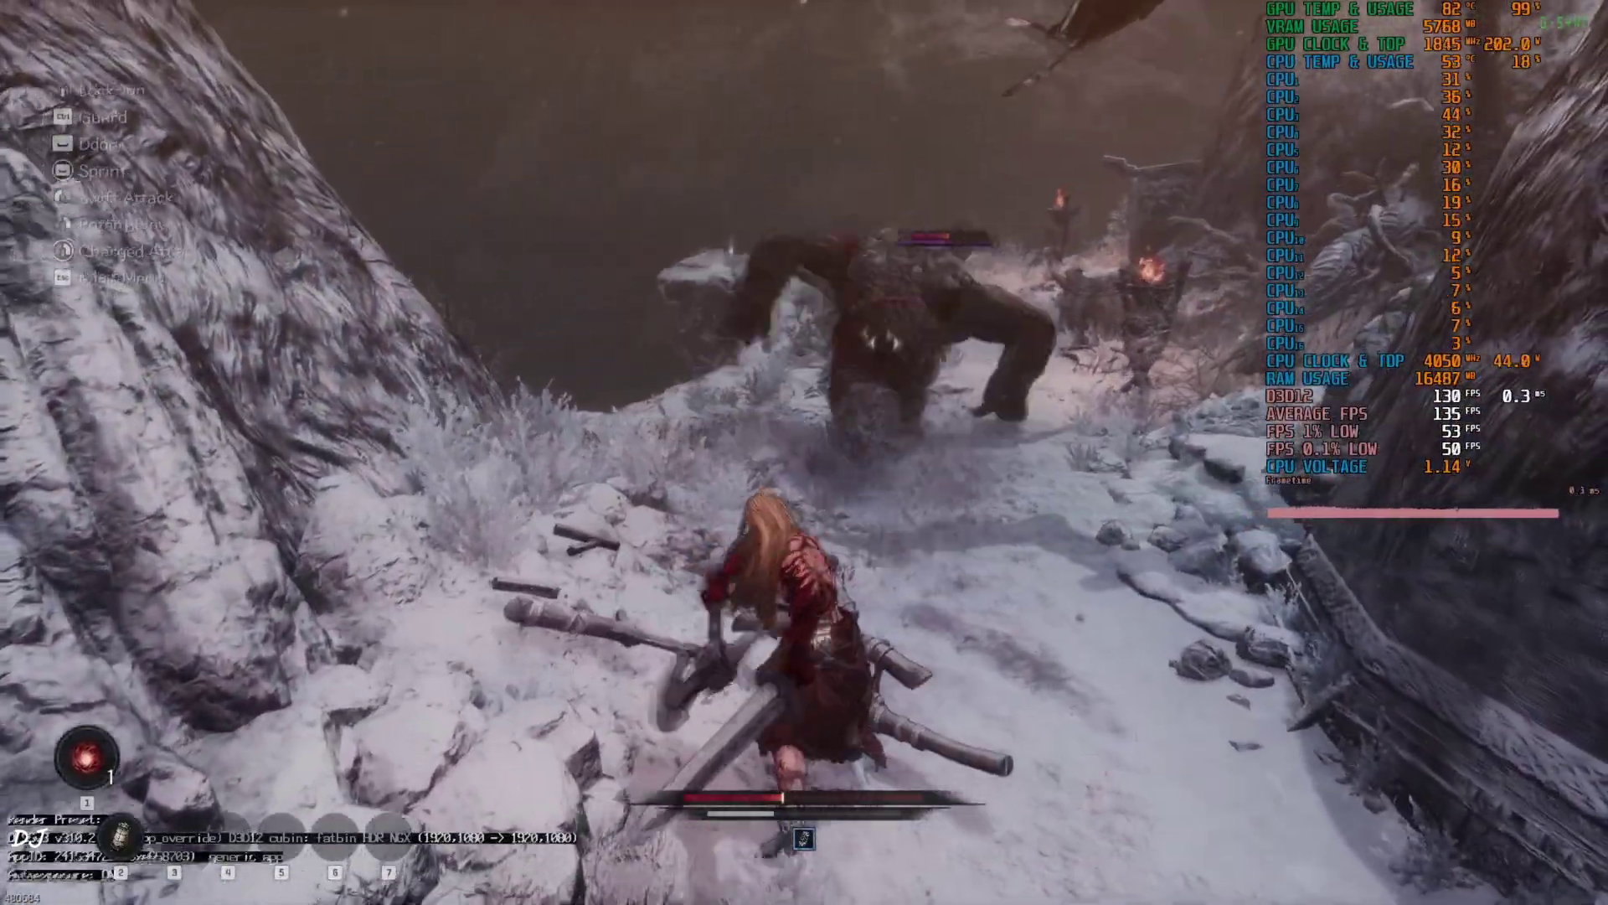
{"action": "key", "text": "s"}
{"action": "key", "text": "s"}
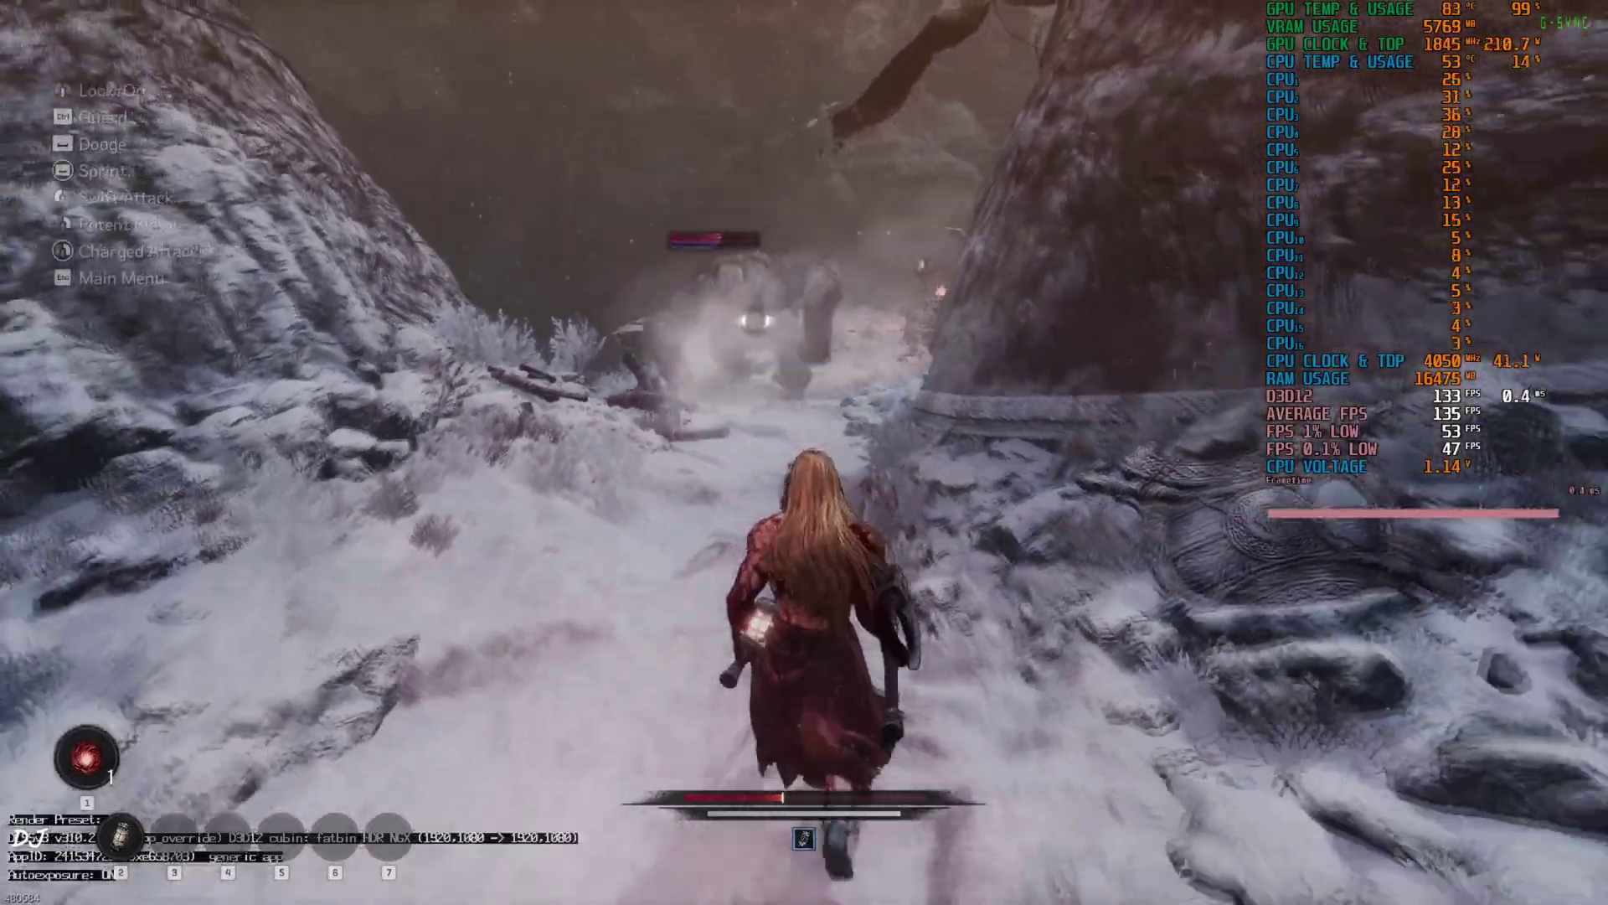
Step: Close in on the rock giant again and land several swift attacks to examine the frame rate at close range
{"action": "key", "text": "w"}
{"action": "key", "text": "space"}
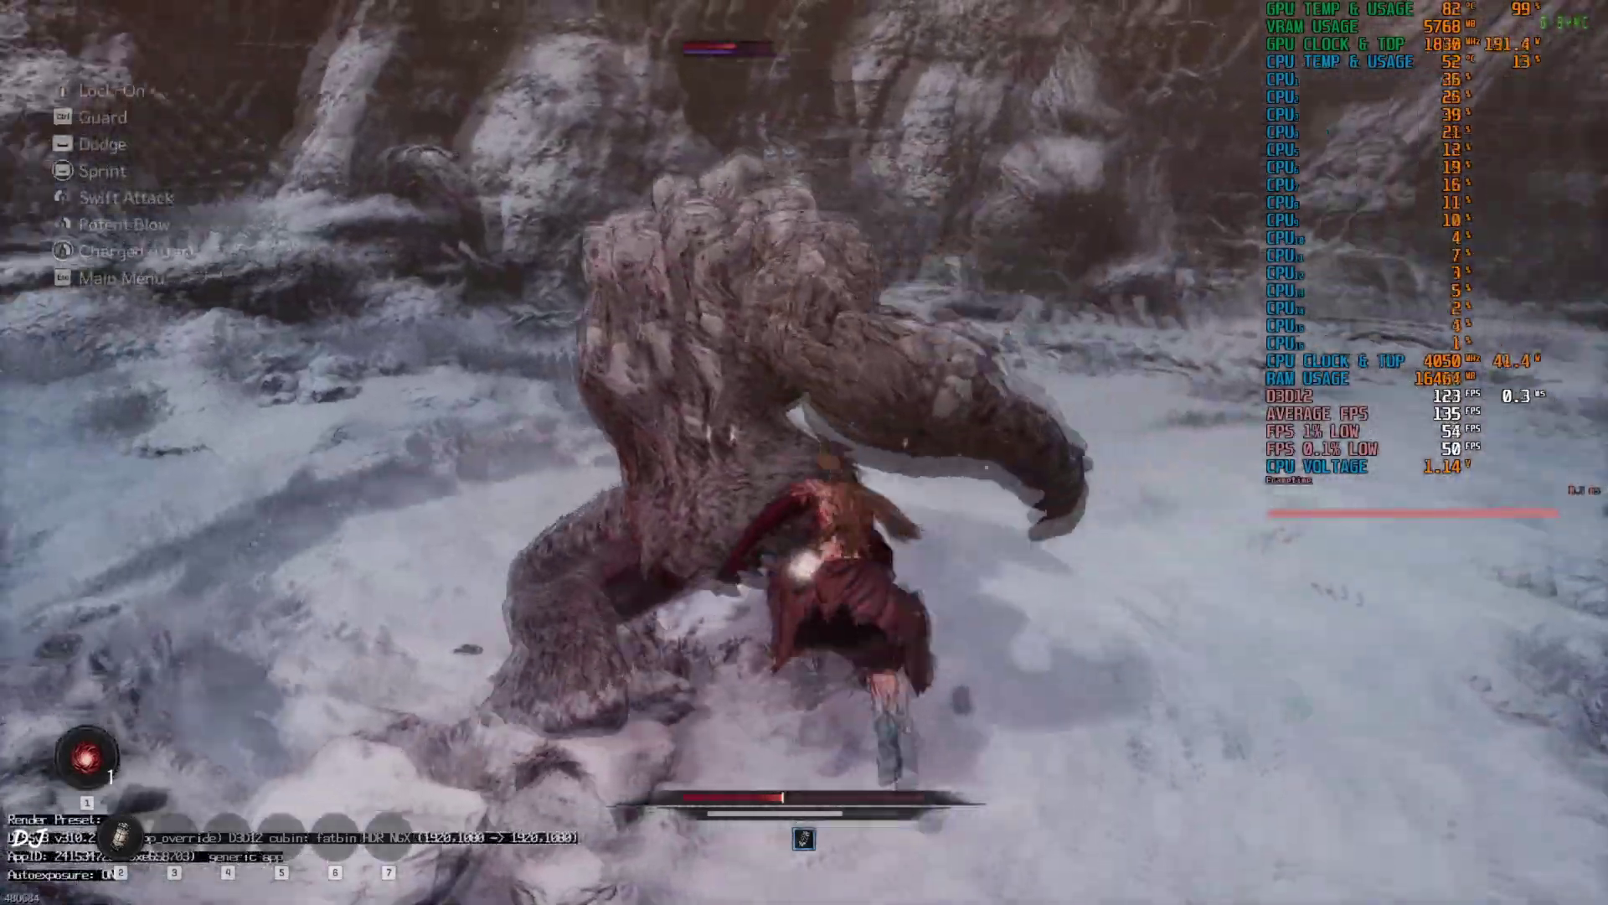
{"action": "left_click", "coordinate": [804, 453]}
{"action": "left_click", "coordinate": [804, 453]}
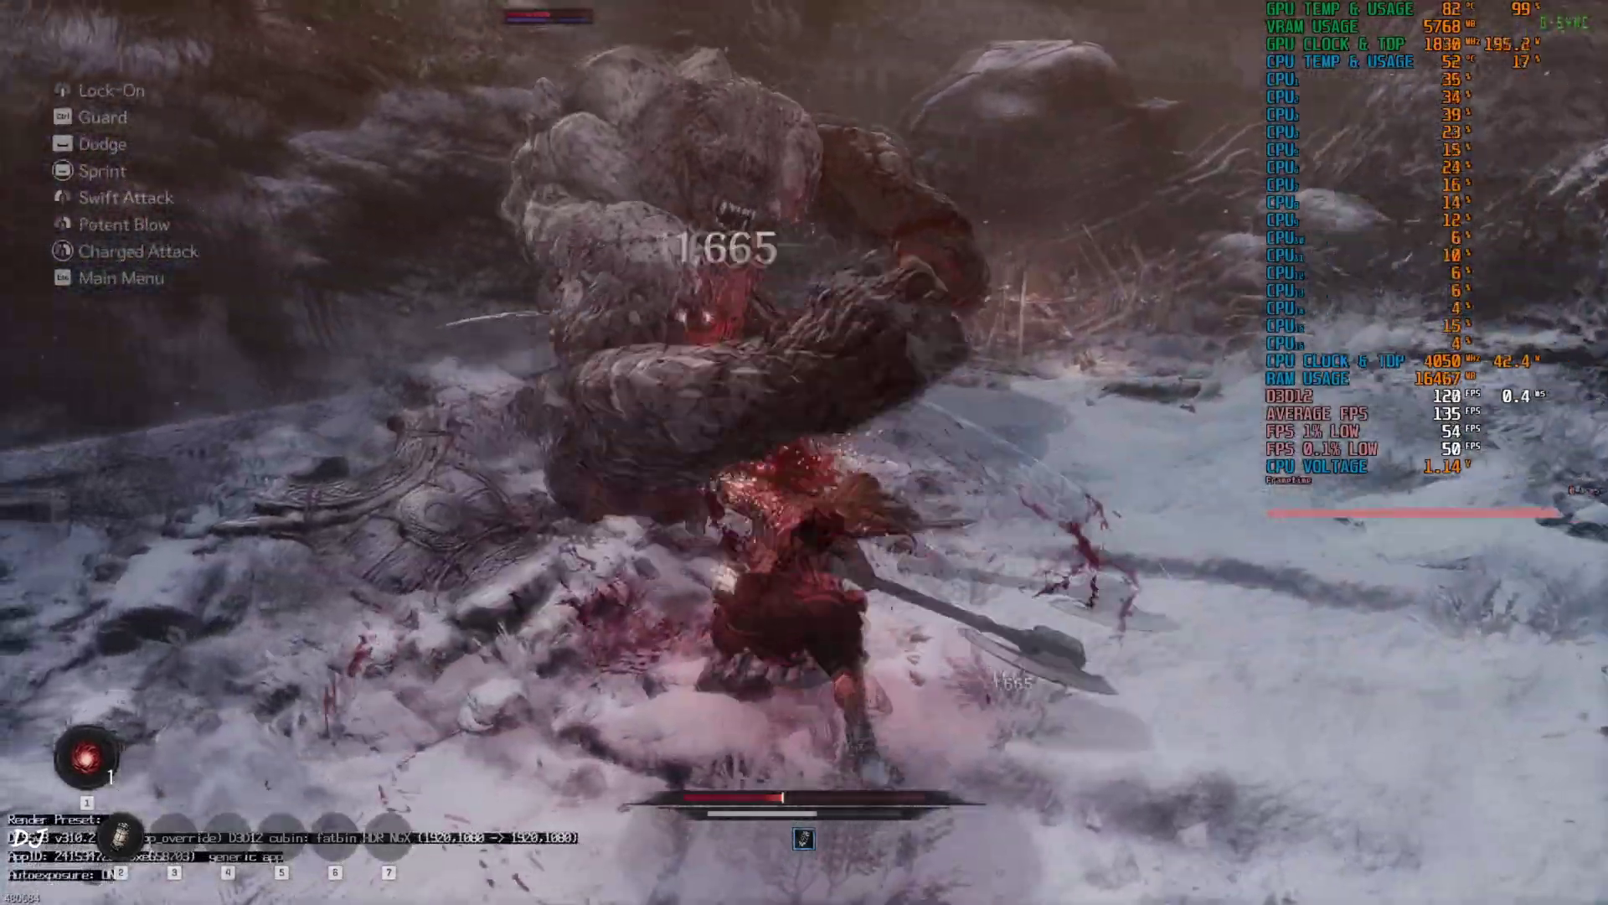
{"action": "left_click", "coordinate": [804, 452]}
{"action": "key", "text": "w"}
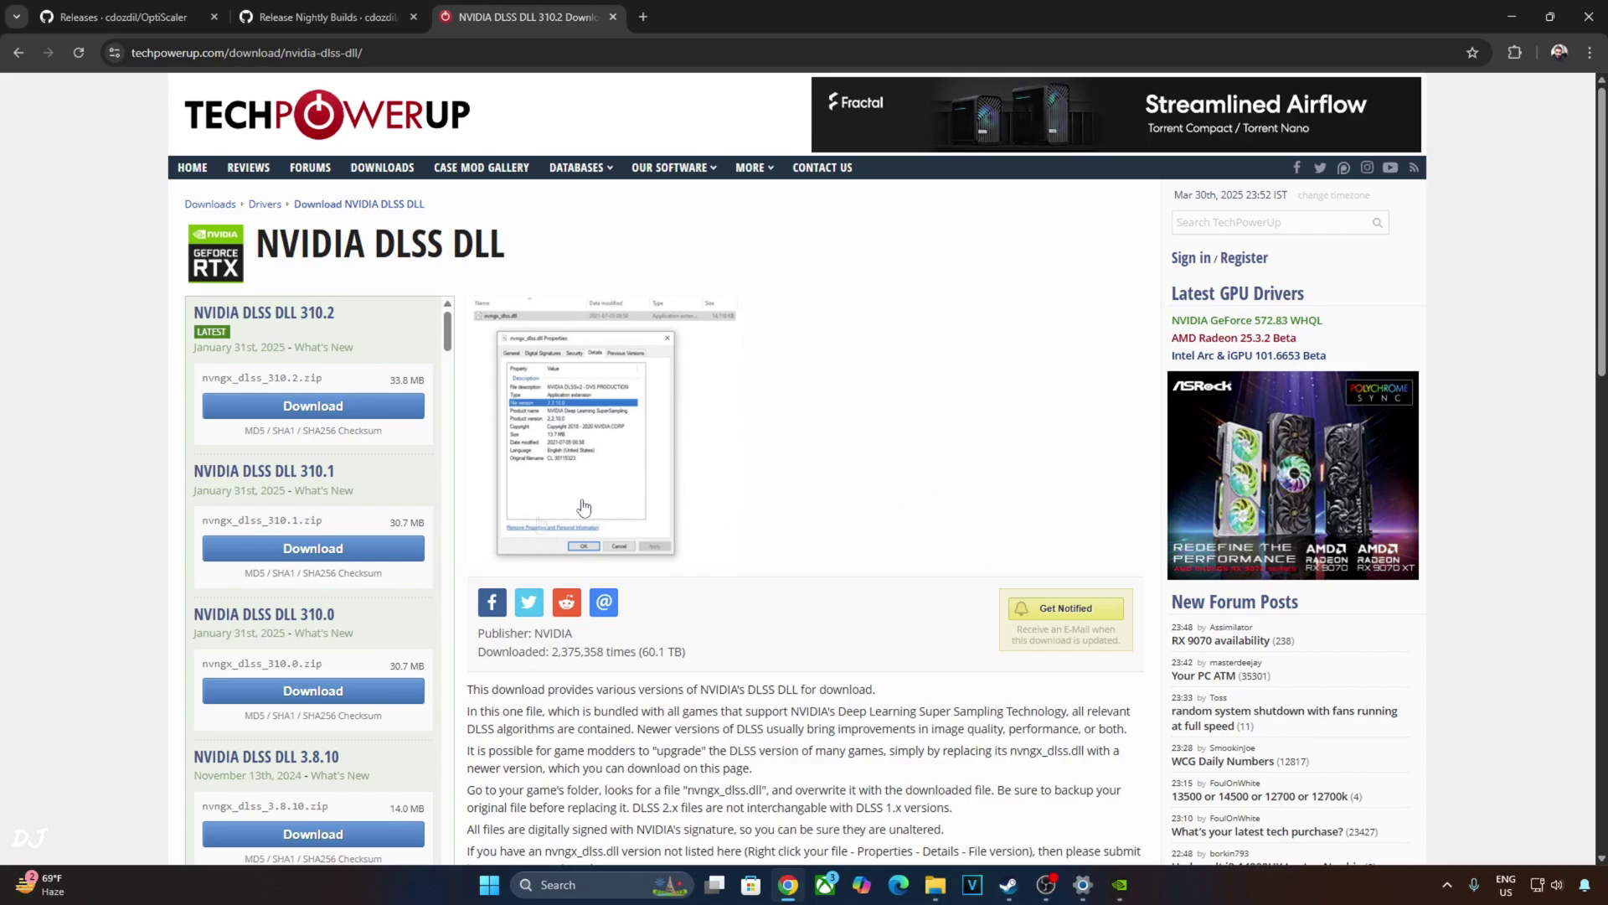
Step: Download nvngx_dlss_310.2.zip from the TechPowerUp NVIDIA DLSS DLL page
{"action": "left_click", "coordinate": [339, 408]}
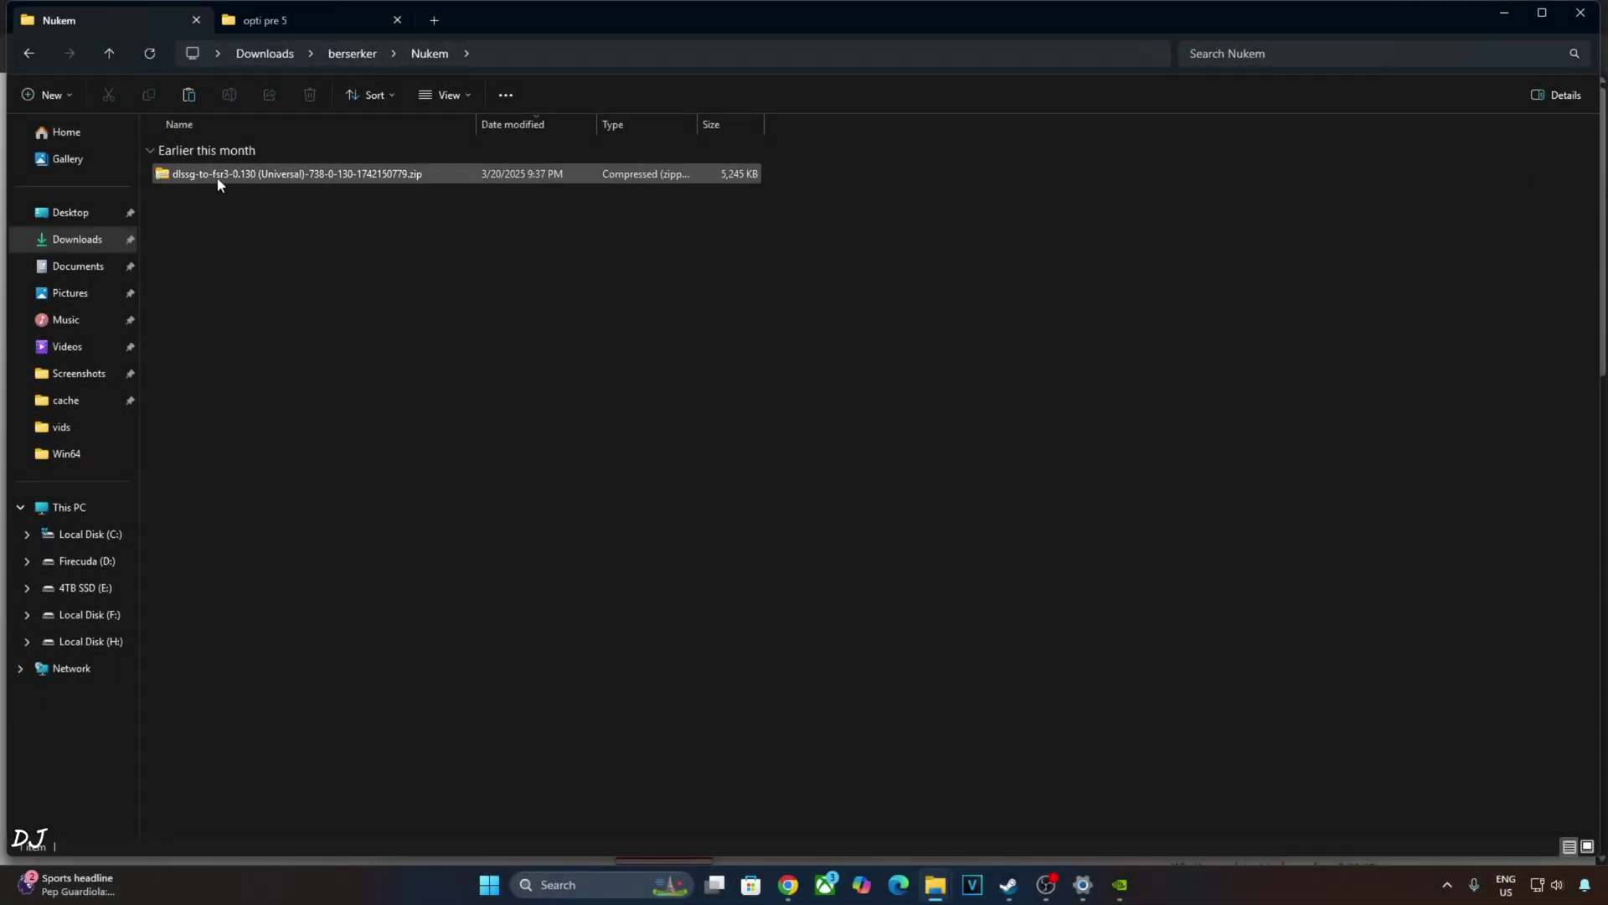
Step: Copy dlssg_to_fsr3_amd_is_better.dll and version.dll from the dll_version folder of the dlssg-to-fsr3-0.130 archive
{"action": "double_click", "coordinate": [217, 178]}
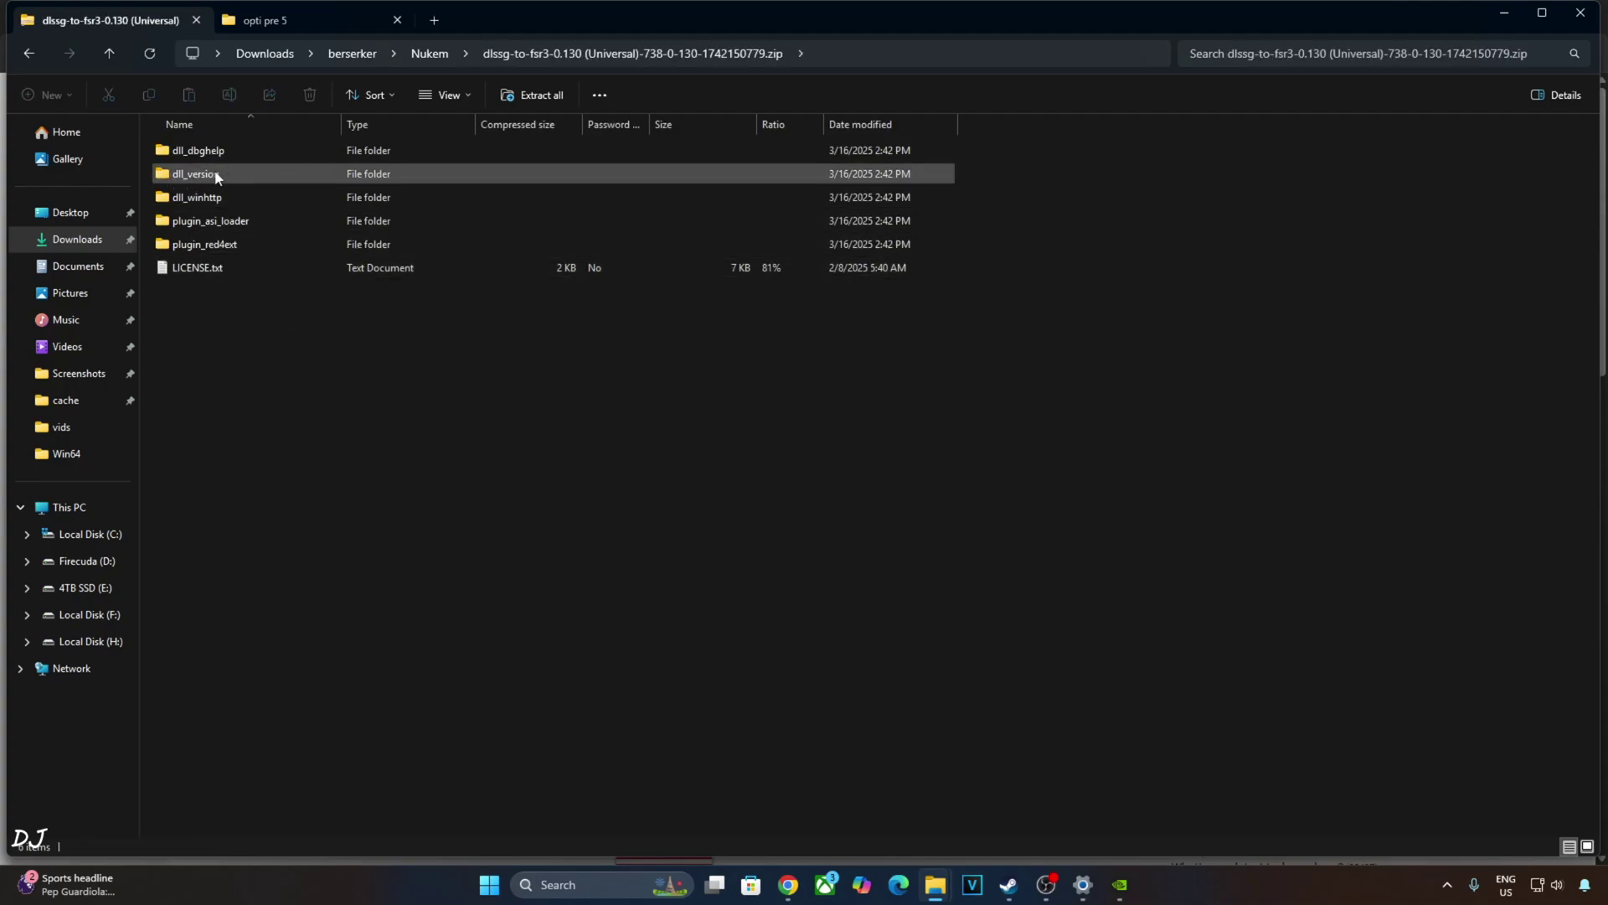
{"action": "double_click", "coordinate": [224, 175]}
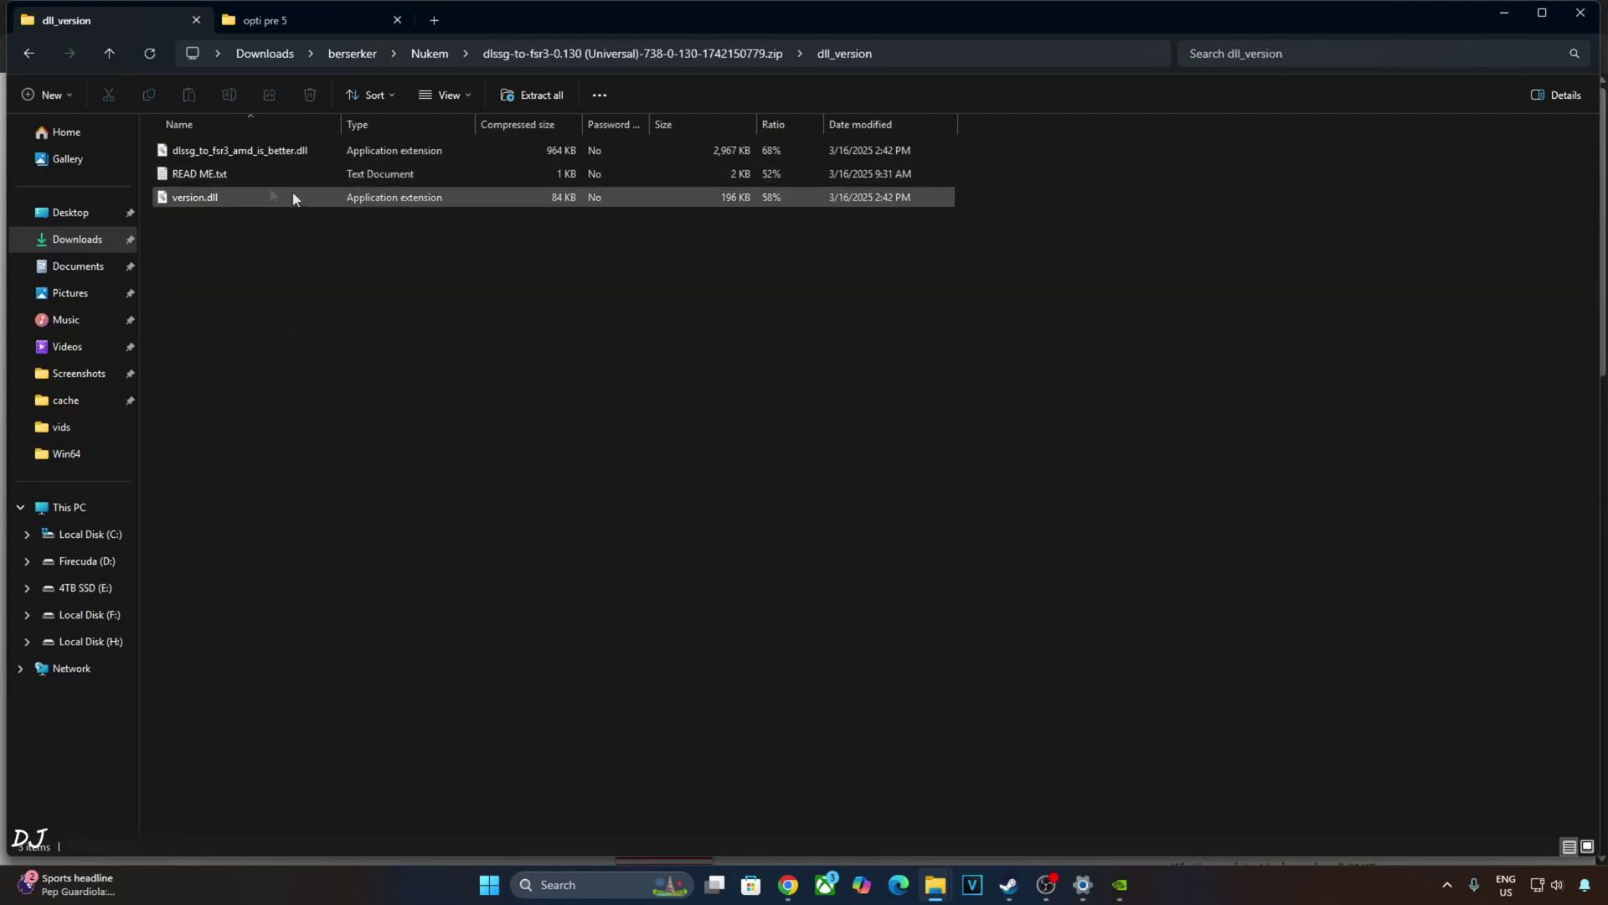
{"action": "left_click", "coordinate": [280, 151]}
{"action": "left_click", "coordinate": [191, 199], "text": "ctrl"}
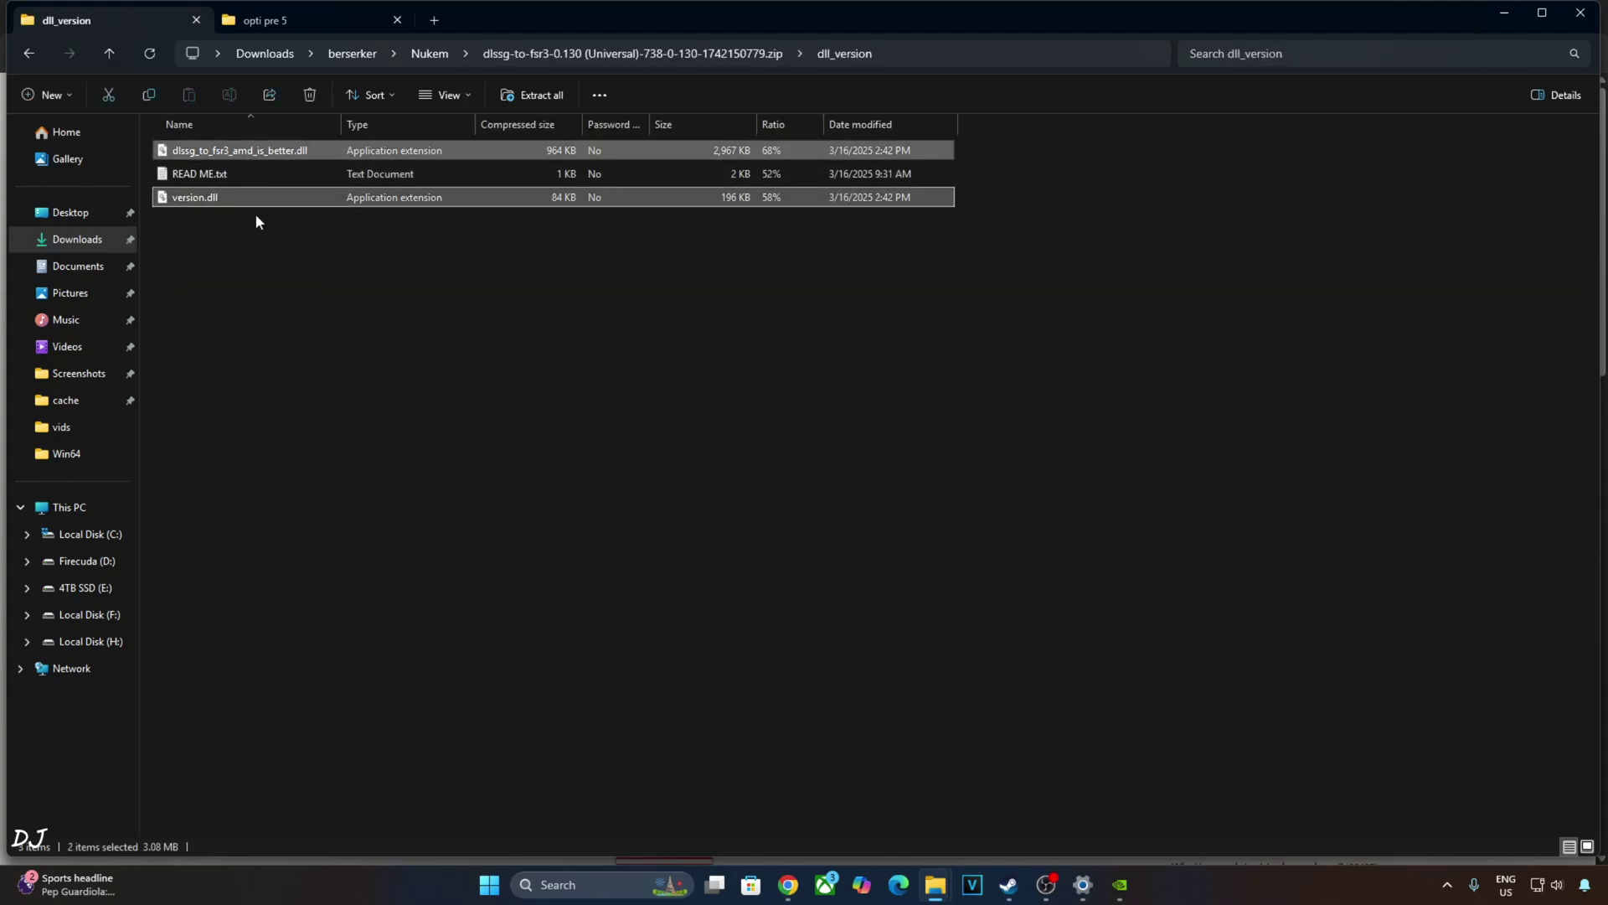
{"action": "right_click", "coordinate": [186, 205]}
{"action": "left_click", "coordinate": [225, 259]}
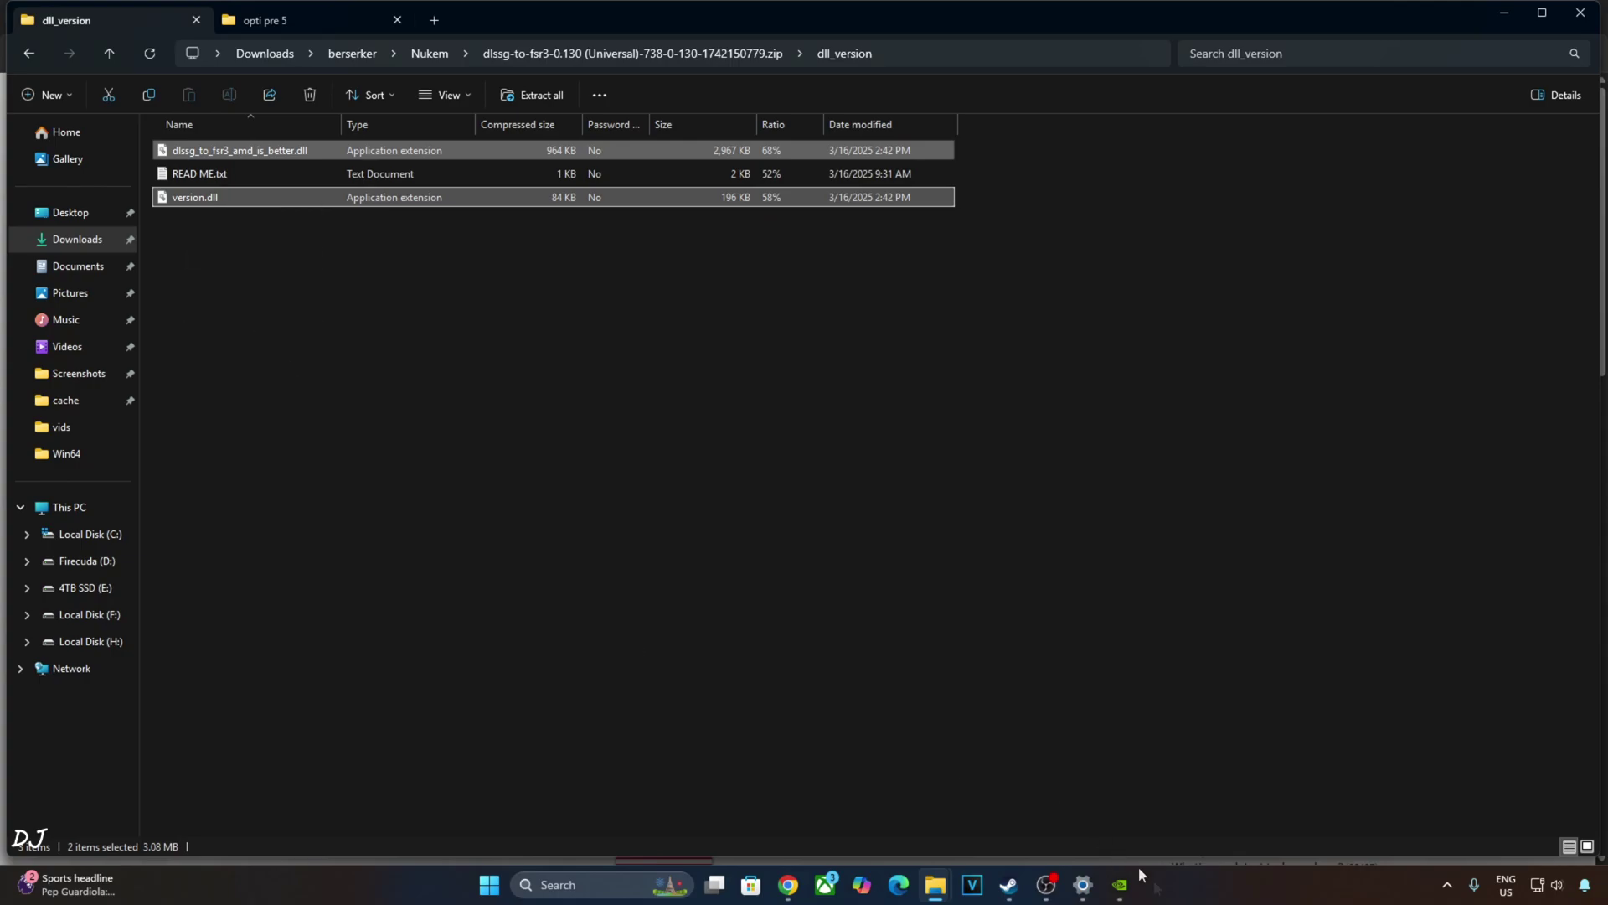
Step: Switch to Steam, browse the local files of RoboCop: Rogue City and open the Game\Binaries\Win64 folder
{"action": "left_click", "coordinate": [1008, 884]}
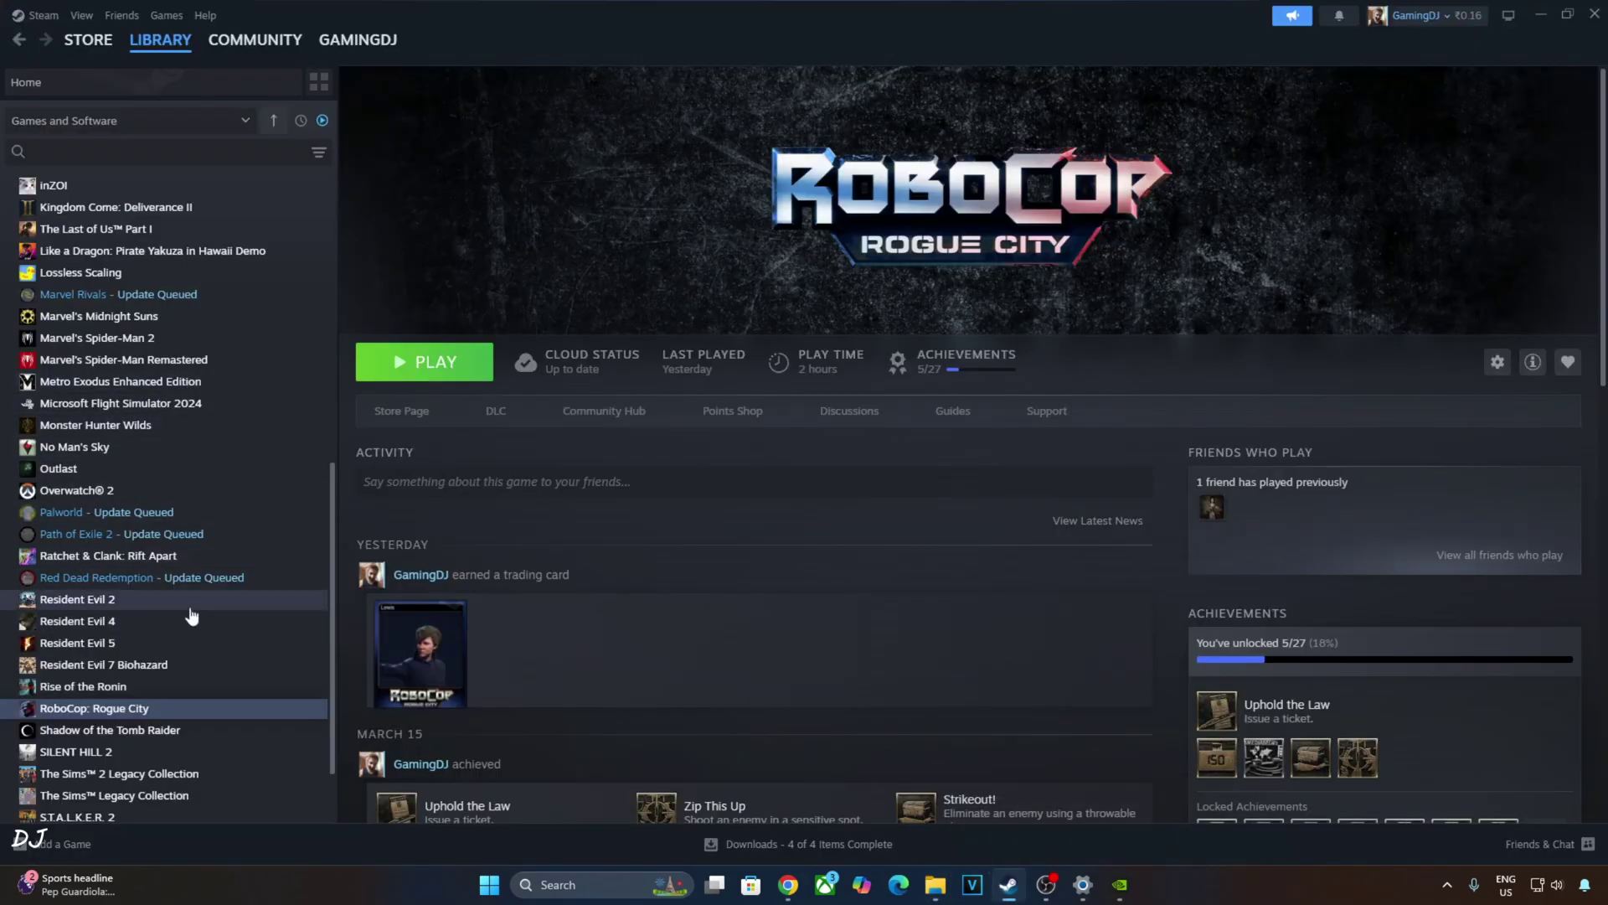
{"action": "right_click", "coordinate": [70, 712]}
{"action": "mouse_move", "coordinate": [117, 800]}
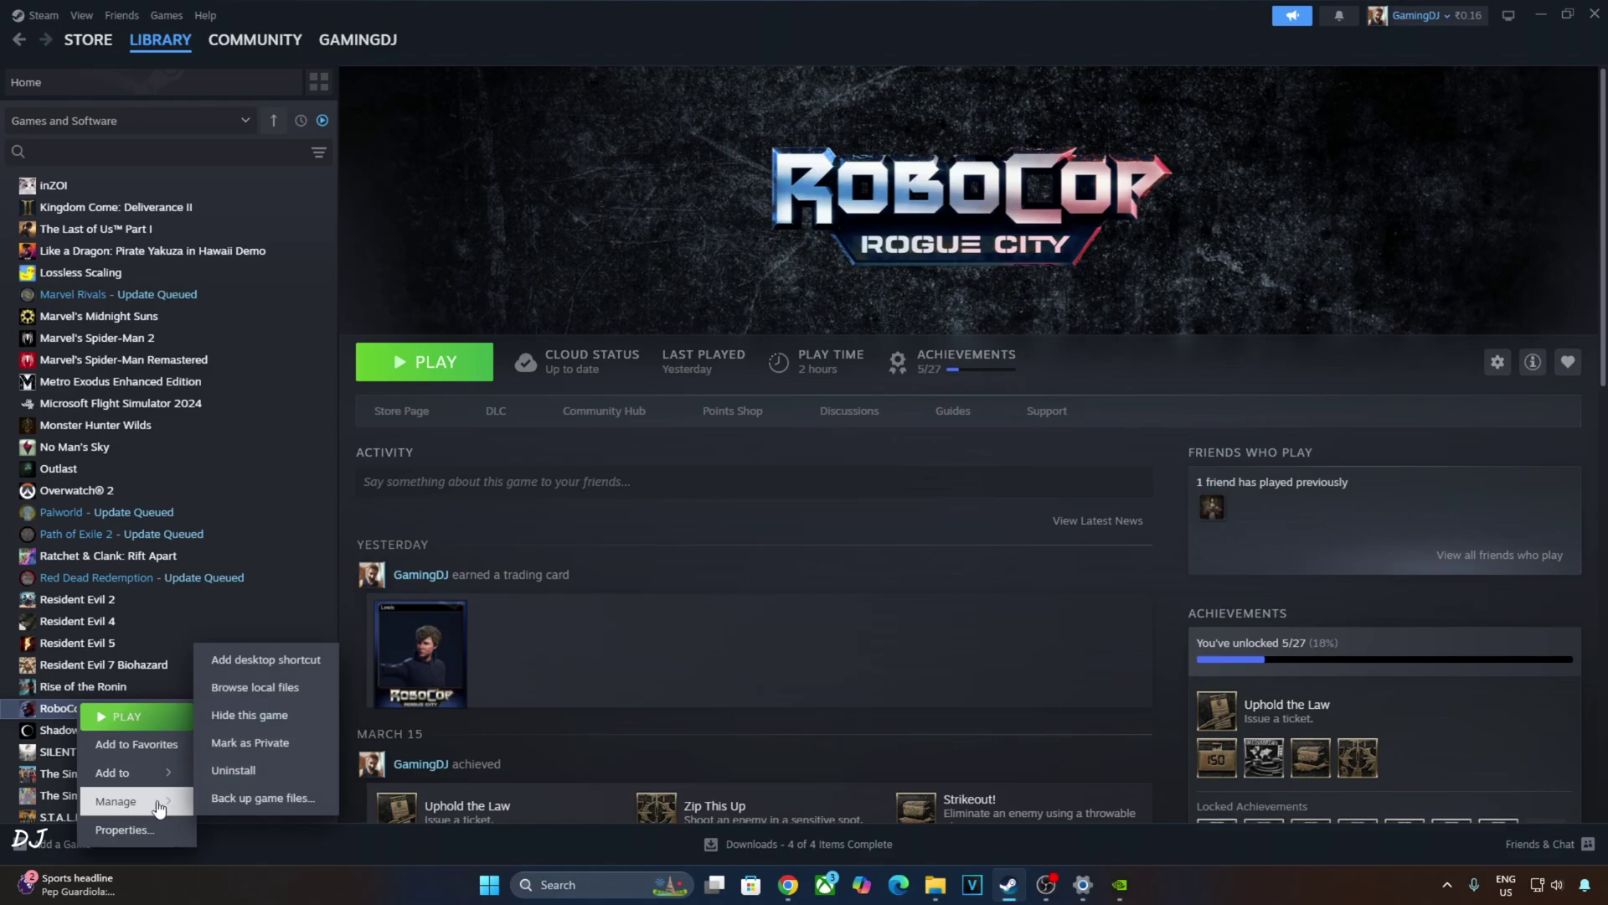
{"action": "left_click", "coordinate": [256, 689]}
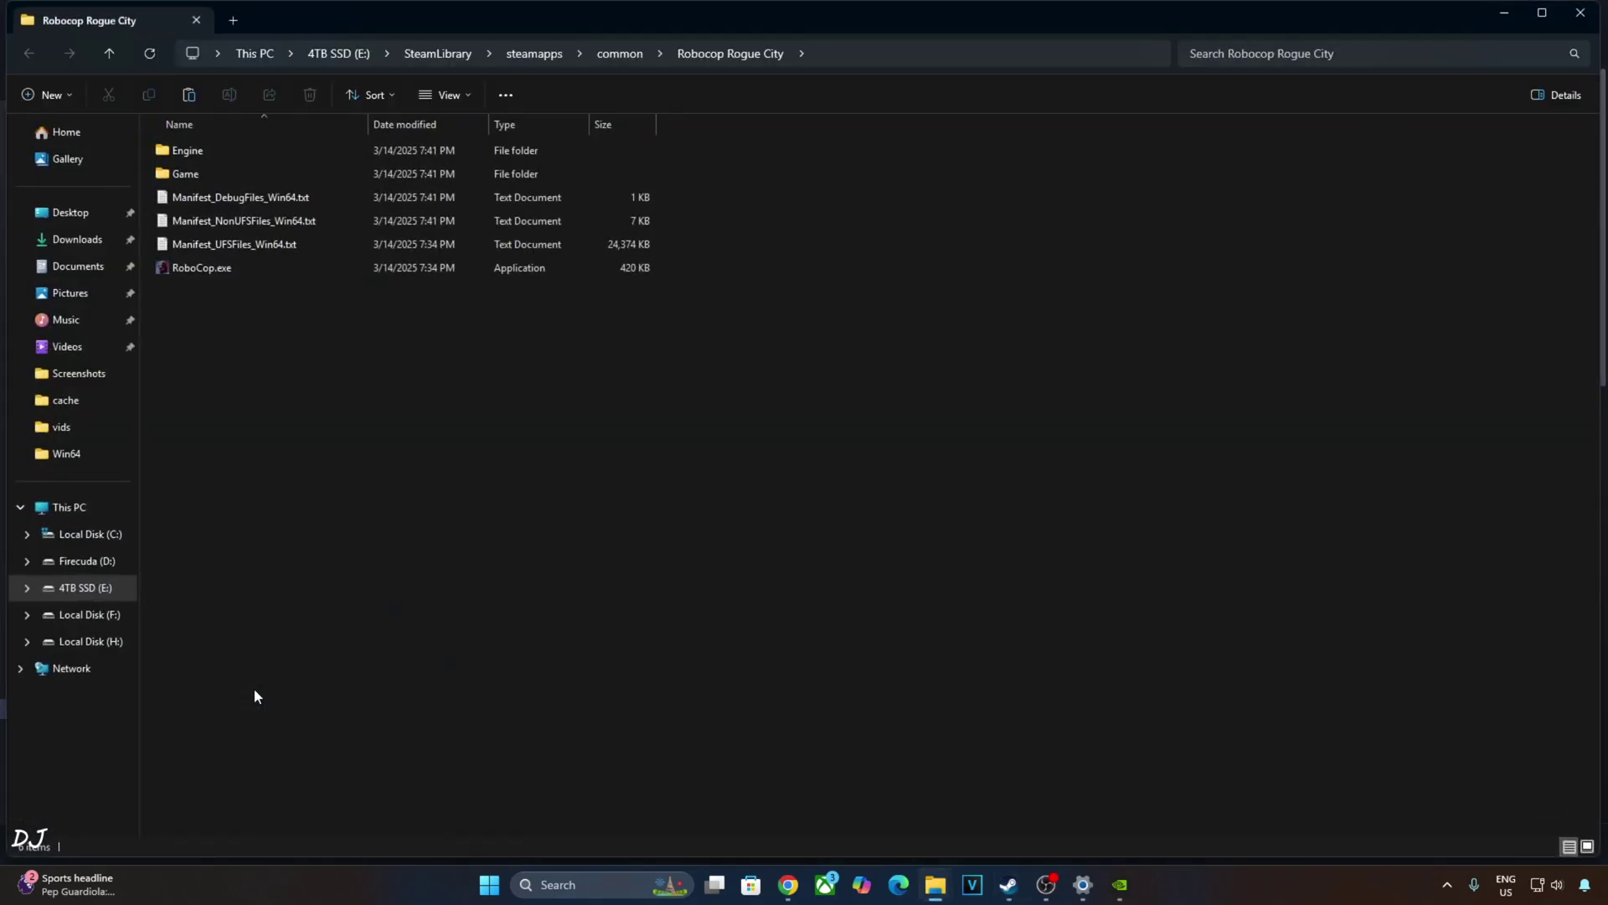
{"action": "double_click", "coordinate": [199, 174]}
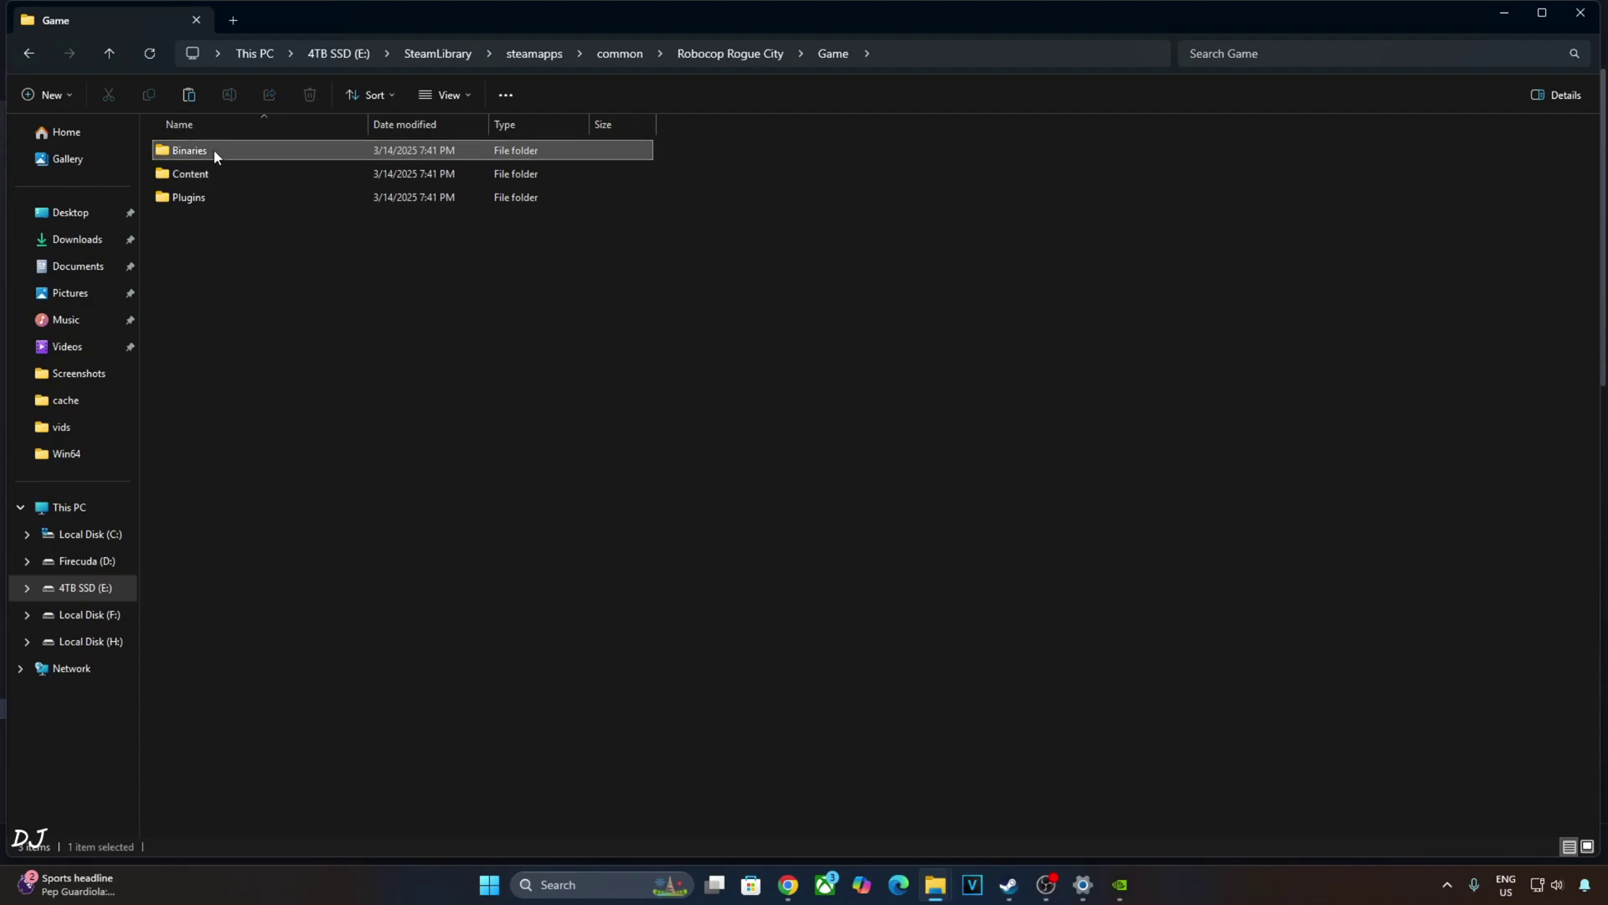
{"action": "double_click", "coordinate": [189, 151]}
{"action": "double_click", "coordinate": [239, 157]}
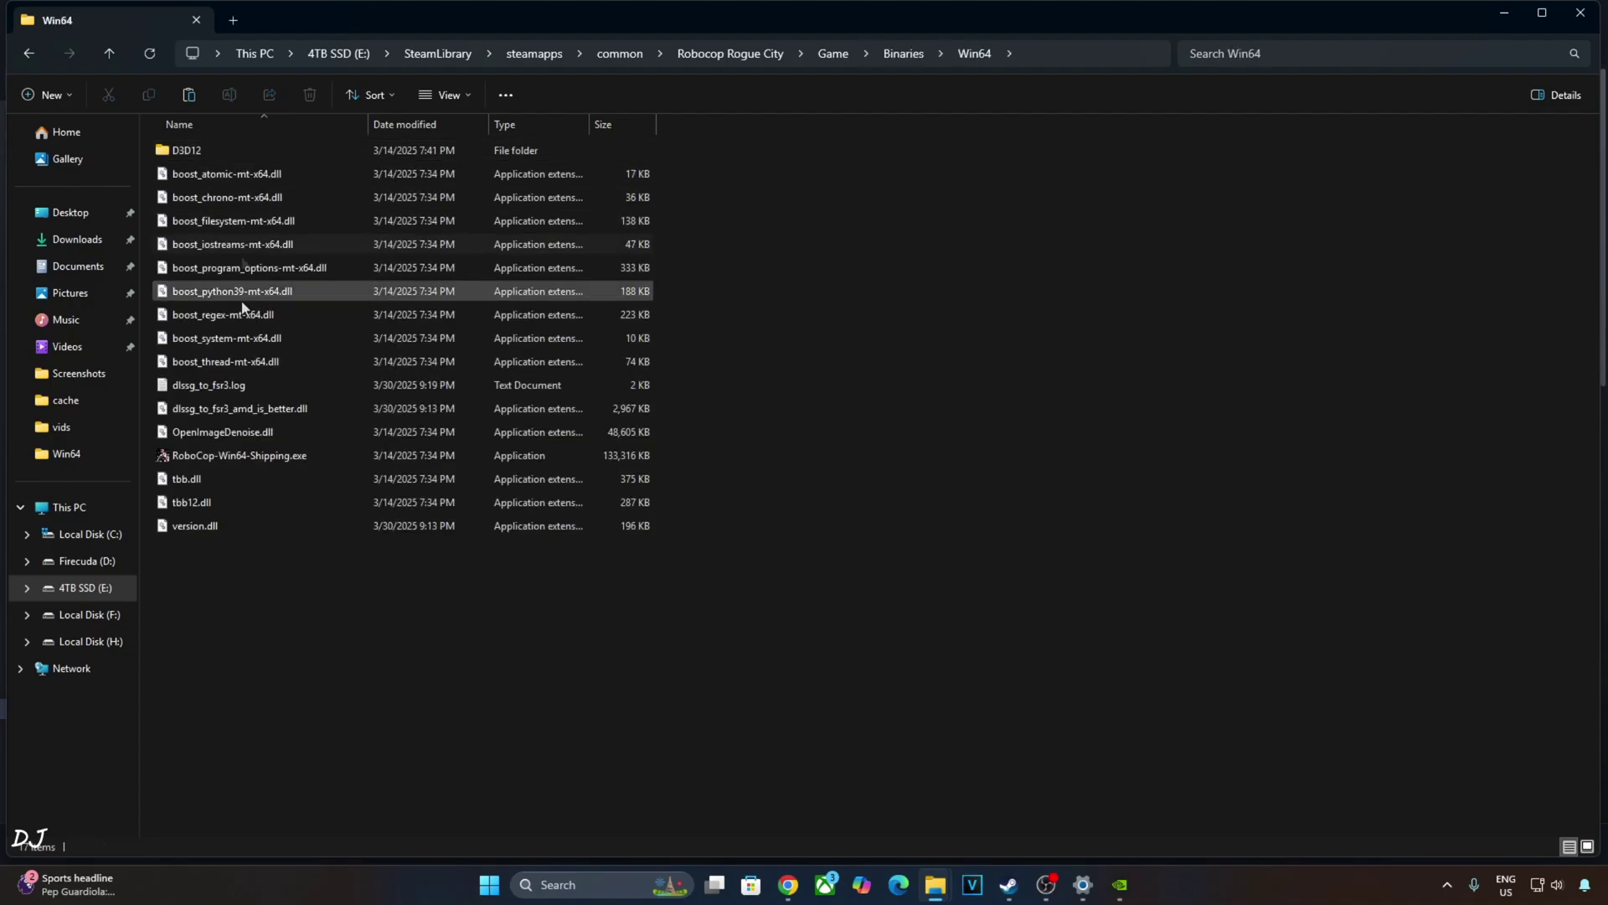
Step: Delete dlssg_to_fsr3.log, dlssg_to_fsr3_amd_is_better.dll and version.dll from the Win64 folder and paste in the copied mod files
{"action": "left_click", "coordinate": [245, 410]}
{"action": "left_click", "coordinate": [234, 386], "text": "ctrl"}
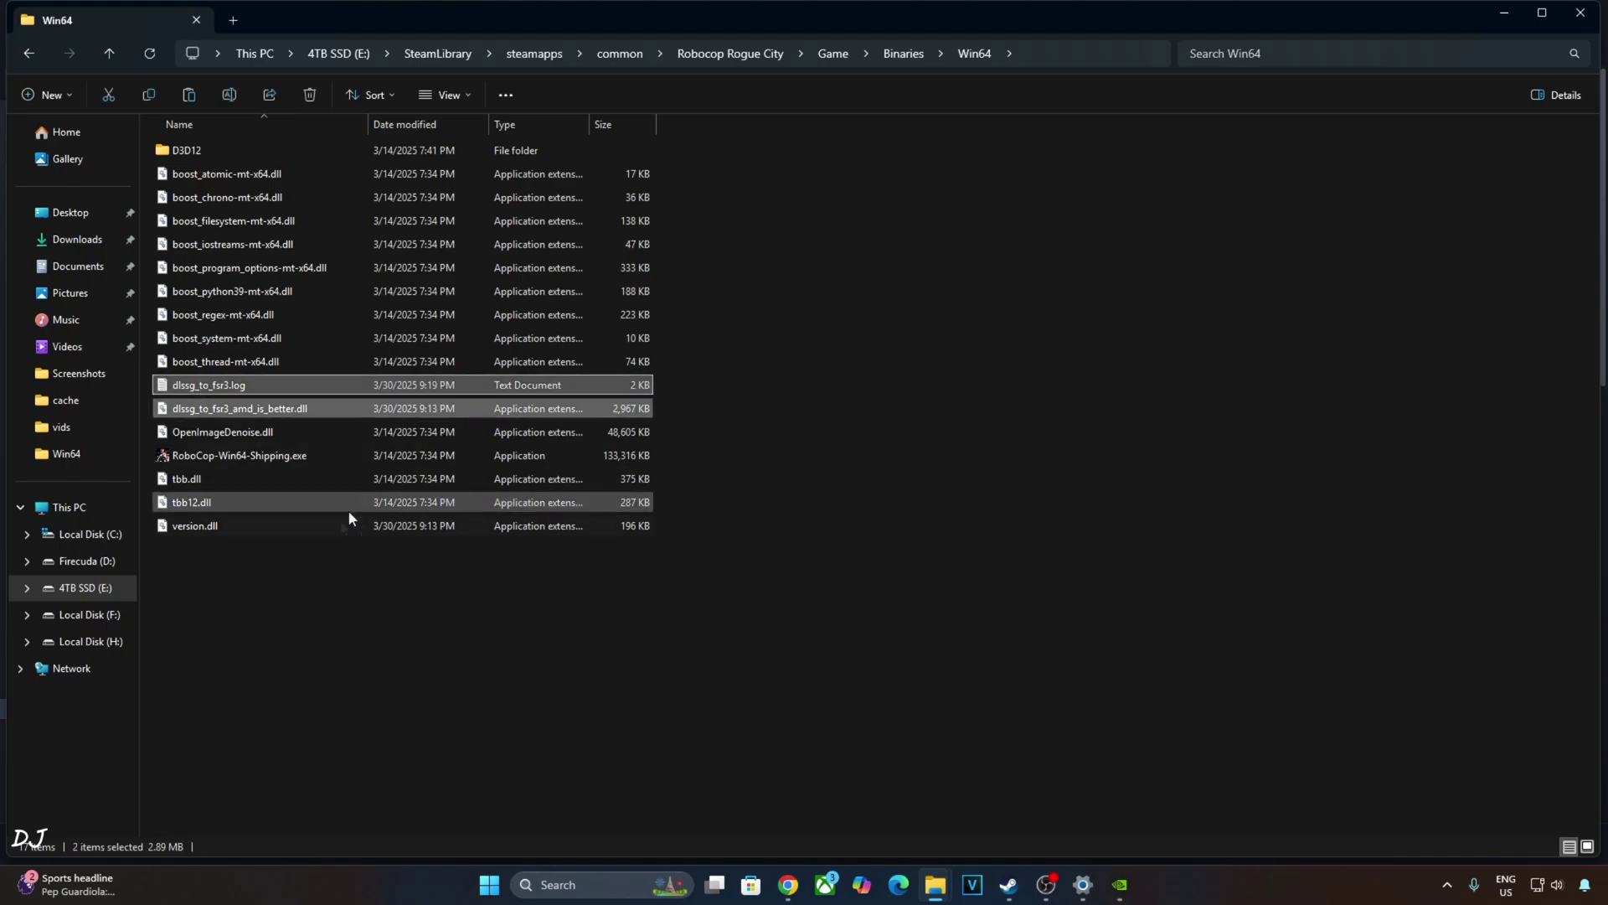
{"action": "left_click", "coordinate": [194, 527], "text": "ctrl"}
{"action": "key", "text": "Delete"}
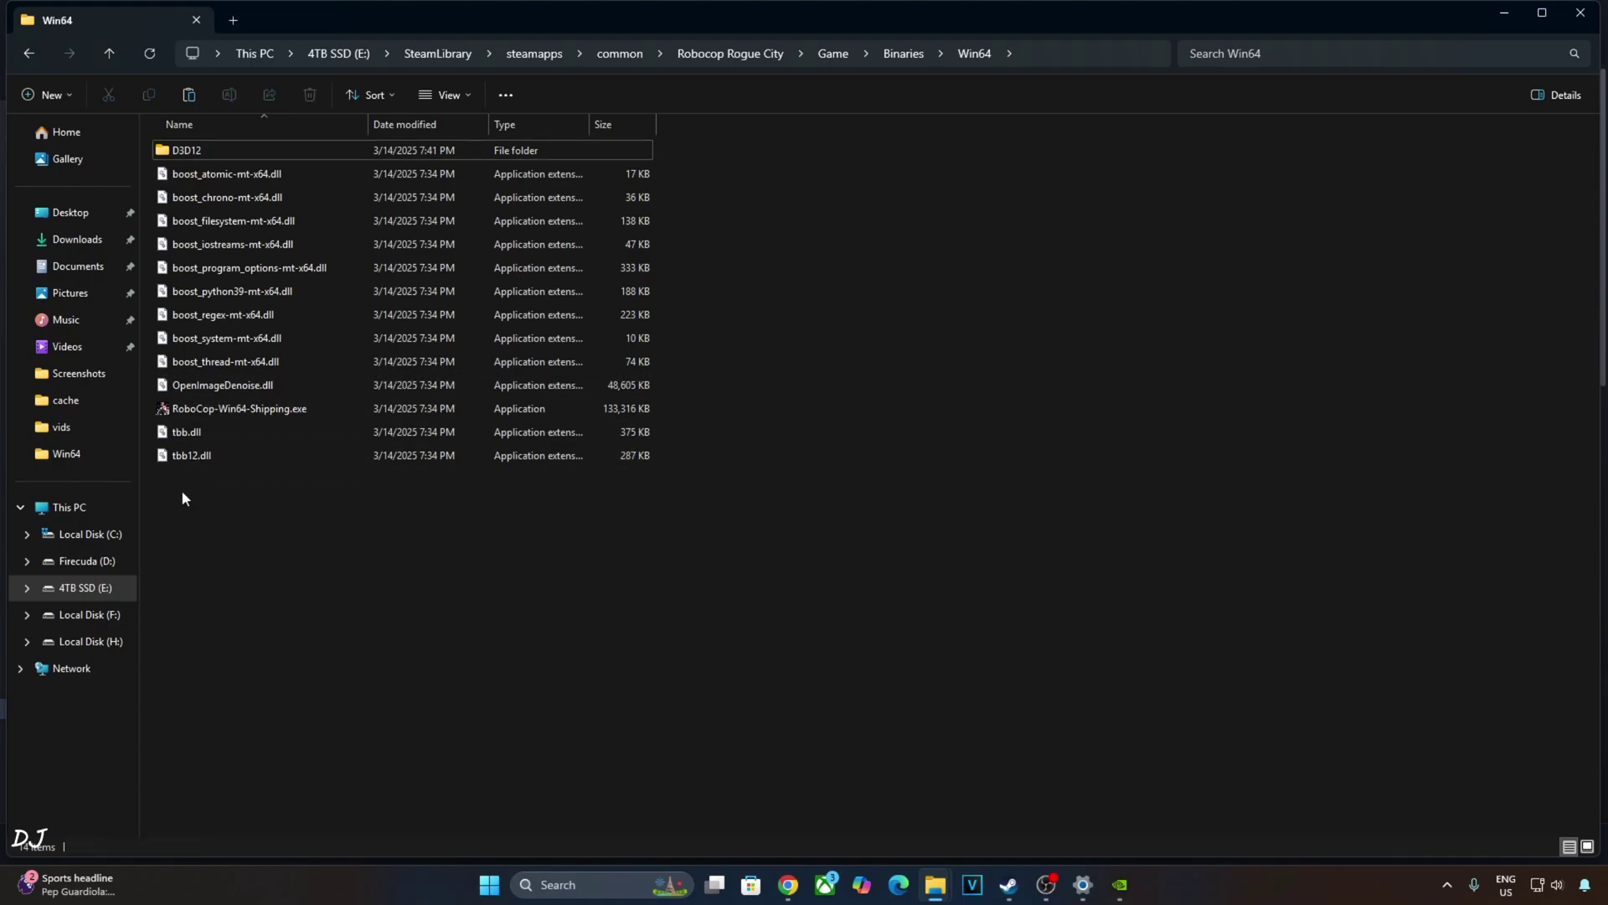
{"action": "right_click", "coordinate": [182, 497]}
{"action": "left_click", "coordinate": [215, 514]}
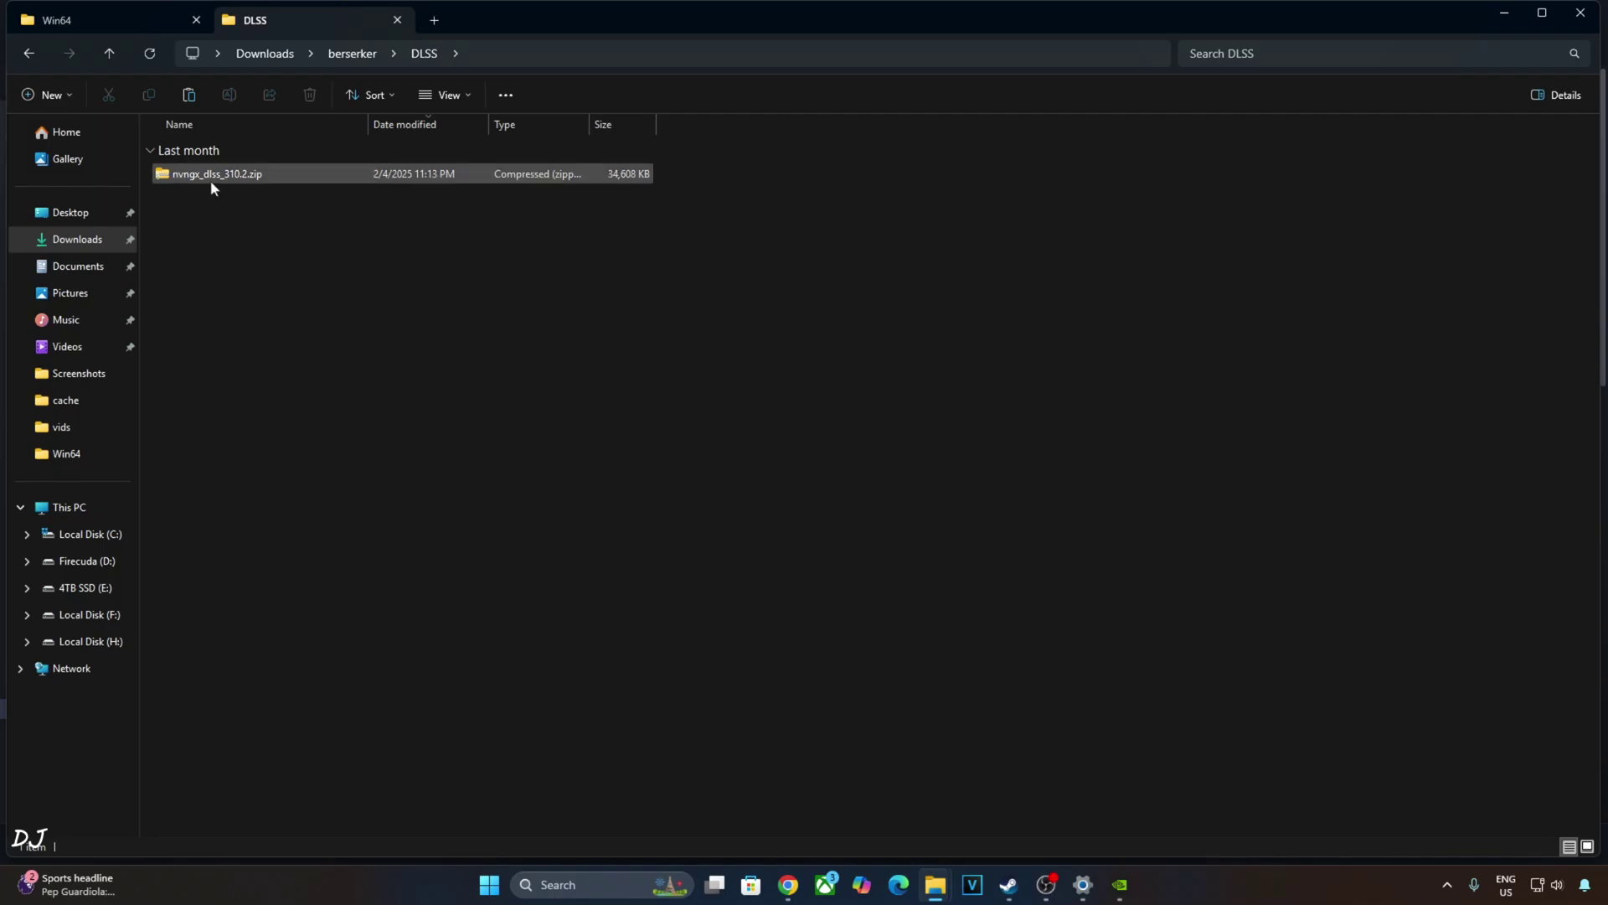
Step: Open nvngx_dlss_310.2.zip in the DLSS downloads folder and copy its nvngx_dlss.dll
{"action": "double_click", "coordinate": [209, 177]}
{"action": "left_click", "coordinate": [194, 151]}
{"action": "right_click", "coordinate": [197, 151]}
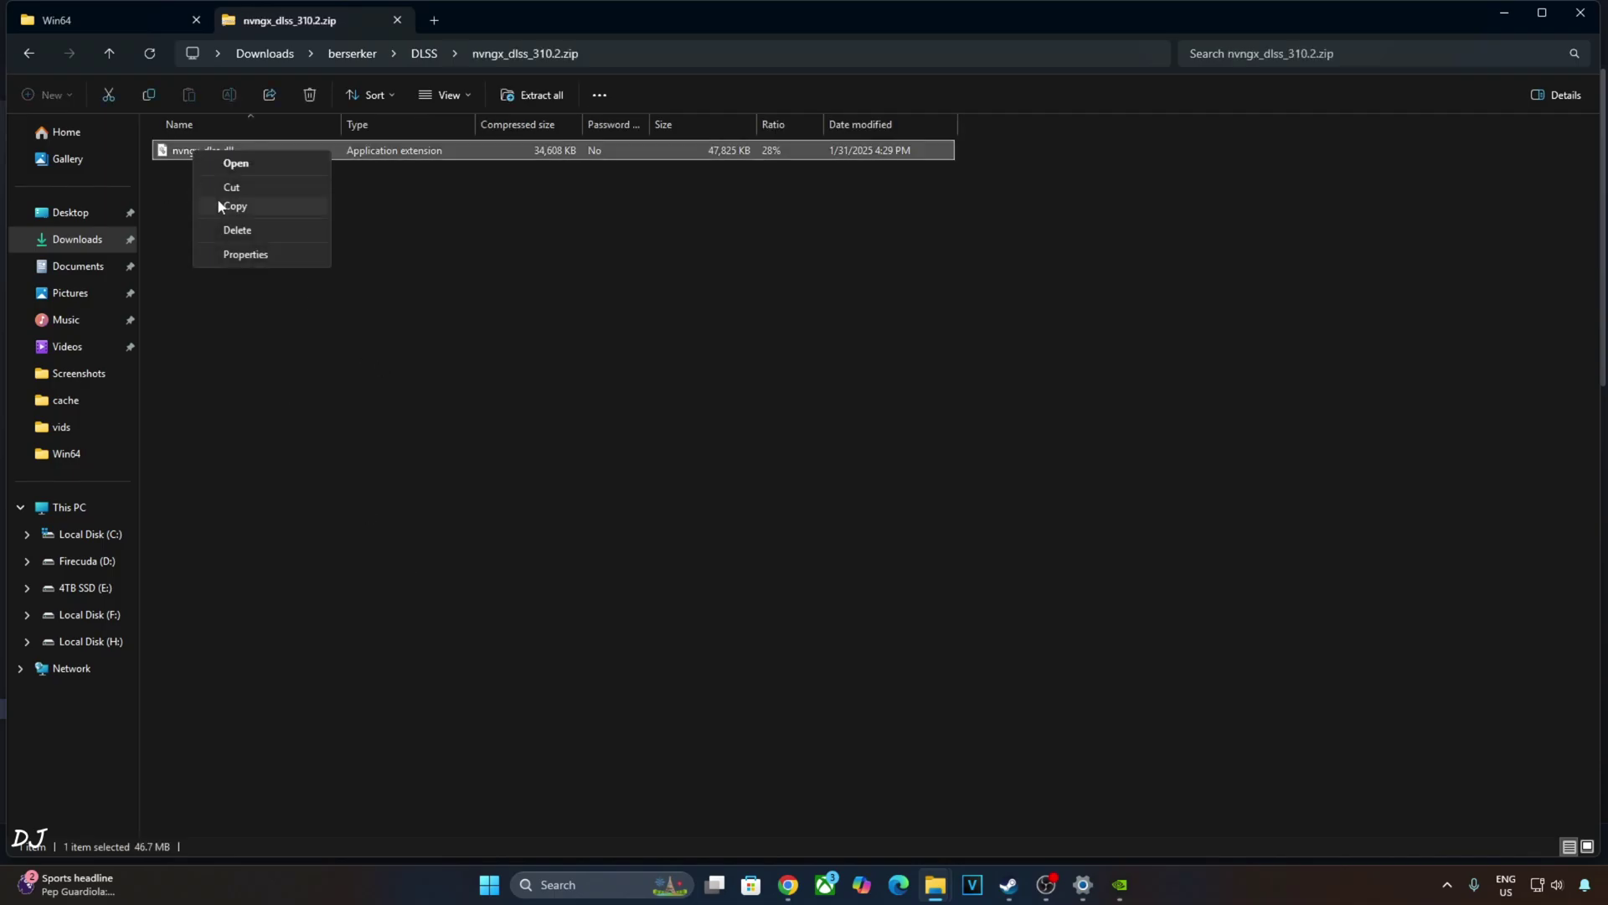
{"action": "left_click", "coordinate": [220, 205]}
Step: Switch to Steam and browse the local files of RoboCop: Rogue City
{"action": "left_click", "coordinate": [1008, 886]}
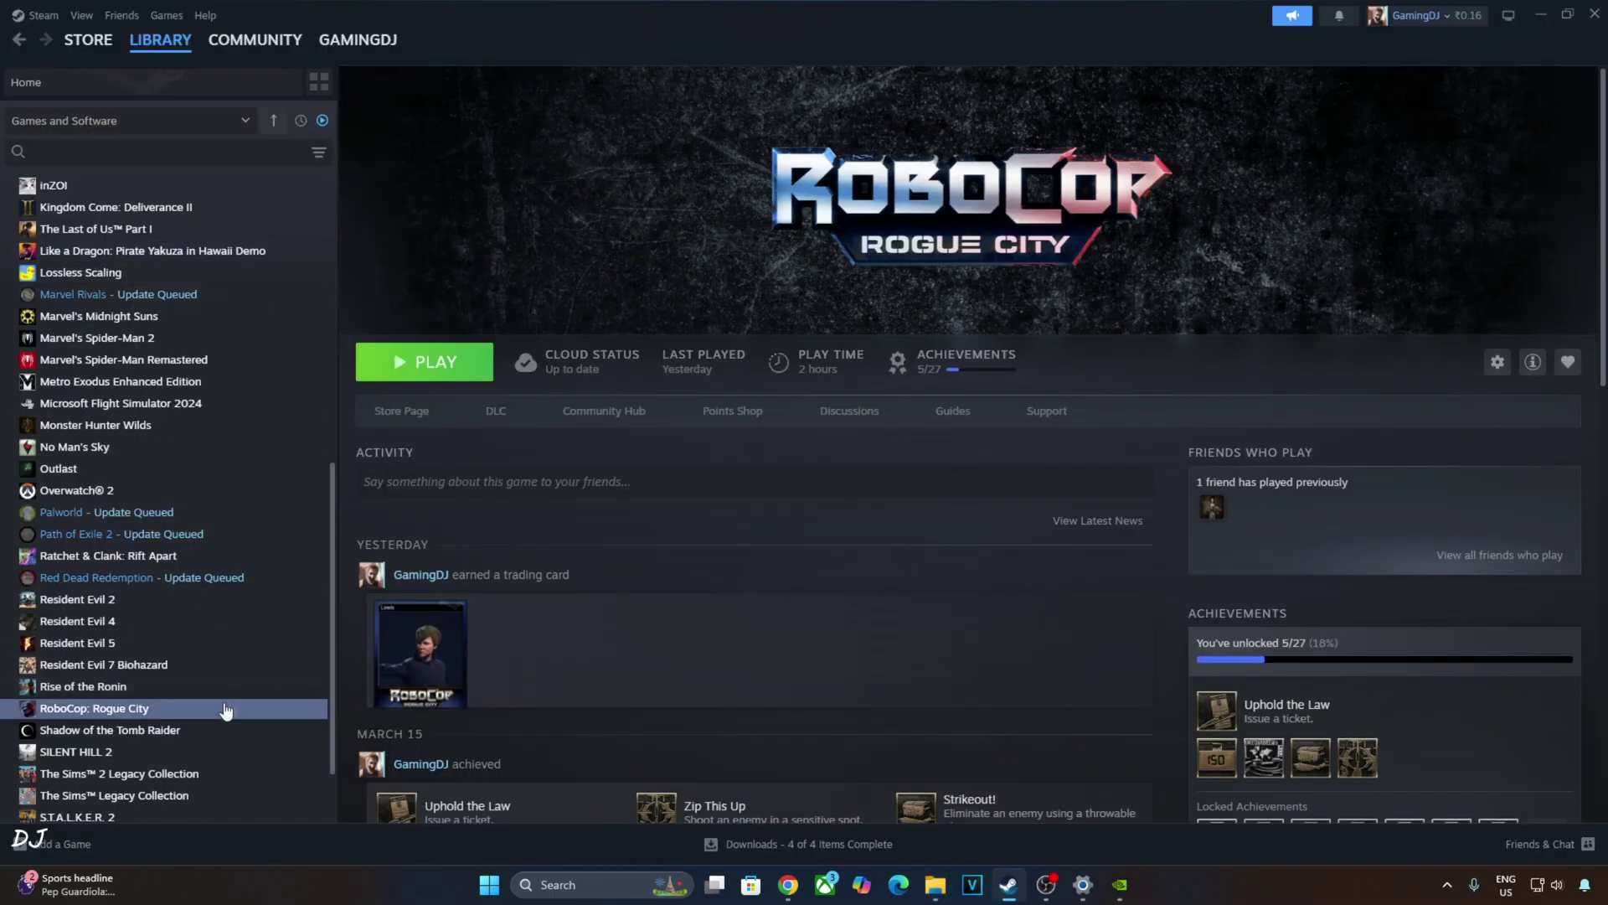
{"action": "right_click", "coordinate": [156, 715]}
{"action": "mouse_move", "coordinate": [242, 823]}
{"action": "left_click", "coordinate": [333, 697]}
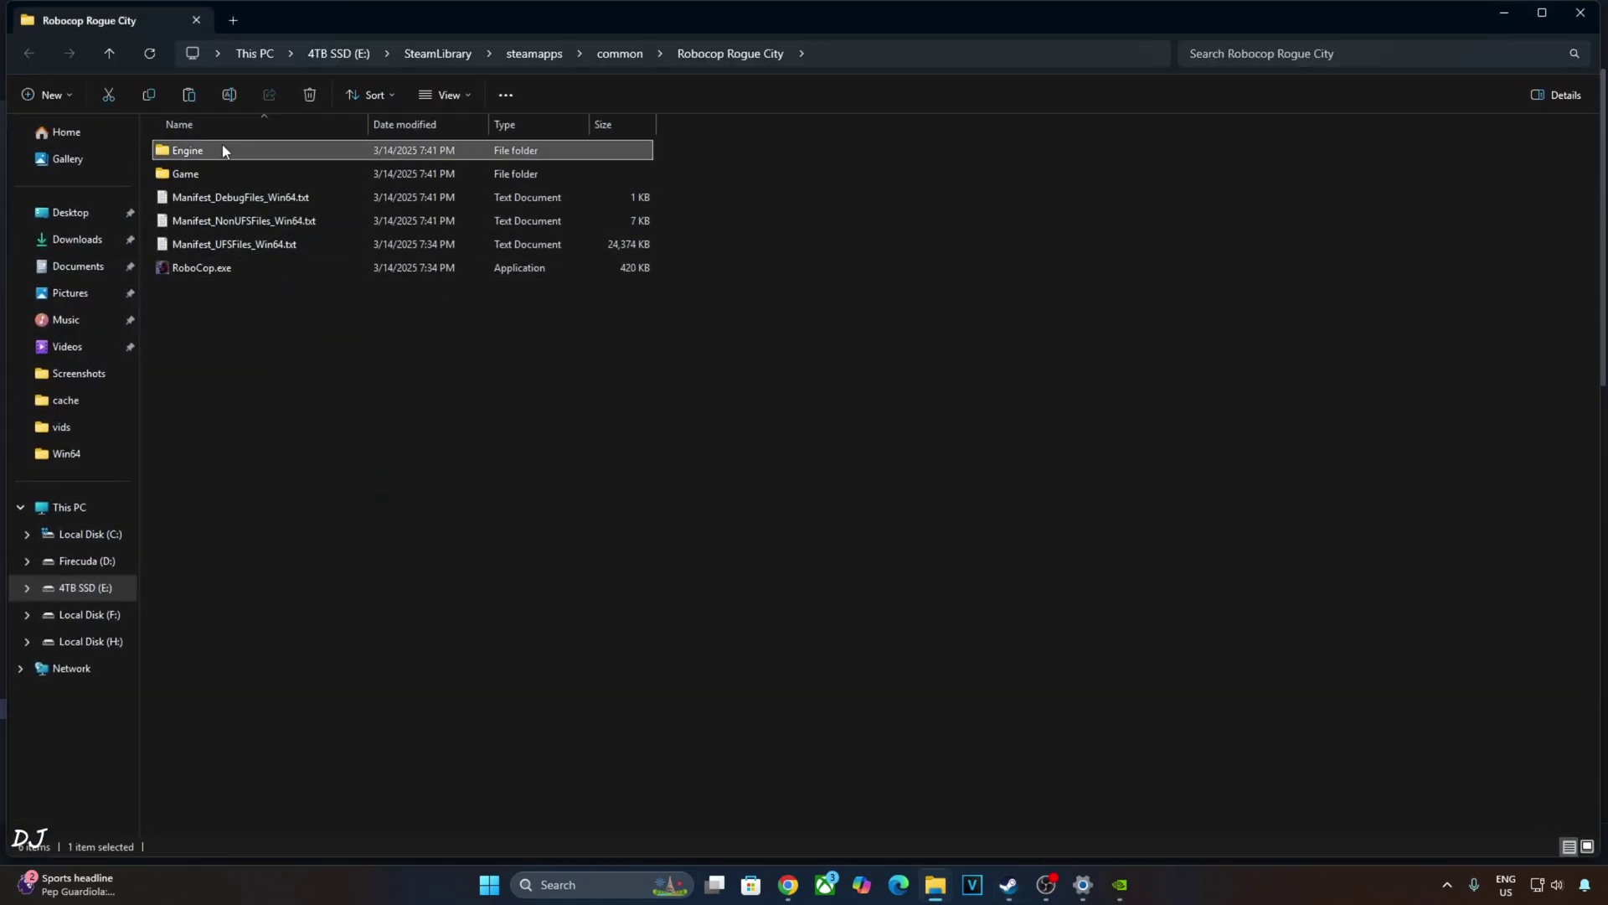
Step: Open the Engine\Plugins\Runtime\Nvidia\DLSS\Binaries\ThirdParty\Win64 folder inside the game's installation folder
{"action": "double_click", "coordinate": [223, 149]}
{"action": "double_click", "coordinate": [208, 199]}
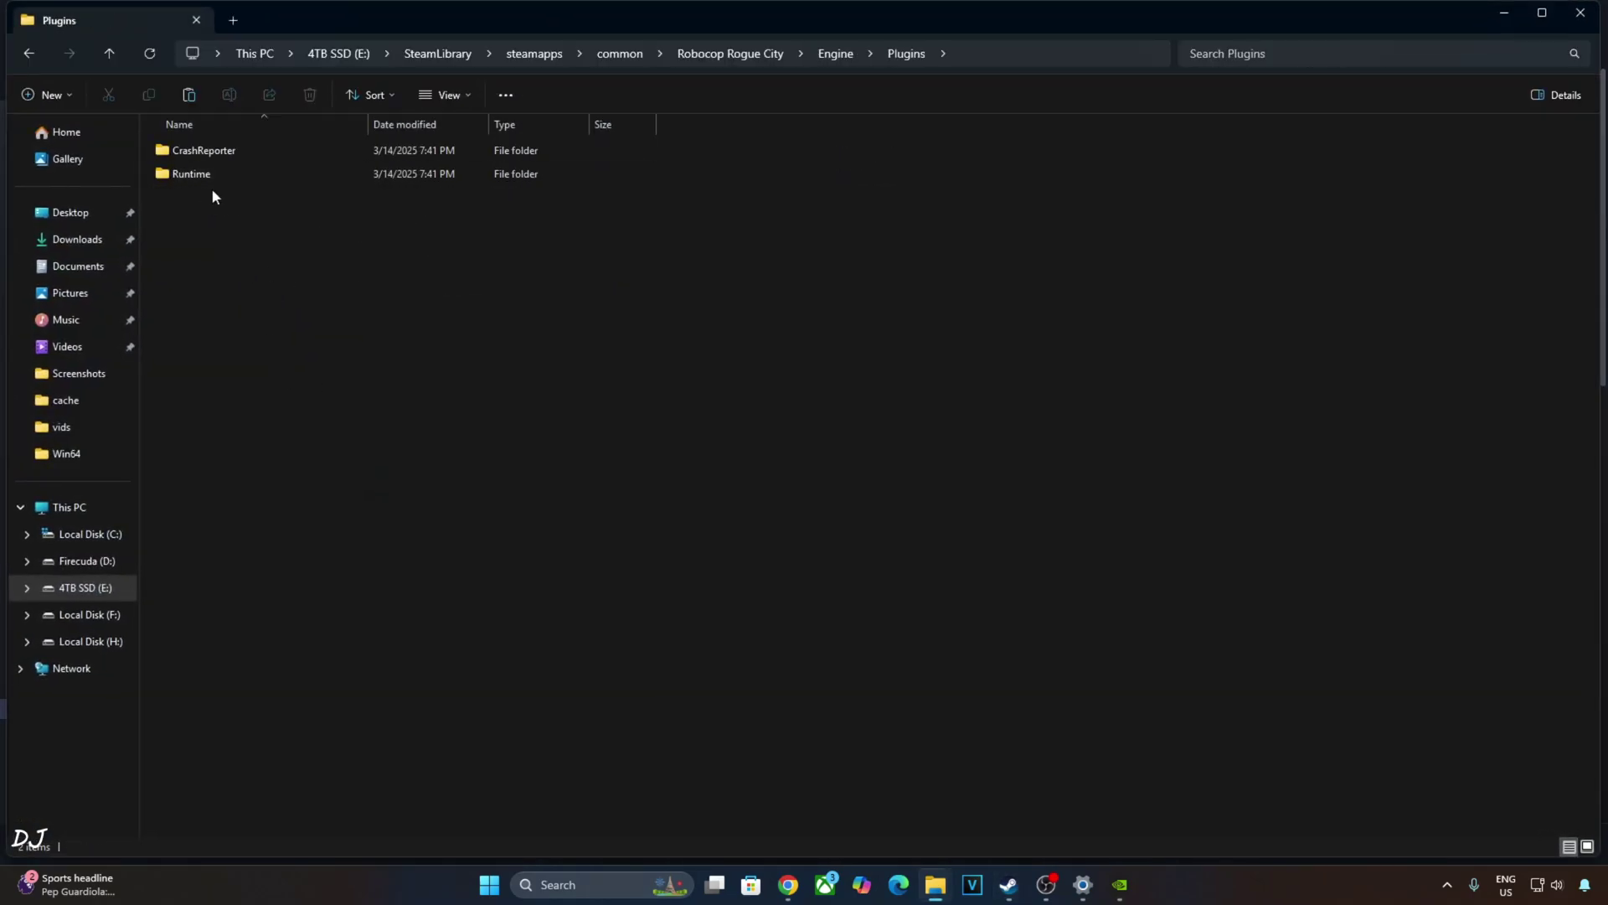
{"action": "double_click", "coordinate": [228, 174]}
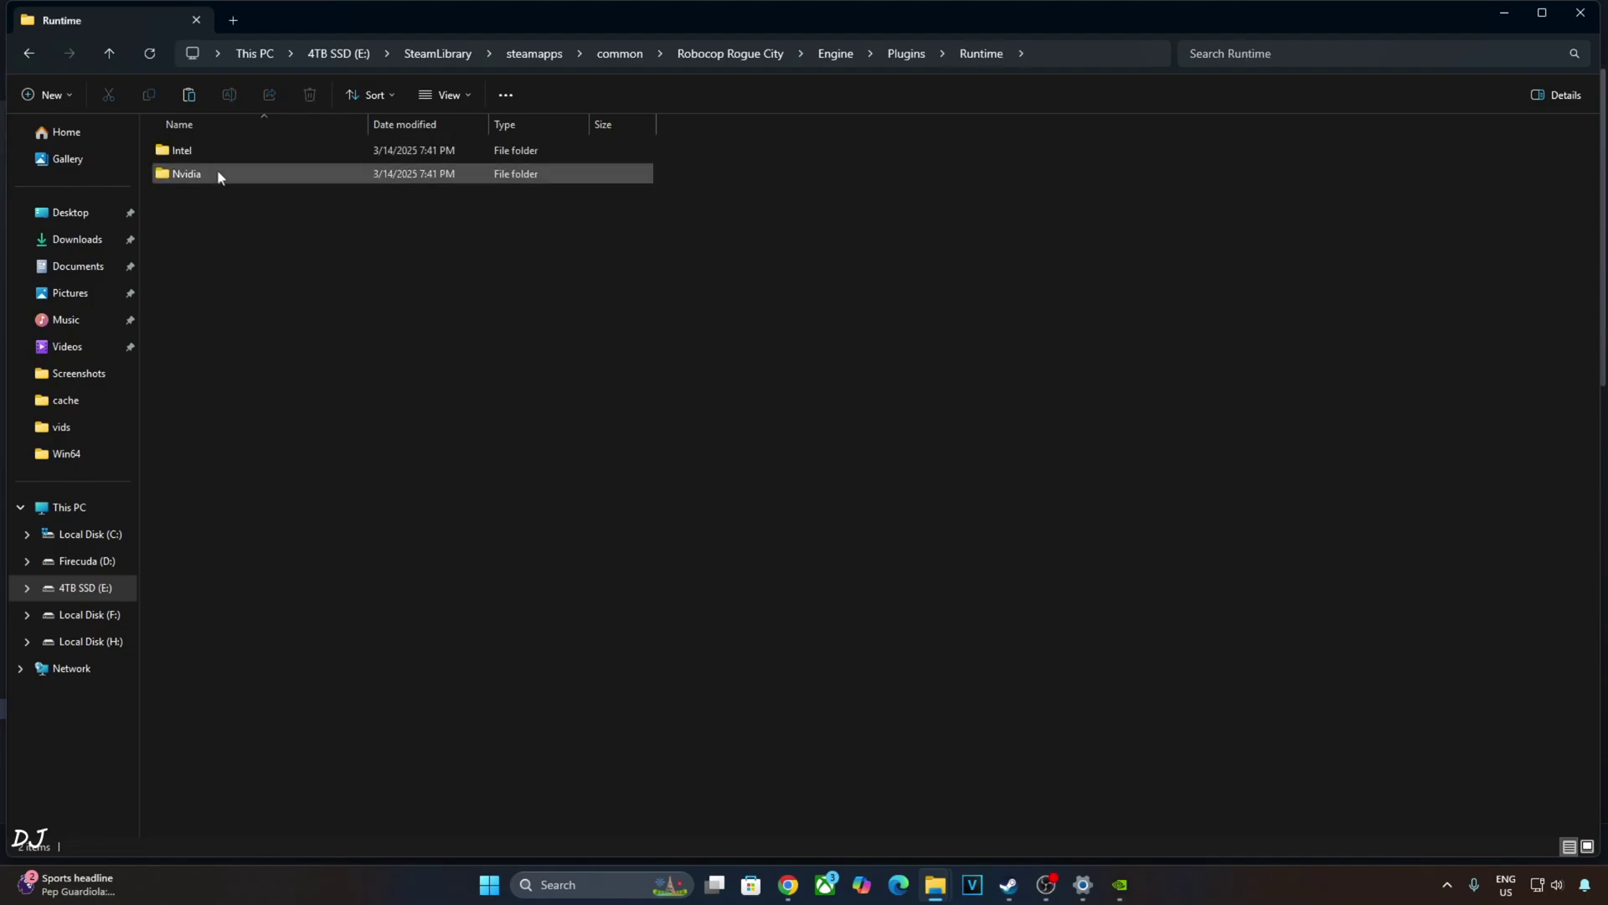
{"action": "double_click", "coordinate": [219, 171]}
{"action": "double_click", "coordinate": [223, 149]}
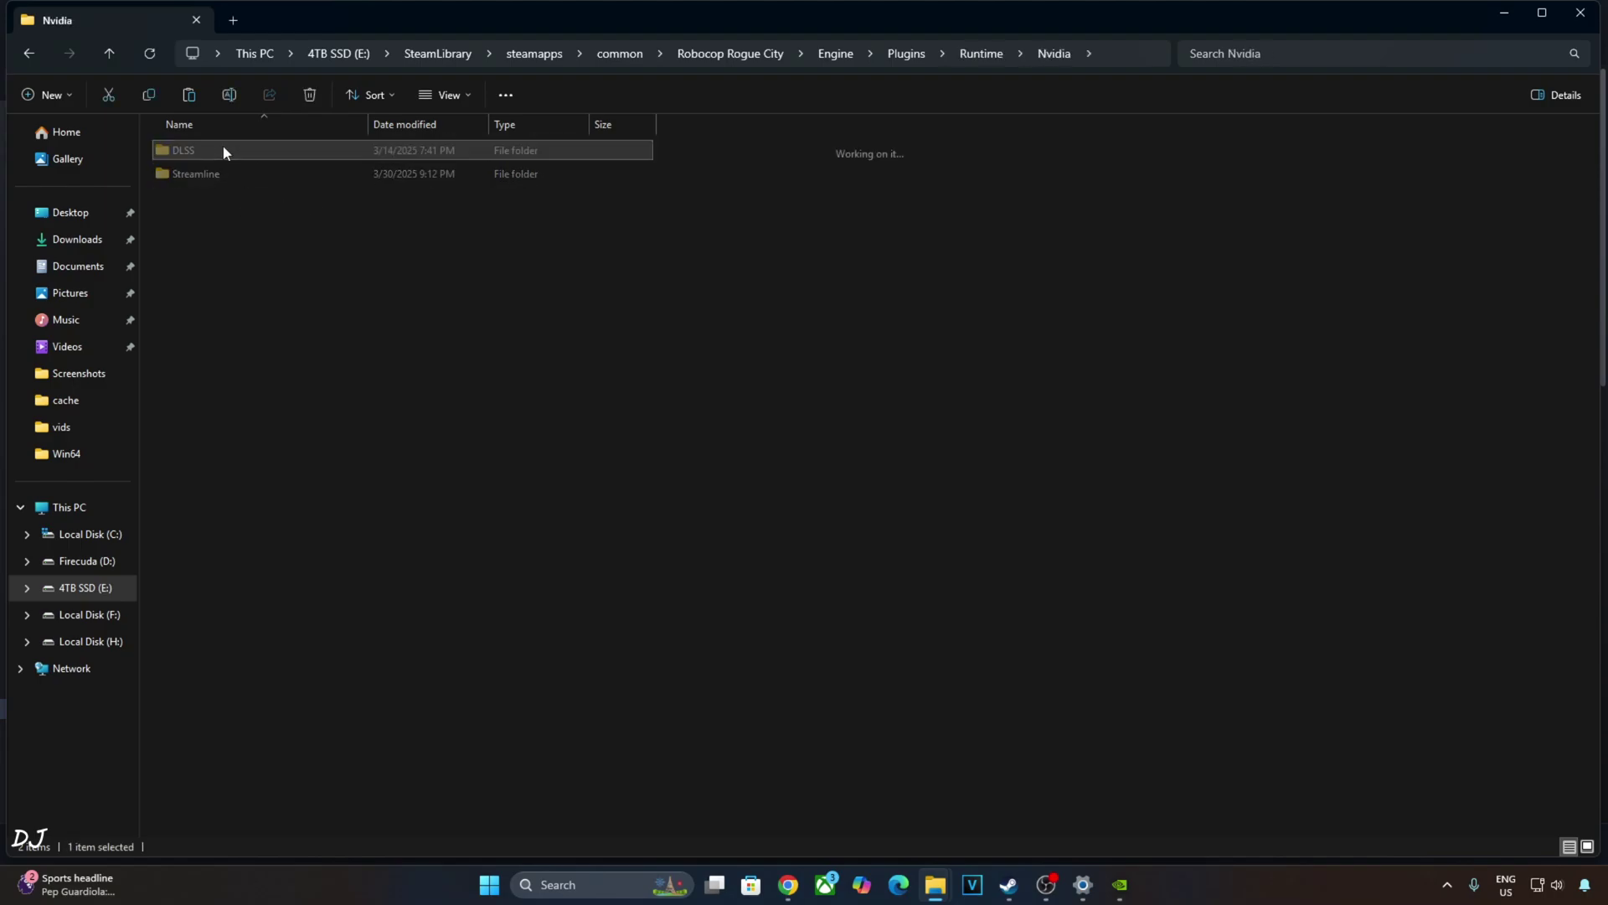
{"action": "double_click", "coordinate": [226, 151]}
{"action": "double_click", "coordinate": [218, 151]}
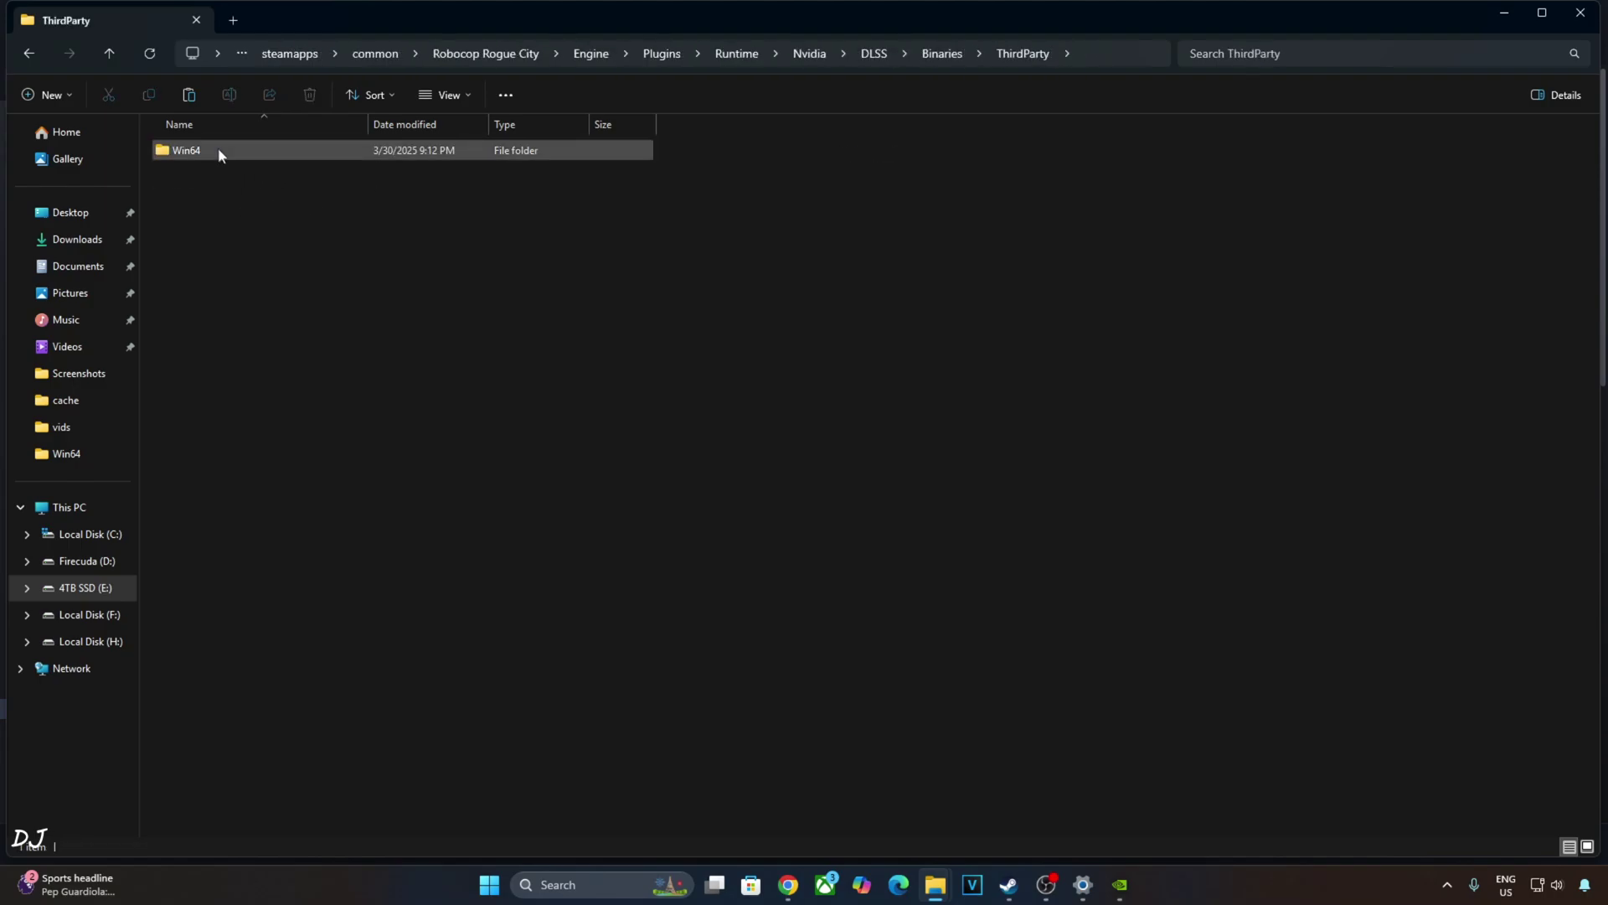
{"action": "double_click", "coordinate": [243, 152]}
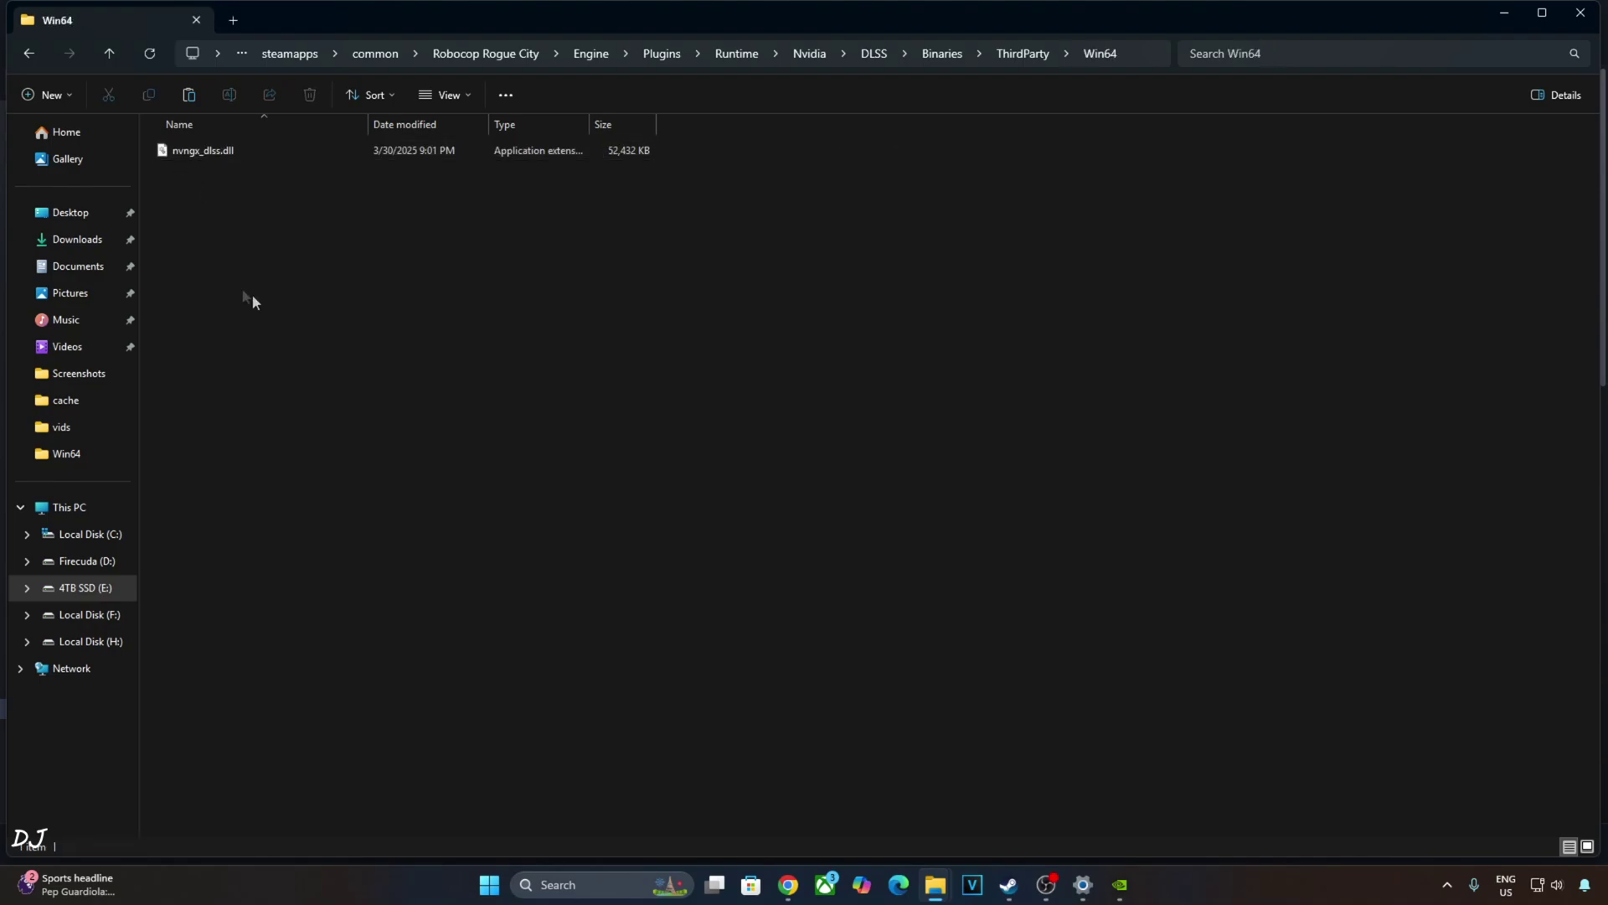
Step: Paste the copied nvngx_dlss.dll into the Win64 folder, replacing the existing file, and check the file version before and after
{"action": "mouse_move", "coordinate": [213, 159]}
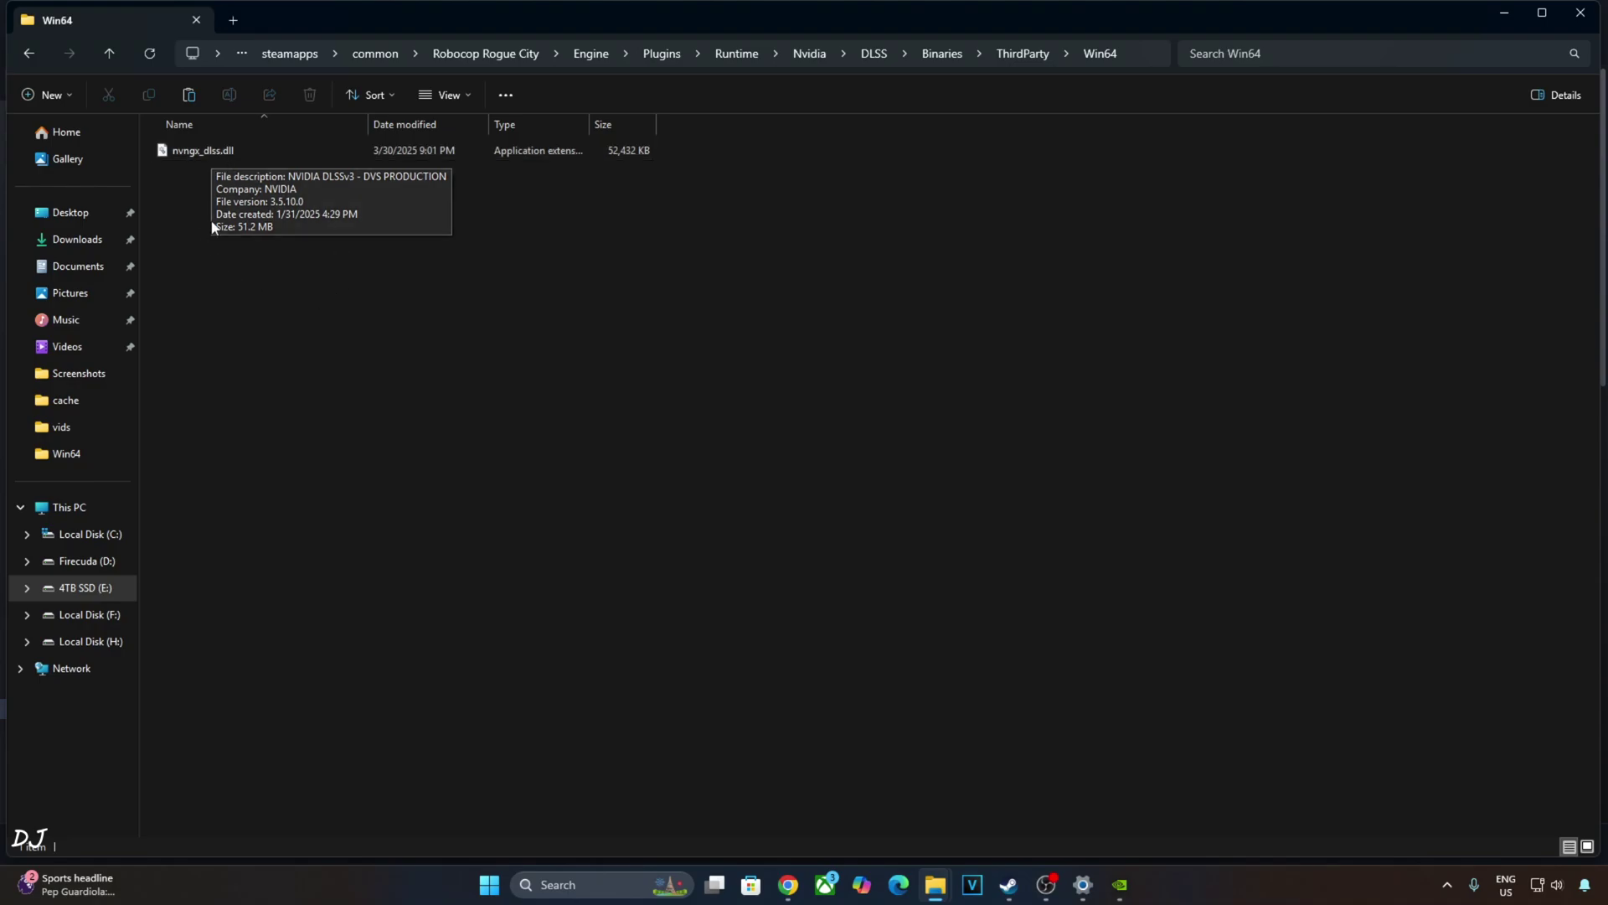
{"action": "right_click", "coordinate": [213, 259]}
{"action": "left_click", "coordinate": [238, 281]}
{"action": "left_click", "coordinate": [659, 316]}
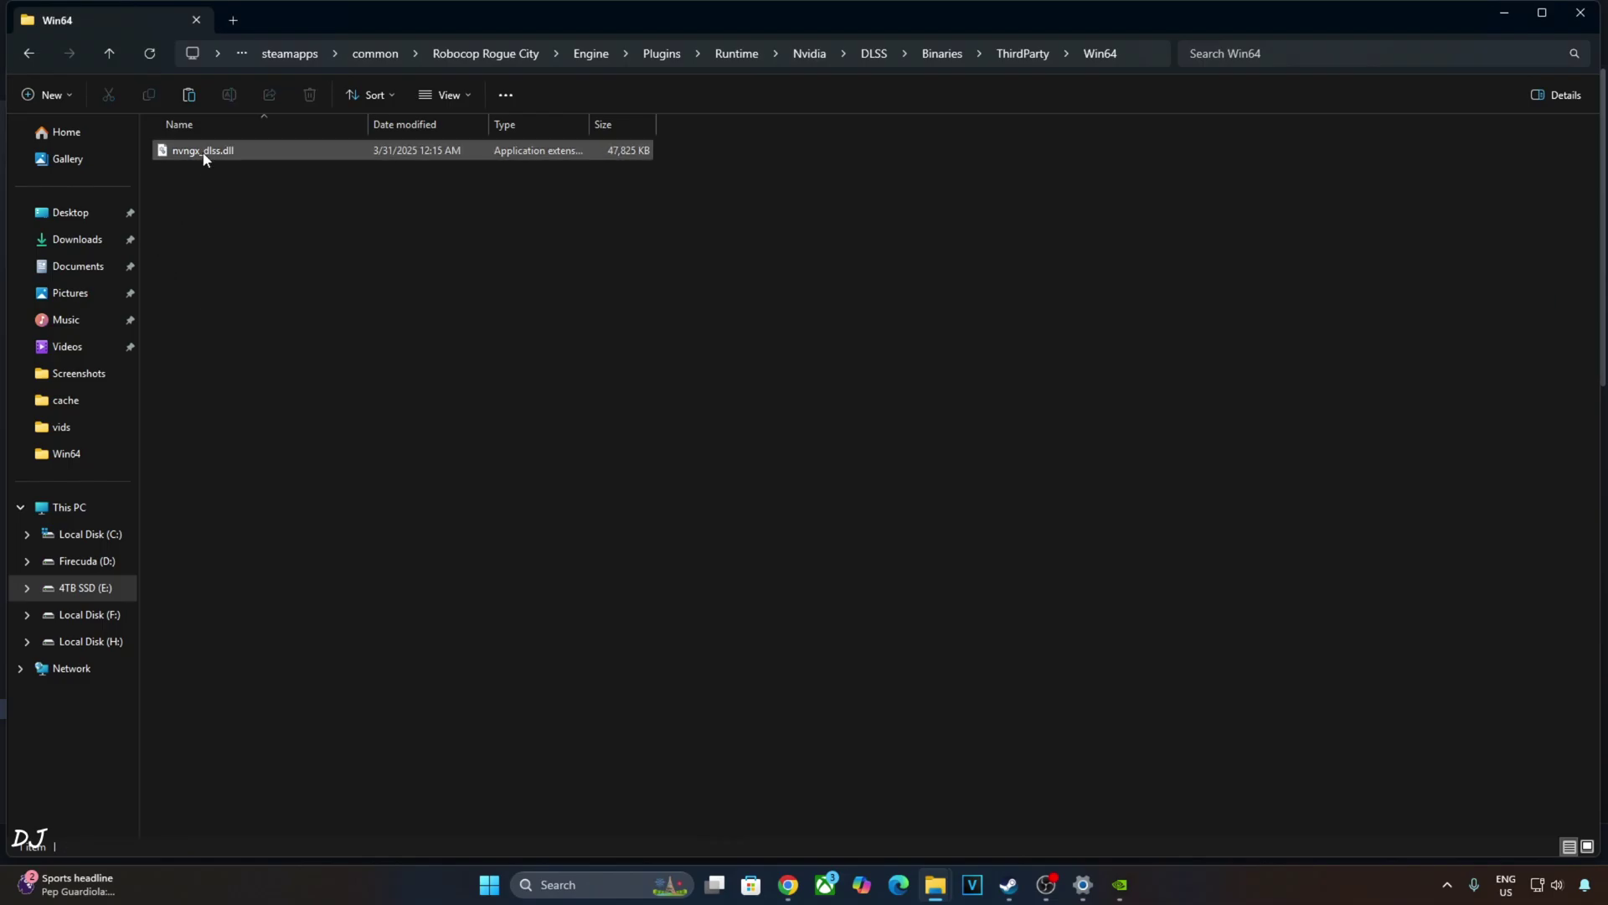
{"action": "mouse_move", "coordinate": [205, 159]}
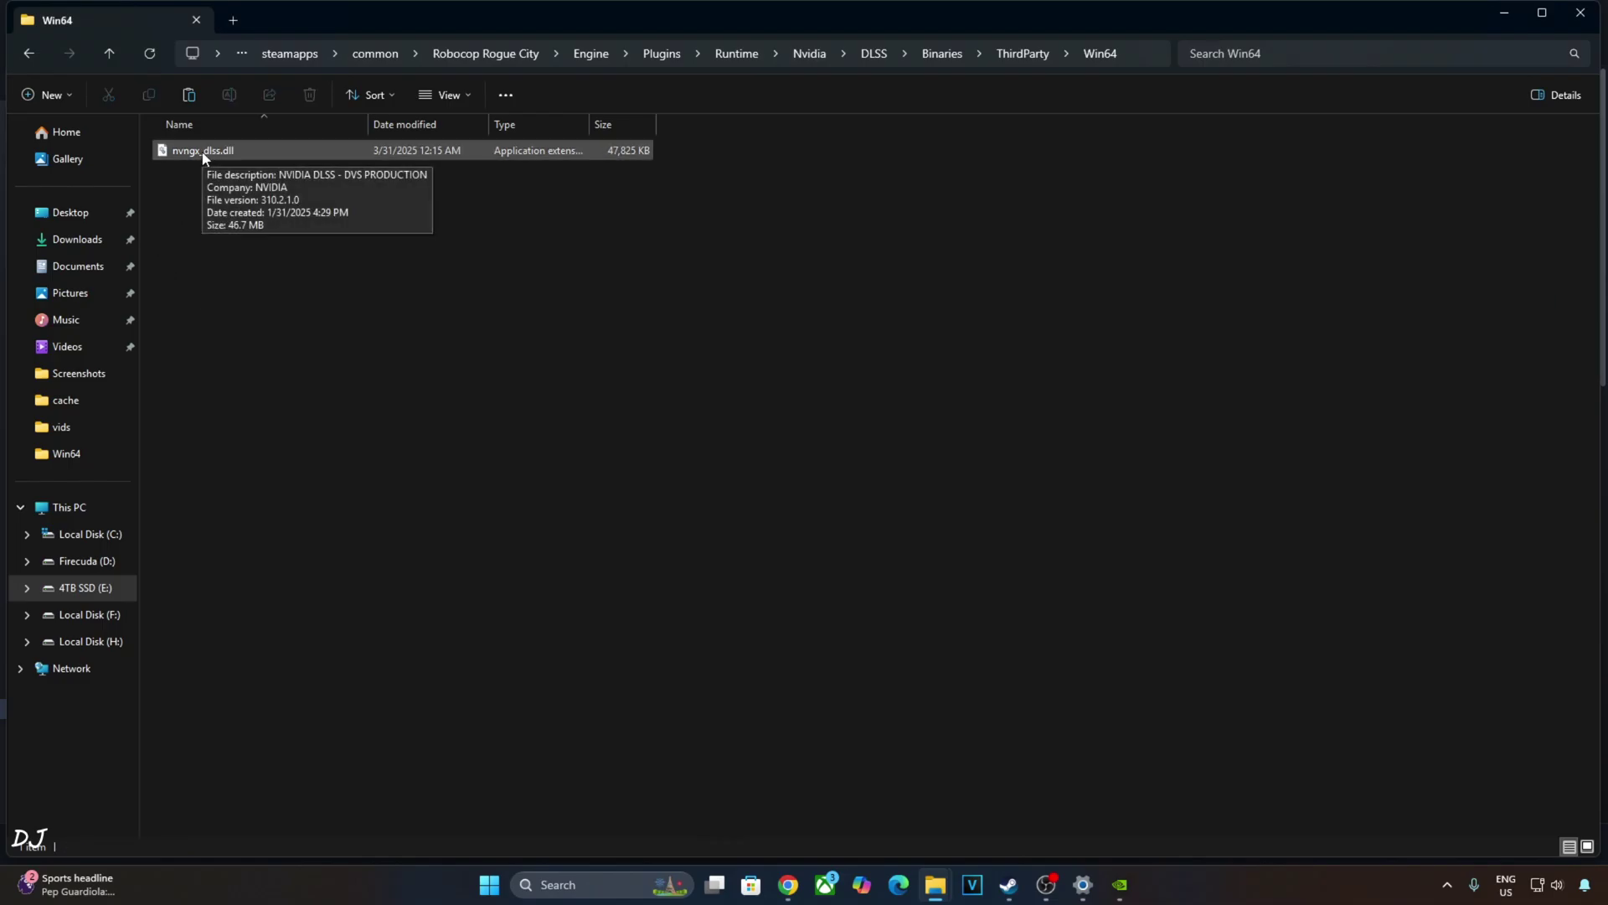
Step: Switch to Steam, launch RoboCop: Rogue City and open the game's options
{"action": "left_click", "coordinate": [1008, 884]}
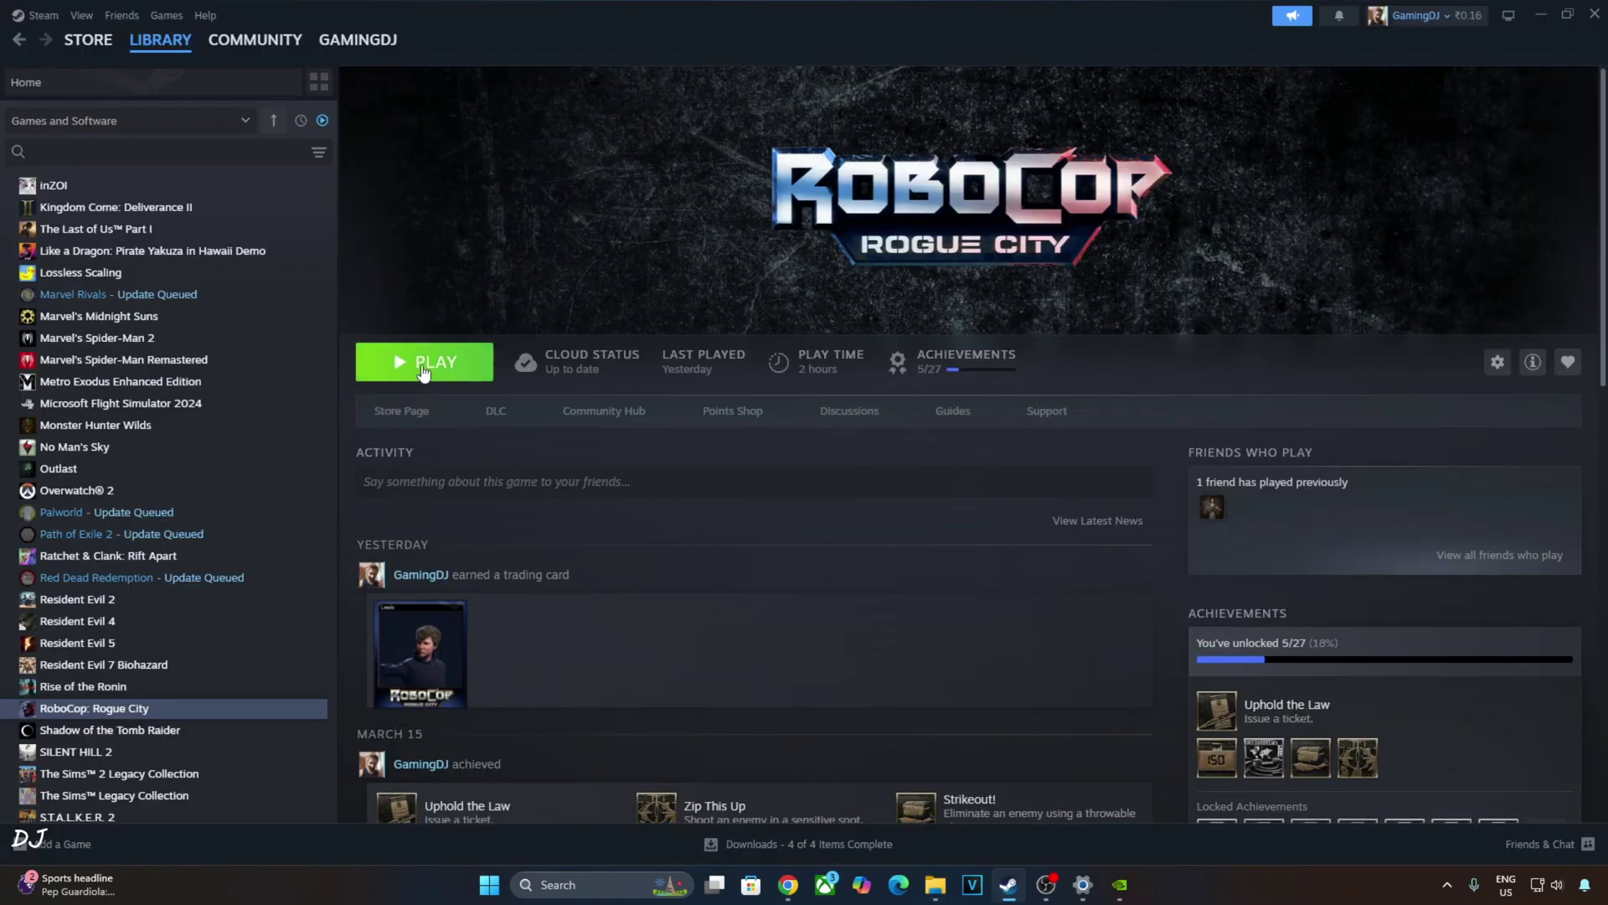
{"action": "left_click", "coordinate": [423, 372]}
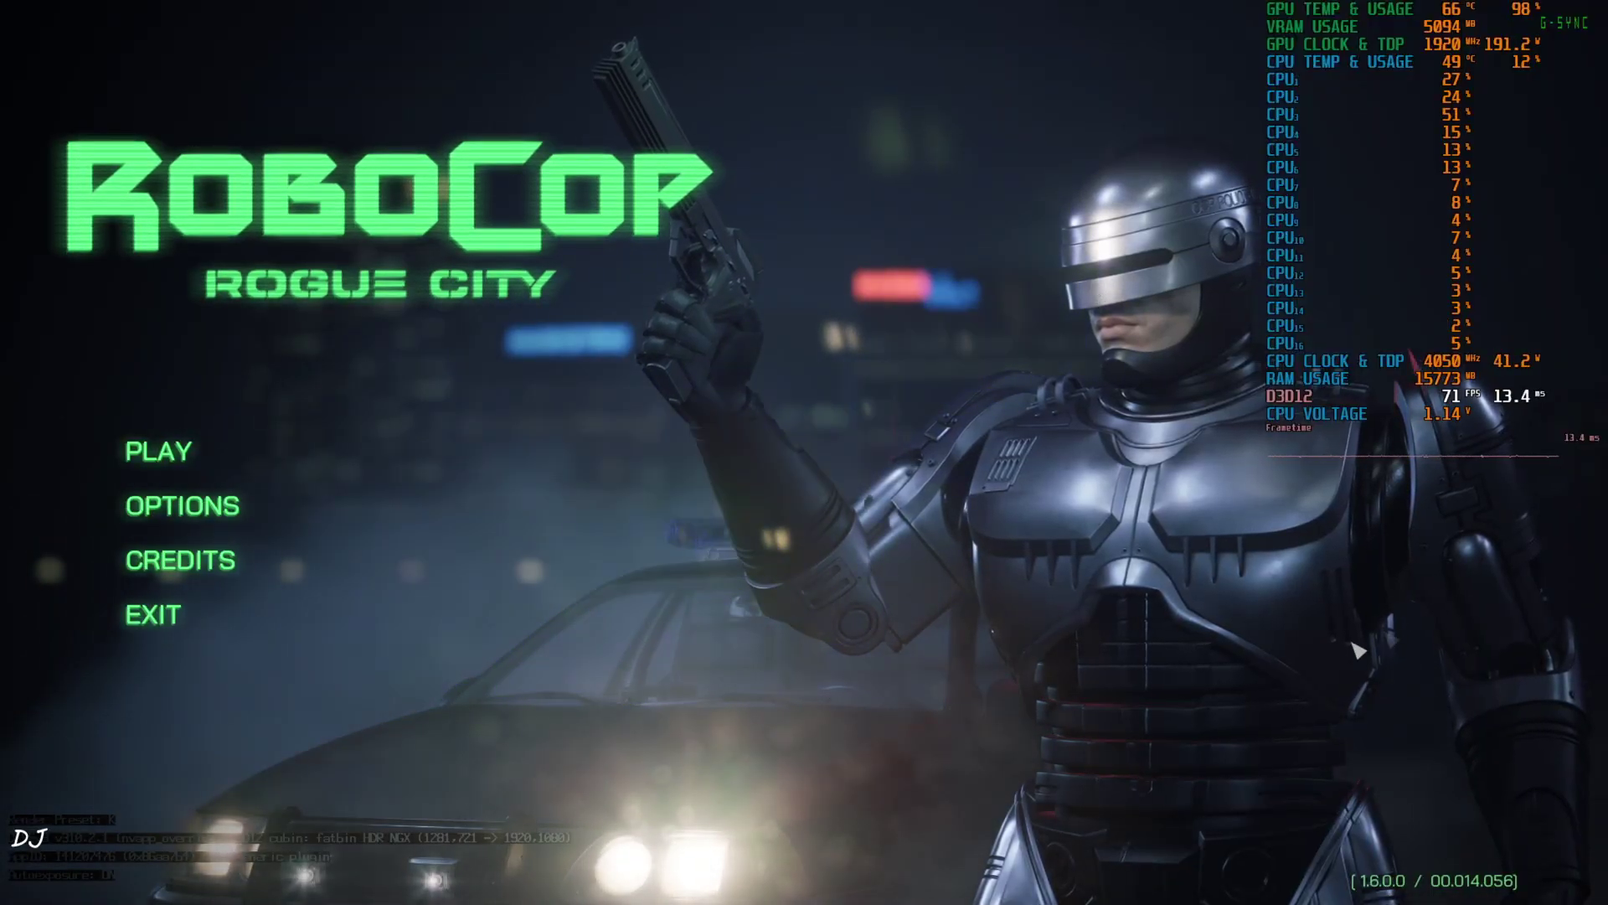
{"action": "left_click", "coordinate": [654, 524]}
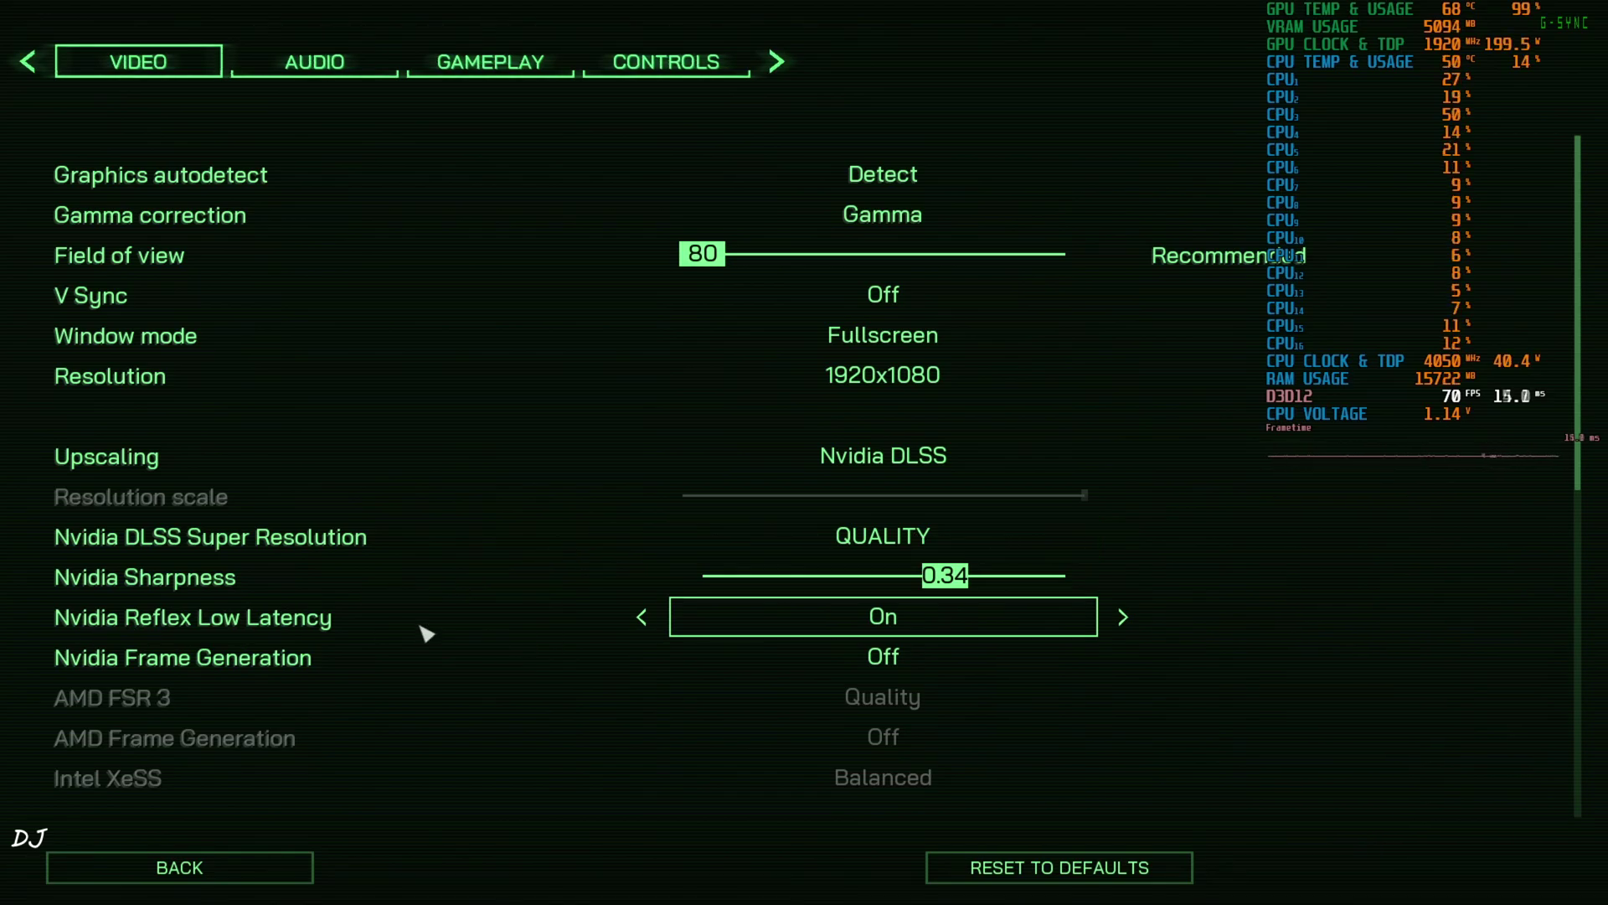
Step: Examine the video settings from upscaling and frame generation down to high quality lumen reflections, and return to the main menu
{"action": "scroll", "coordinate": [531, 668], "scroll_direction": "down", "scroll_amount": 3}
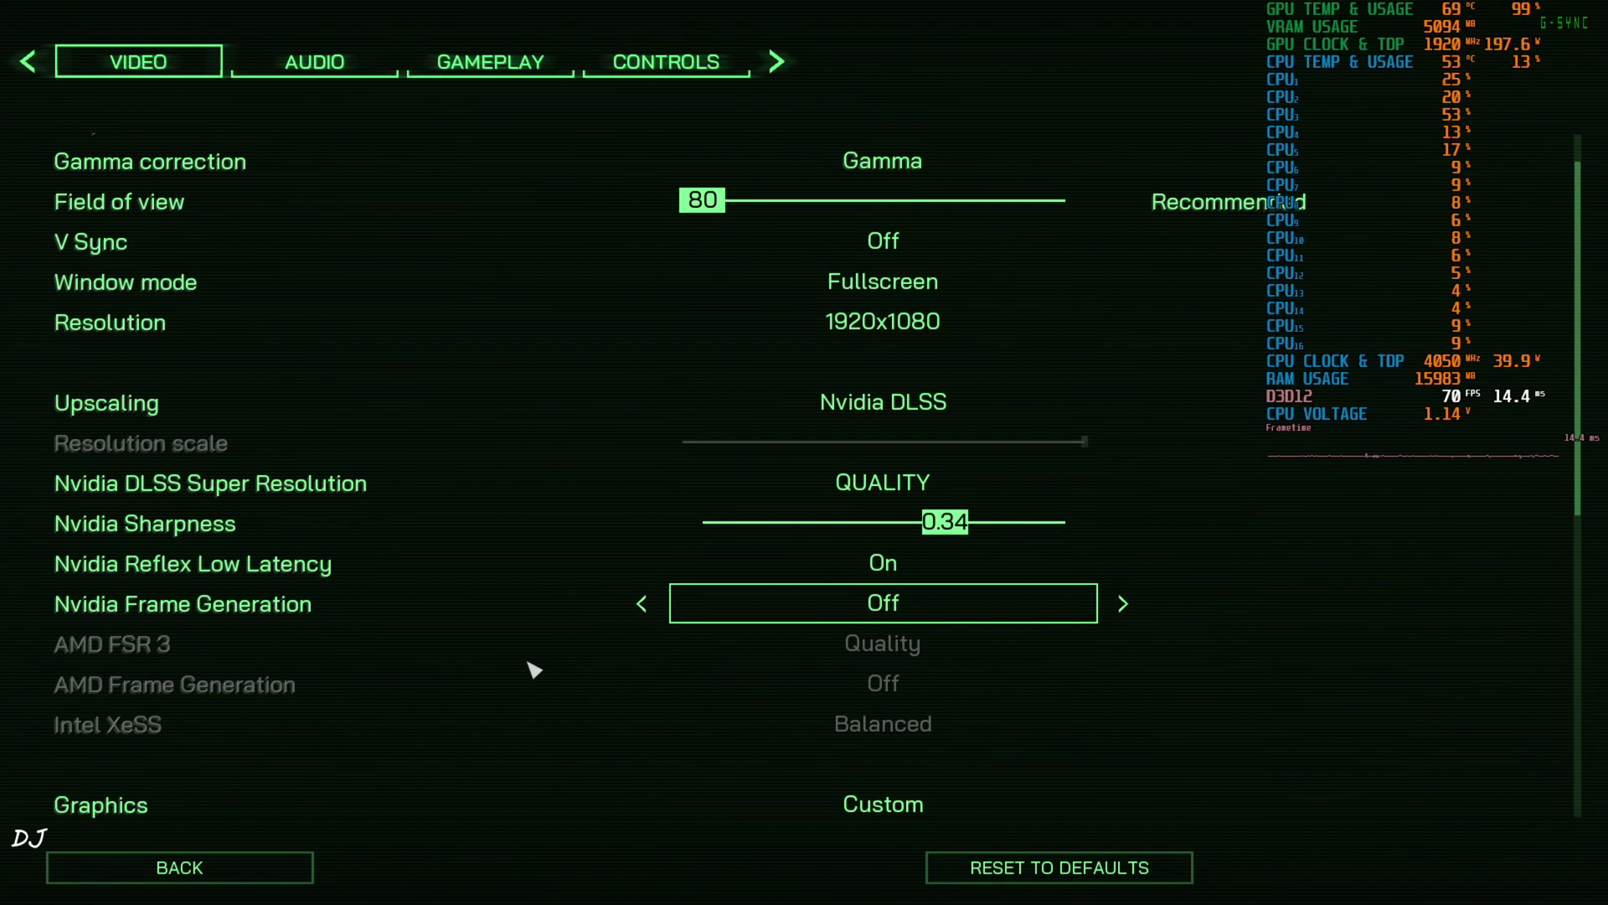
{"action": "scroll", "coordinate": [144, 573], "scroll_direction": "down", "scroll_amount": 7}
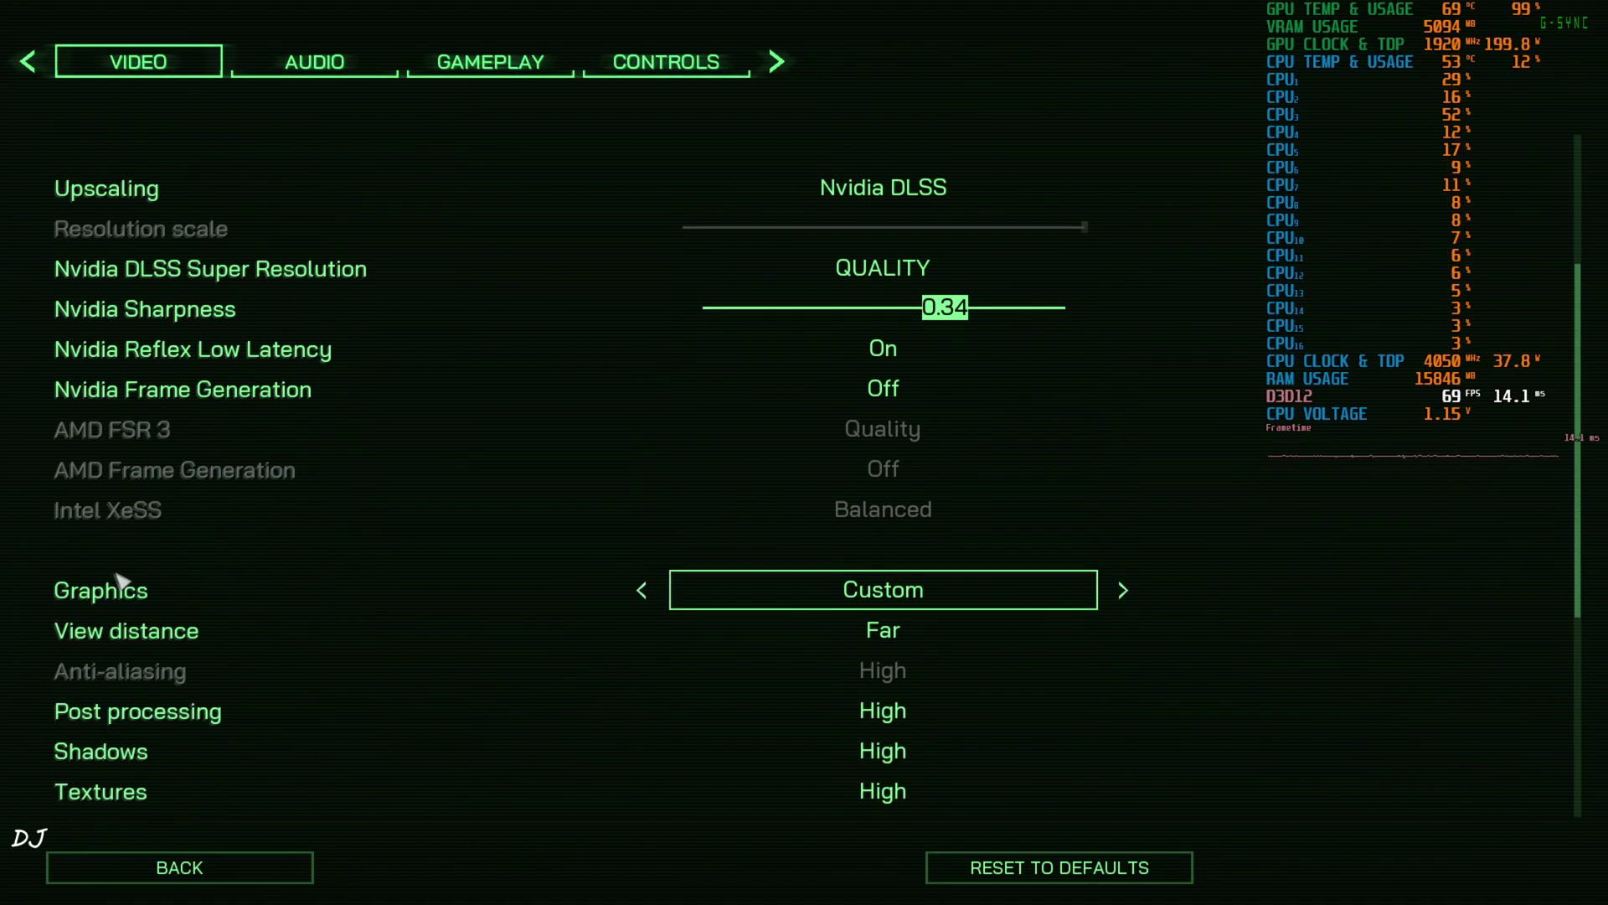
{"action": "scroll", "coordinate": [151, 592], "scroll_direction": "down", "scroll_amount": 5}
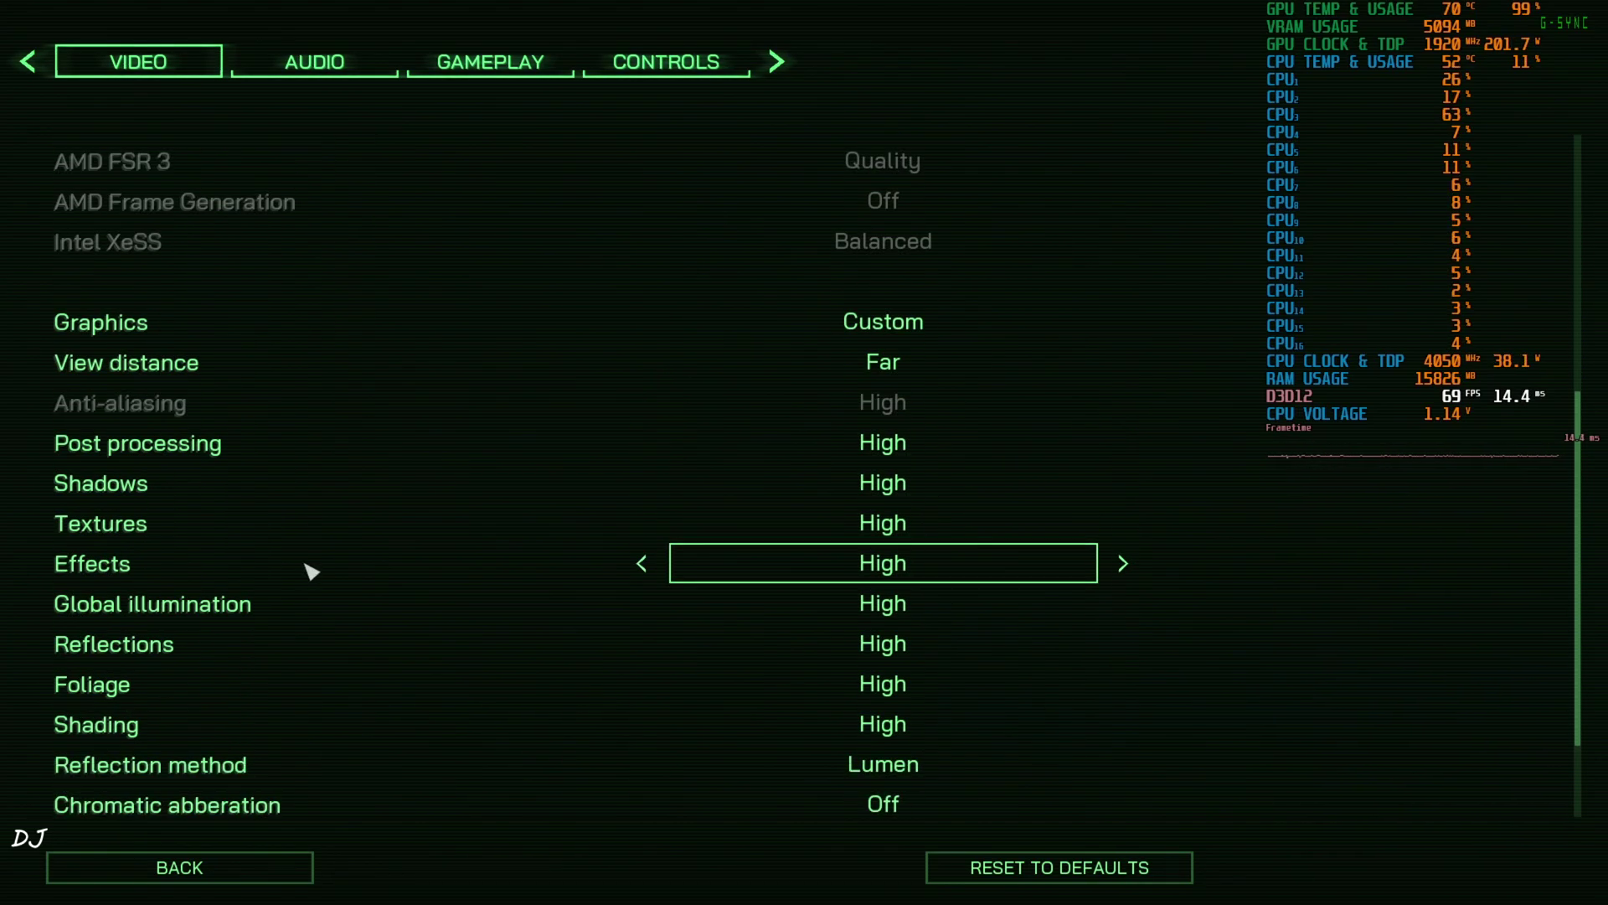
{"action": "scroll", "coordinate": [311, 573], "scroll_direction": "down", "scroll_amount": 1}
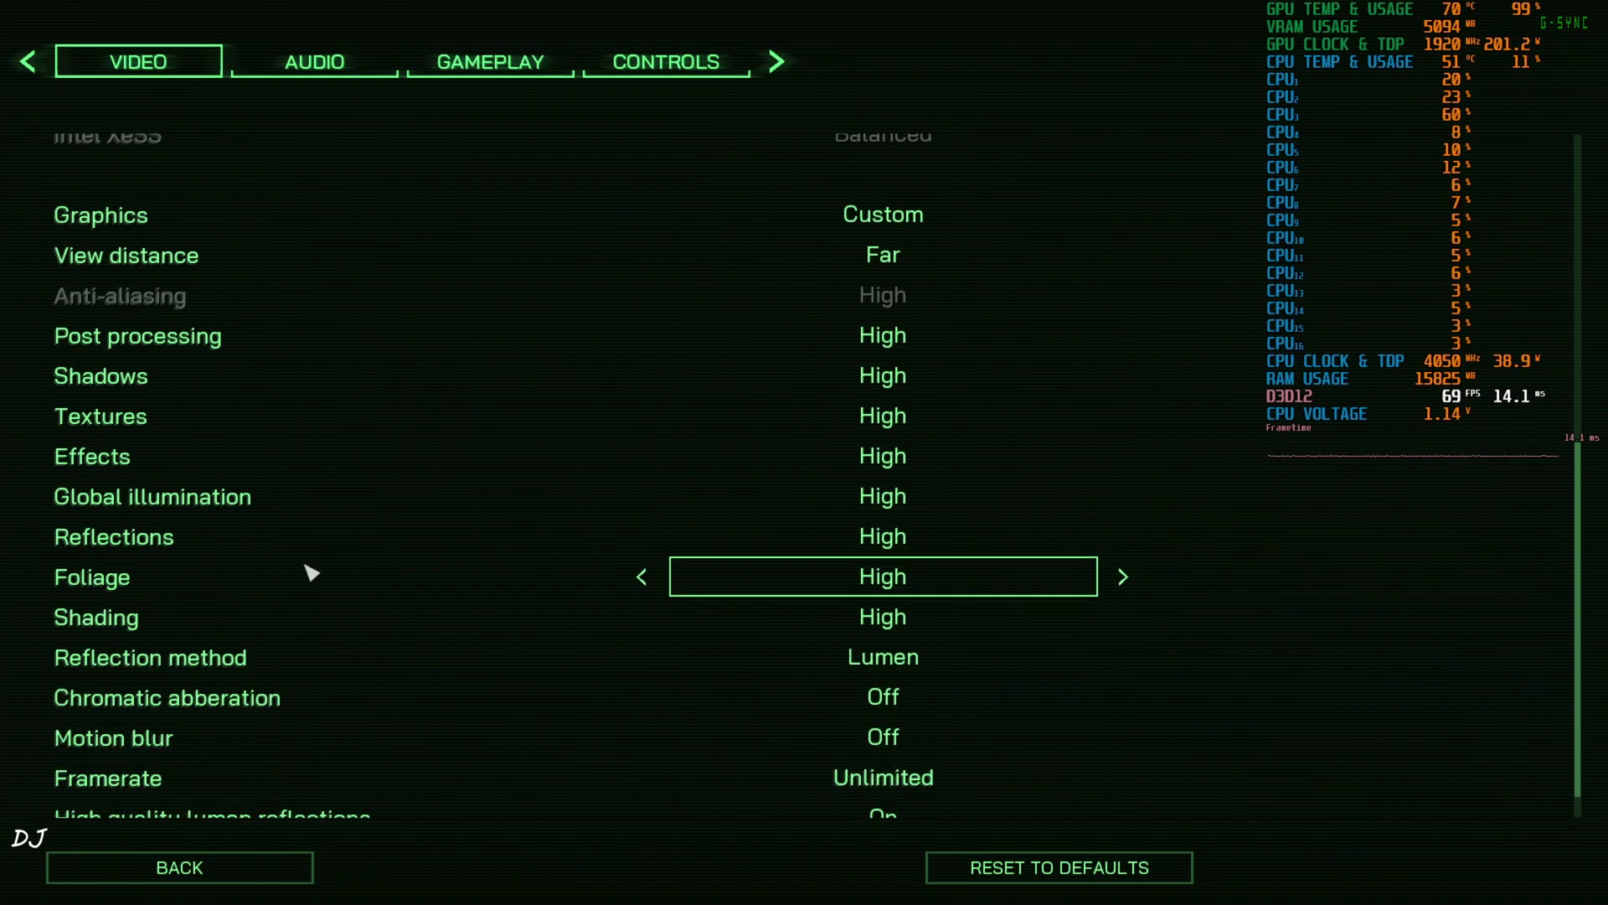
{"action": "scroll", "coordinate": [311, 573], "scroll_direction": "down", "scroll_amount": 1}
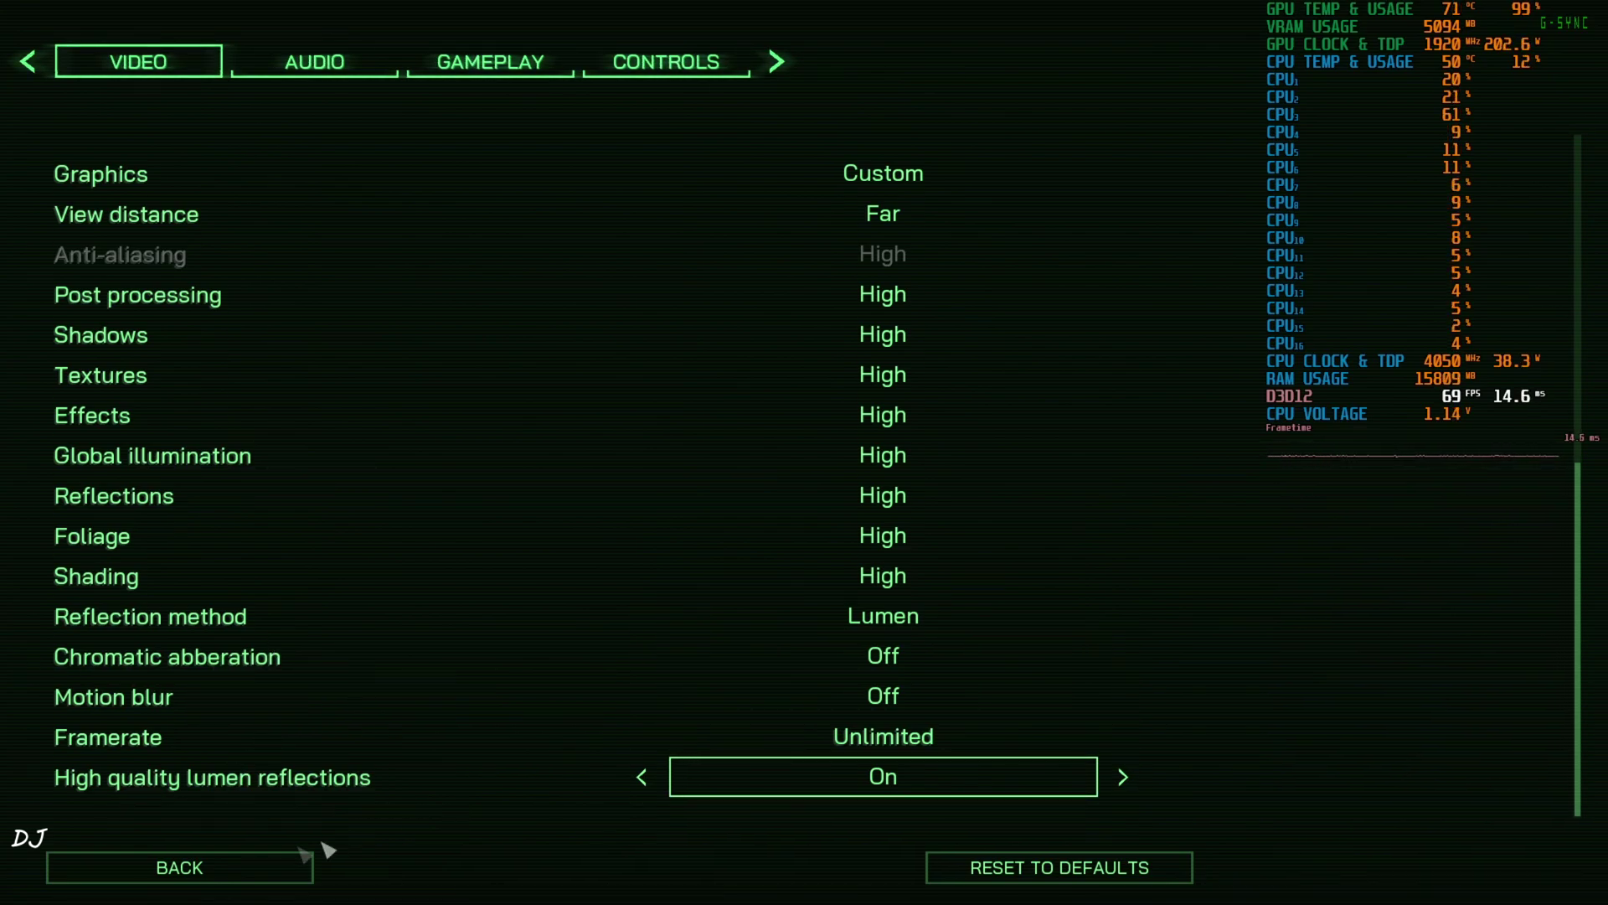
{"action": "left_click", "coordinate": [243, 876]}
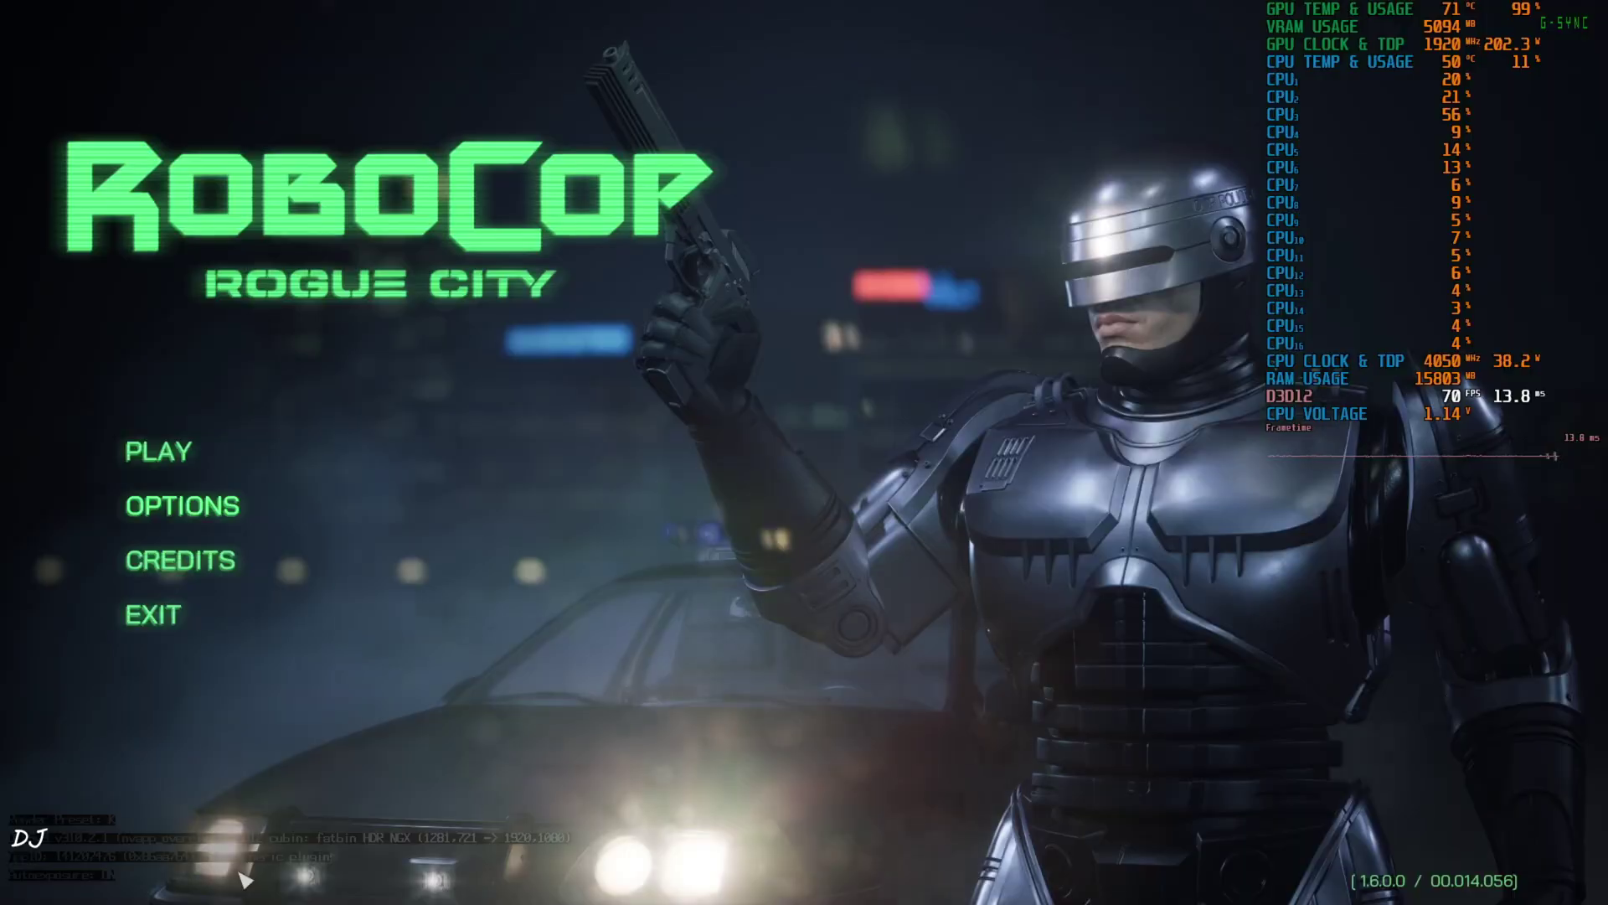
Step: Load into the game and walk through the streets, examining the frame rate with DLSS Quality and Nvidia Frame Generation off
{"action": "left_click", "coordinate": [193, 449]}
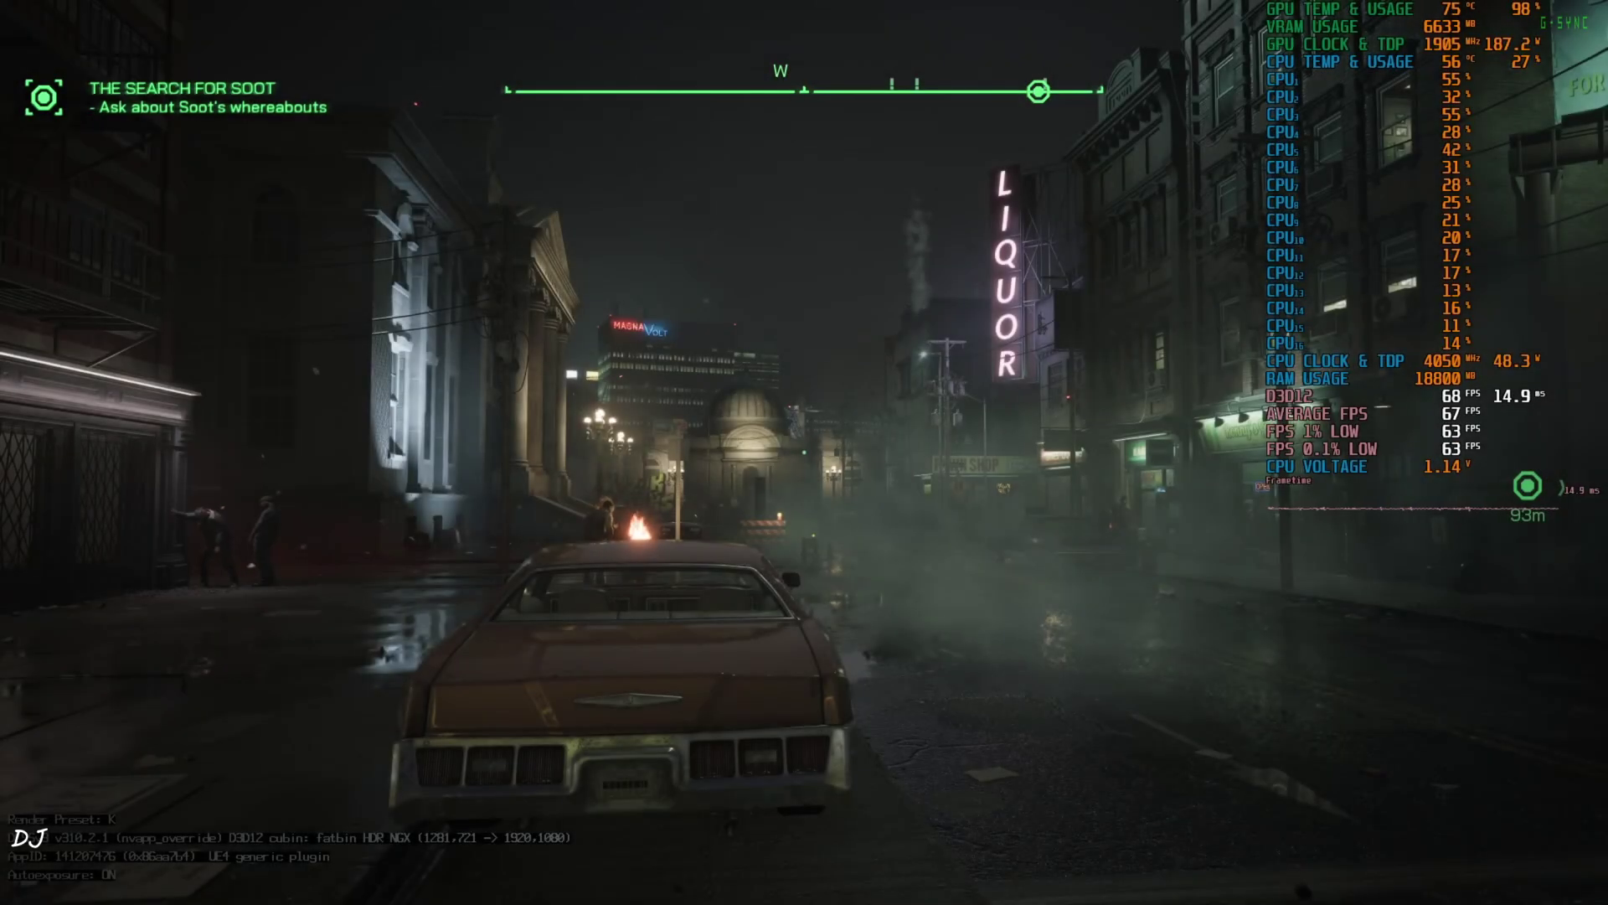
{"action": "key", "text": "w"}
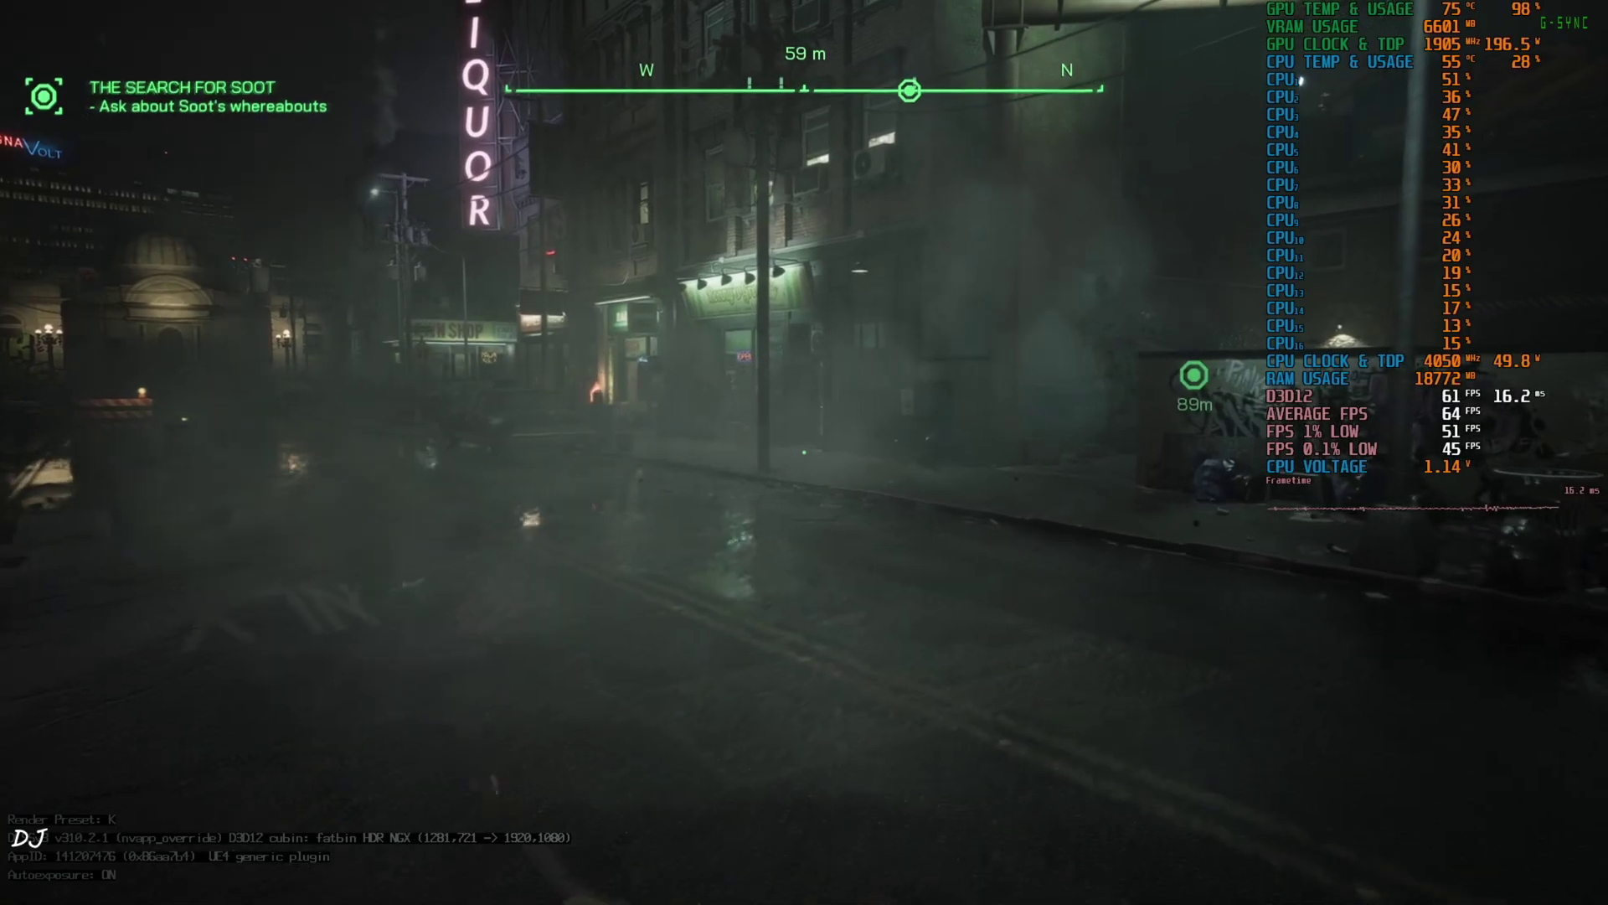
{"action": "key", "text": "w"}
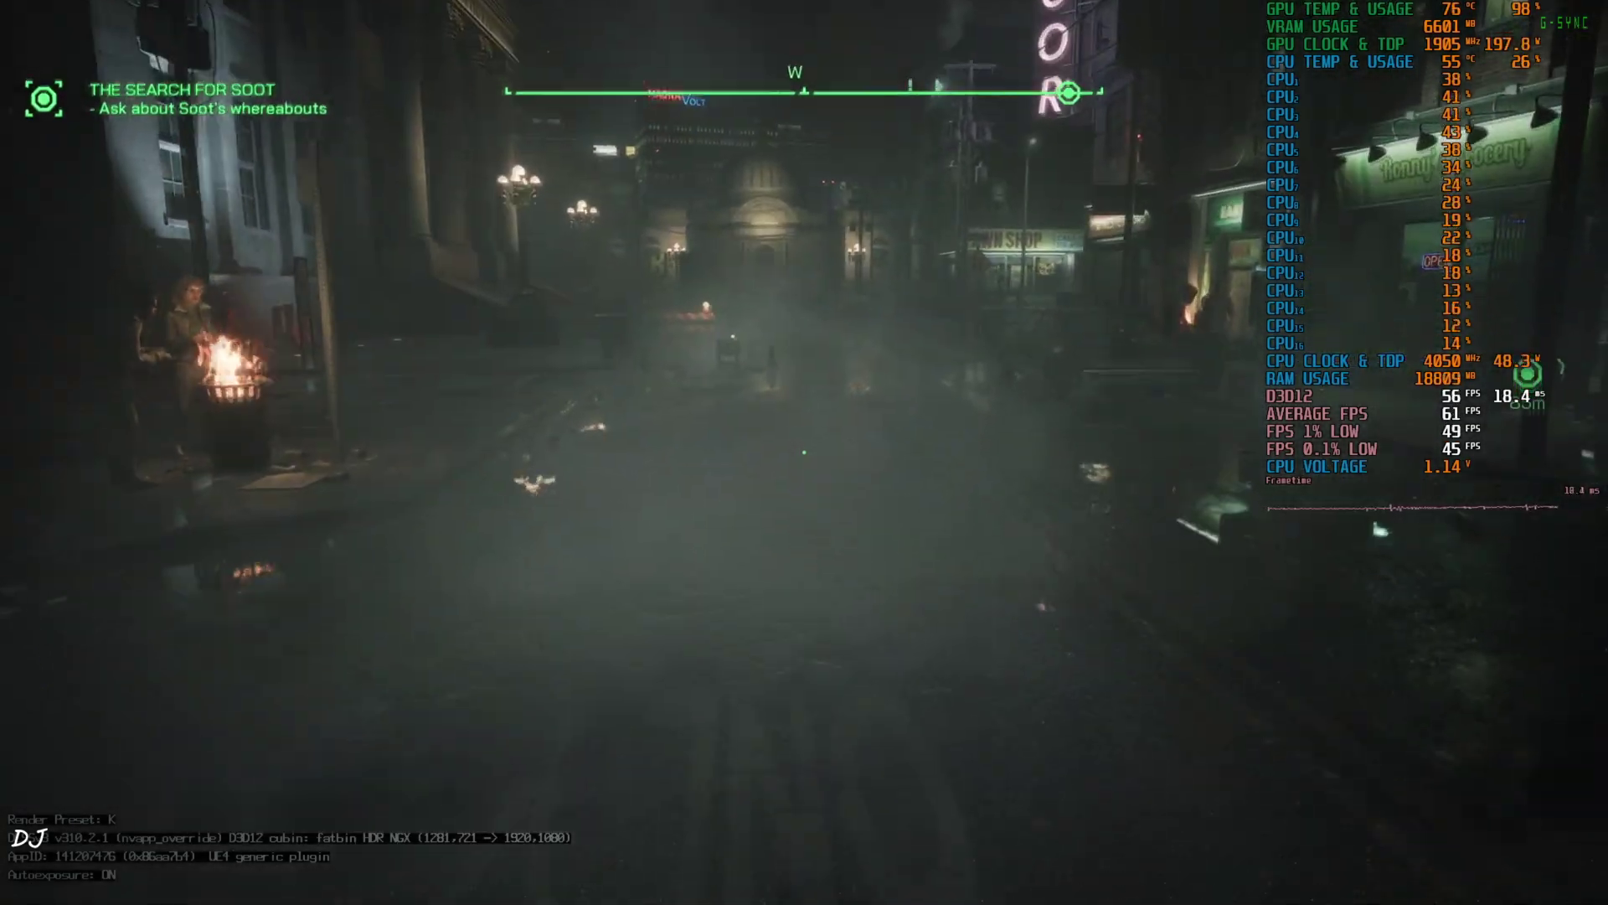
{"action": "key", "text": "w"}
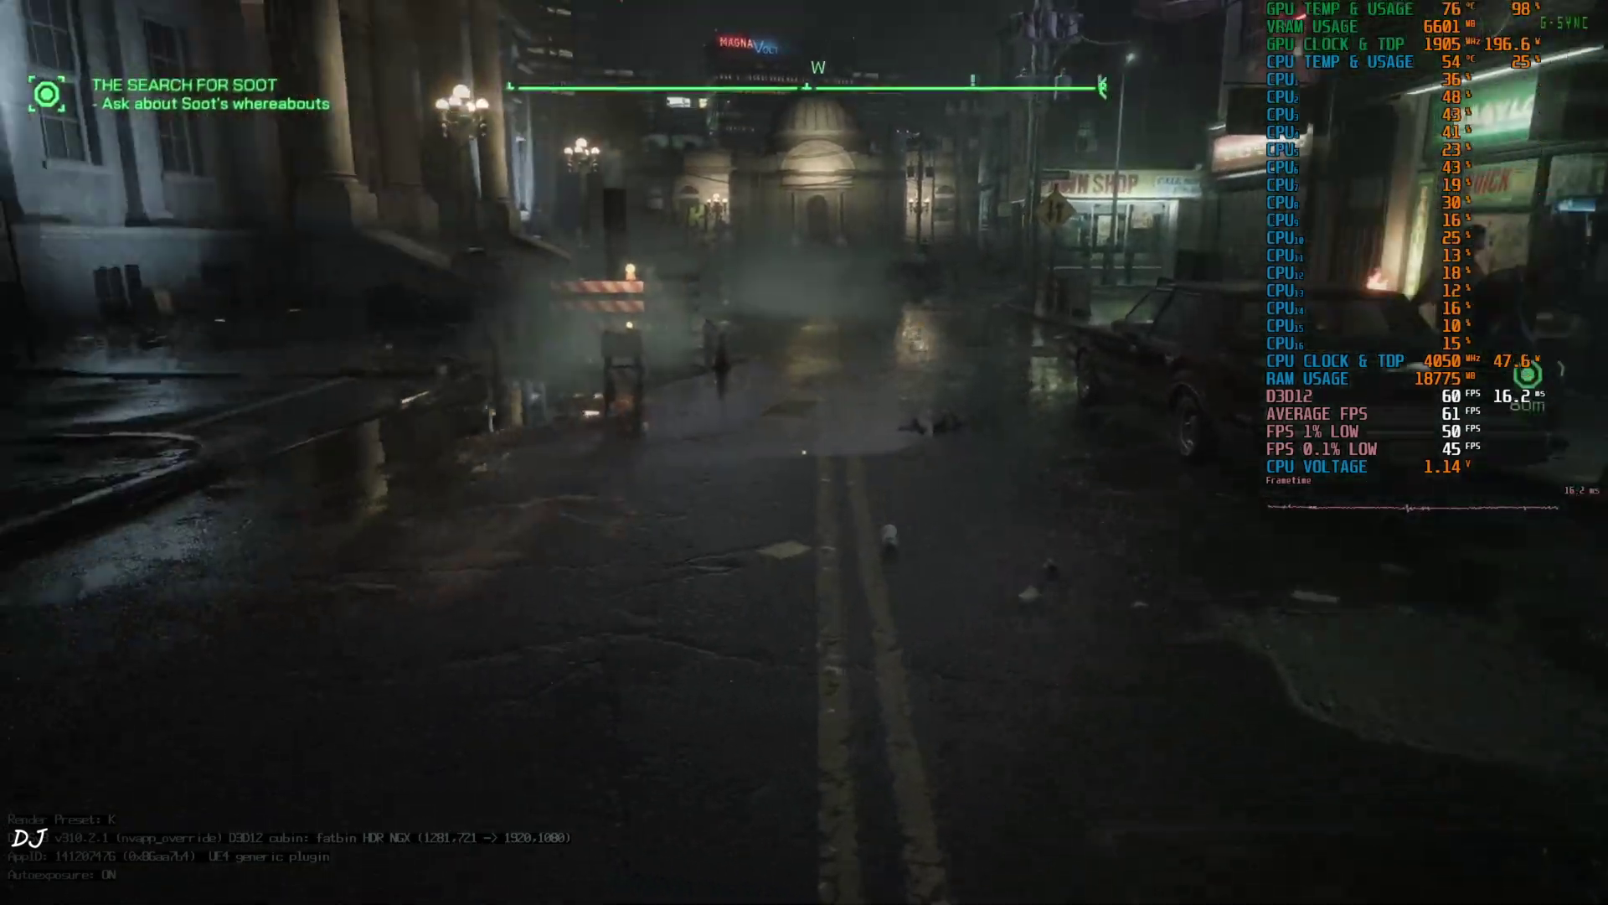
{"action": "key", "text": "w"}
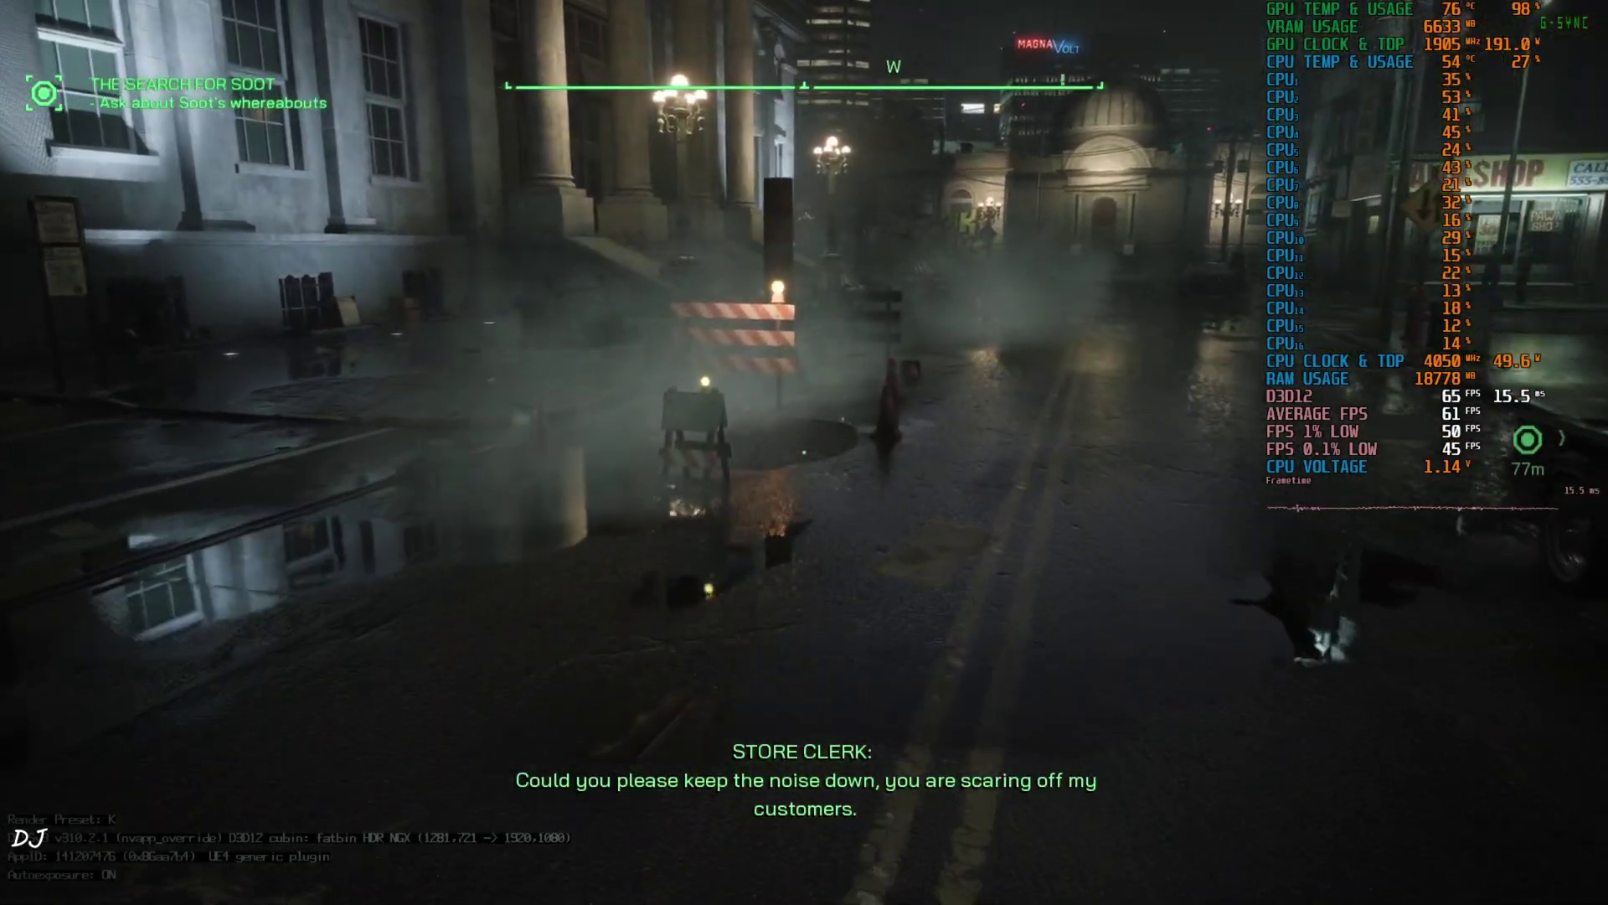
{"action": "key", "text": "w"}
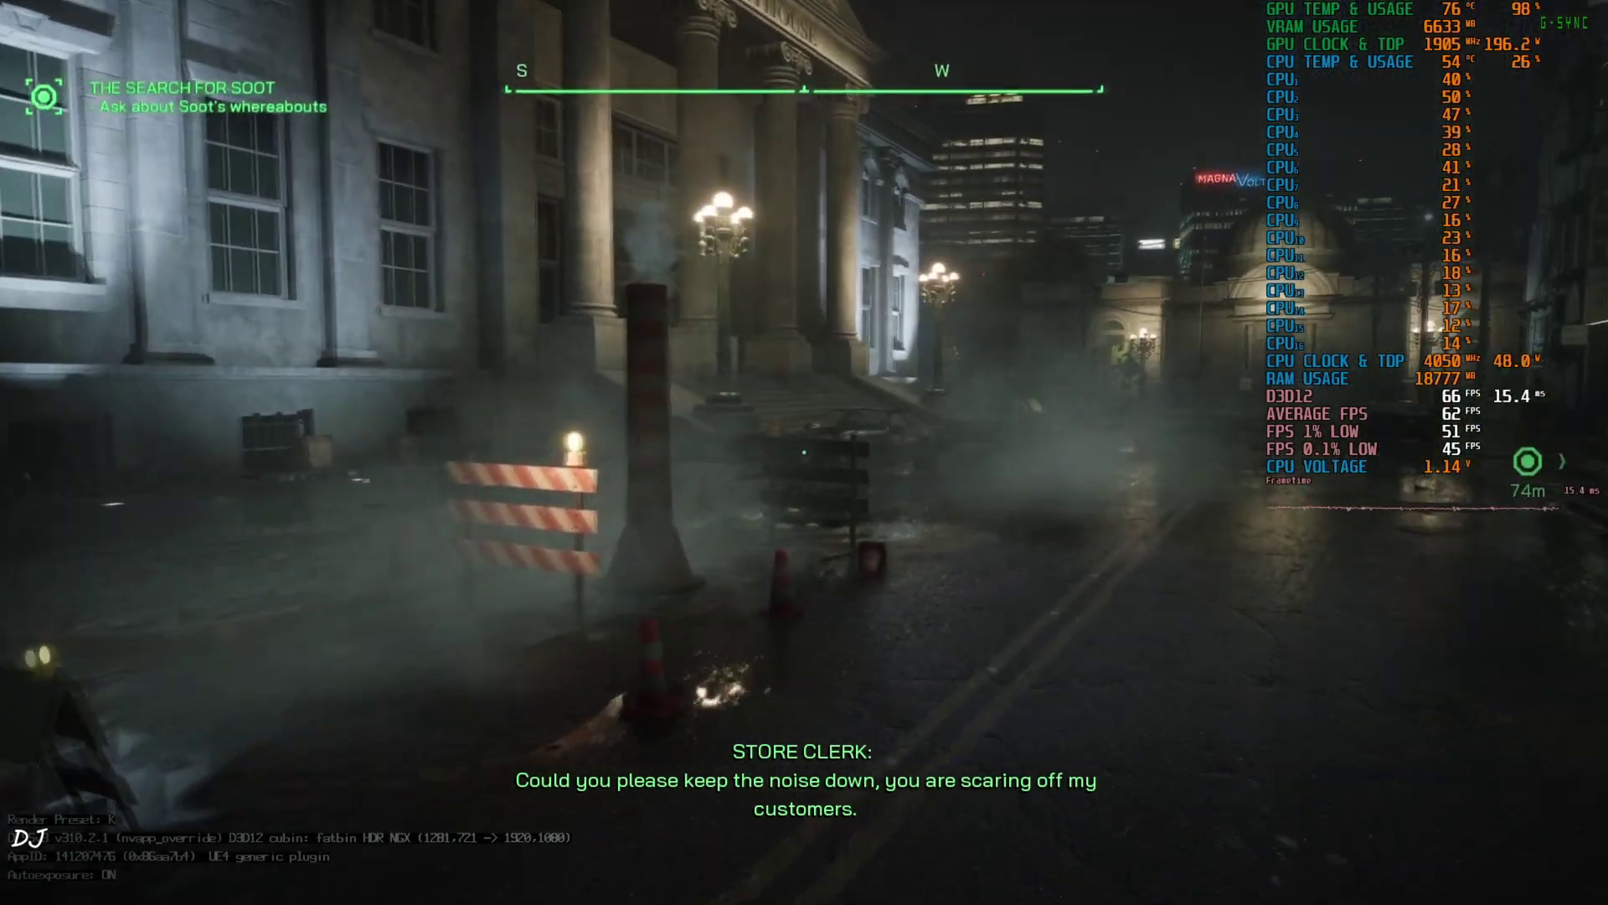
{"action": "key", "text": "w"}
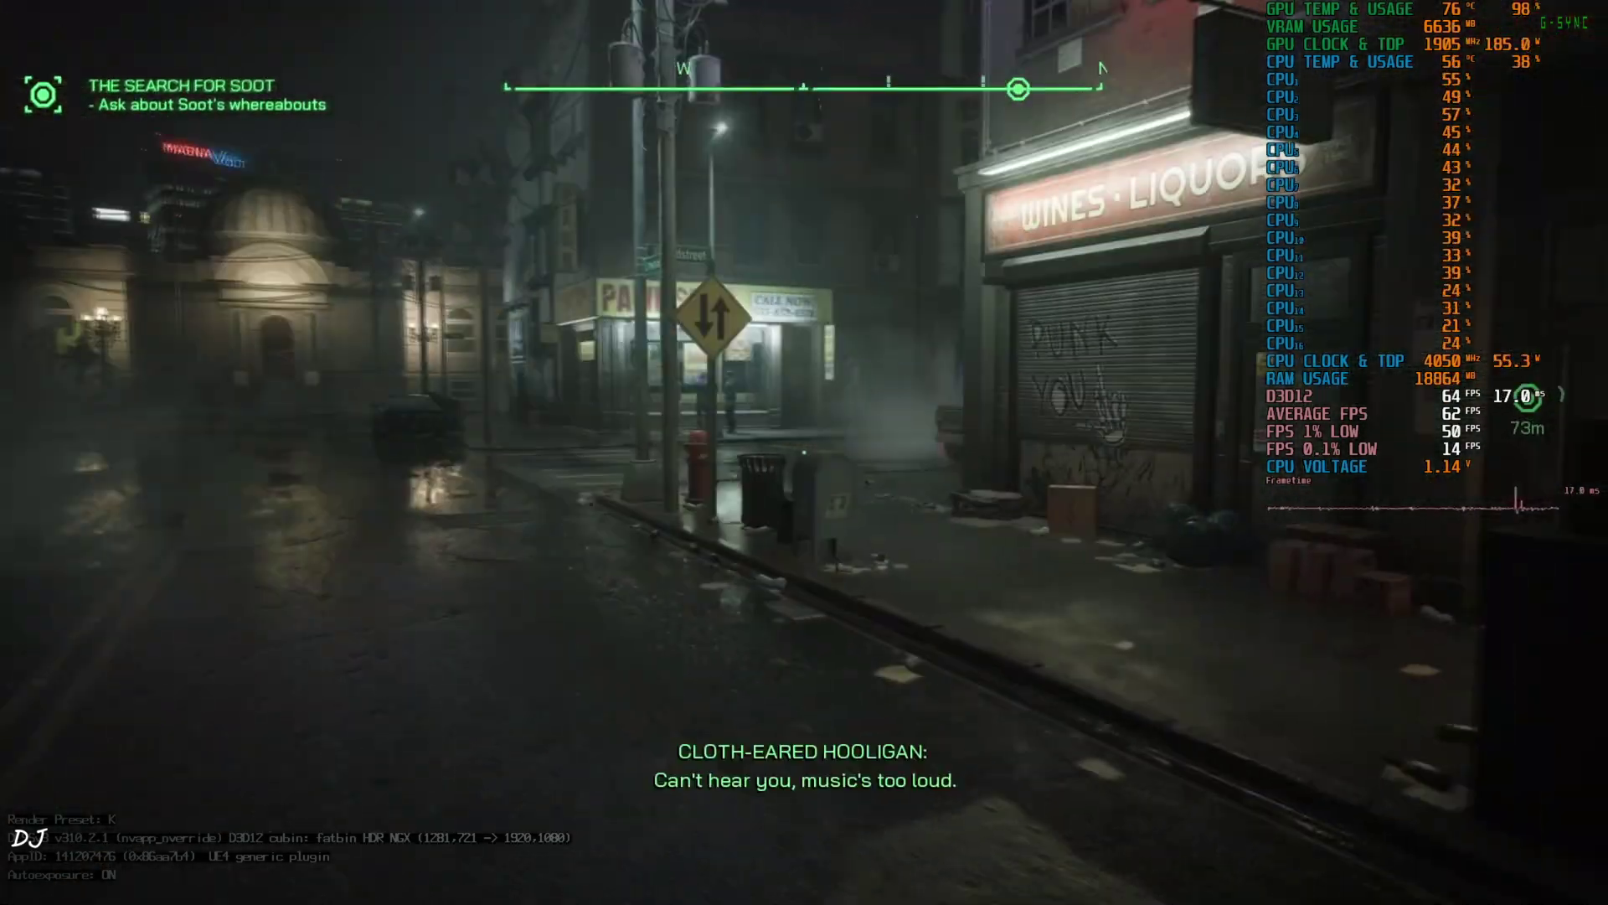
{"action": "key", "text": "w"}
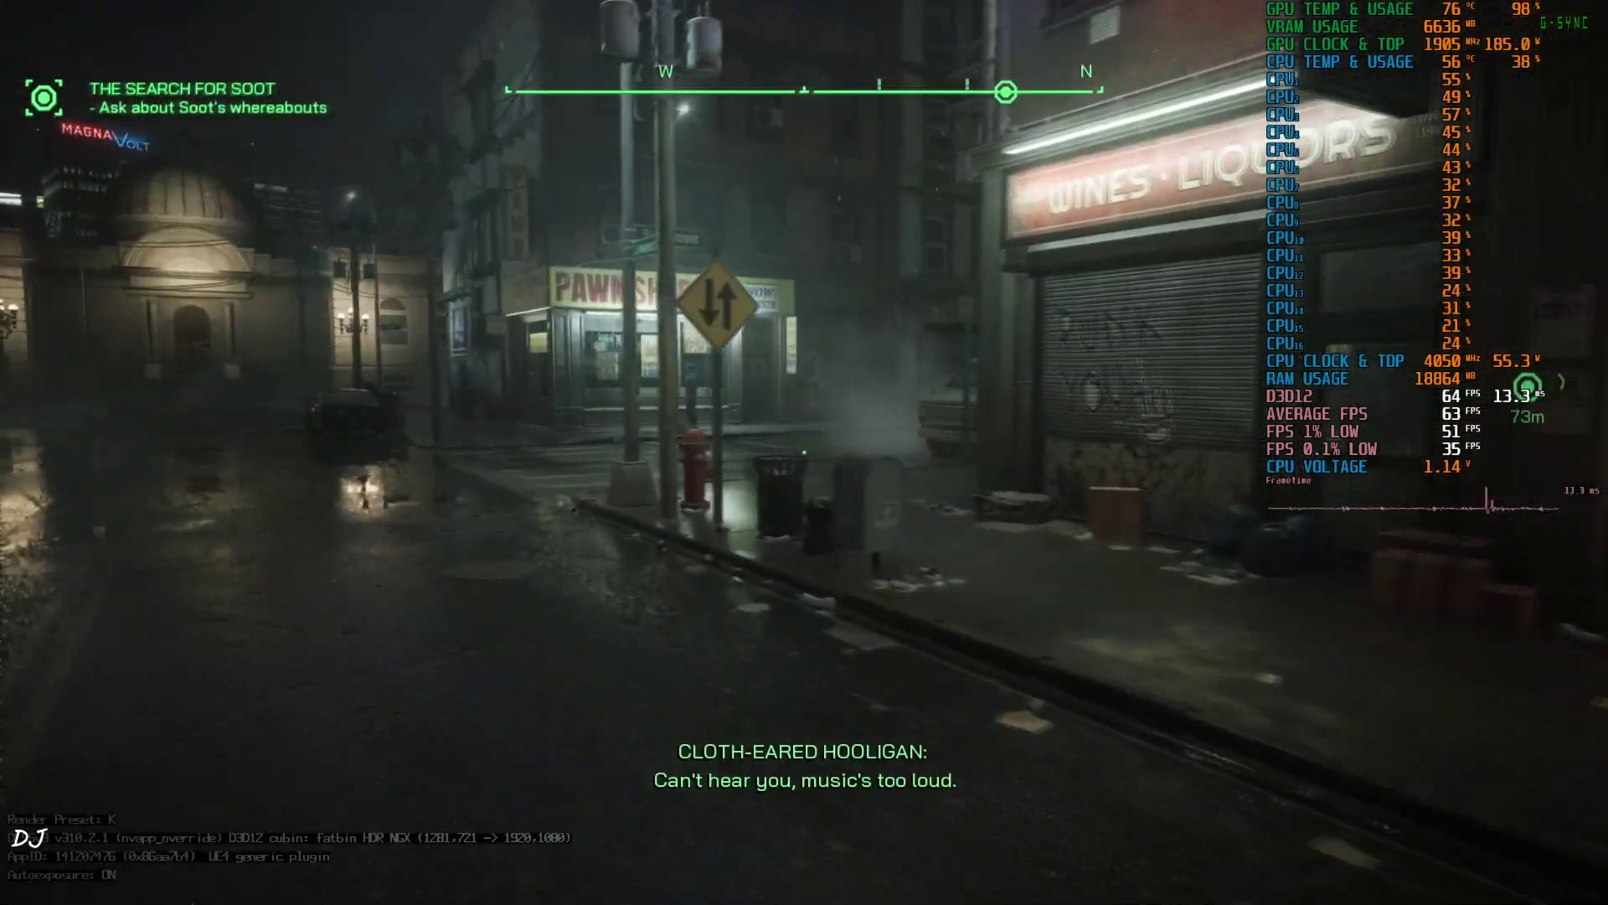
{"action": "key", "text": "w"}
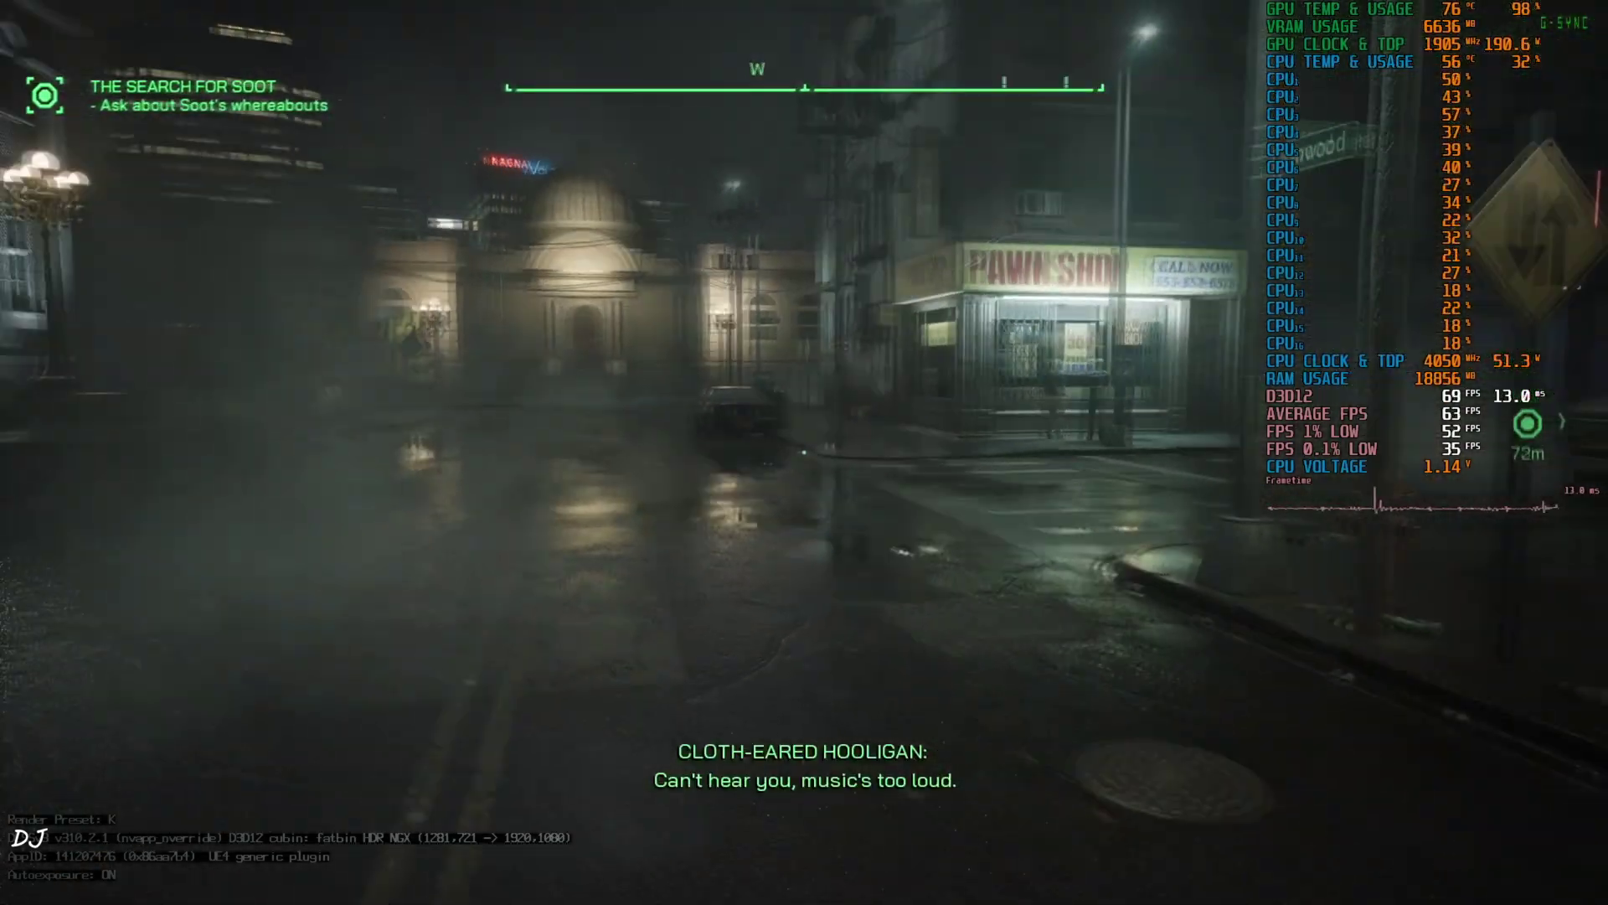
{"action": "key", "text": "w"}
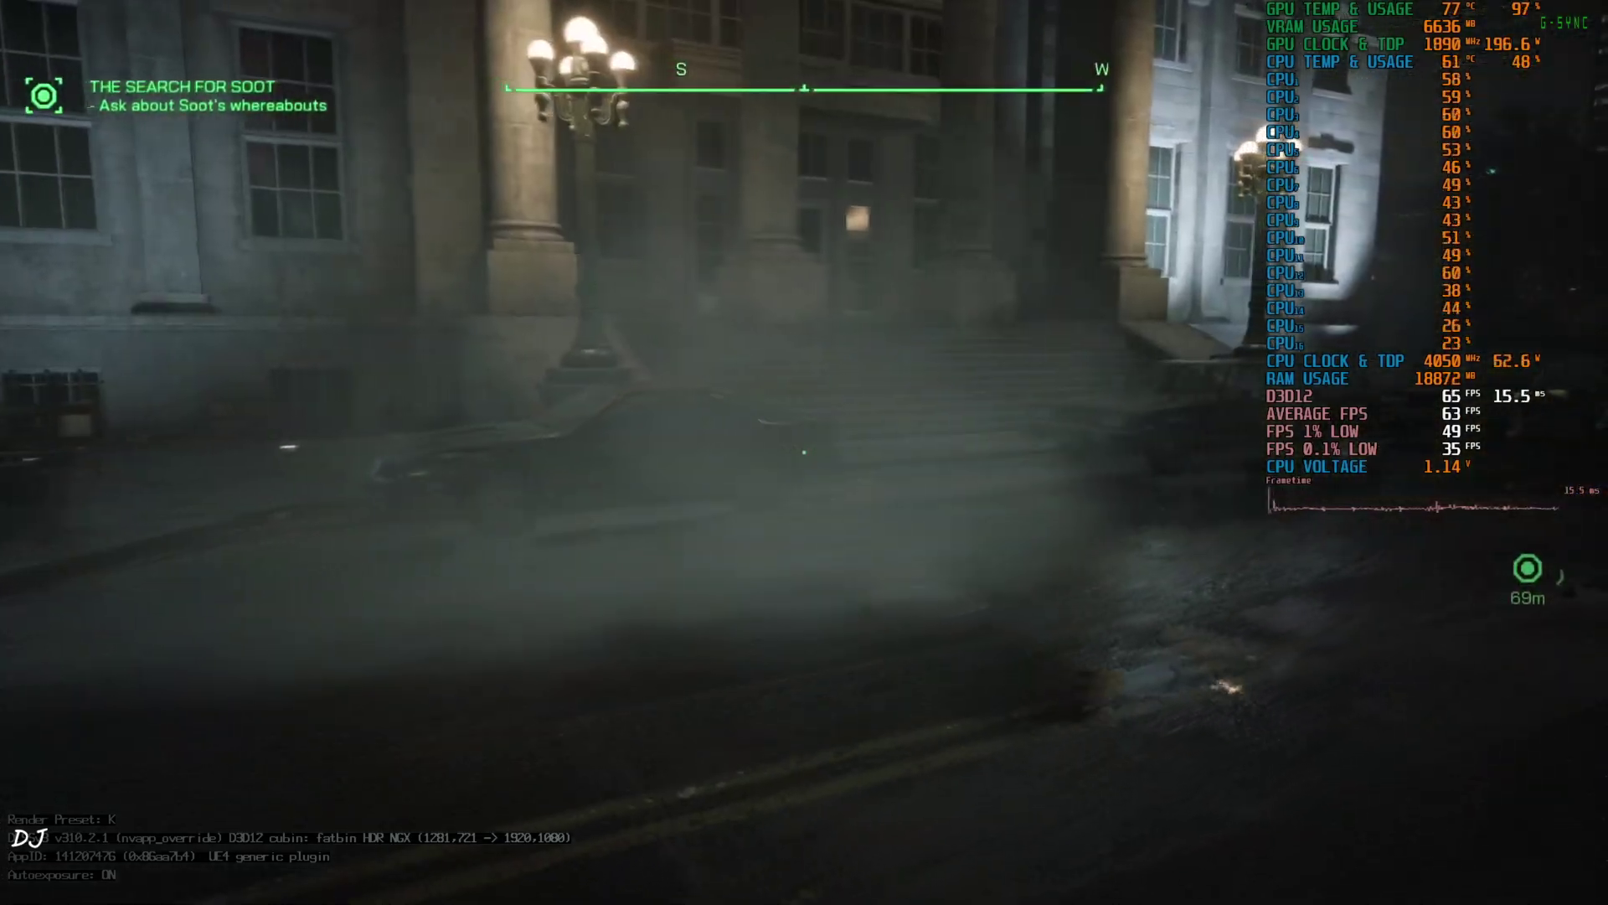
{"action": "key", "text": "w"}
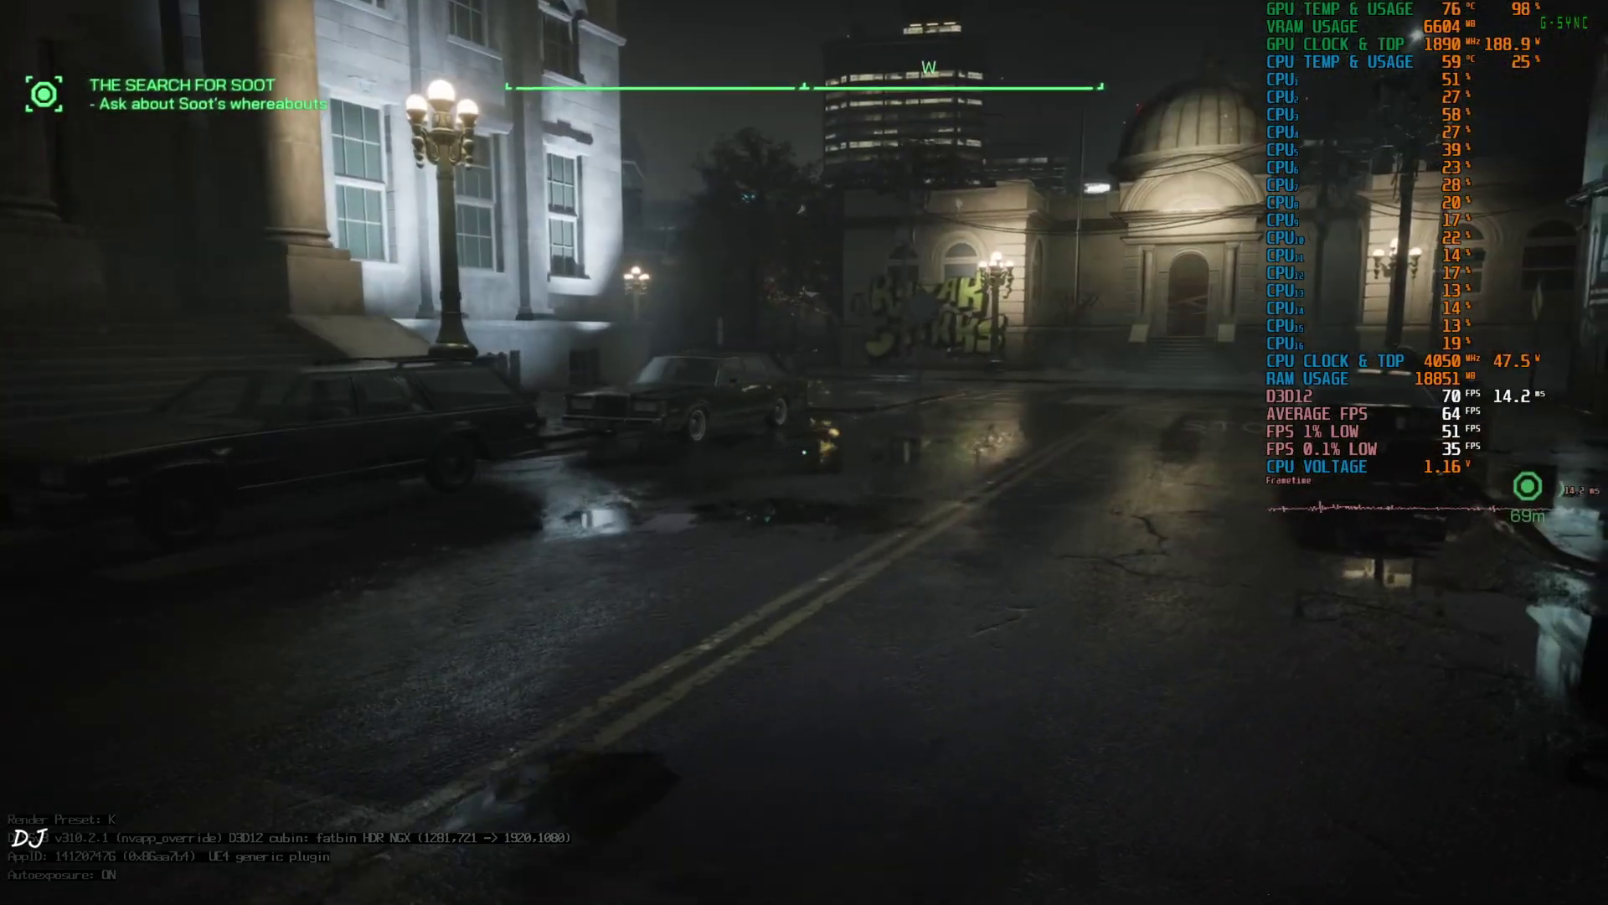
{"action": "key", "text": "w"}
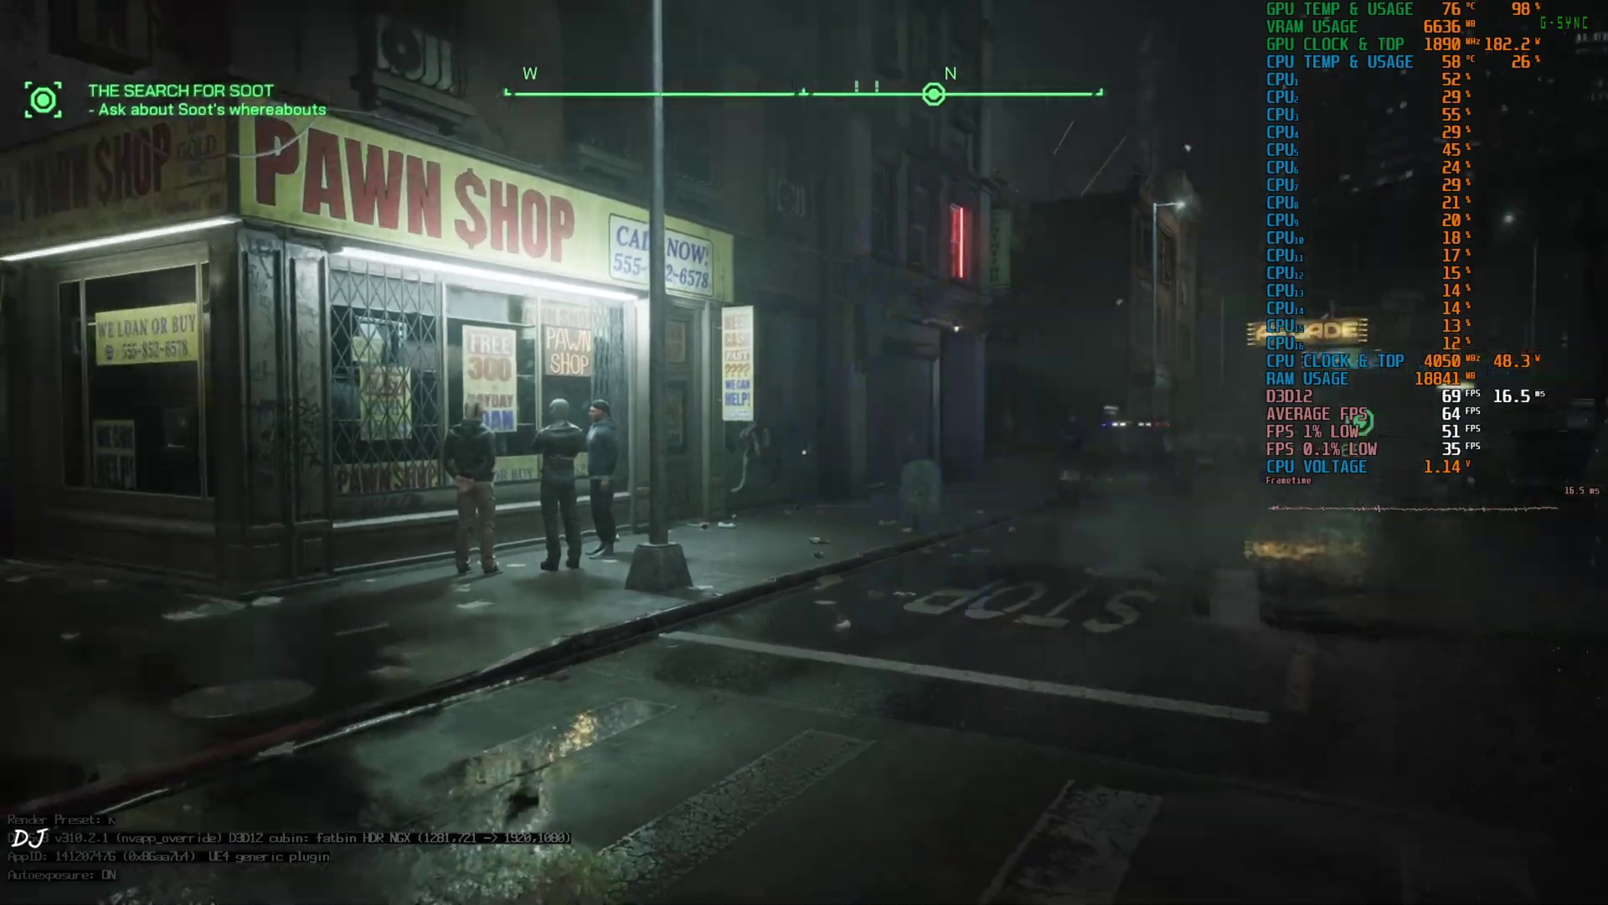
{"action": "key", "text": "w"}
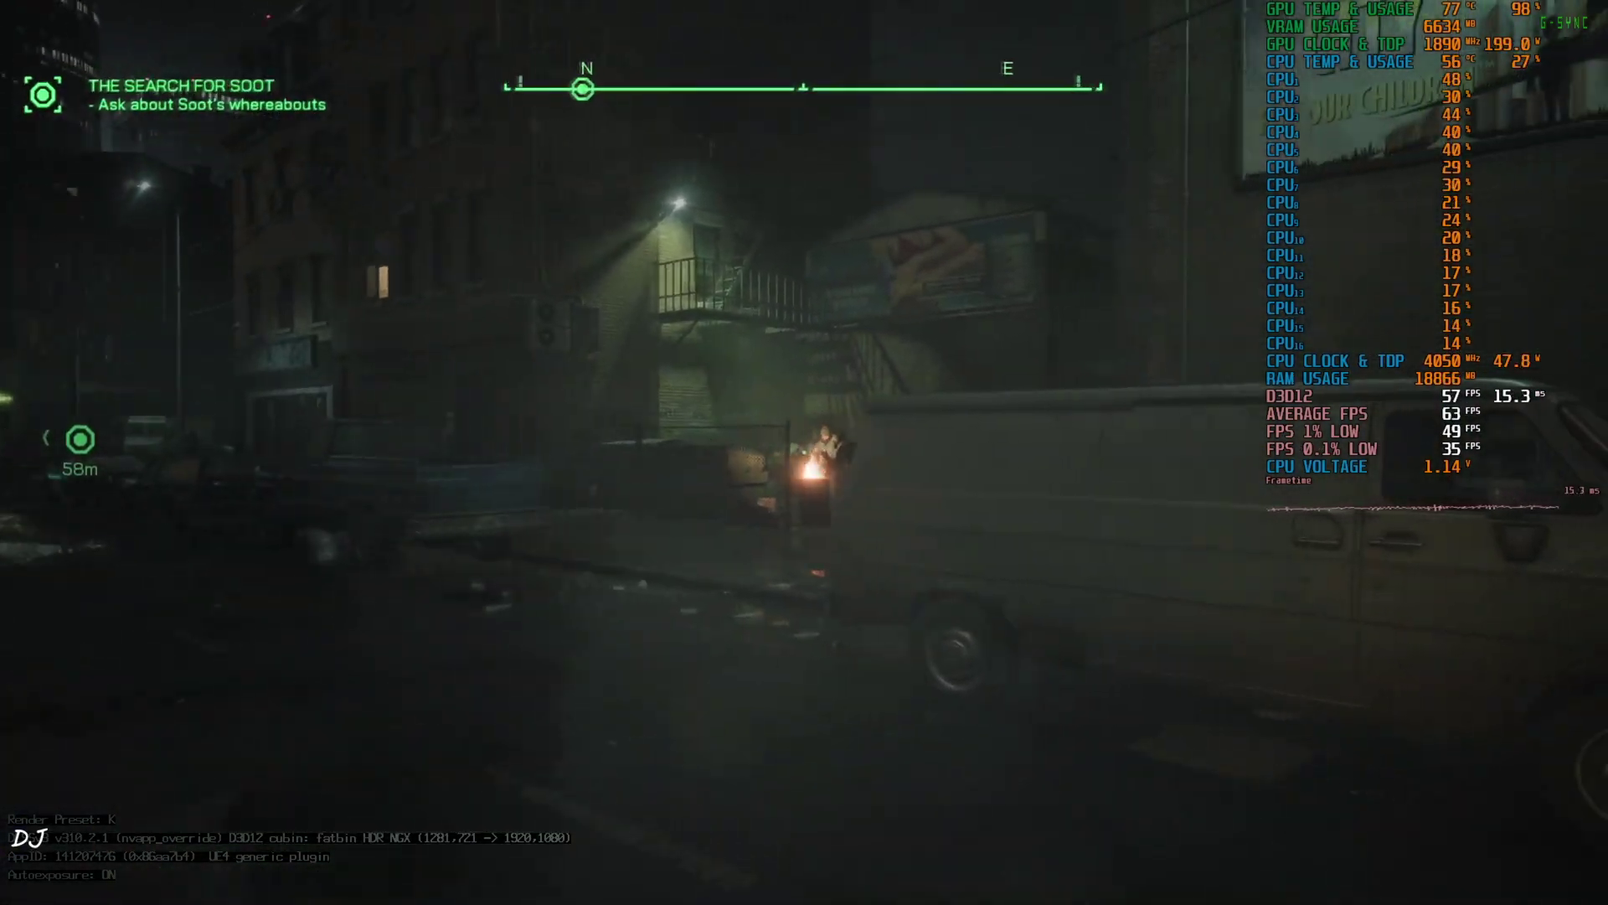
{"action": "key", "text": "w"}
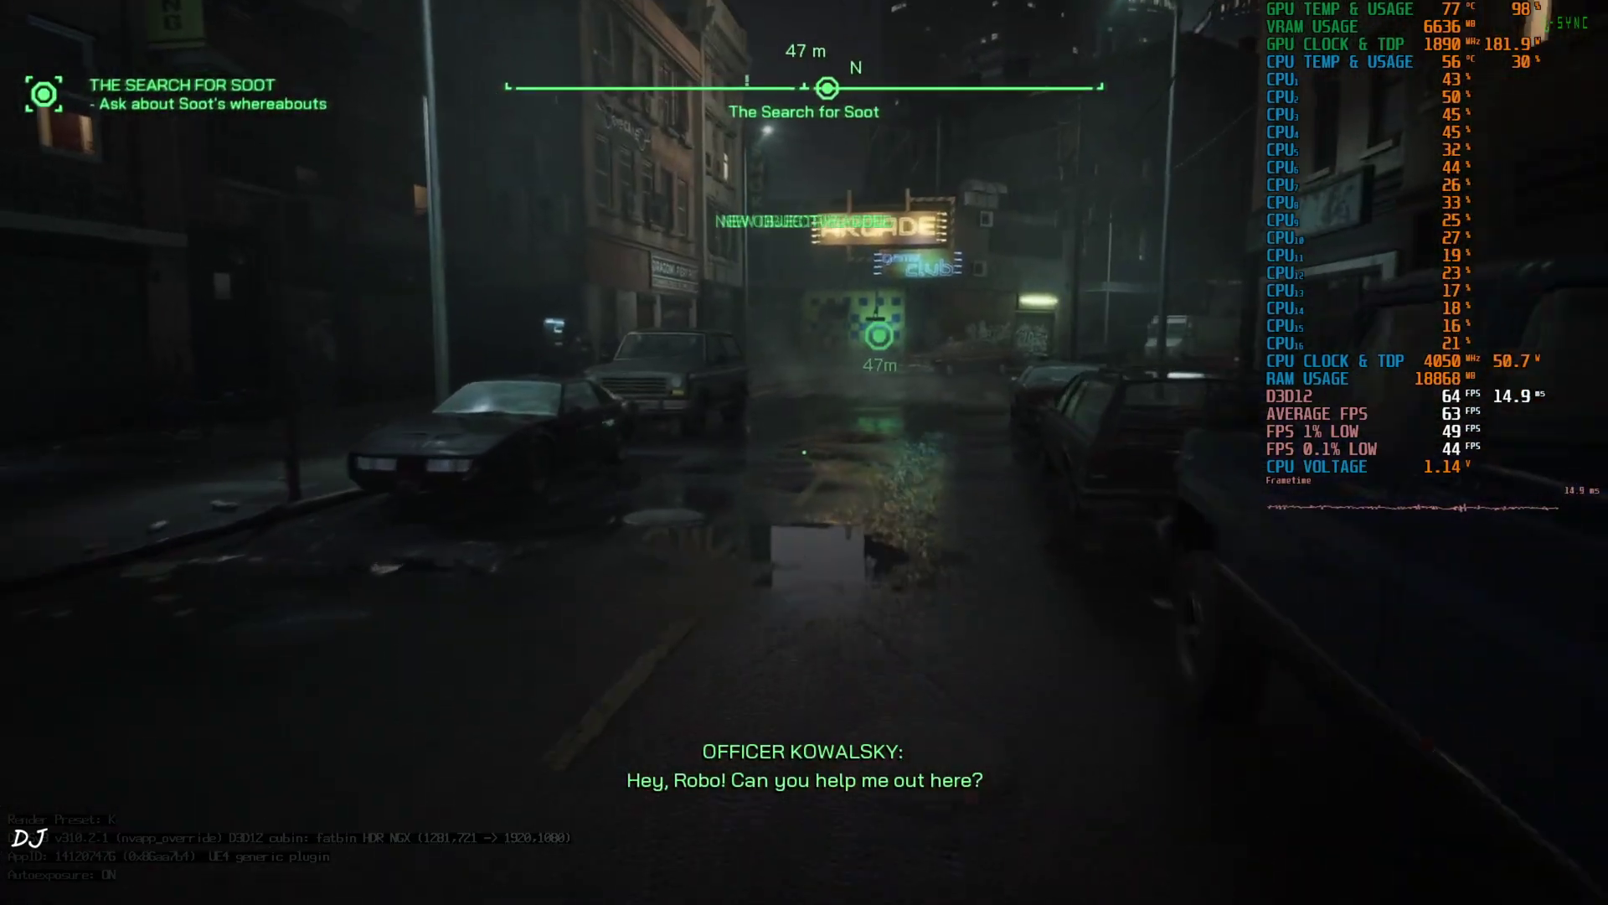
{"action": "key", "text": "w"}
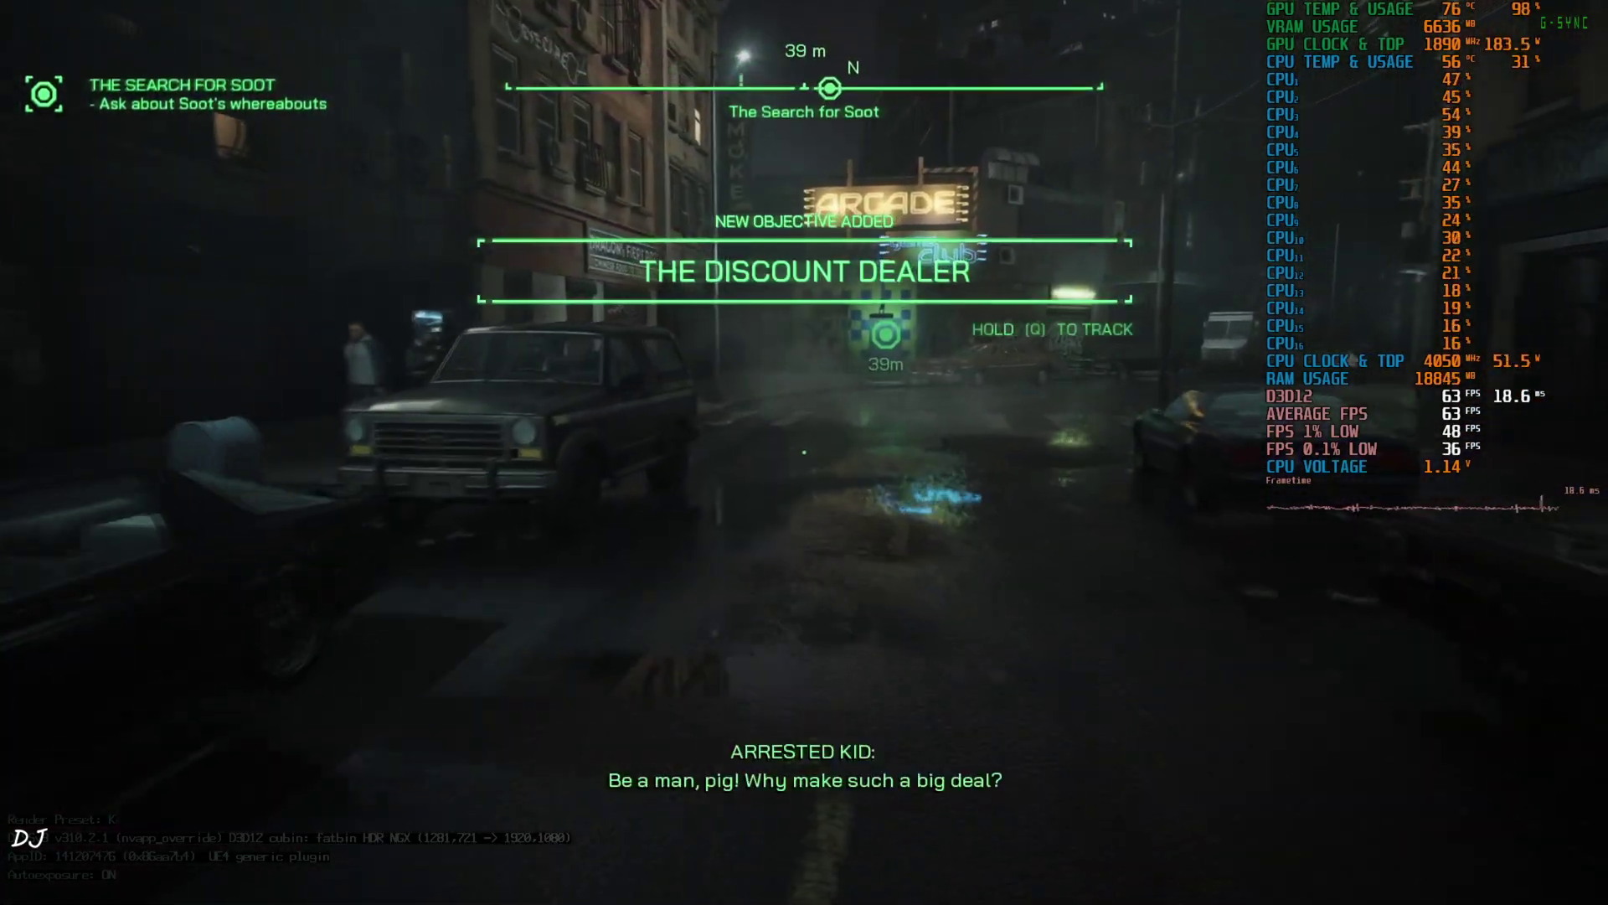
{"action": "key", "text": "w"}
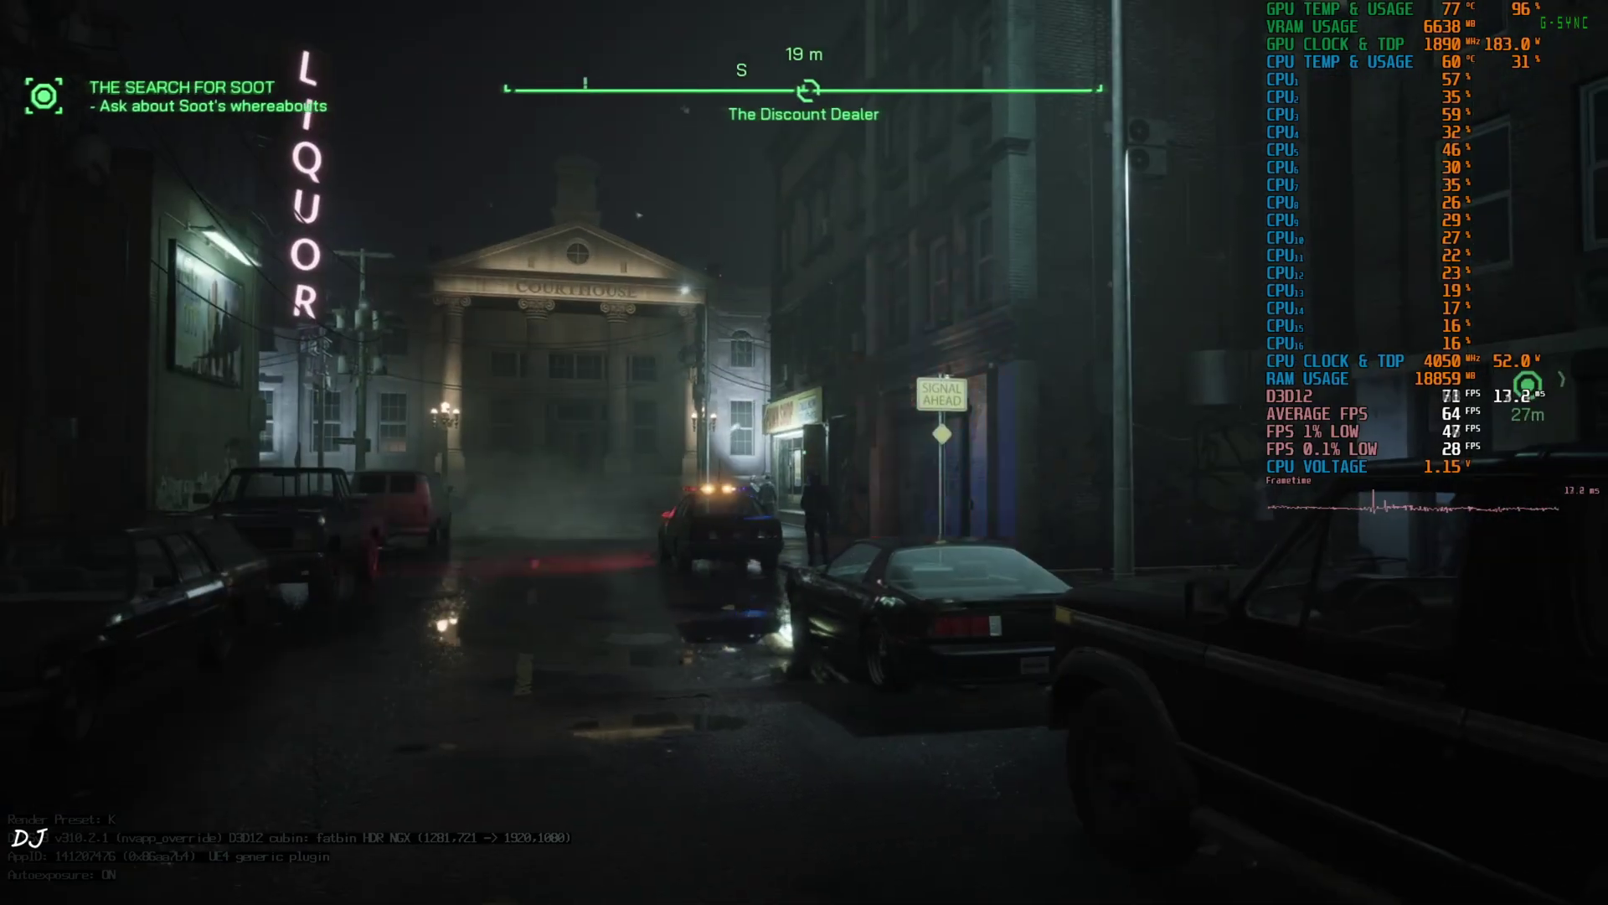
Step: Turn on Nvidia Frame Generation with DLSS at Quality, apply the video settings, and enter the Arcade
{"action": "key", "text": "Escape"}
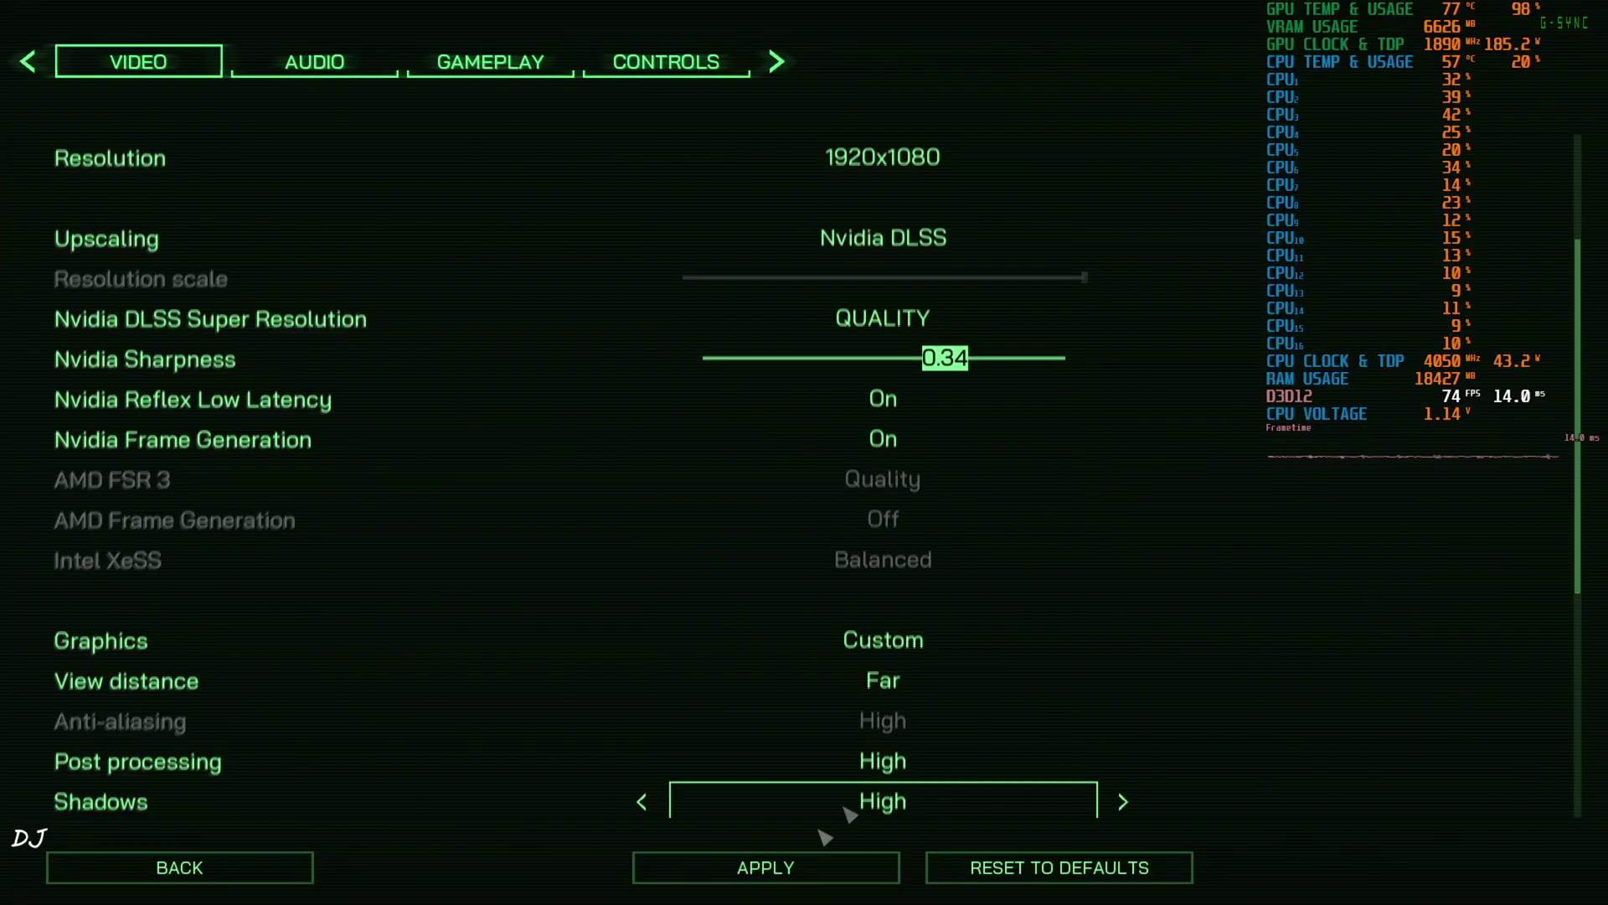
{"action": "left_click", "coordinate": [796, 872]}
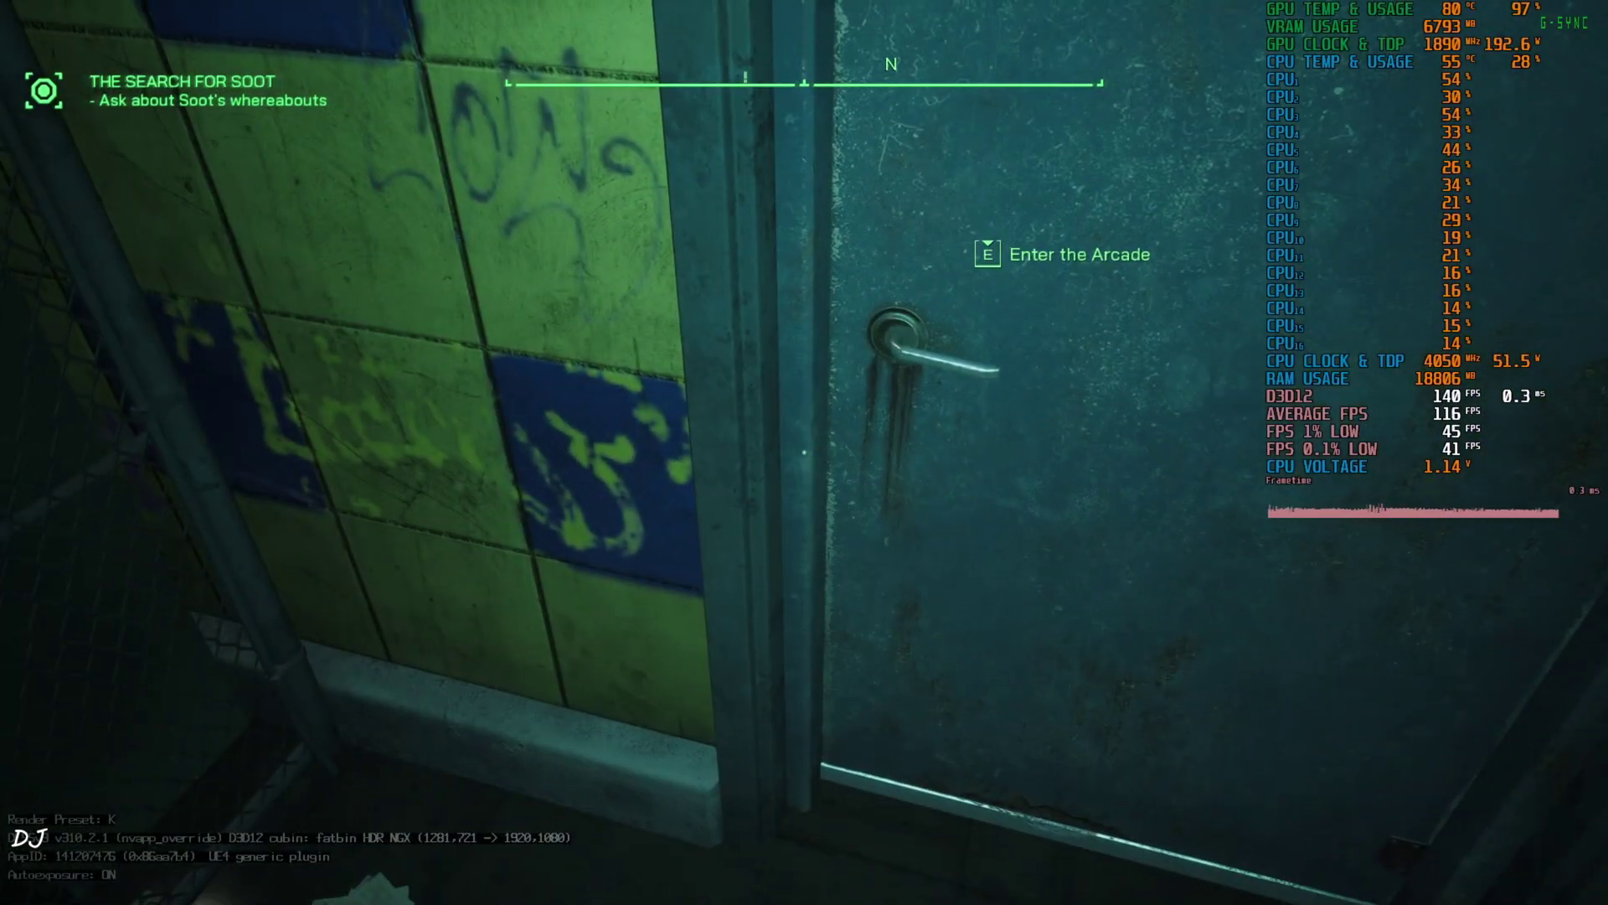
{"action": "key", "text": "e"}
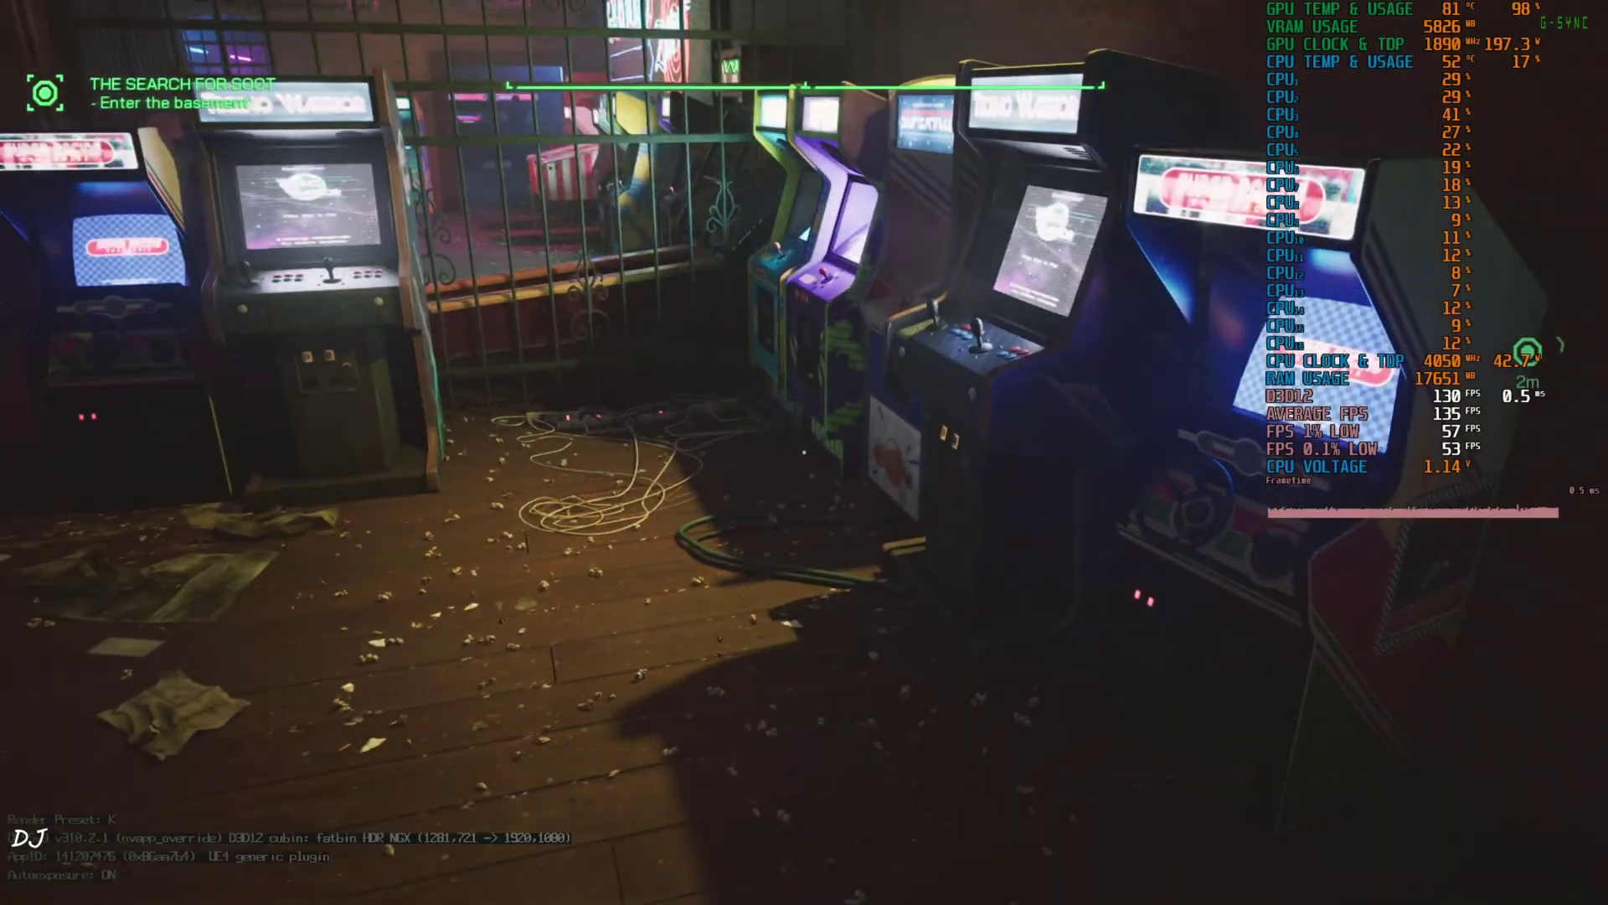
Step: Walk through the arcade, breach the door toward the basement, and go down to confront the gang
{"action": "key", "text": "w"}
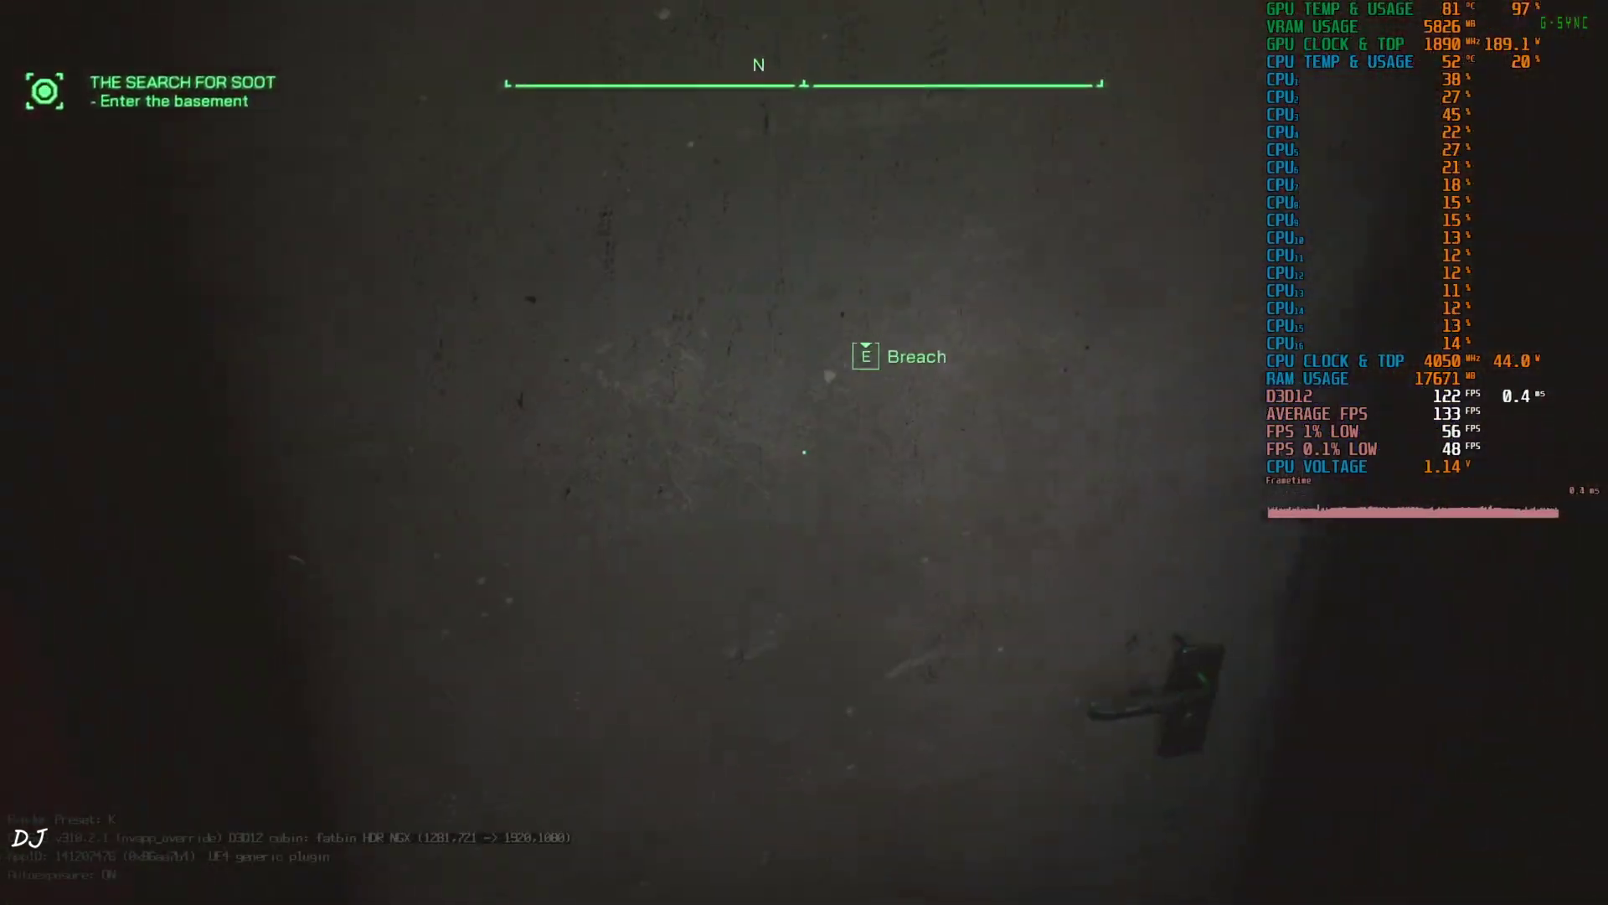
{"action": "key", "text": "f"}
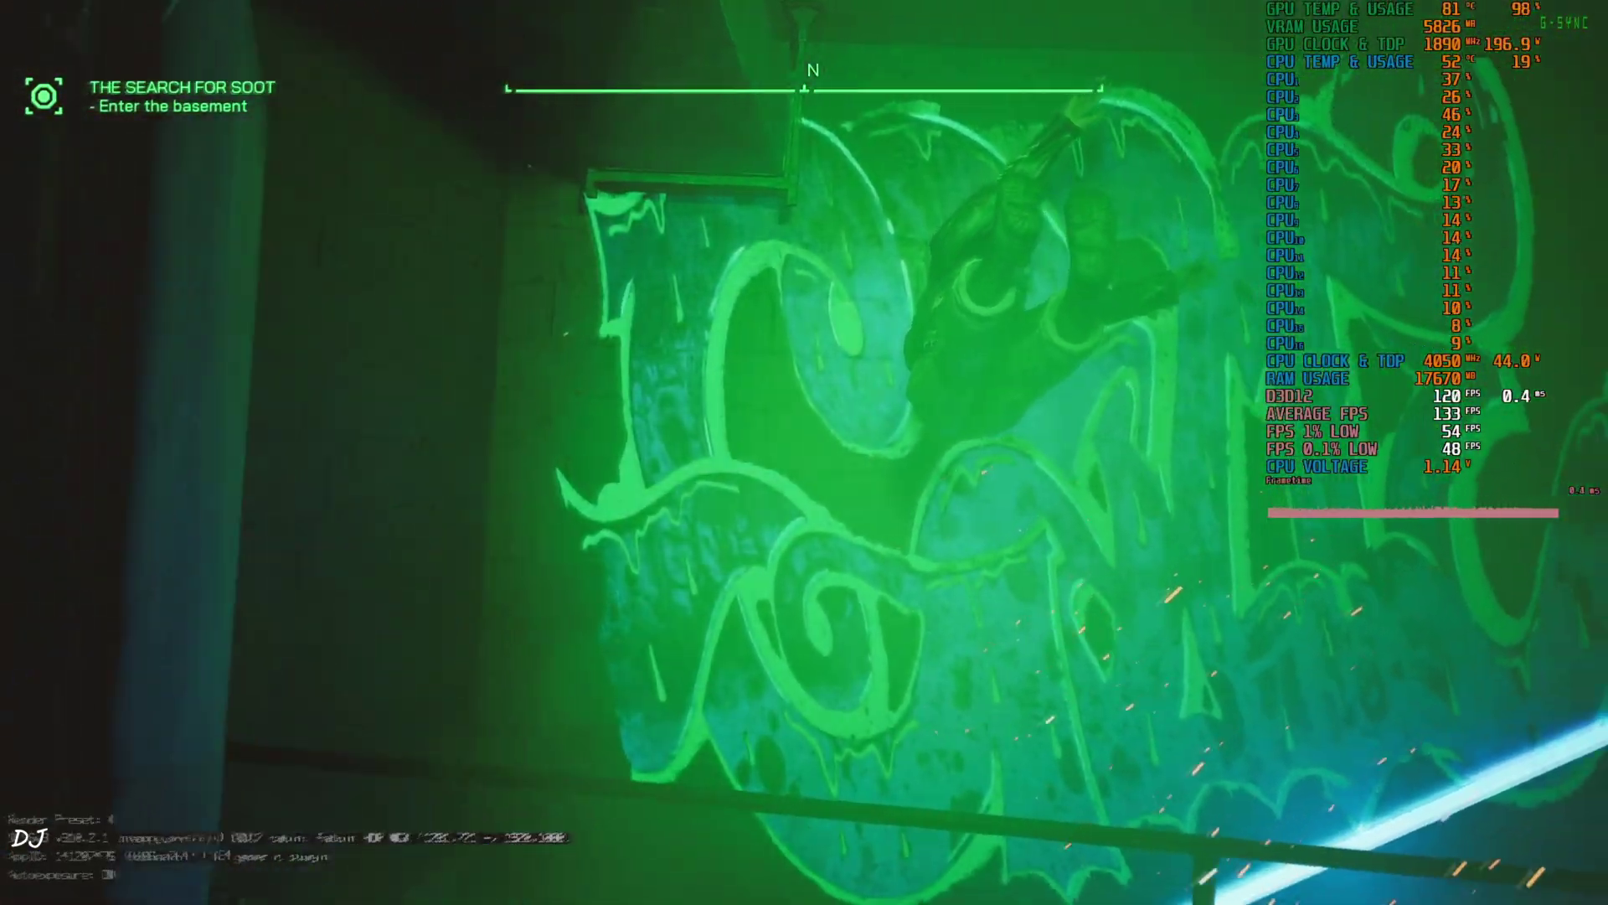
{"action": "key", "text": "w"}
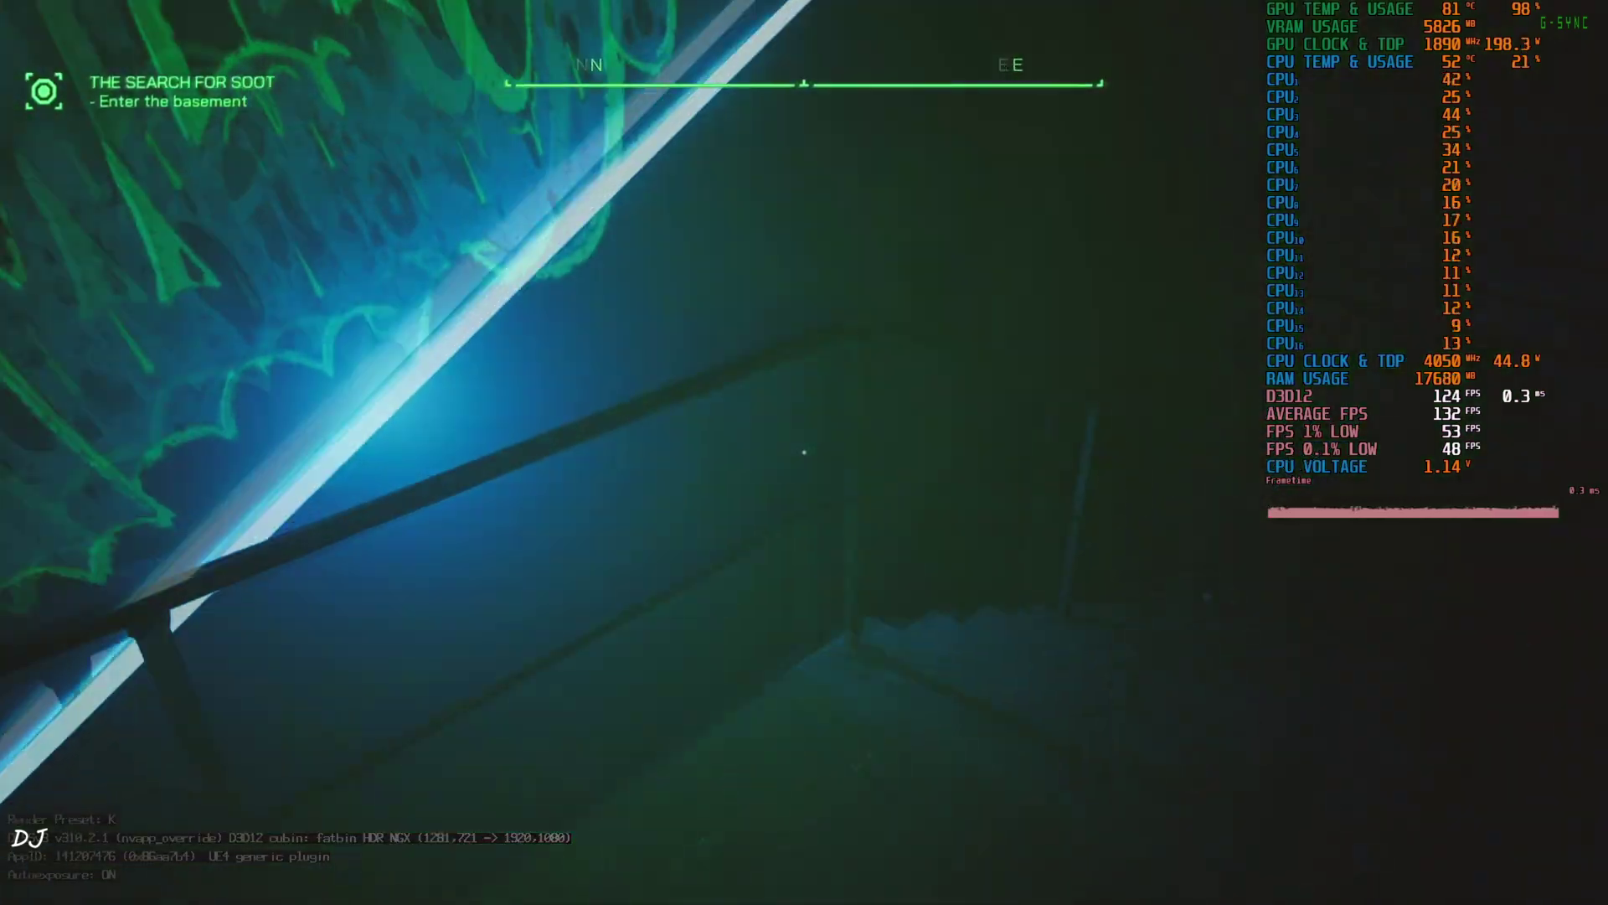
{"action": "key", "text": "w"}
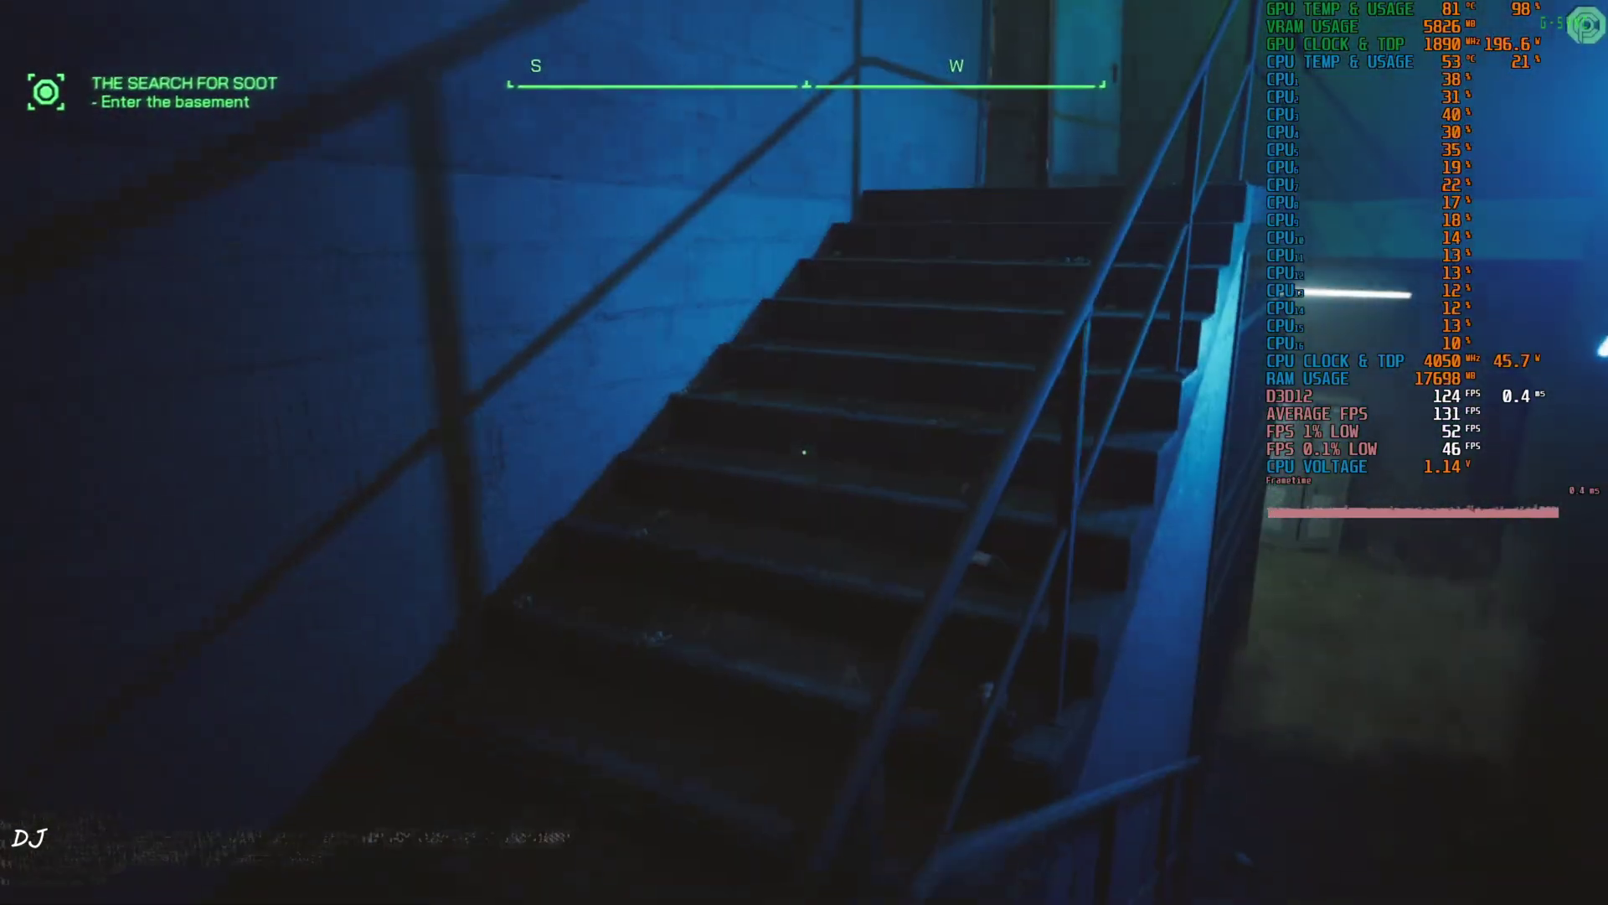
{"action": "key", "text": "w"}
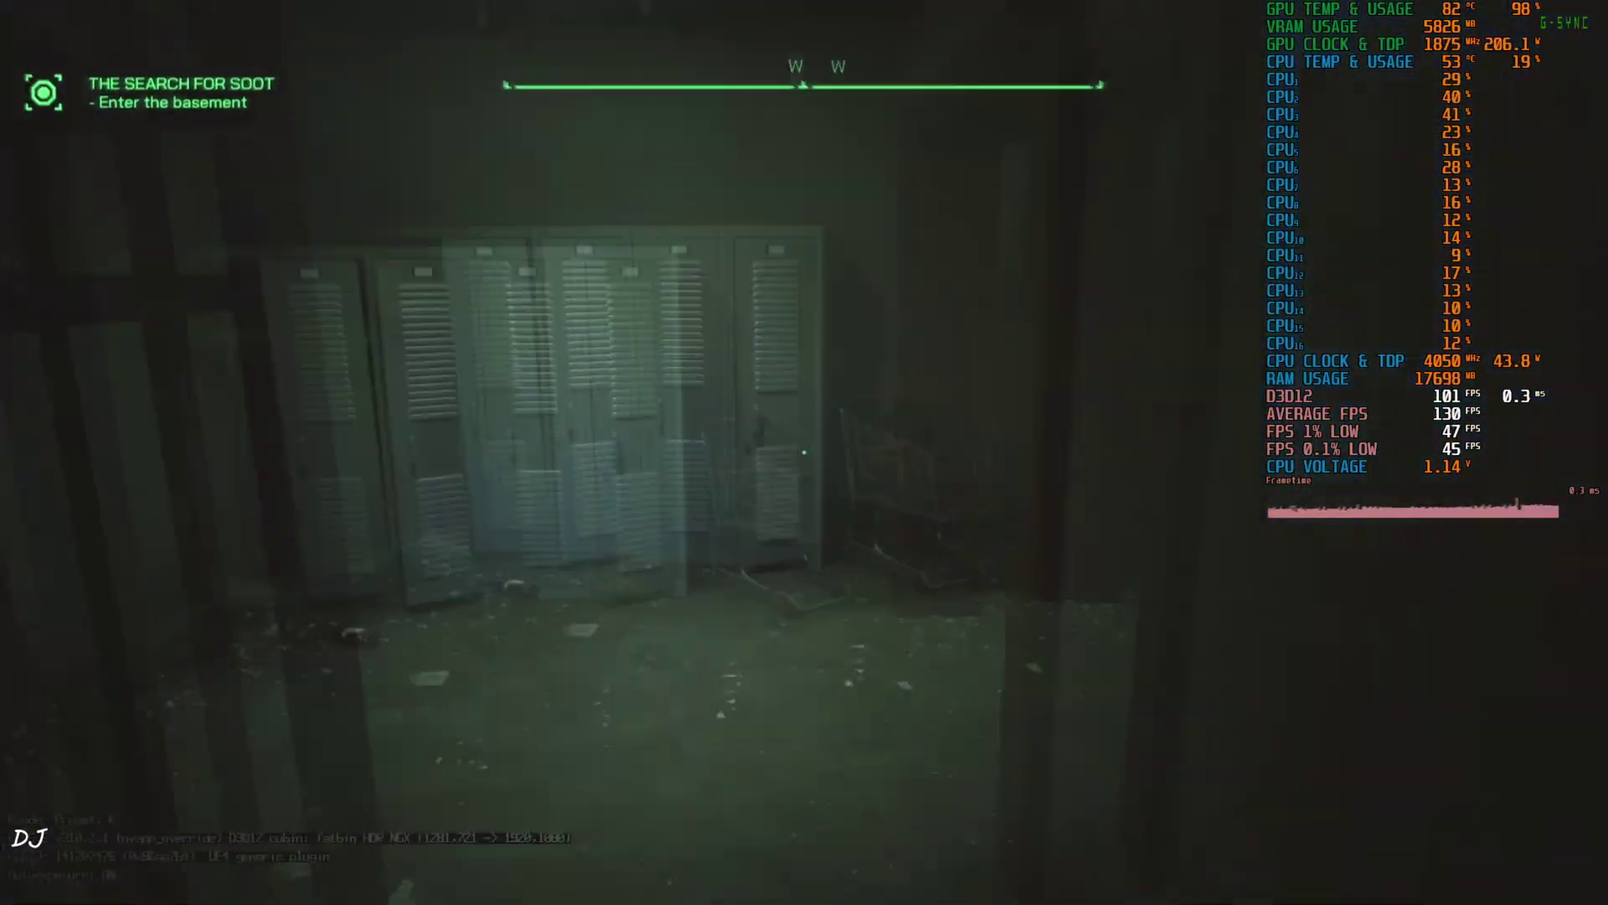
{"action": "key", "text": "w"}
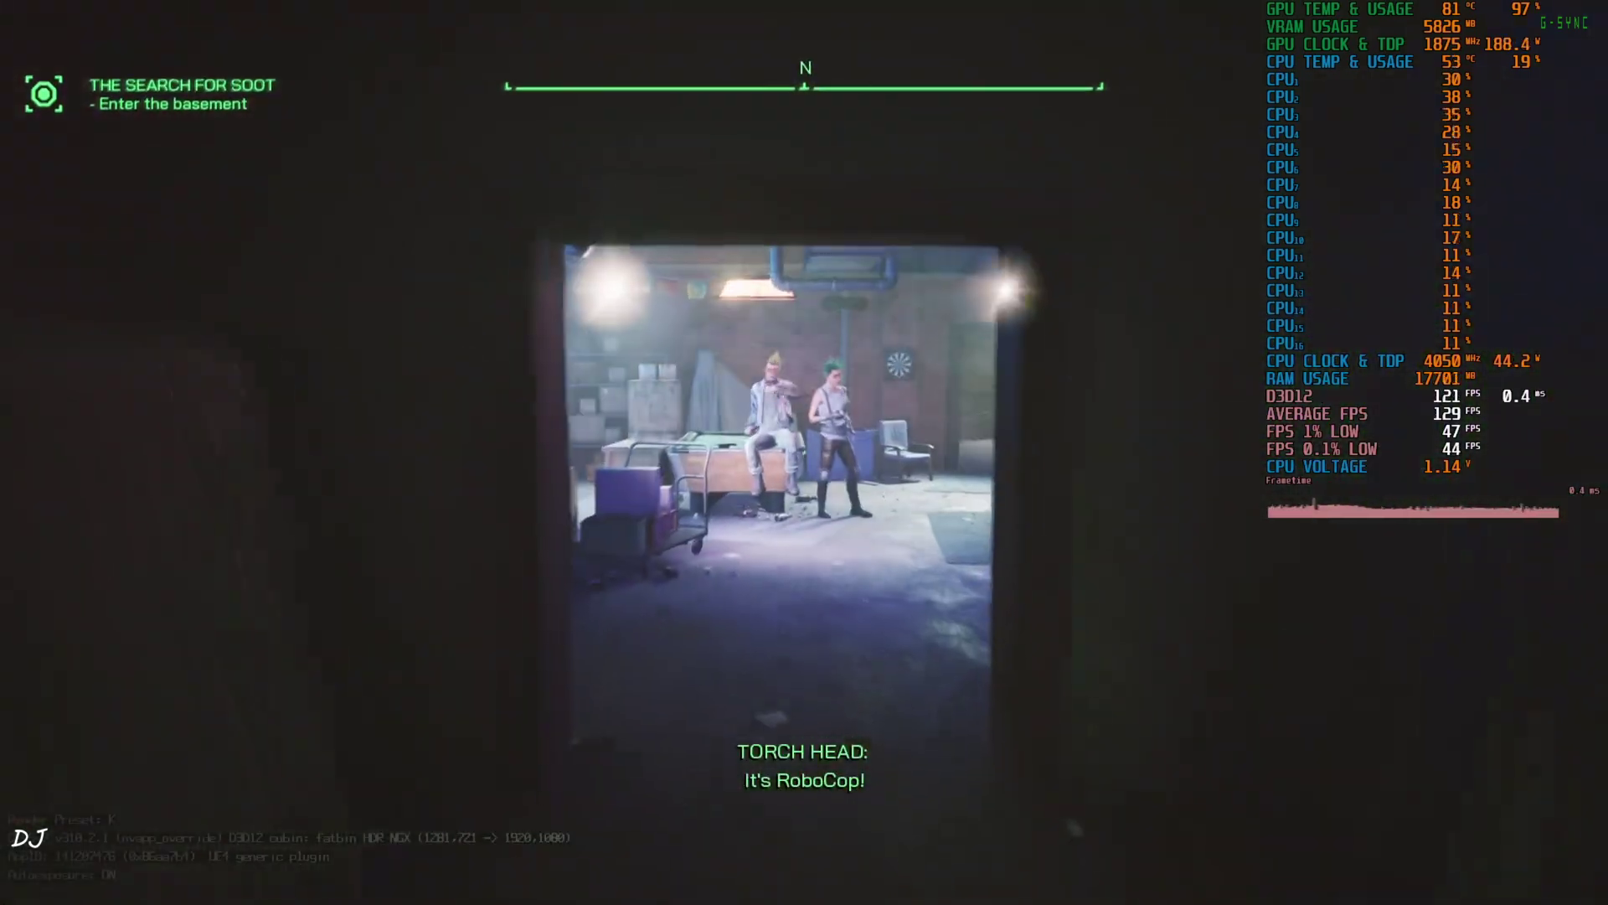
{"action": "key", "text": "w"}
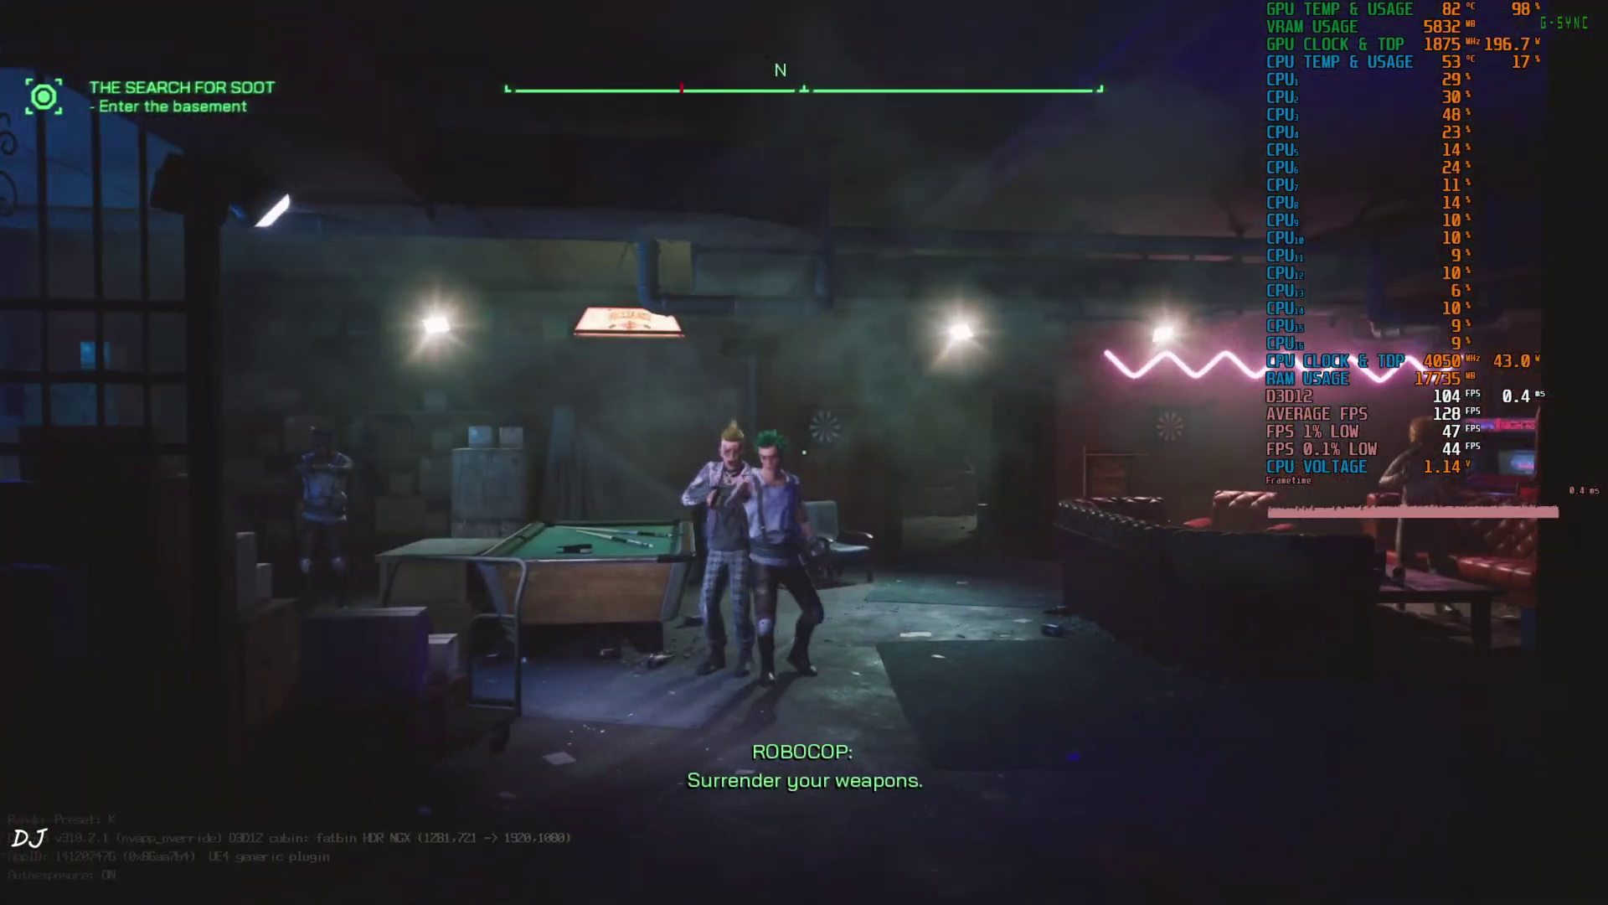
{"action": "key", "text": "w"}
Step: Shoot the gang members around the billiard table and reload the pistol
{"action": "left_click", "coordinate": [804, 452]}
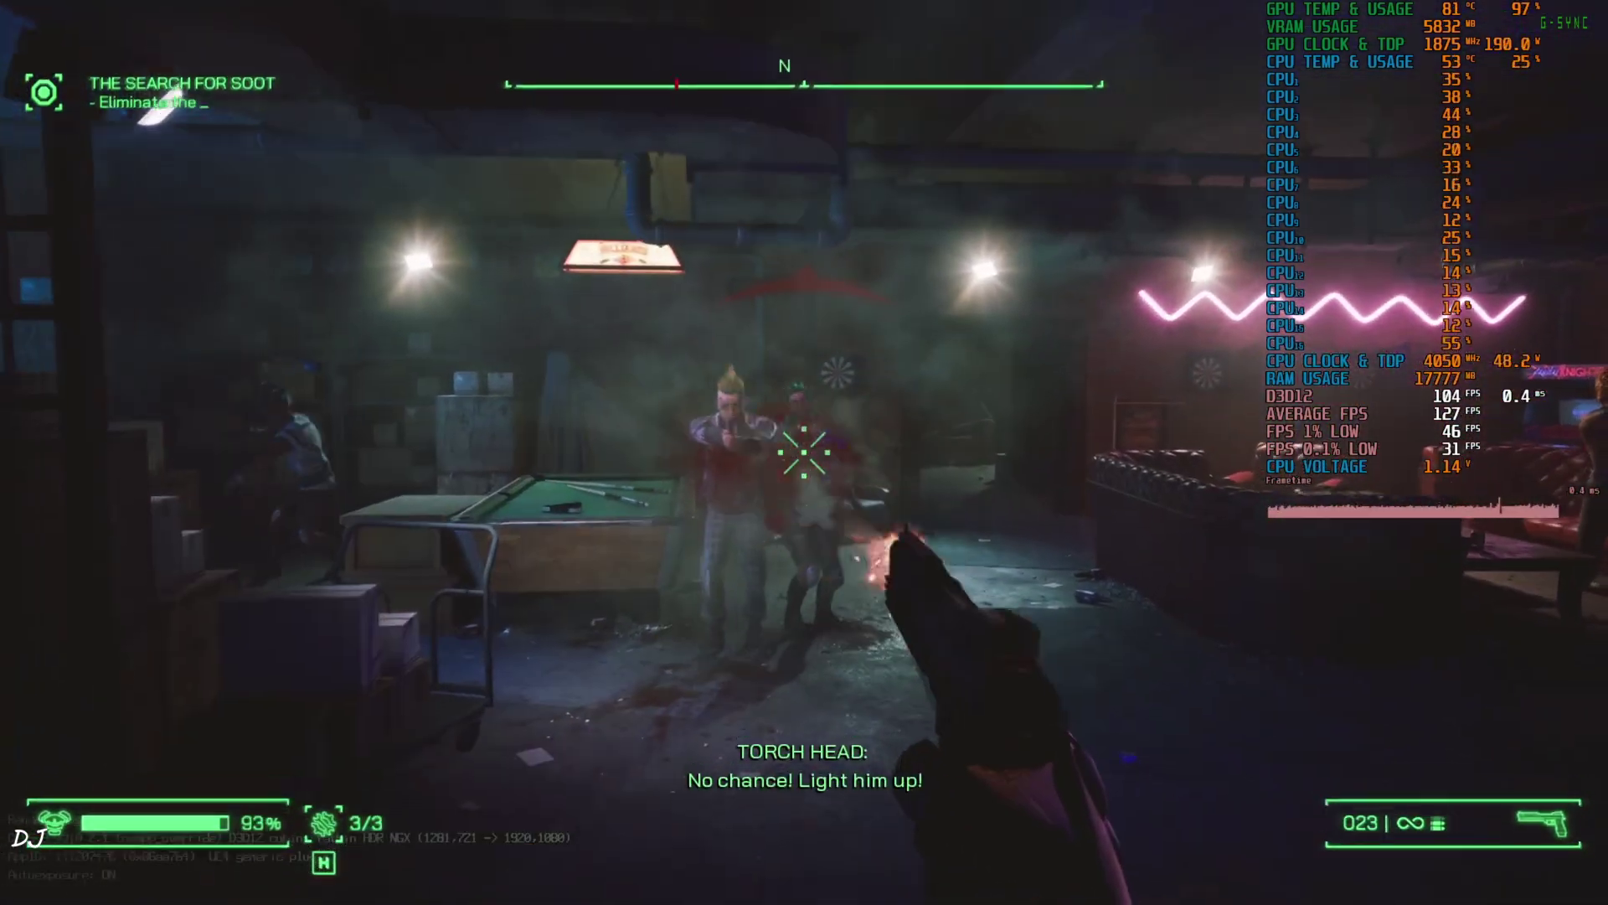
{"action": "left_click", "coordinate": [804, 453]}
{"action": "left_click", "coordinate": [804, 452]}
{"action": "left_click", "coordinate": [804, 453]}
{"action": "left_click", "coordinate": [804, 452]}
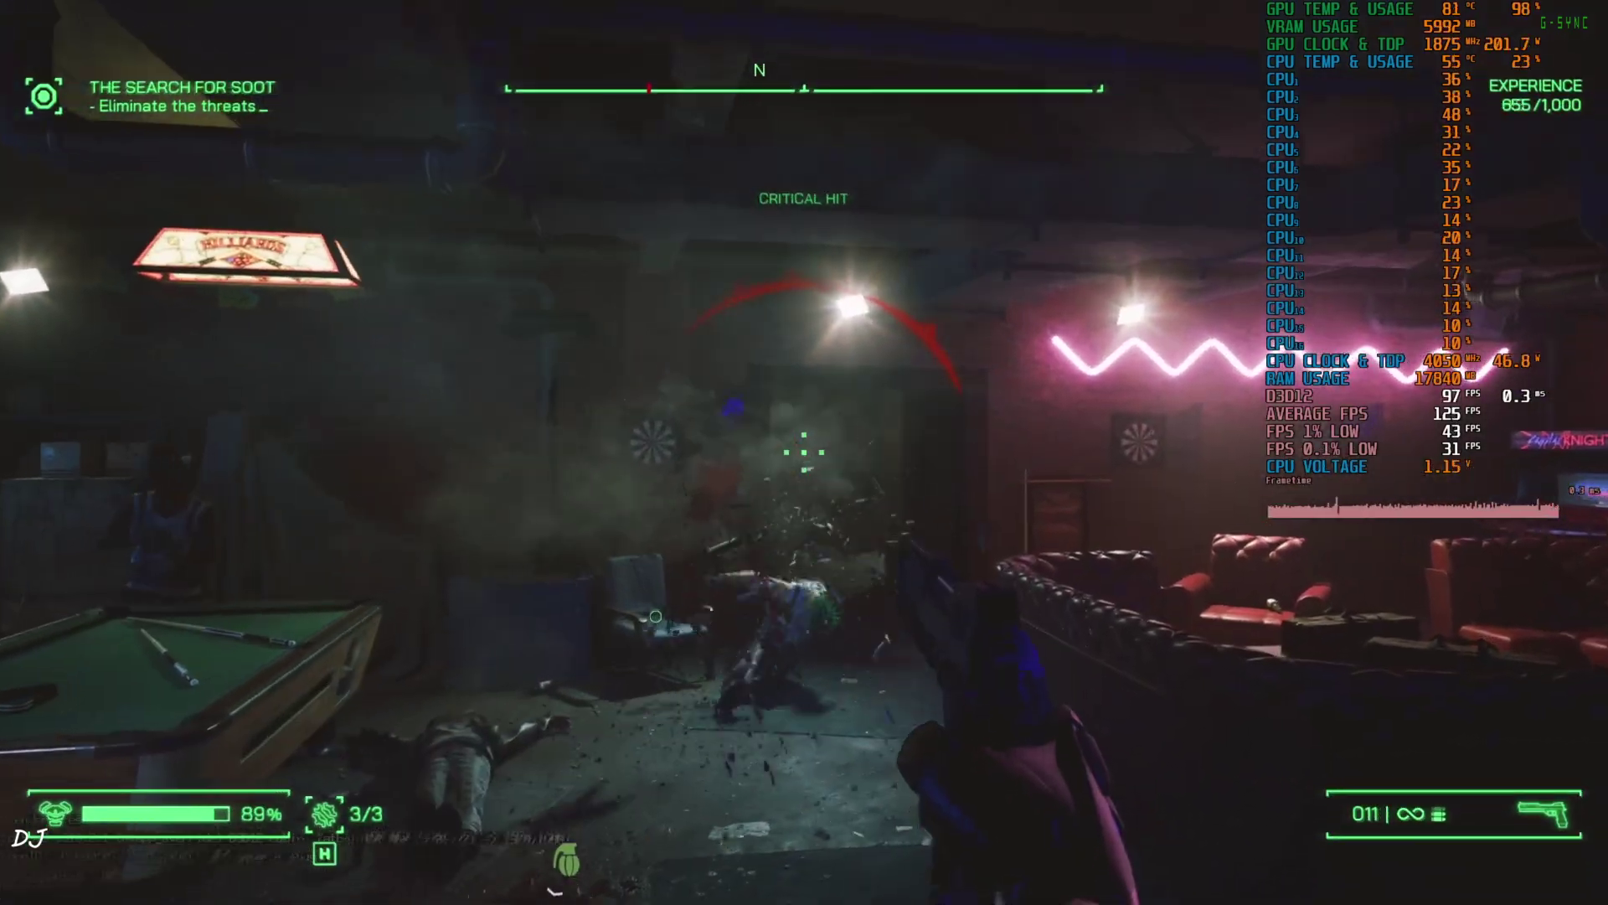
{"action": "left_click", "coordinate": [804, 452]}
{"action": "left_click", "coordinate": [804, 453]}
{"action": "left_click", "coordinate": [804, 452]}
{"action": "key", "text": "r"}
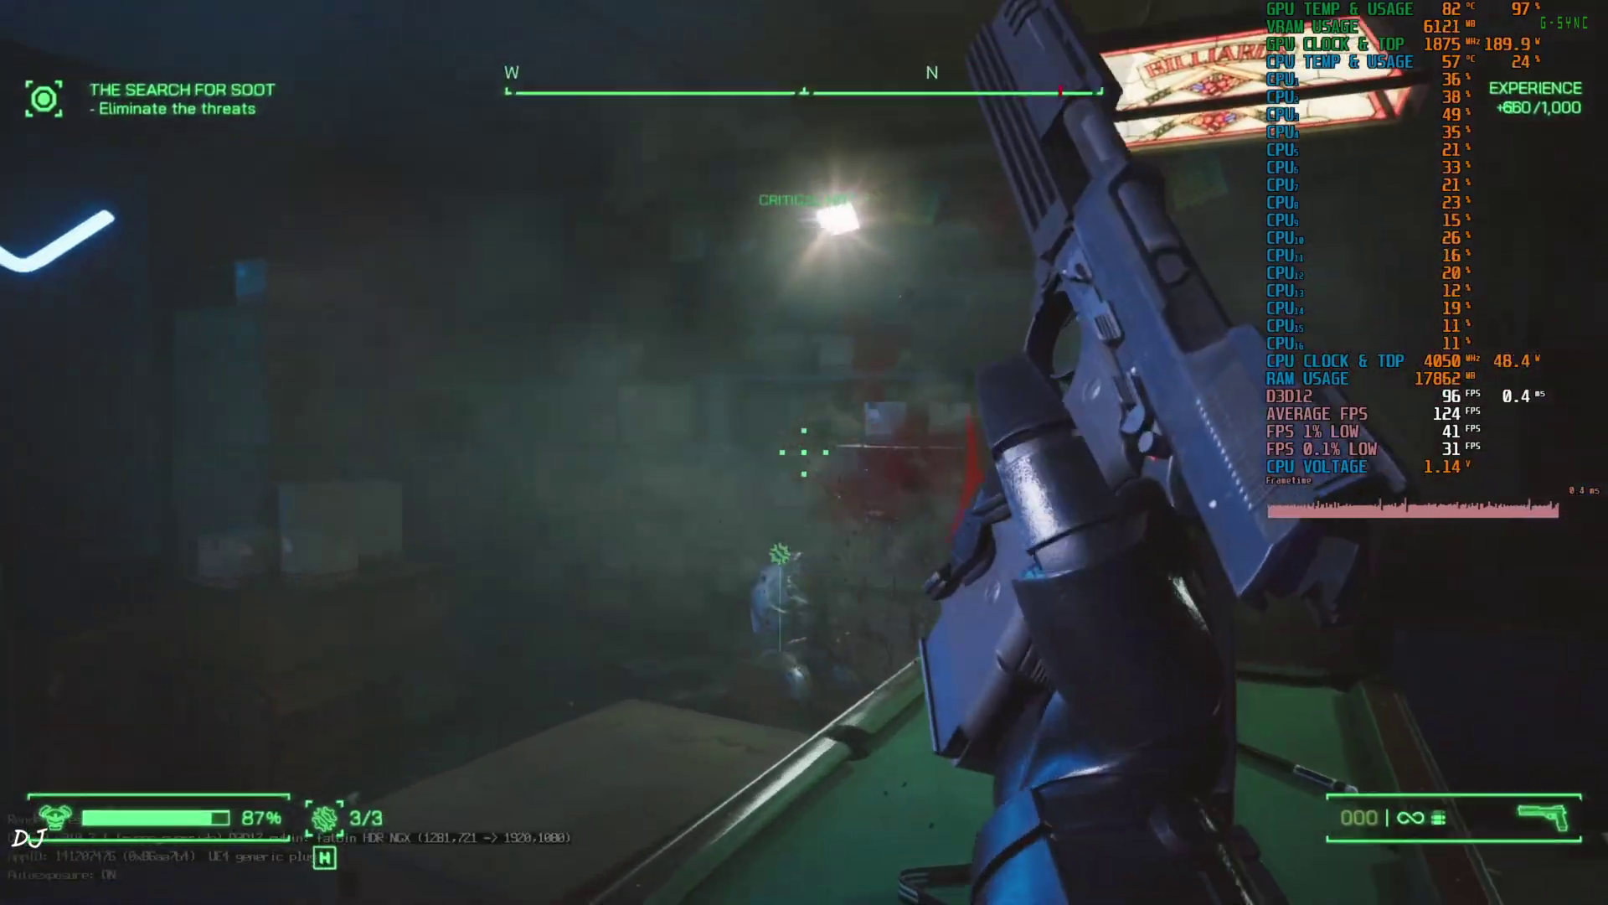
{"action": "key", "text": "r"}
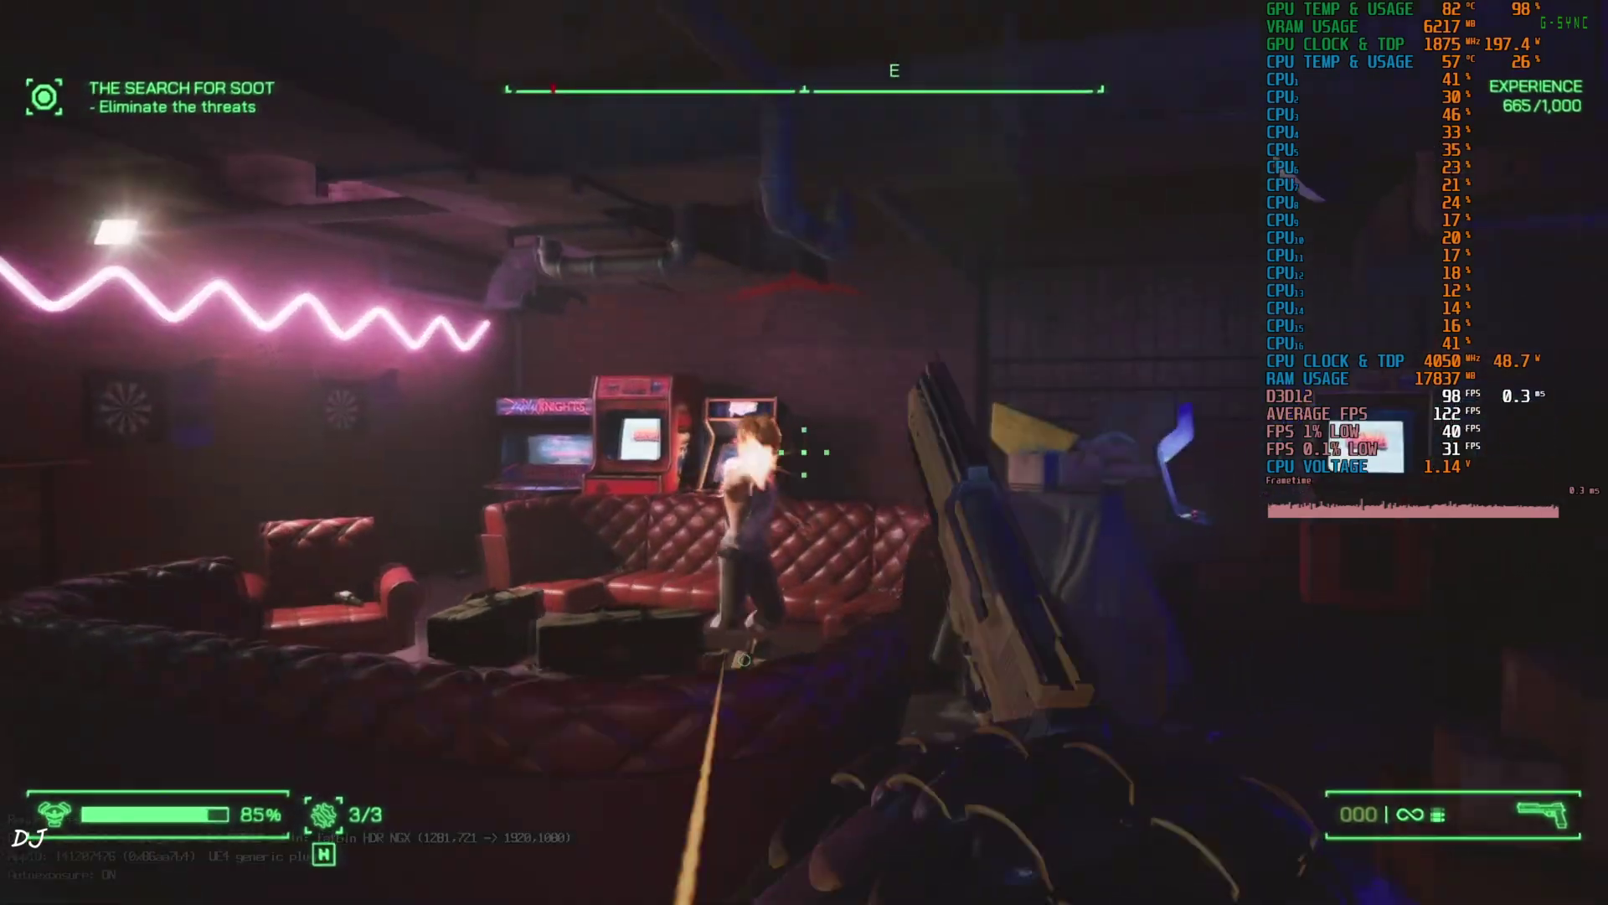
Step: Grab and throw the nearby target, and shoot the attacker beside the dartboard
{"action": "key", "text": "e"}
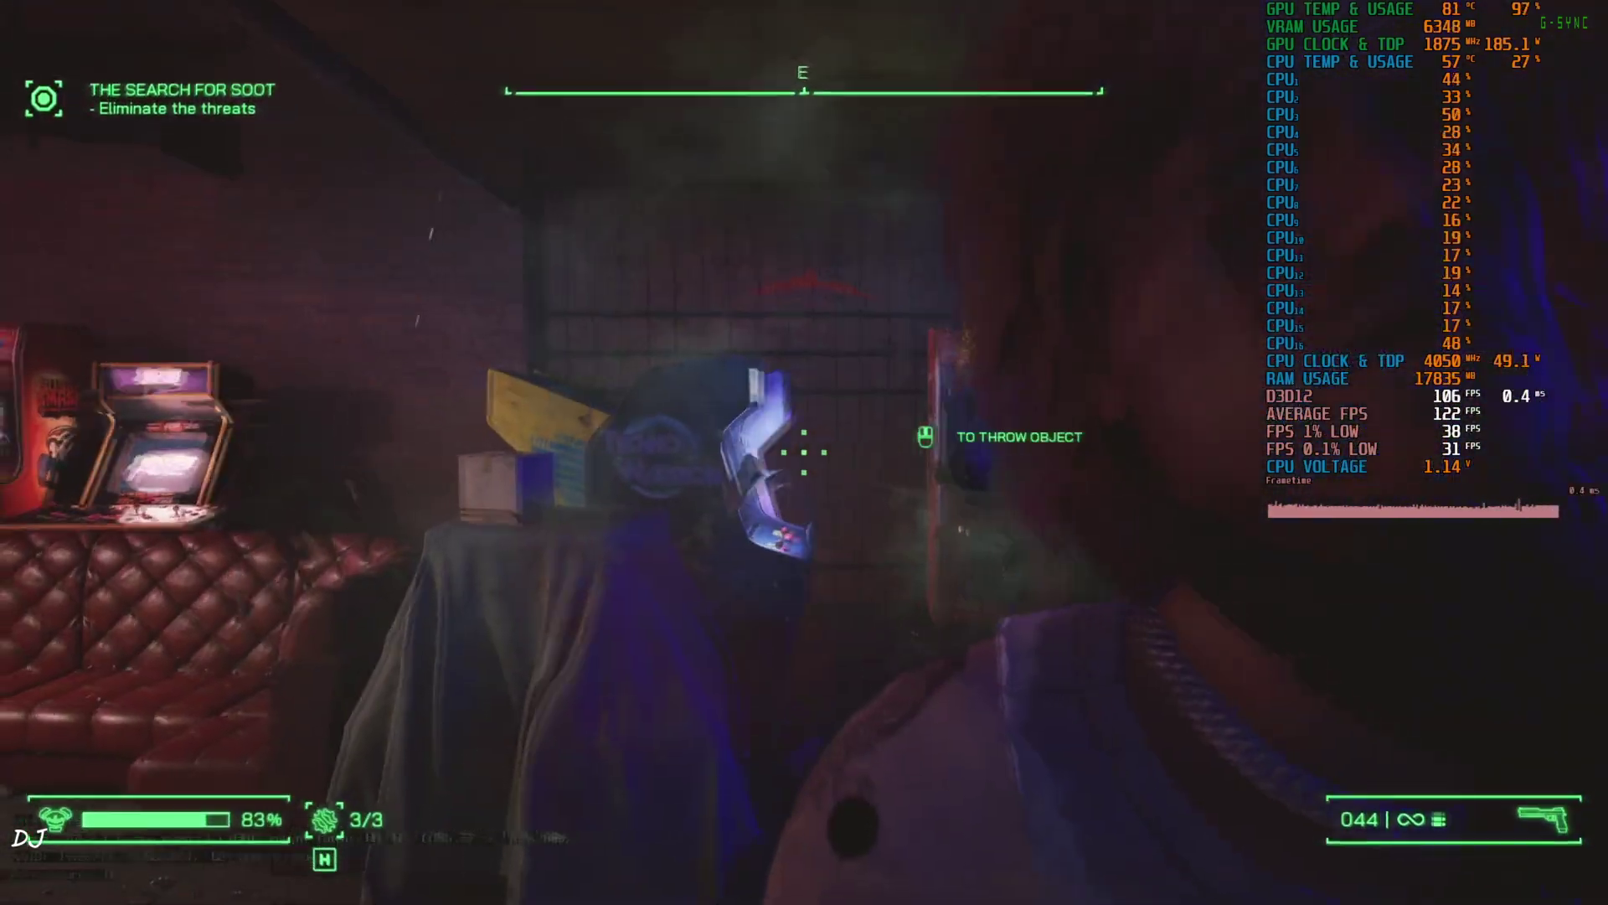
{"action": "left_click", "coordinate": [804, 452]}
{"action": "left_click", "coordinate": [804, 452]}
{"action": "left_click", "coordinate": [805, 452]}
{"action": "left_click", "coordinate": [804, 452]}
{"action": "left_click", "coordinate": [804, 452]}
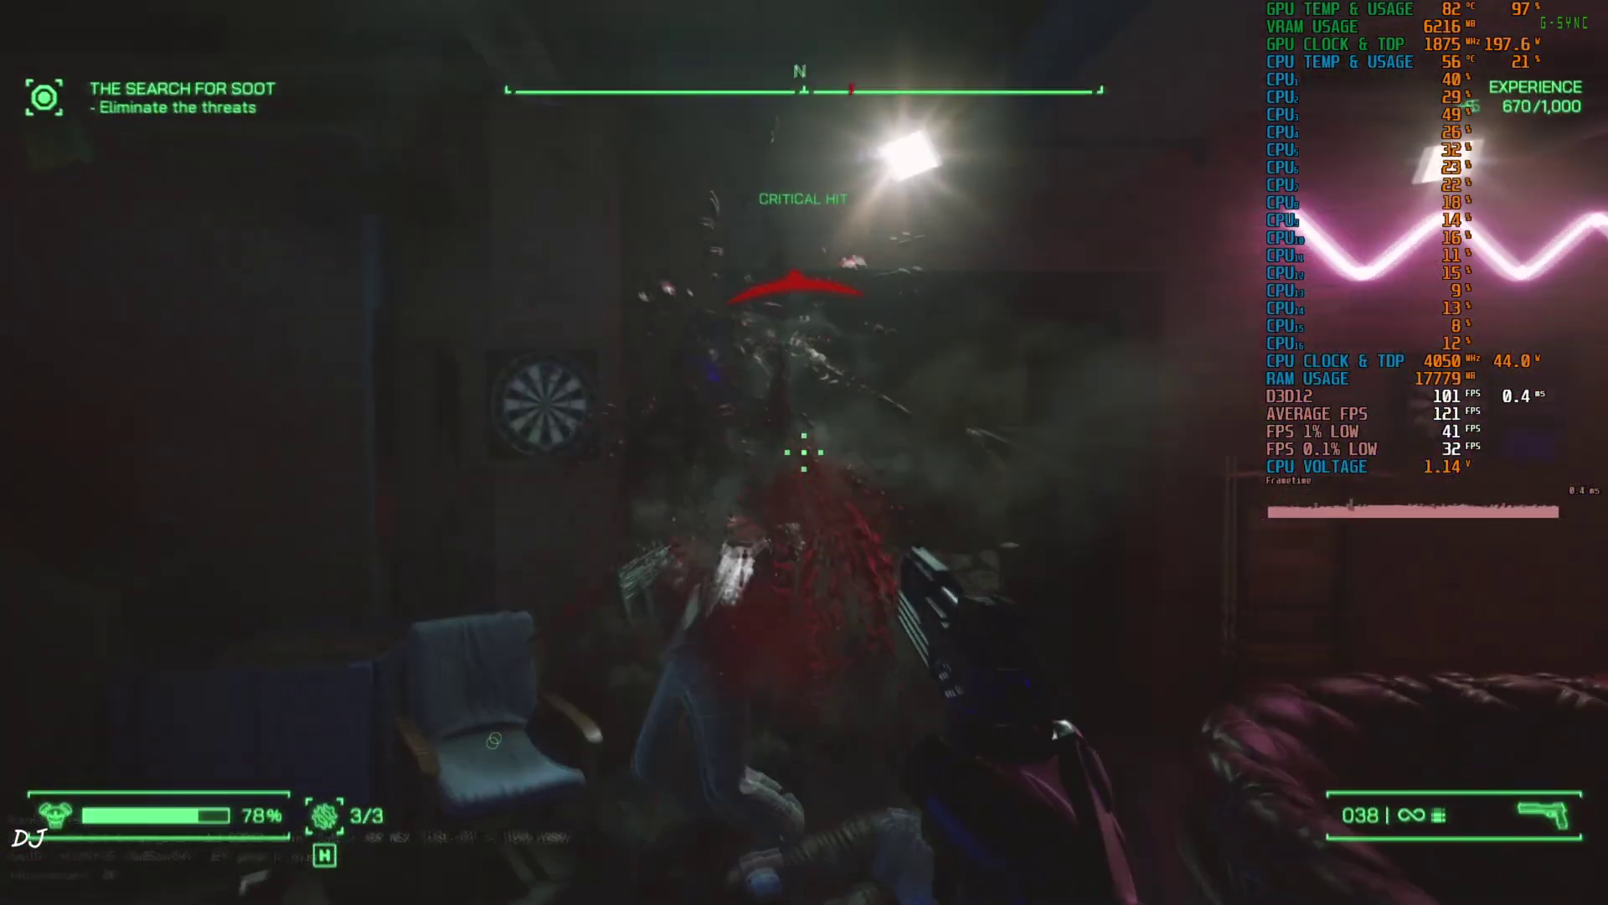
Step: Move into the back room and shoot the enemy standing by the boarded wall
{"action": "key", "text": "w"}
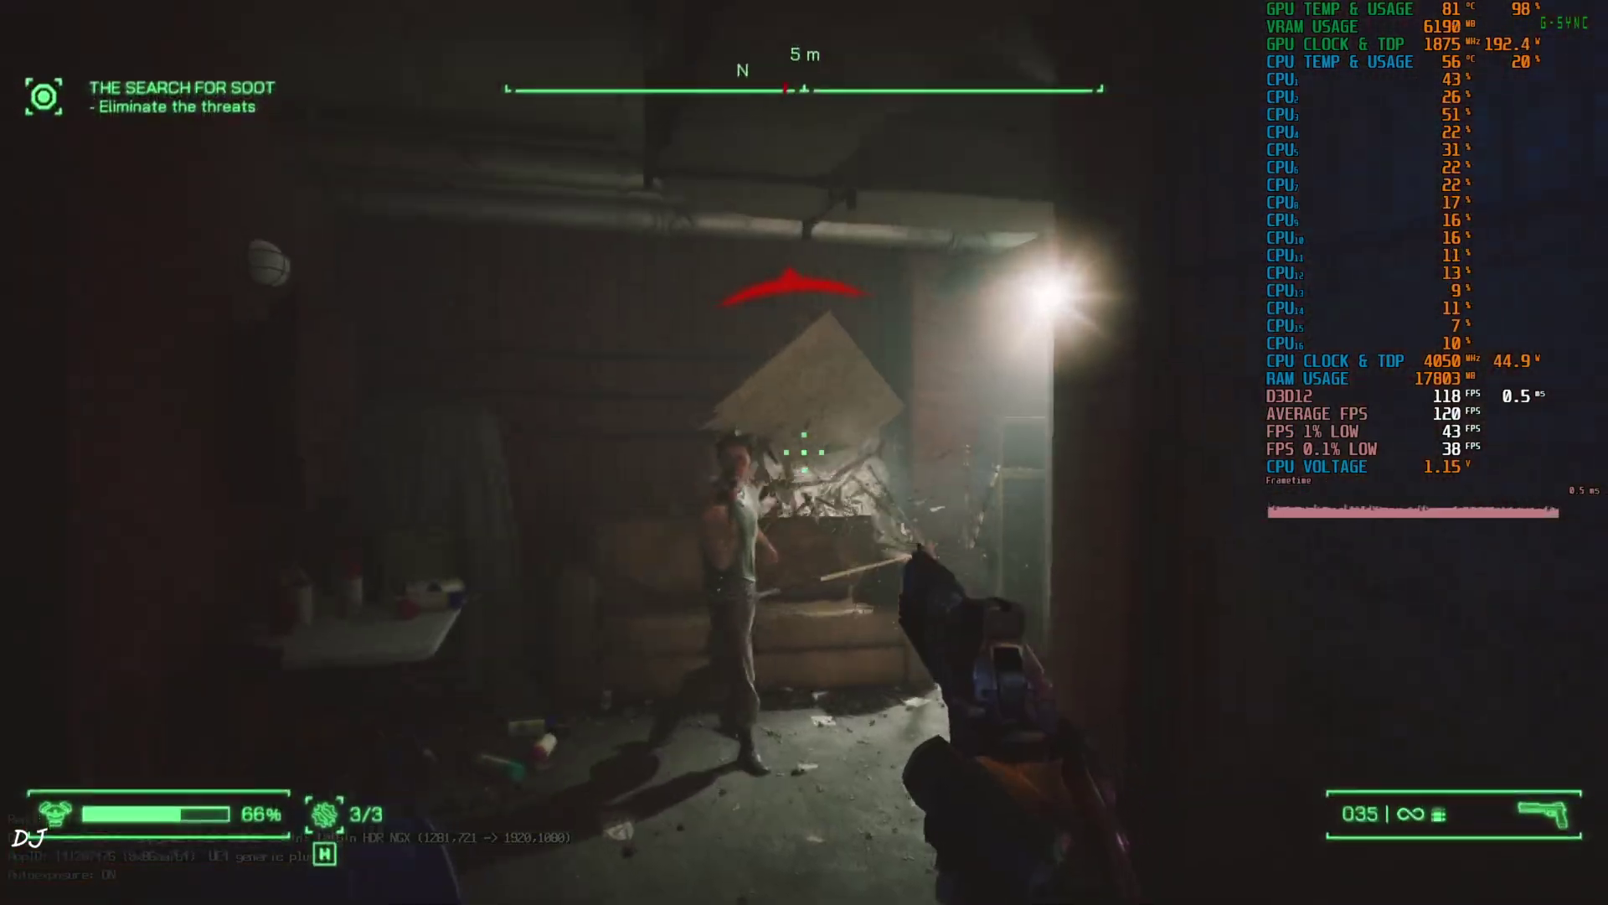
{"action": "left_click", "coordinate": [804, 452]}
{"action": "left_click", "coordinate": [805, 452]}
{"action": "left_click", "coordinate": [804, 452]}
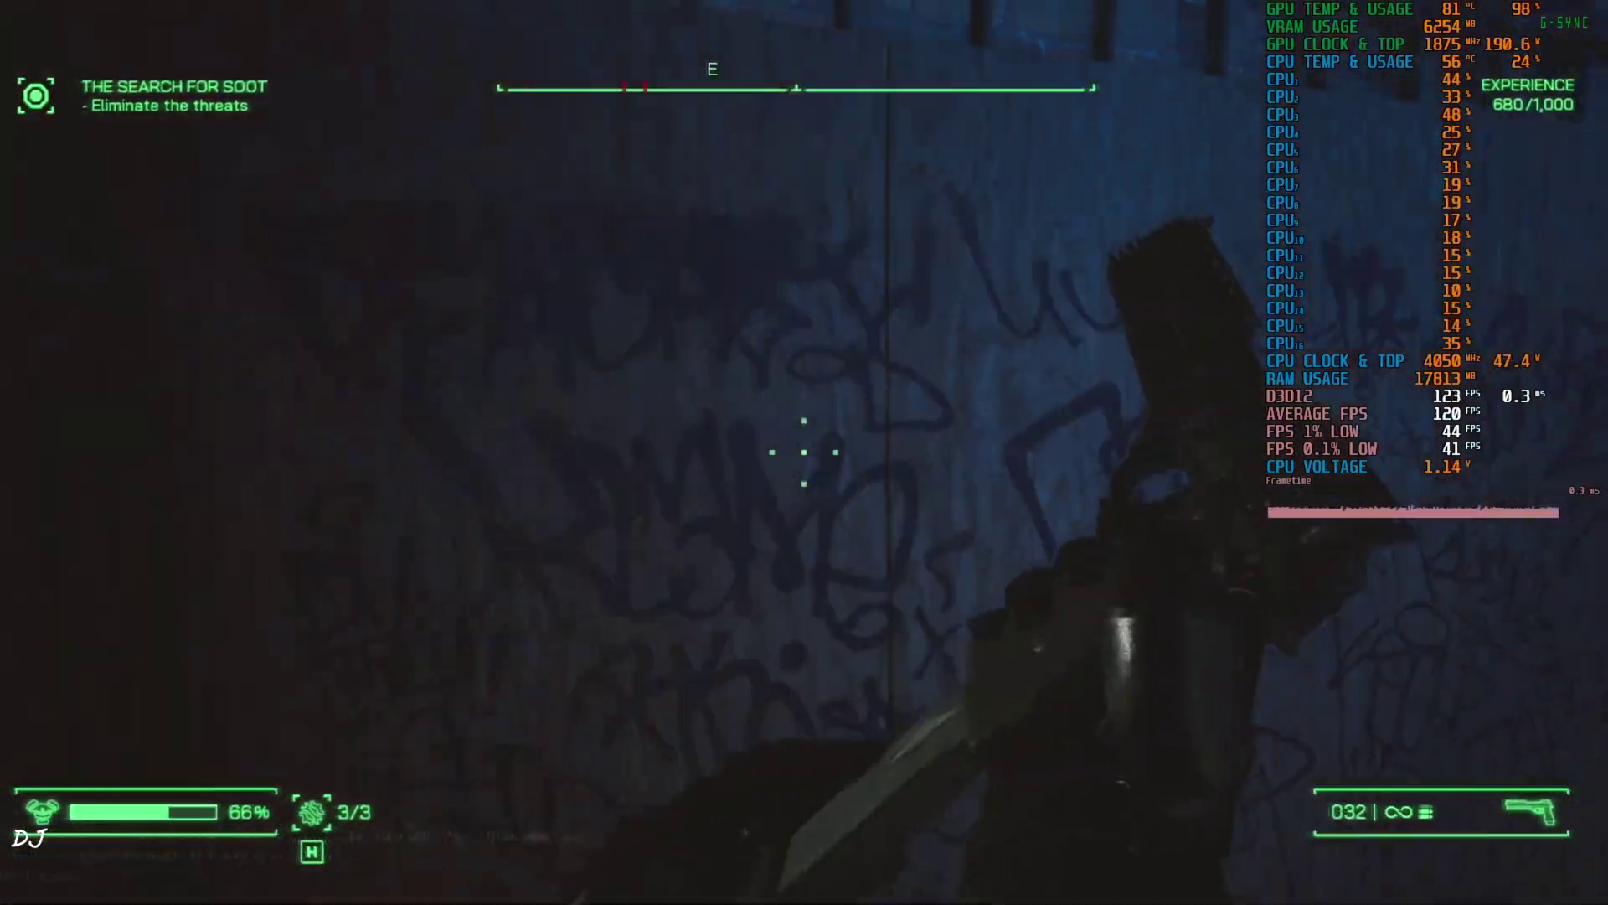
Step: Advance into the passage with the red neon arrow and shoot the enemy crouching behind the blue barrel
{"action": "key", "text": "w"}
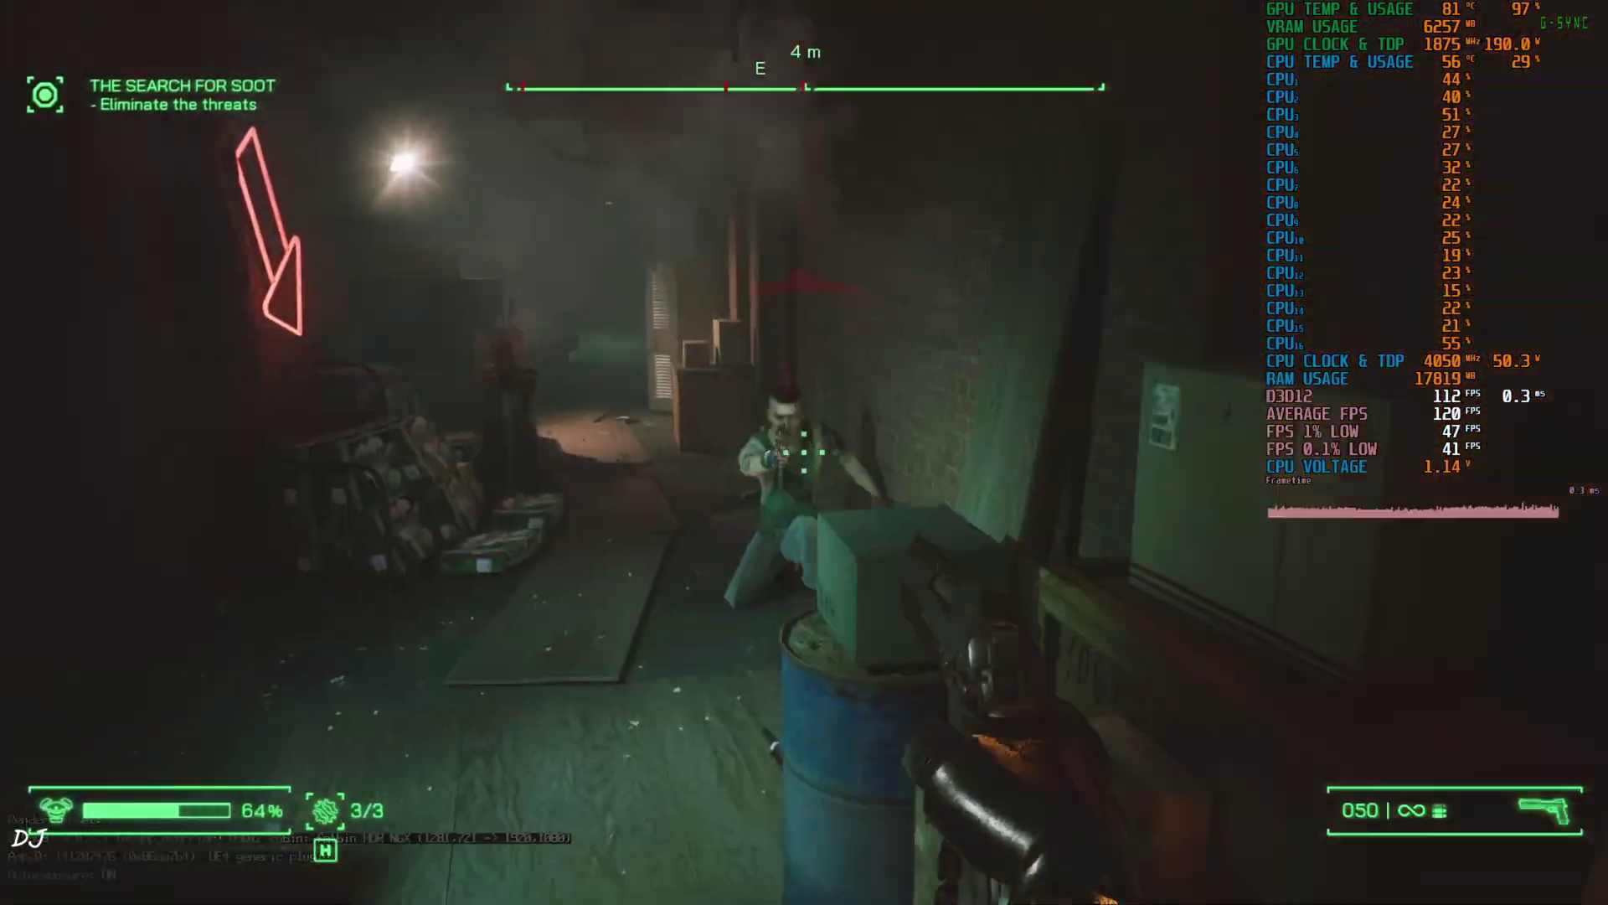
{"action": "left_click", "coordinate": [804, 452]}
{"action": "left_click", "coordinate": [804, 452]}
{"action": "left_click", "coordinate": [804, 453]}
{"action": "left_click", "coordinate": [804, 452]}
{"action": "left_click", "coordinate": [804, 452]}
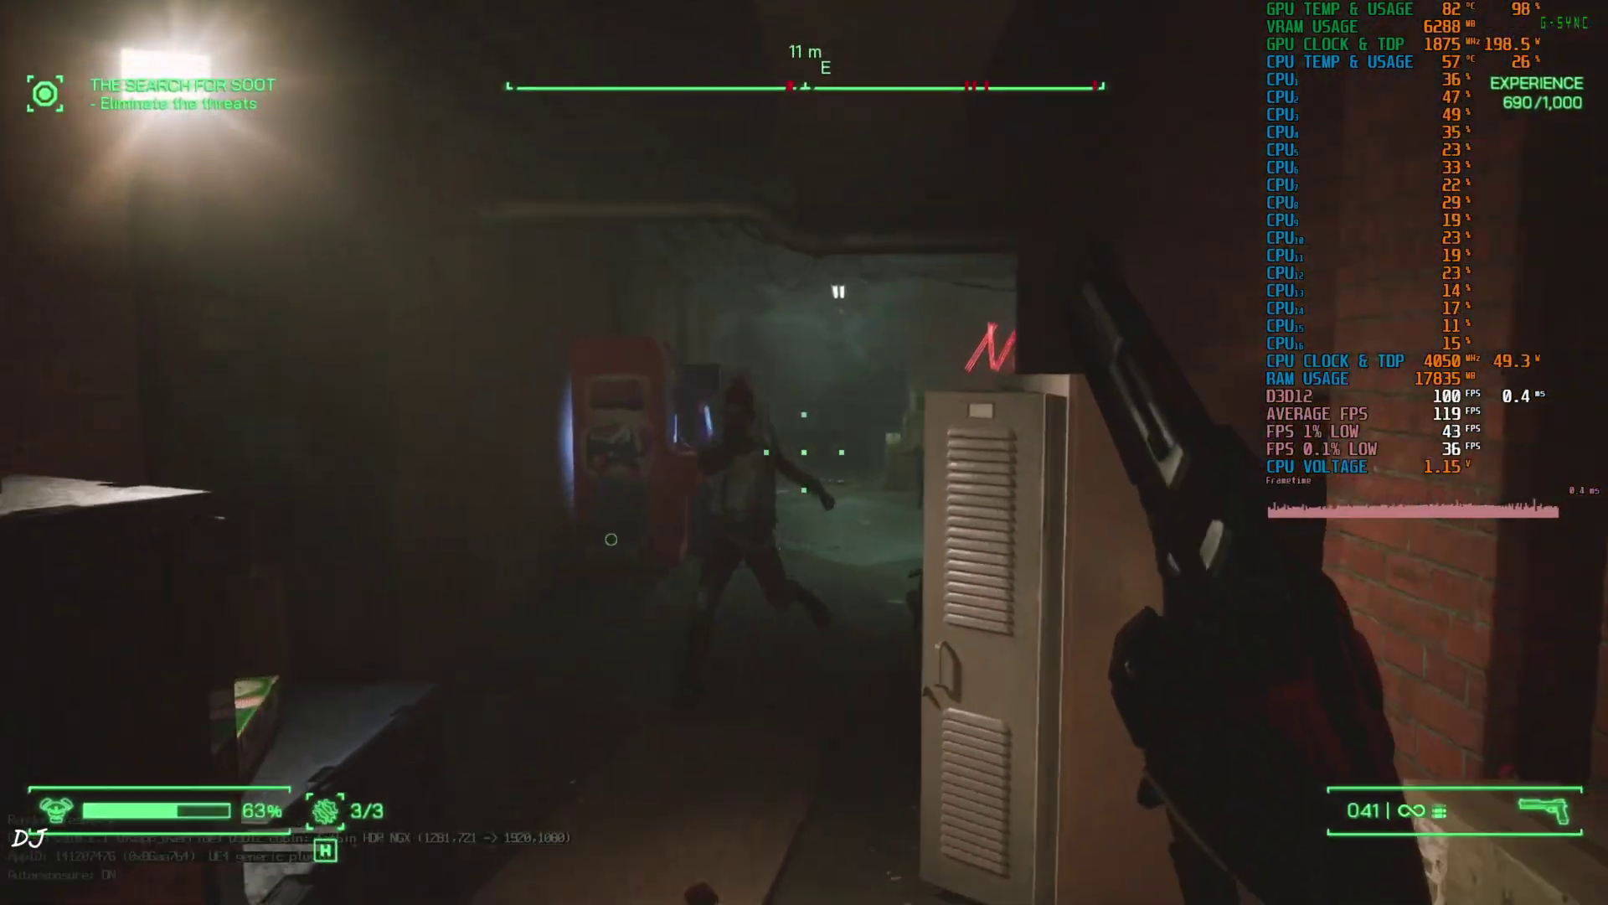
Step: Shoot the enemy running past the red machine beyond the metal lockers
{"action": "left_click", "coordinate": [804, 452]}
{"action": "left_click", "coordinate": [804, 453]}
{"action": "left_click", "coordinate": [804, 453]}
{"action": "left_click", "coordinate": [804, 453]}
{"action": "left_click", "coordinate": [804, 453]}
{"action": "left_click", "coordinate": [805, 453]}
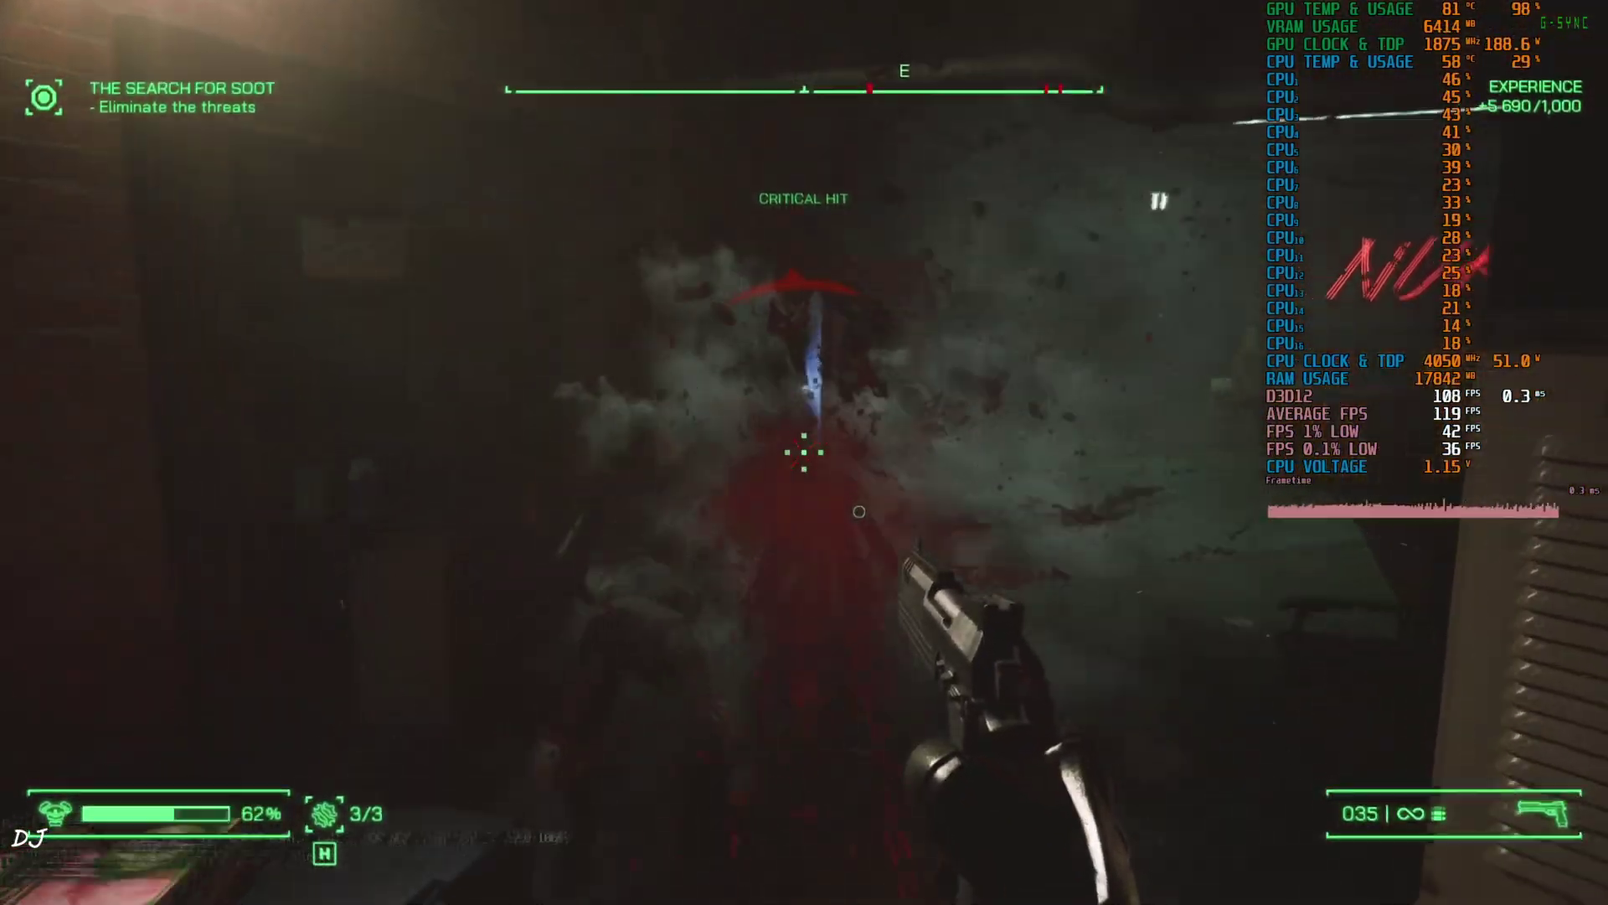
{"action": "left_click", "coordinate": [804, 452]}
{"action": "left_click", "coordinate": [804, 452]}
{"action": "left_click", "coordinate": [804, 453]}
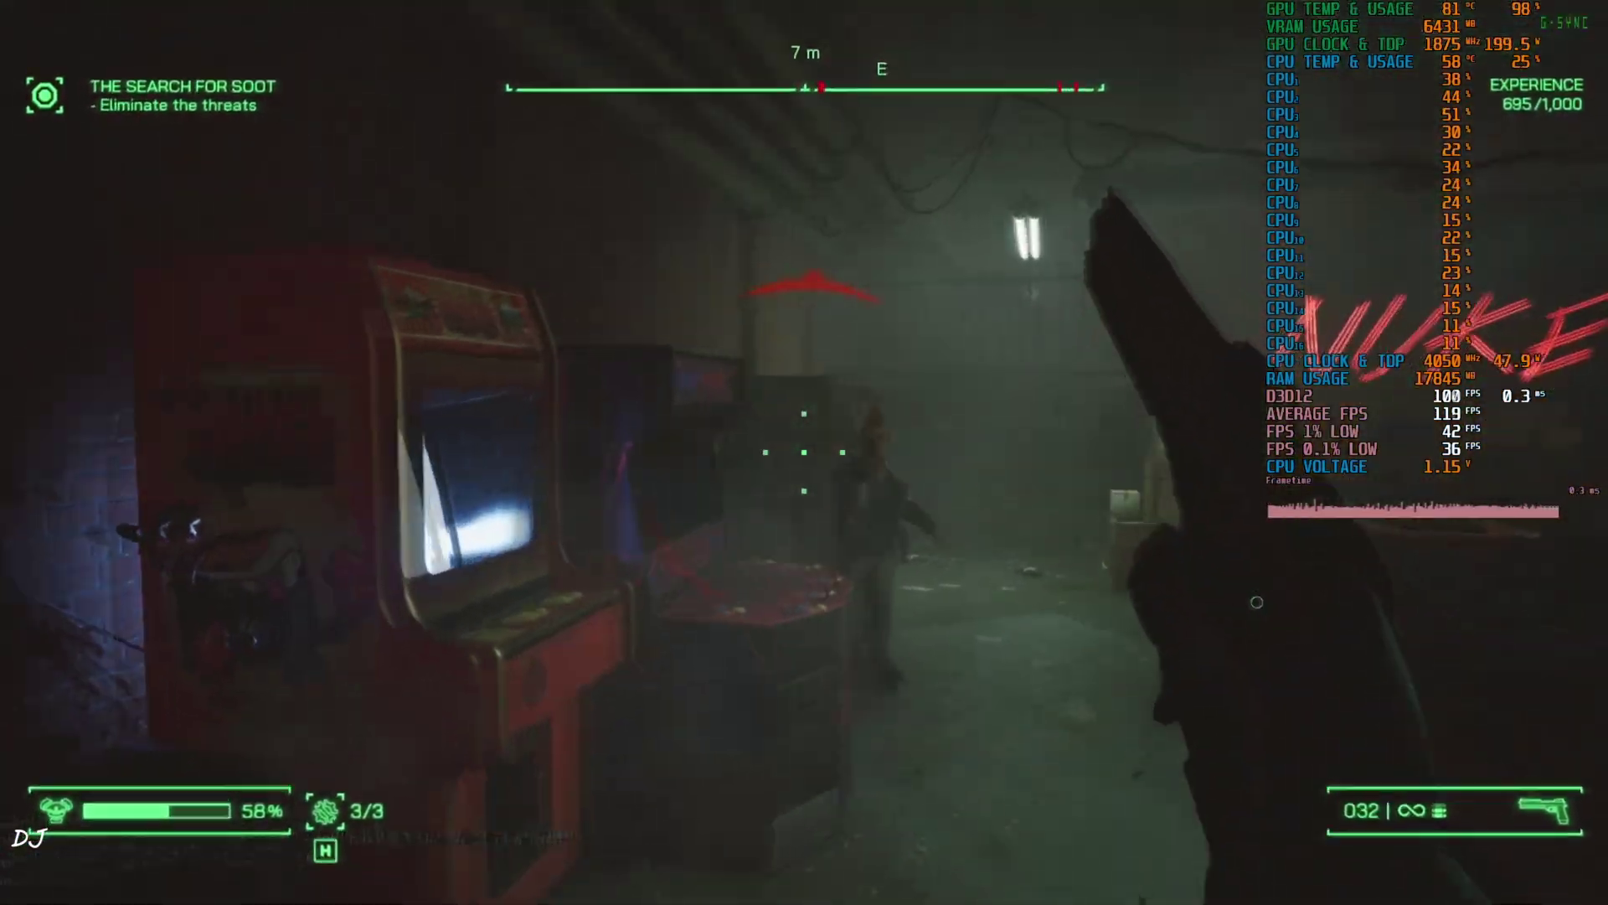
Step: Shoot the last nearby enemy past the arcade cabinets and close in on him
{"action": "left_click", "coordinate": [804, 453]}
{"action": "left_click", "coordinate": [804, 452]}
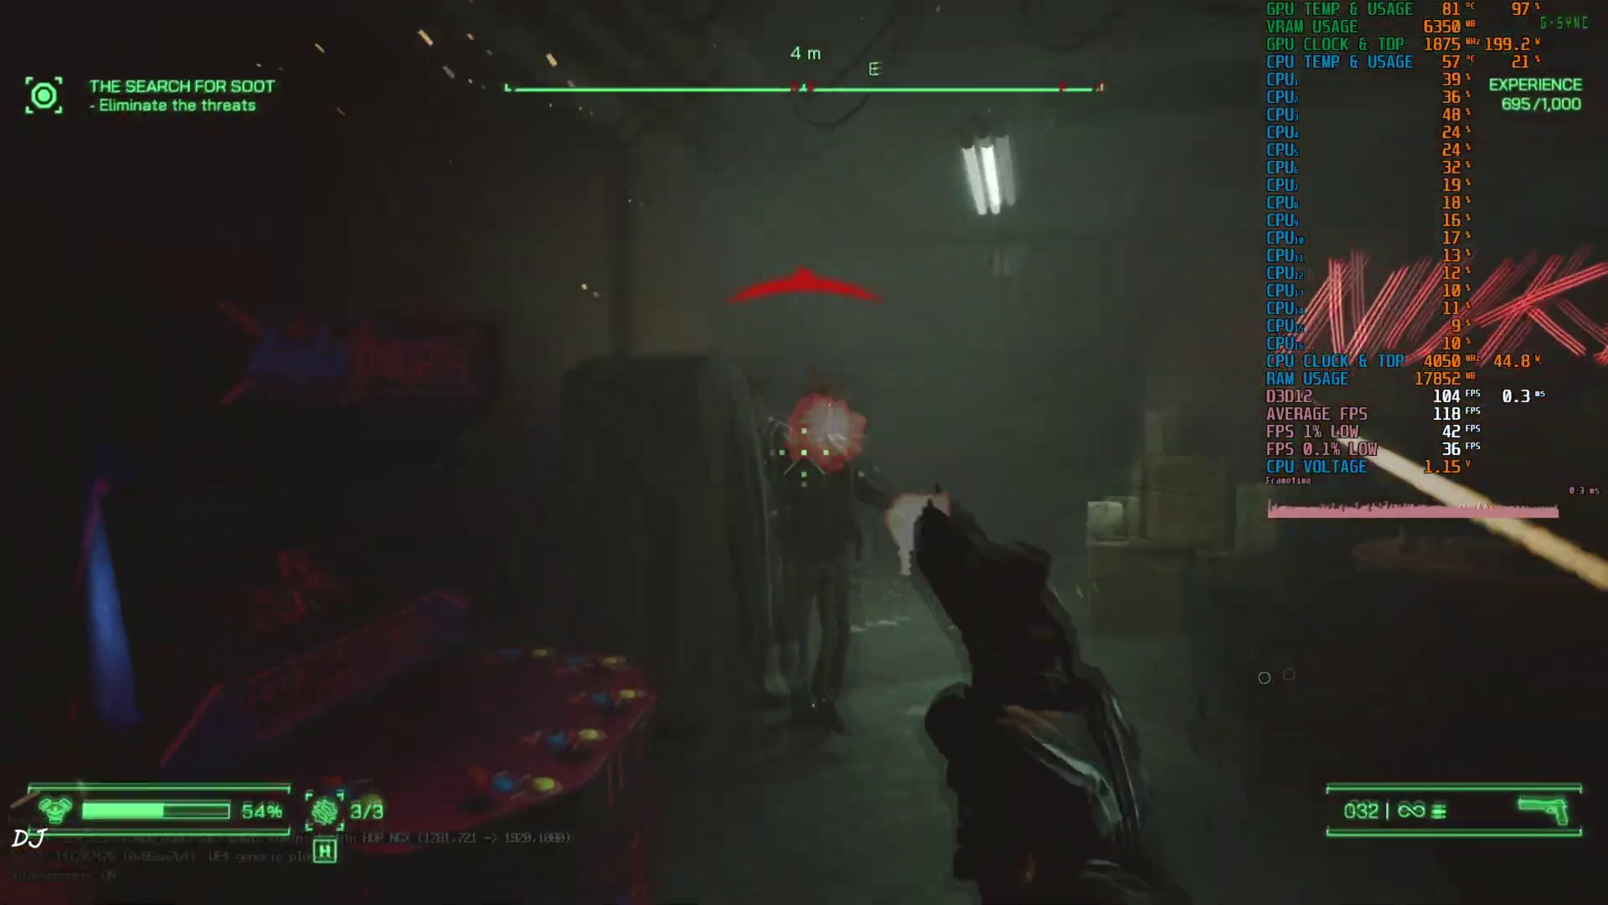
{"action": "left_click", "coordinate": [804, 452]}
{"action": "left_click", "coordinate": [804, 453]}
{"action": "left_click", "coordinate": [804, 452]}
{"action": "left_click", "coordinate": [804, 452]}
{"action": "left_click", "coordinate": [804, 452]}
{"action": "left_click", "coordinate": [804, 452]}
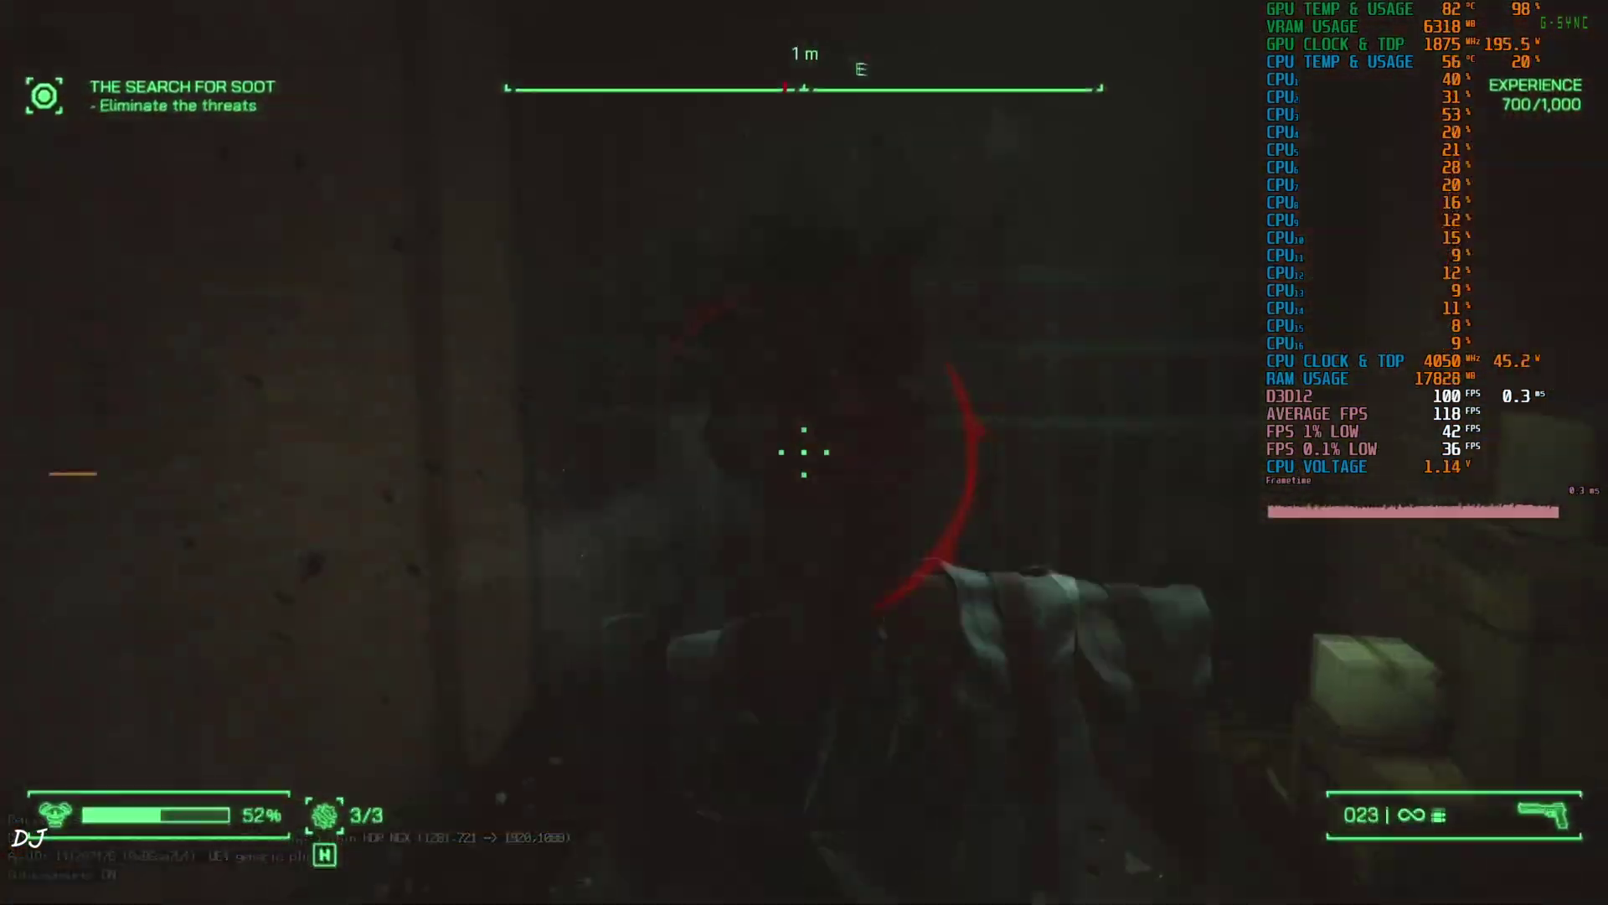
{"action": "key", "text": "e"}
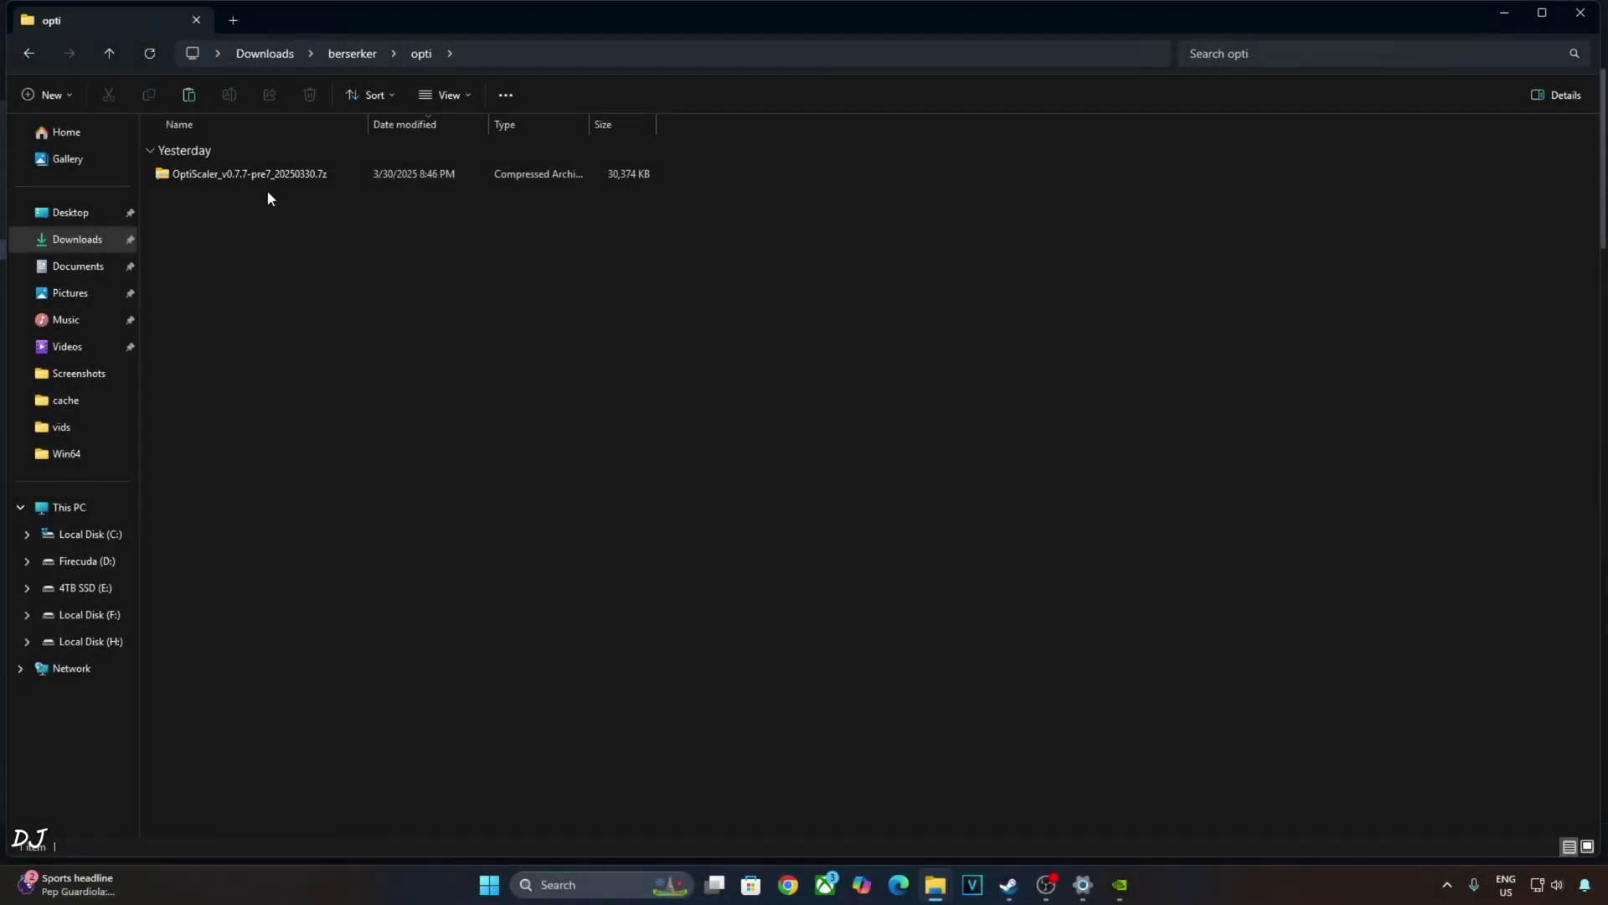
Step: Copy amd_fidelityfx_dx12.dll, OptiScaler.dll and OptiScaler.ini from the OptiScaler_v0.7.7-pre7_20250330.7z archive
{"action": "double_click", "coordinate": [244, 173]}
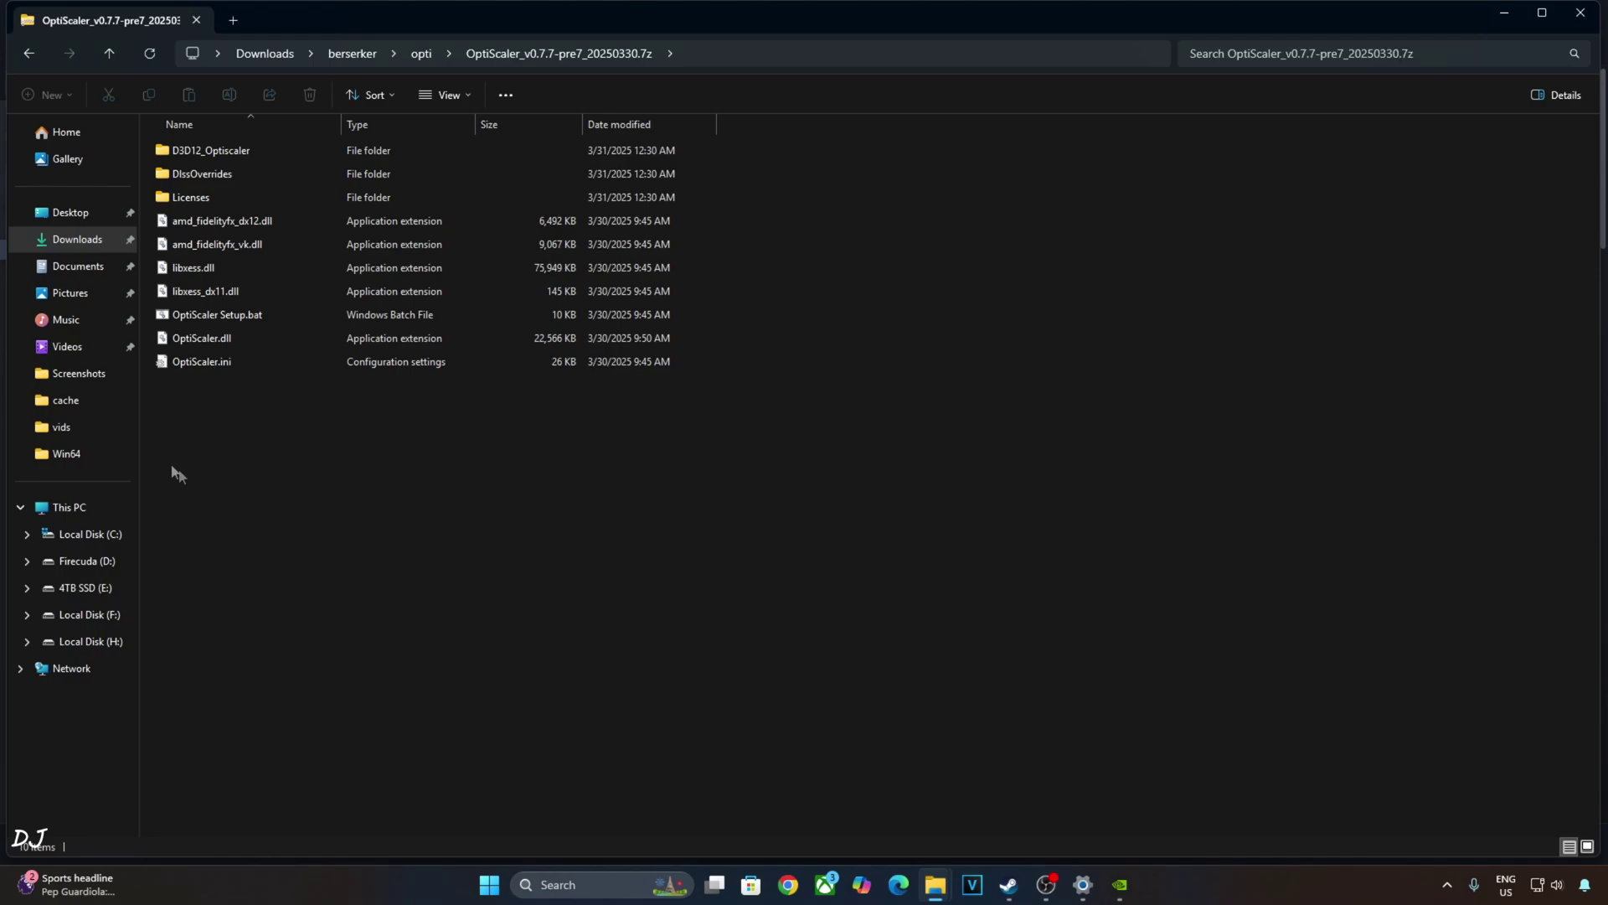
{"action": "left_click", "coordinate": [201, 361]}
{"action": "left_click", "coordinate": [204, 337], "text": "ctrl"}
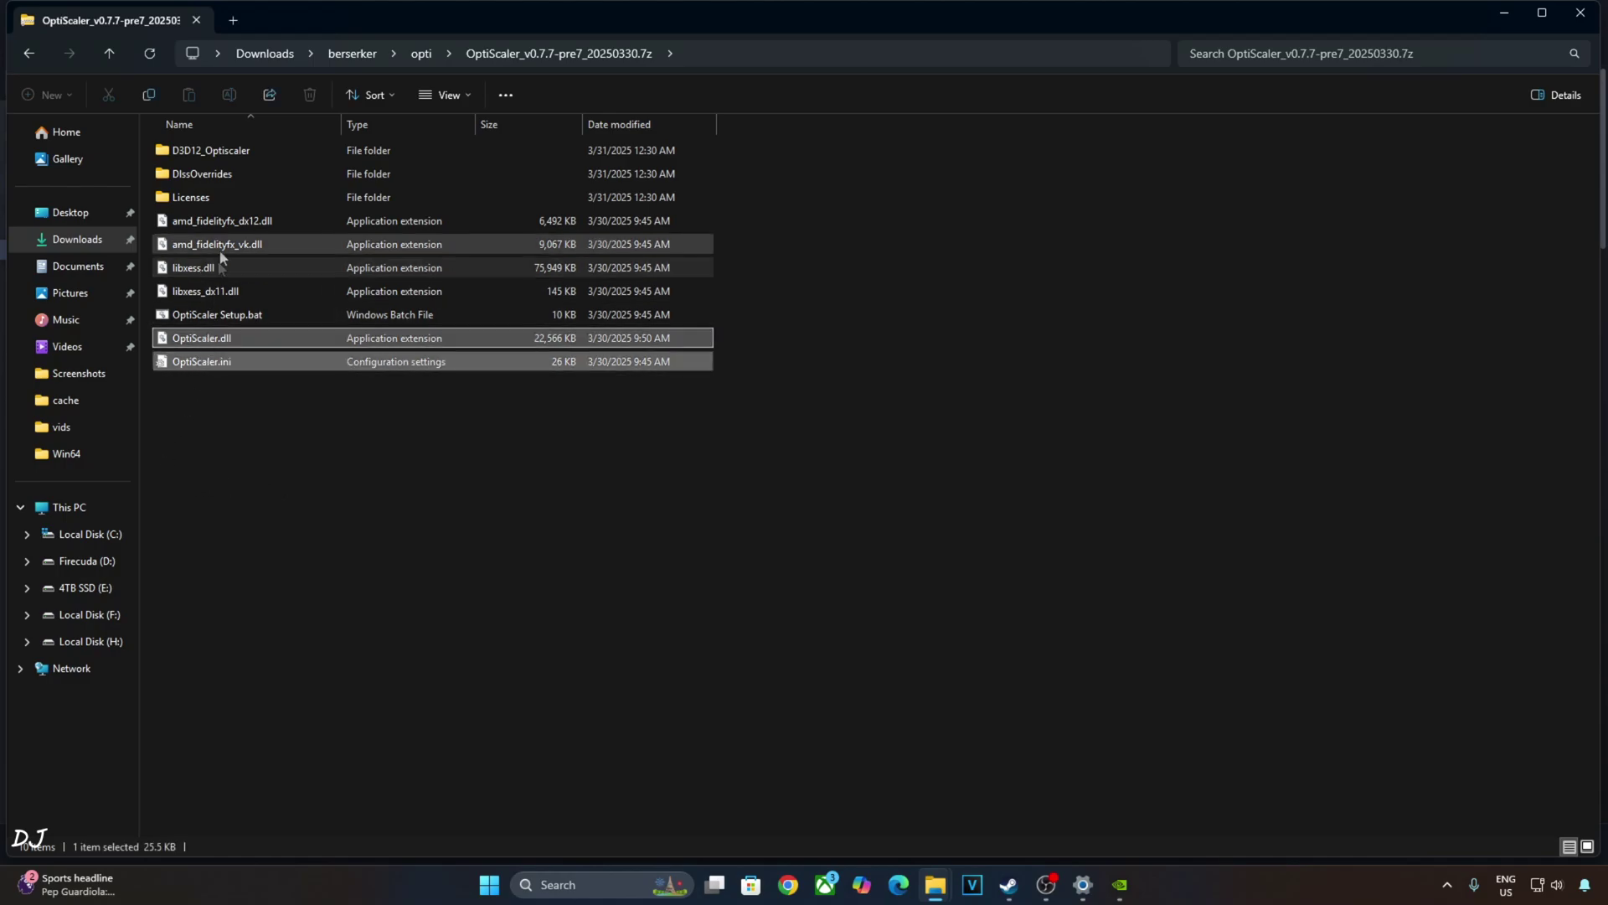
{"action": "left_click", "coordinate": [224, 222], "text": "ctrl"}
{"action": "right_click", "coordinate": [212, 365]}
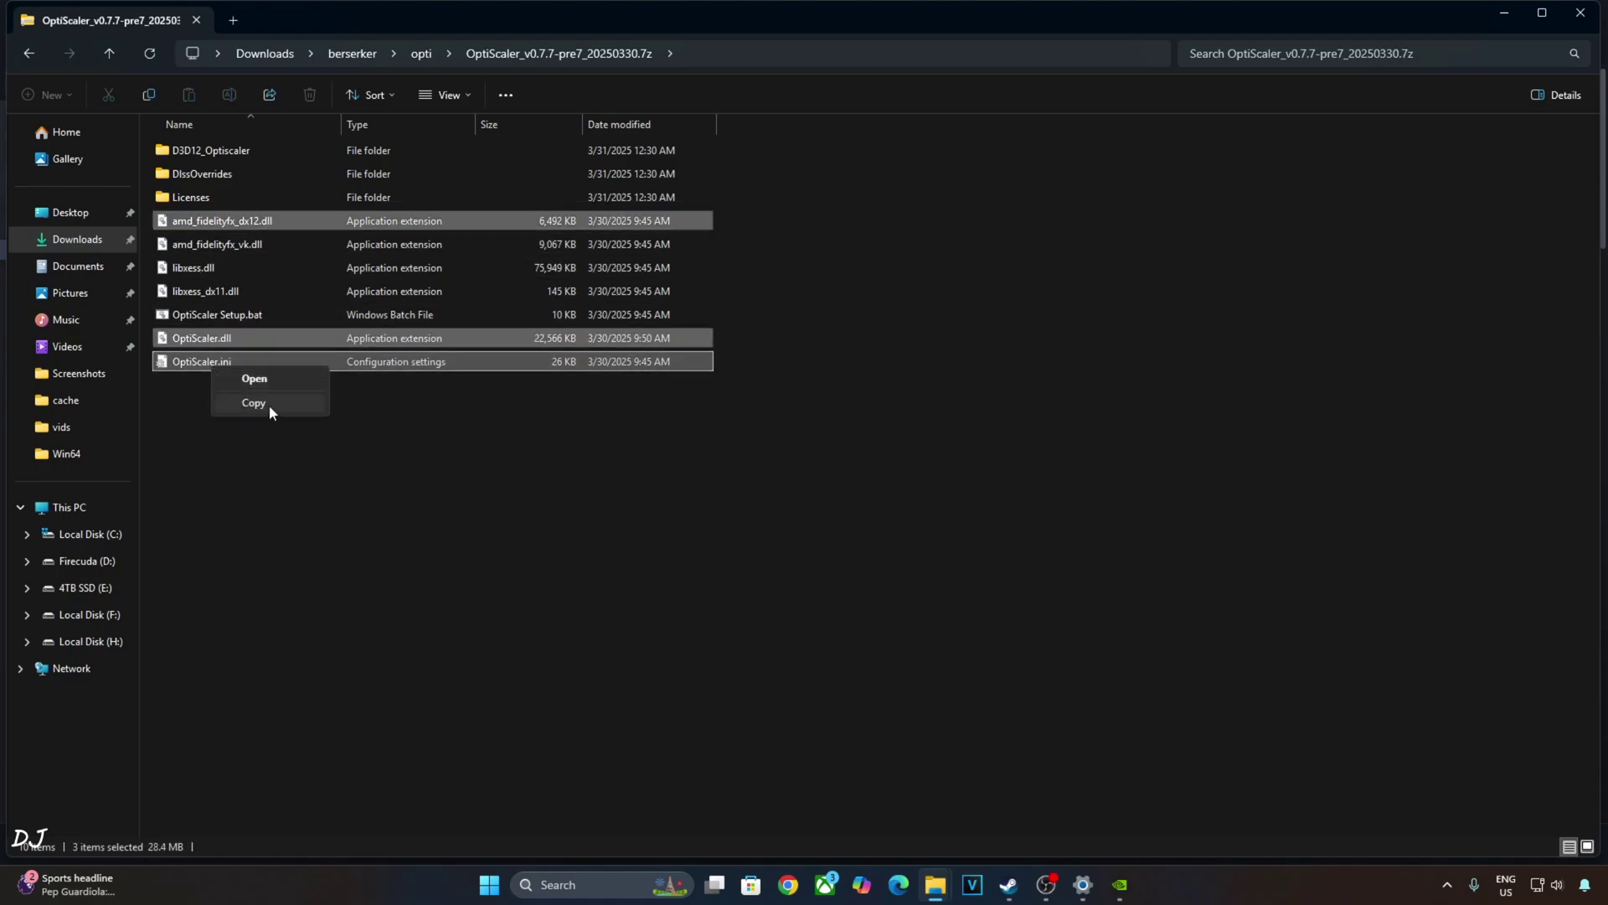
{"action": "left_click", "coordinate": [268, 404]}
Step: Switch to Steam and open the local files folder of Atomic Heart
{"action": "left_click", "coordinate": [1008, 884]}
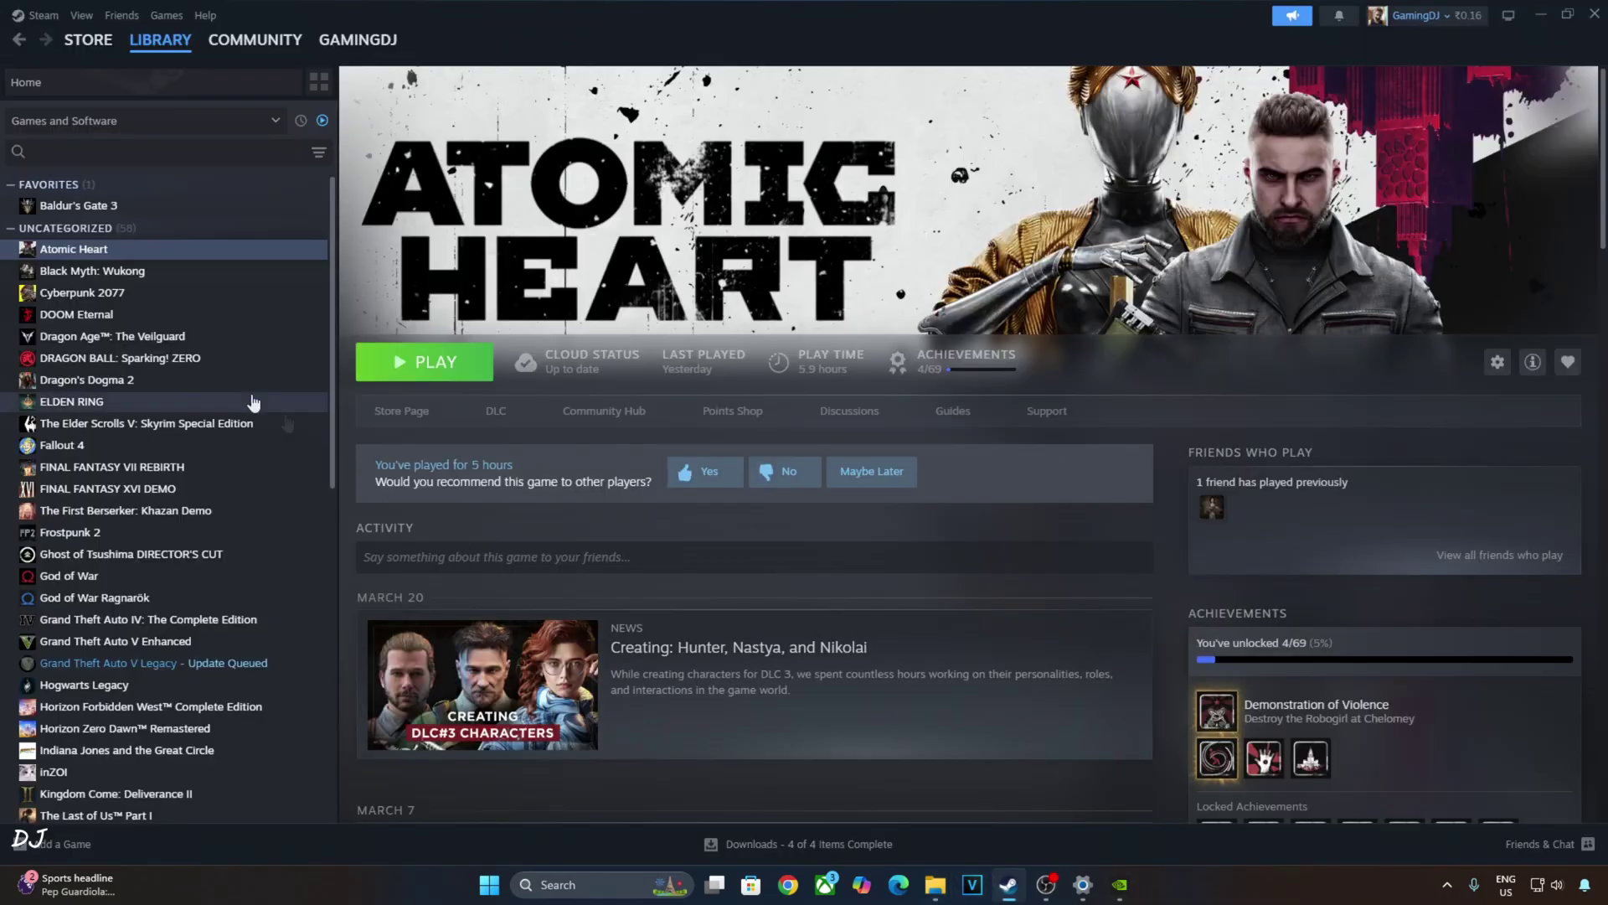
{"action": "right_click", "coordinate": [109, 252]}
{"action": "mouse_move", "coordinate": [166, 360]}
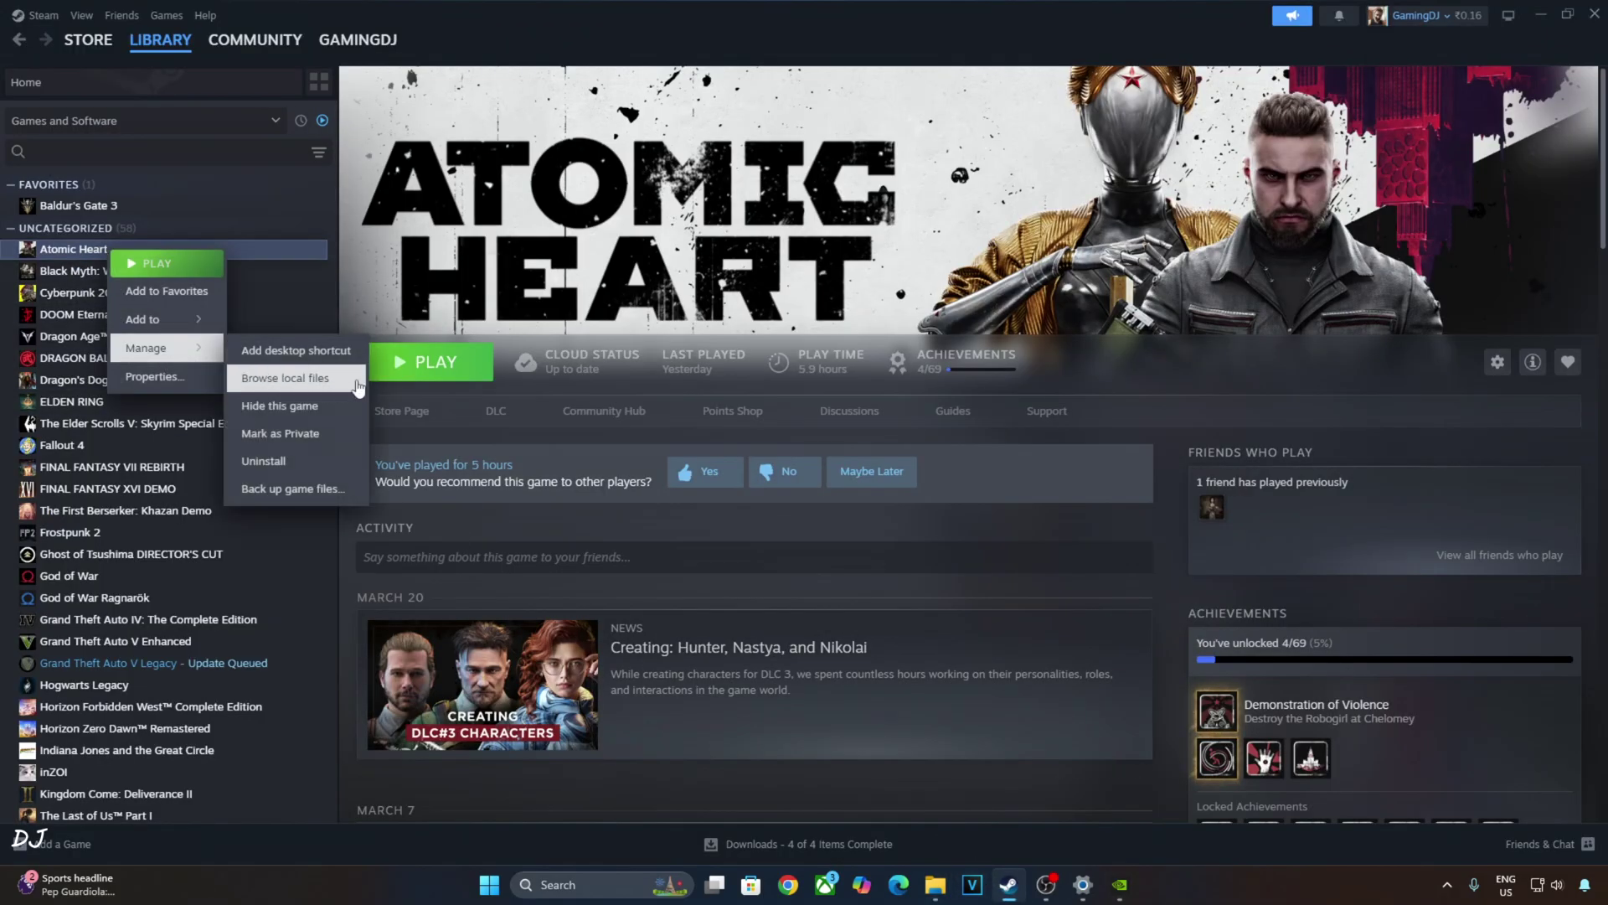
{"action": "left_click", "coordinate": [318, 380]}
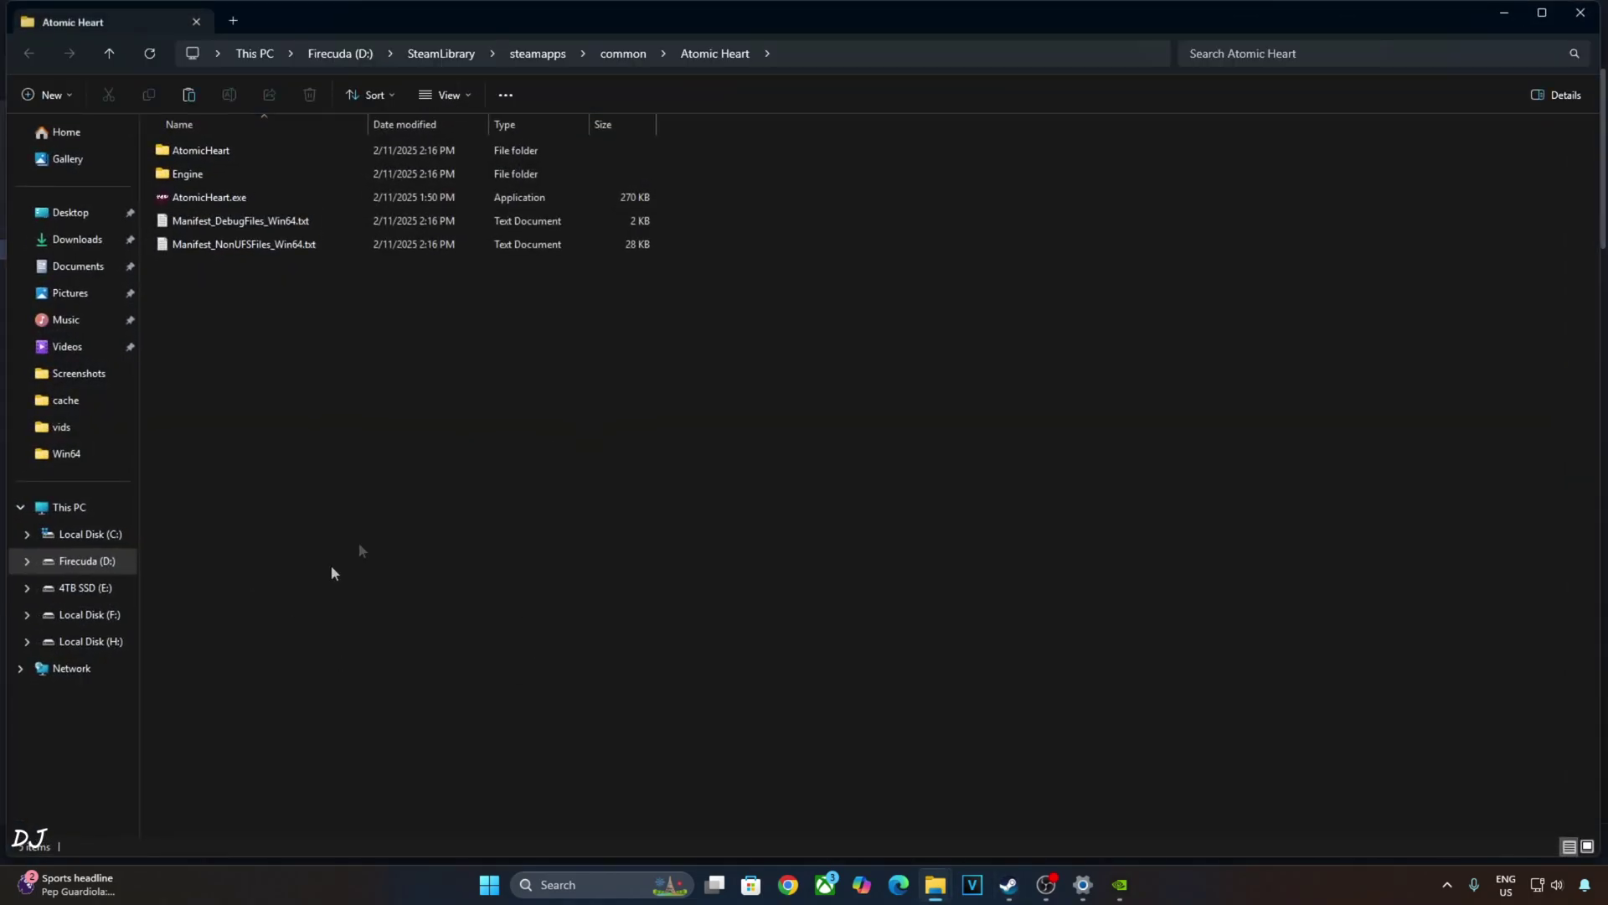
Step: Paste the copied OptiScaler files into the game's AtomicHeart\Binaries\Win64 folder
{"action": "double_click", "coordinate": [228, 150]}
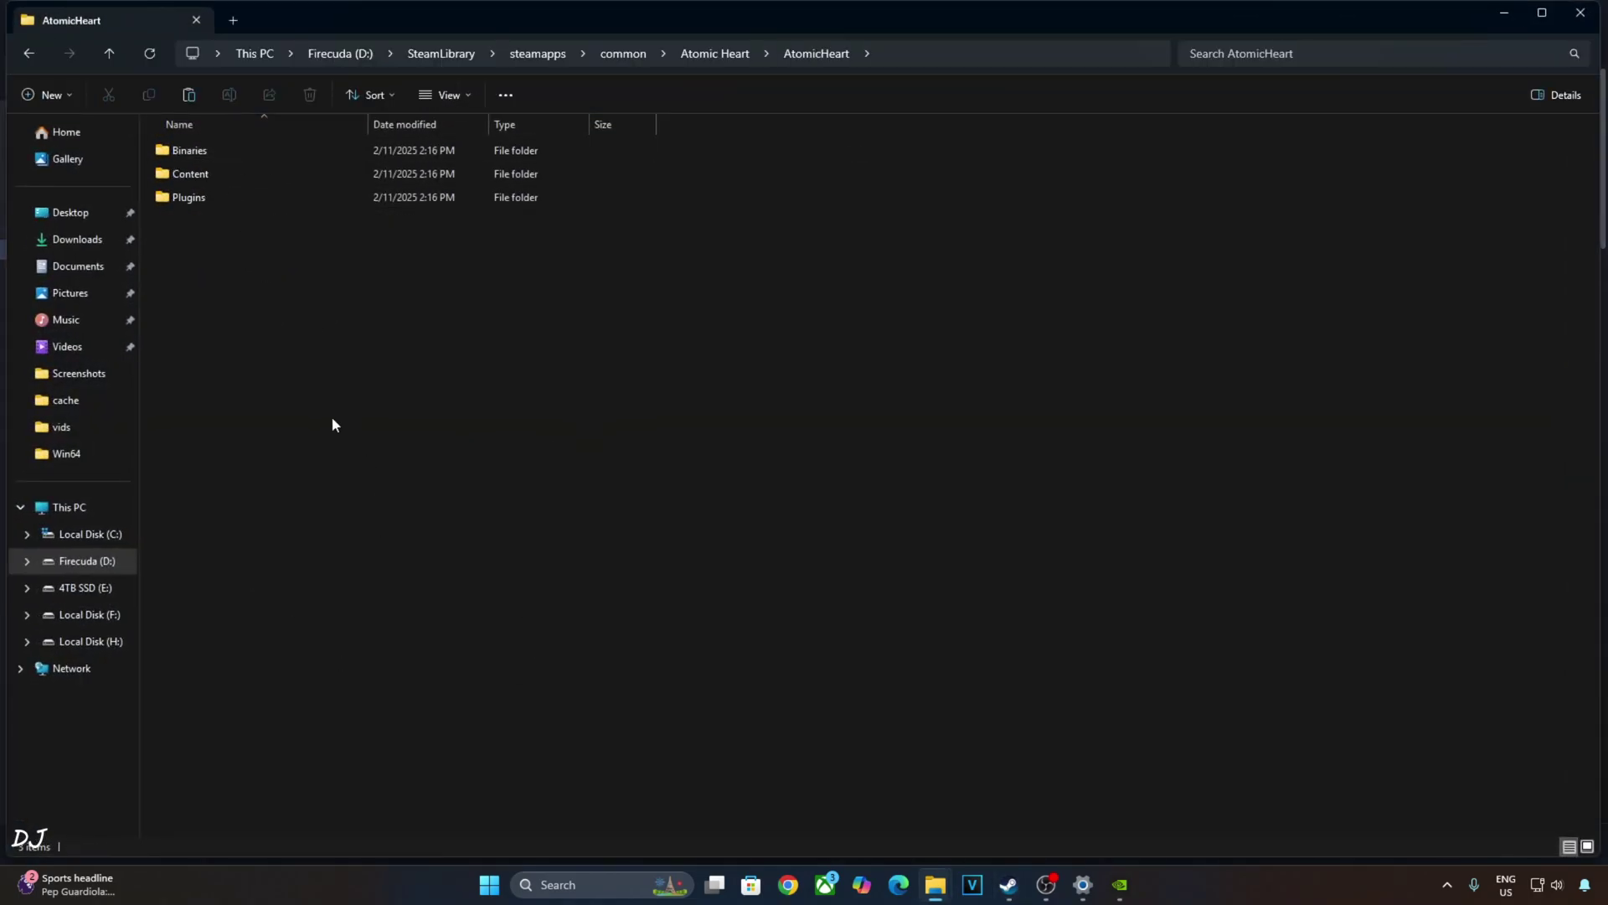
{"action": "double_click", "coordinate": [214, 149]}
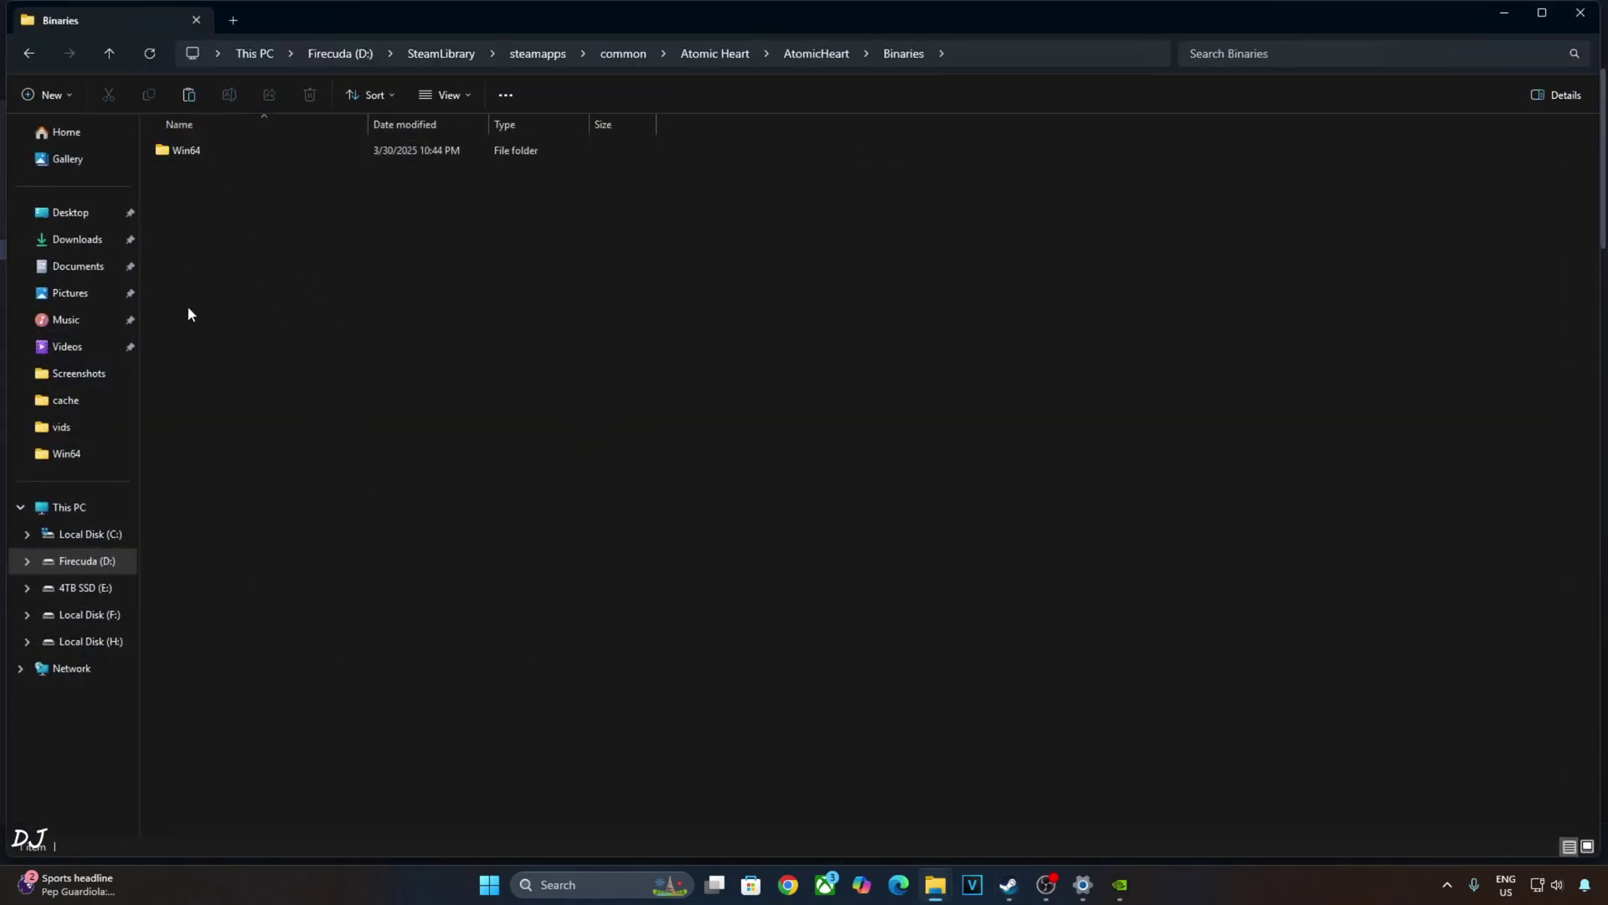
{"action": "double_click", "coordinate": [239, 149]}
{"action": "right_click", "coordinate": [248, 210]}
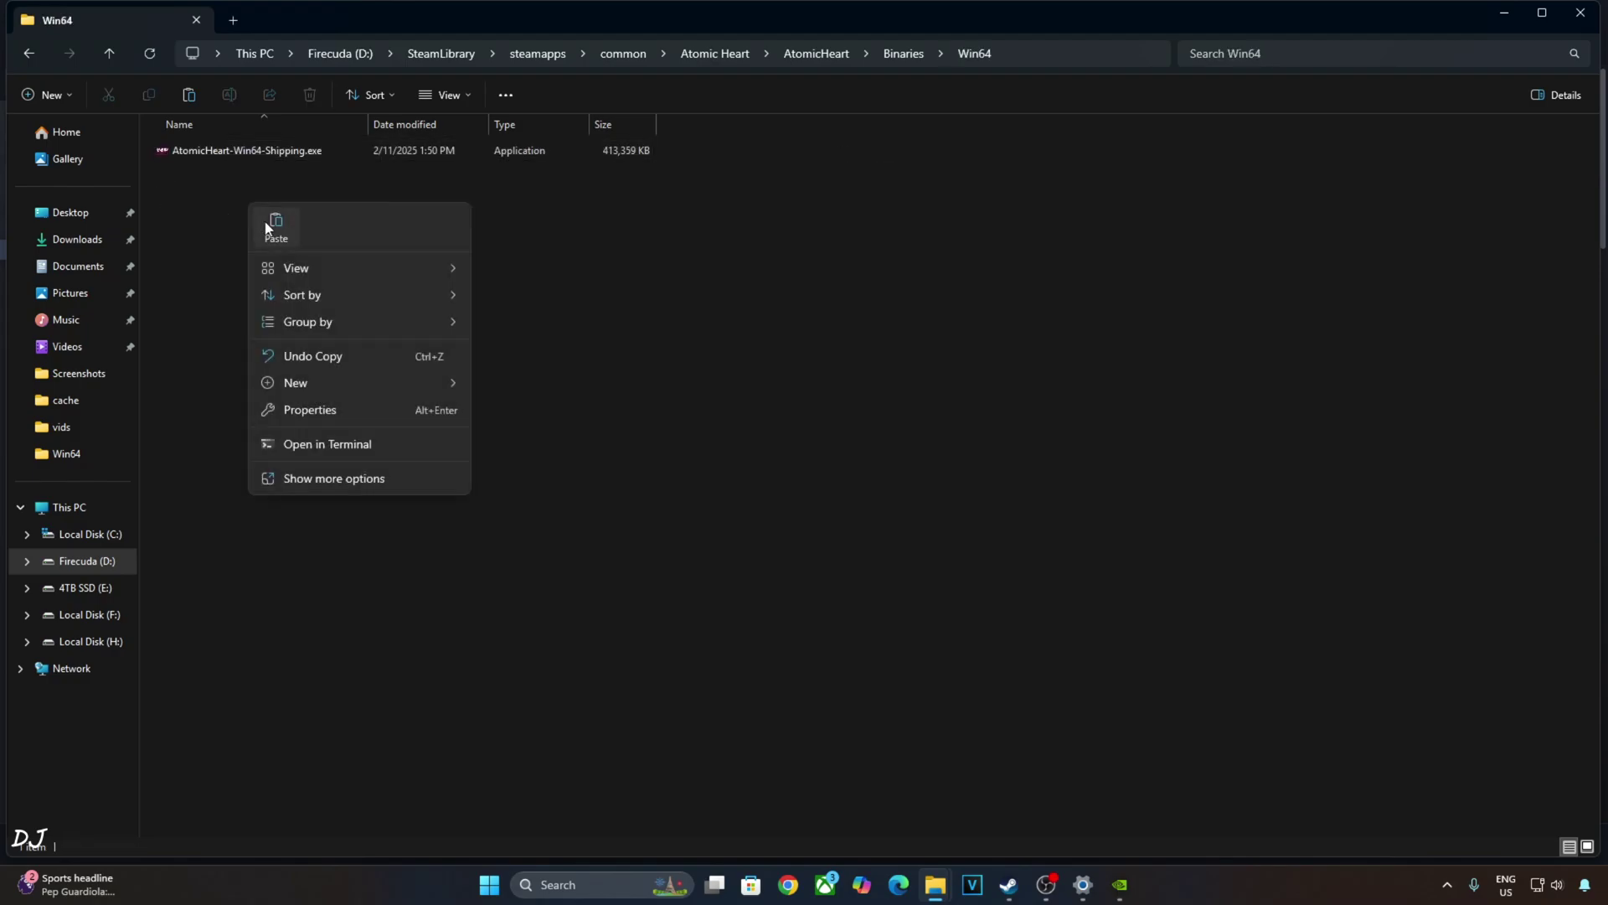
{"action": "left_click", "coordinate": [279, 228]}
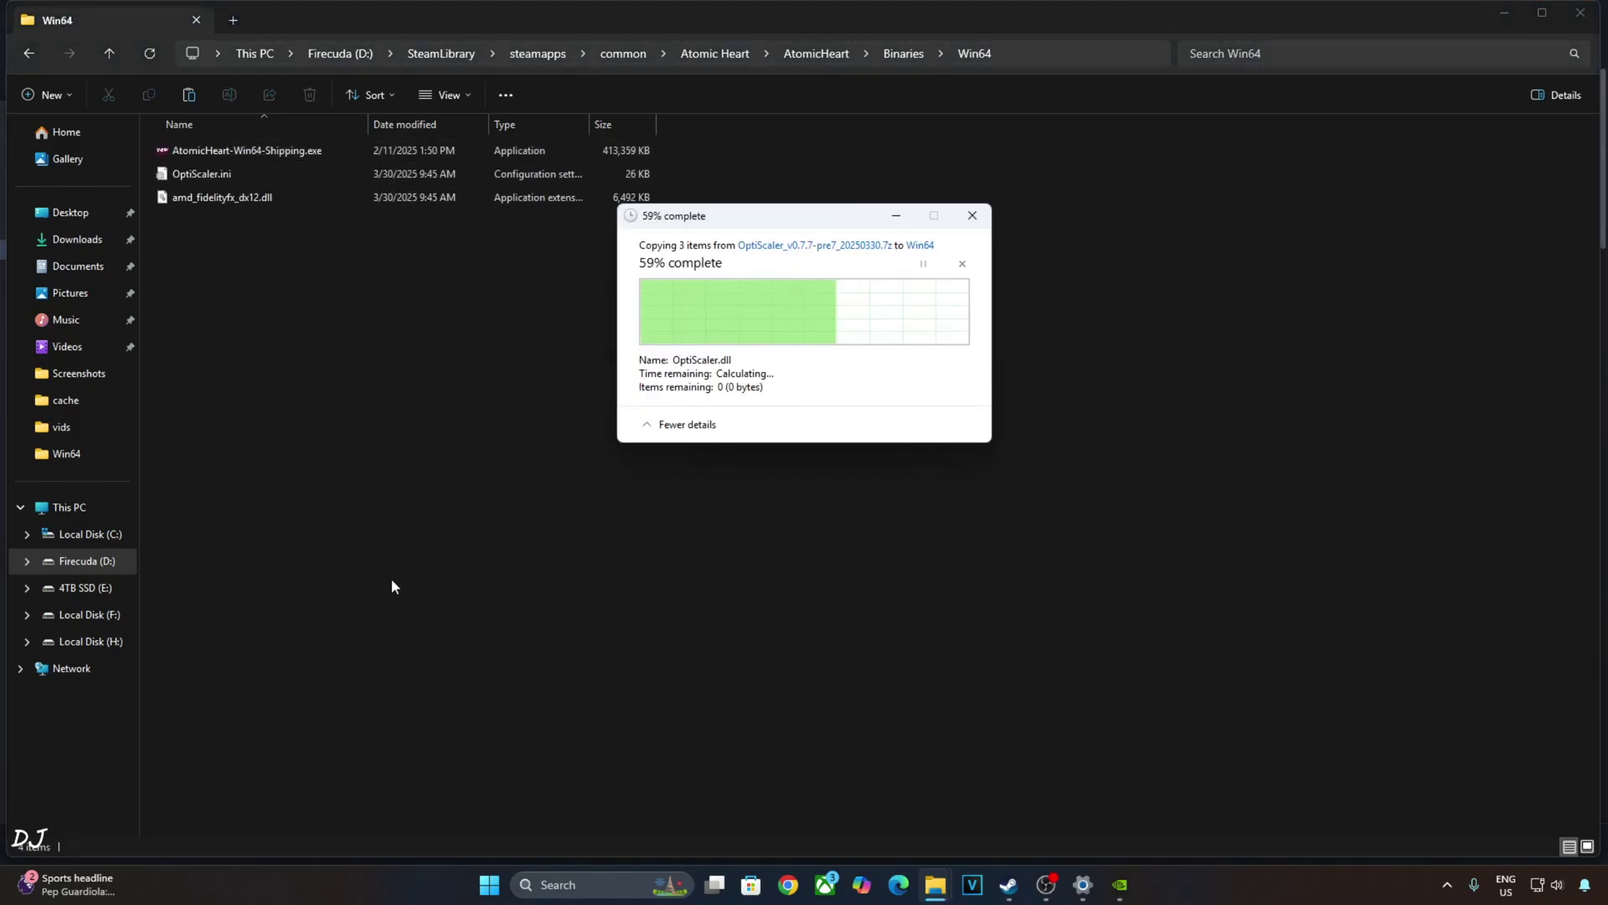
Step: Rename the OptiScaler.dll file in the game's Win64 folder as dxgi.dll
{"action": "left_click", "coordinate": [392, 580]}
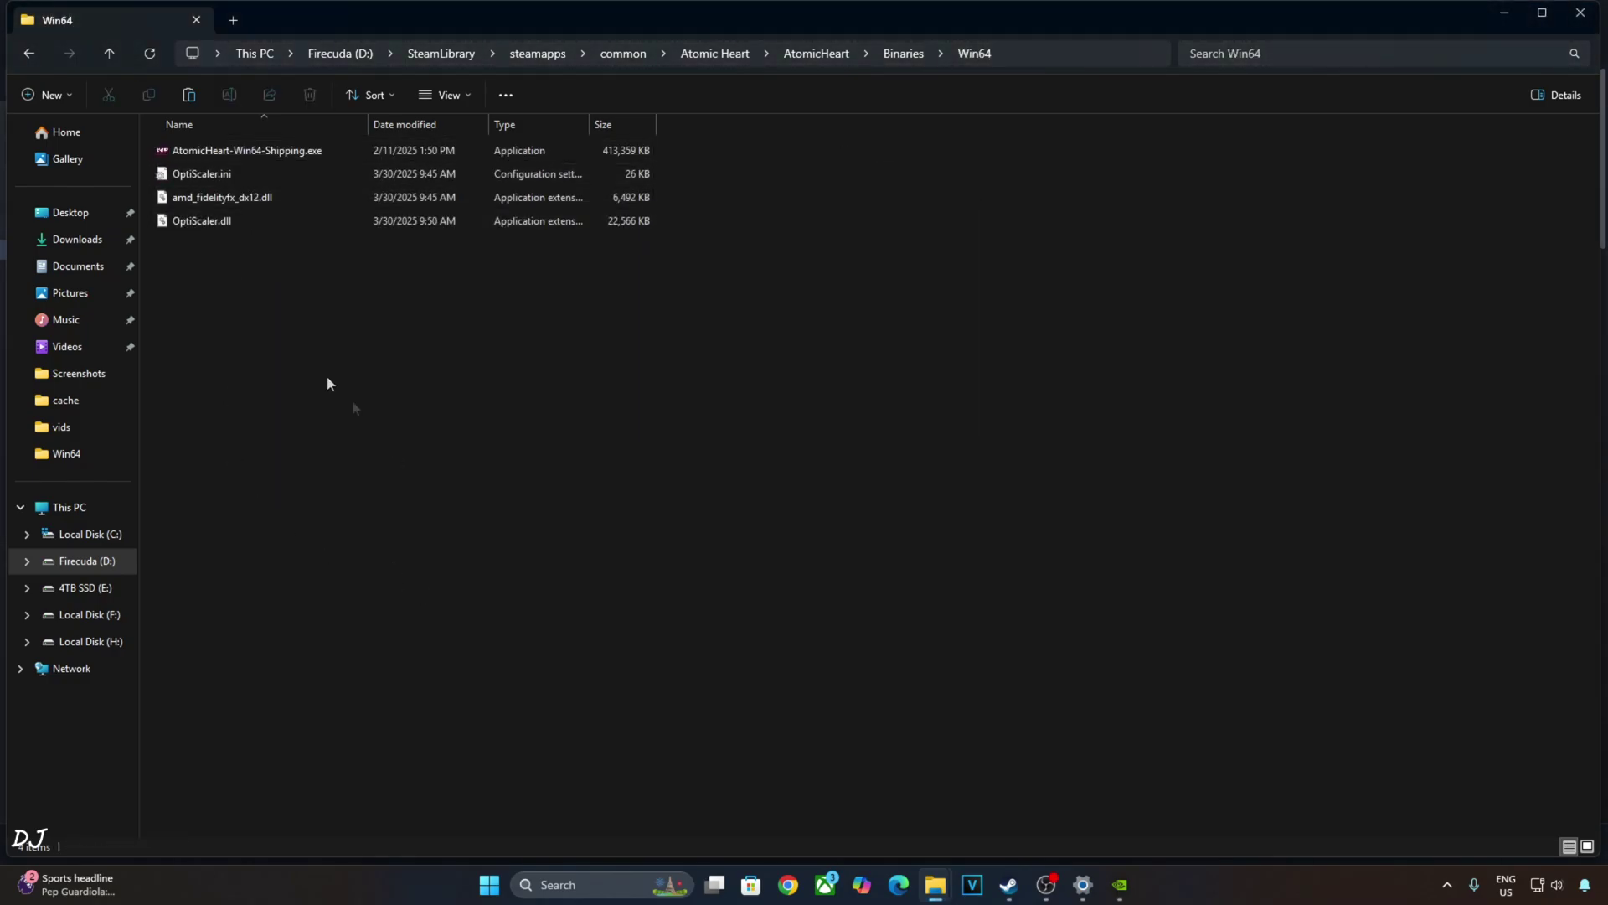
{"action": "right_click", "coordinate": [190, 227]}
{"action": "left_click", "coordinate": [227, 491]}
{"action": "left_click", "coordinate": [257, 537]}
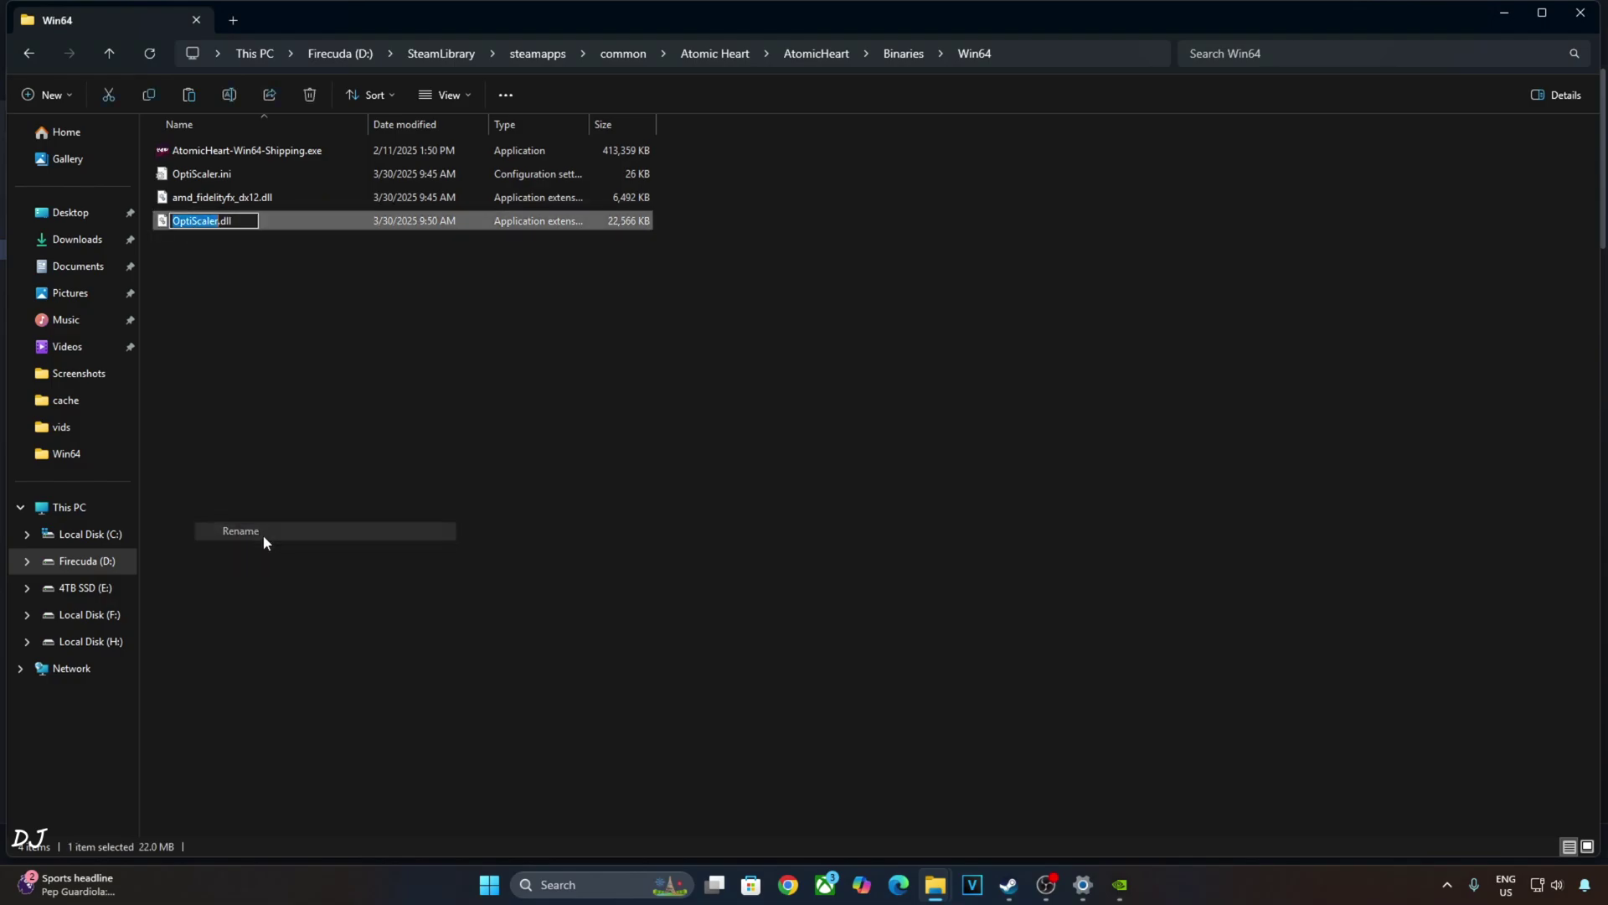
{"action": "type", "text": "d"}
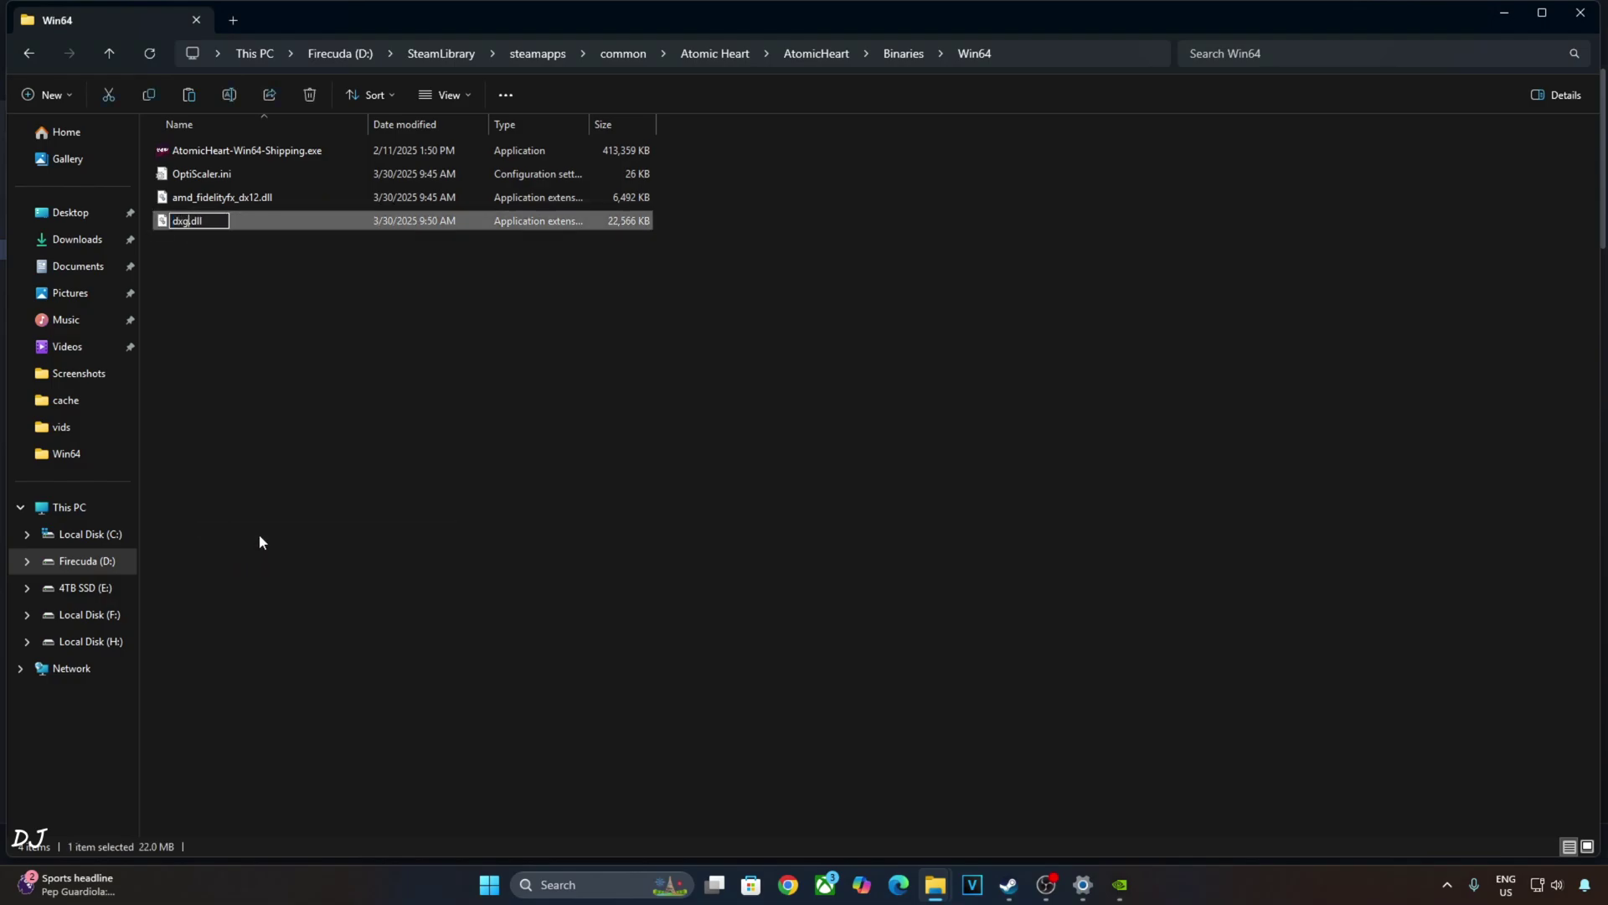
{"action": "type", "text": "xgi"}
{"action": "key", "text": "Return"}
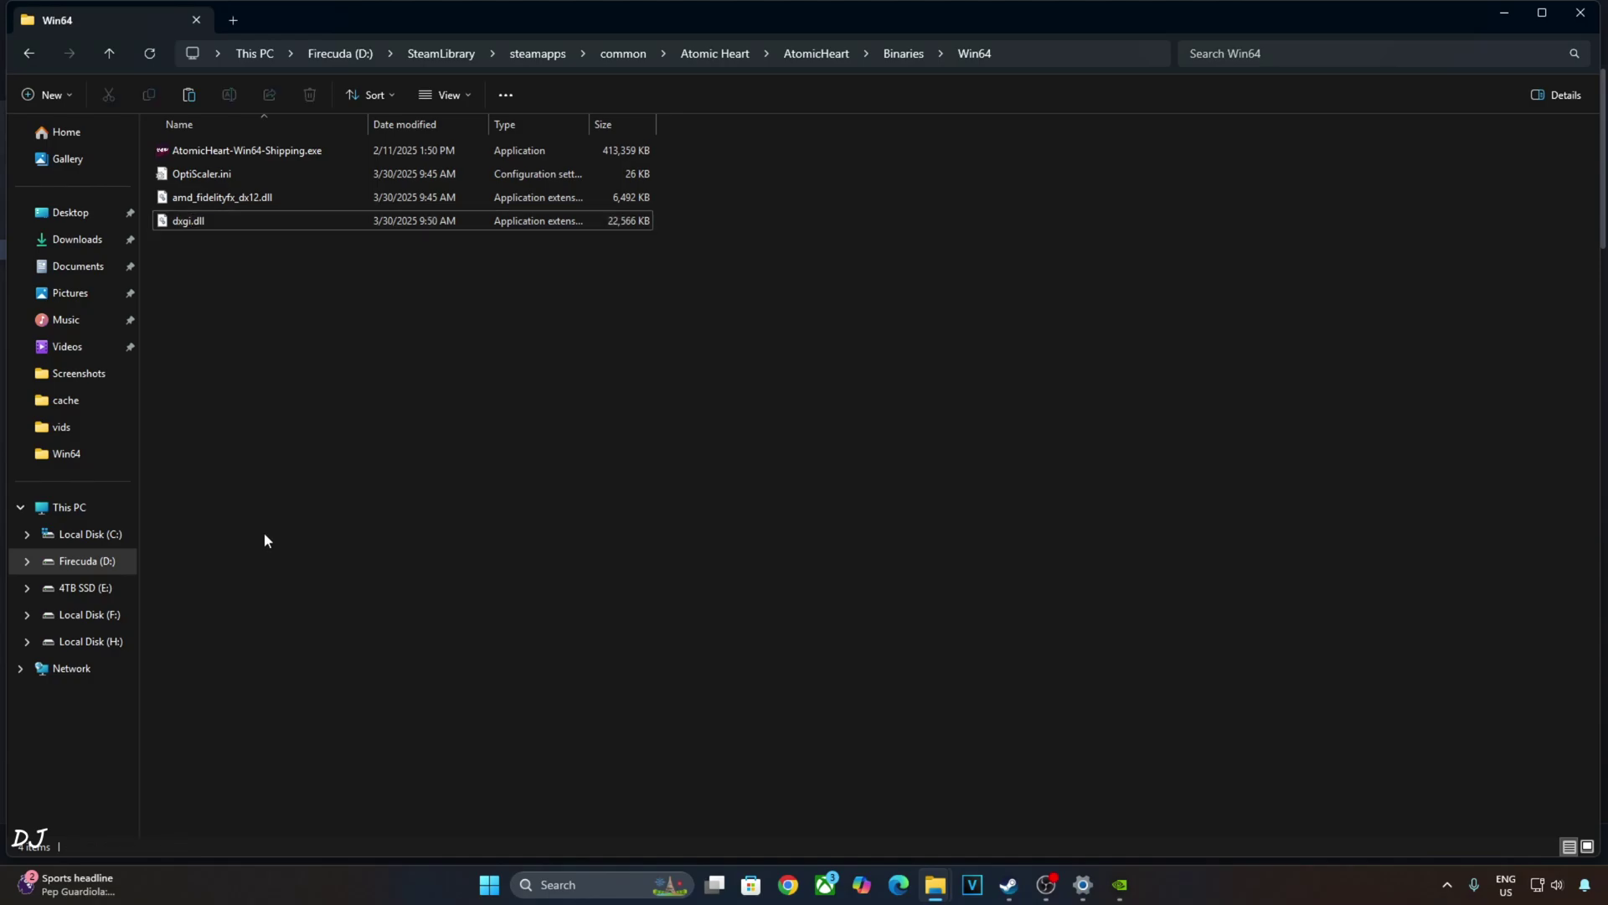
Step: In OptiScaler.ini, set FGType to optifg and Dx12Upscaler to dlss, save the file and close it
{"action": "left_click", "coordinate": [223, 178]}
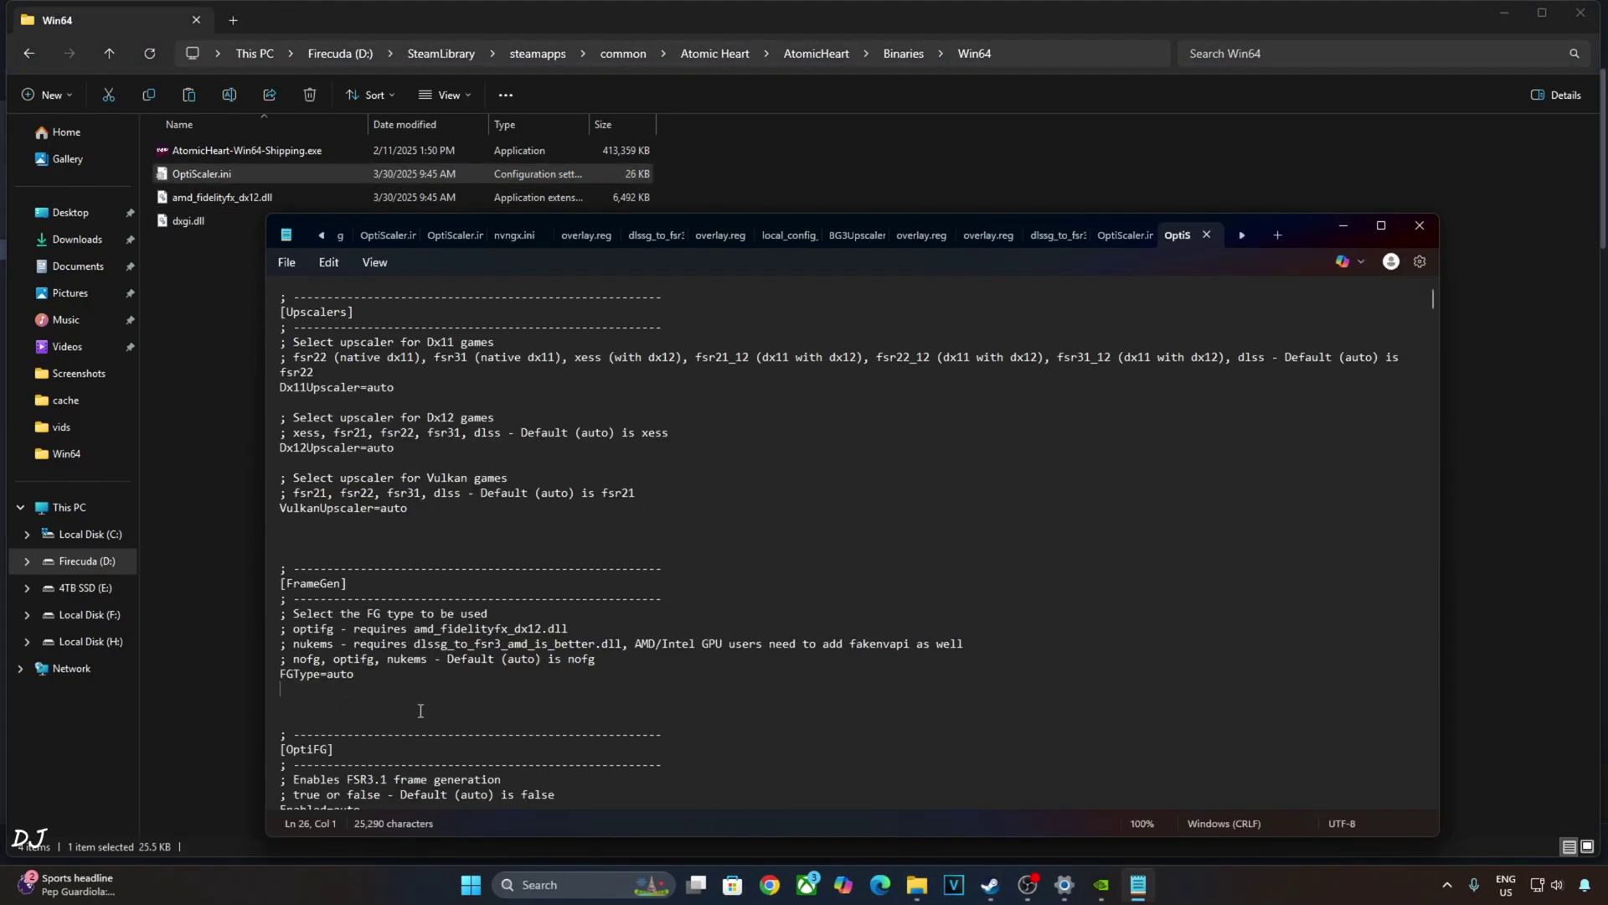
{"action": "double_click", "coordinate": [340, 674]}
{"action": "type", "text": "optifg"}
{"action": "double_click", "coordinate": [379, 448]}
{"action": "type", "text": "dlss"}
{"action": "left_click", "coordinate": [286, 262]}
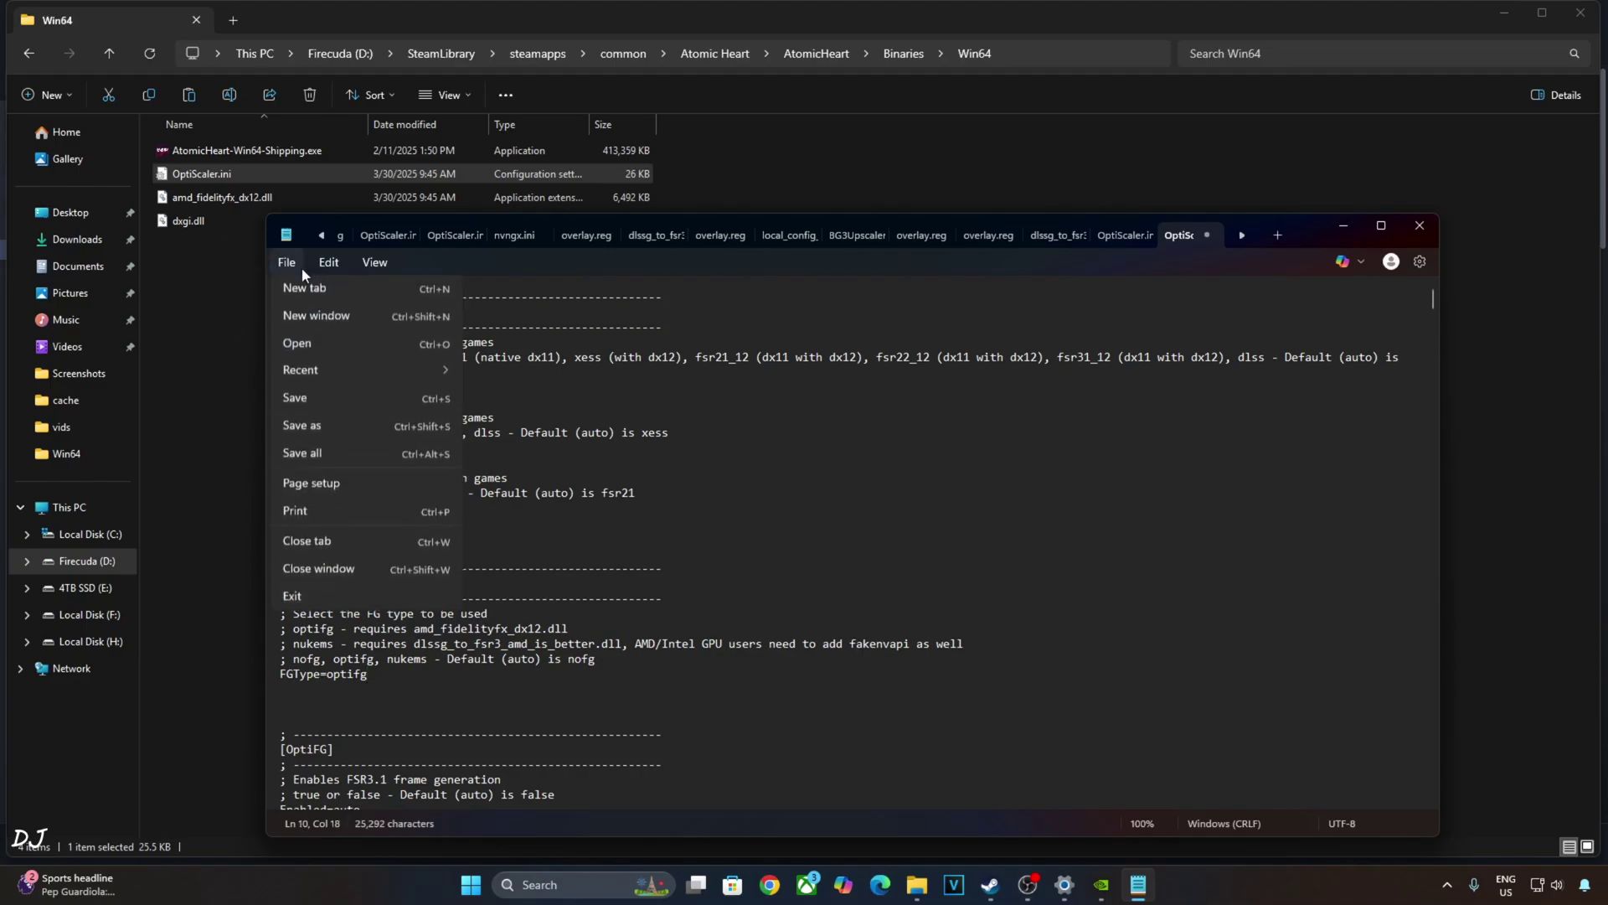
{"action": "left_click", "coordinate": [323, 402]}
{"action": "left_click", "coordinate": [1415, 231]}
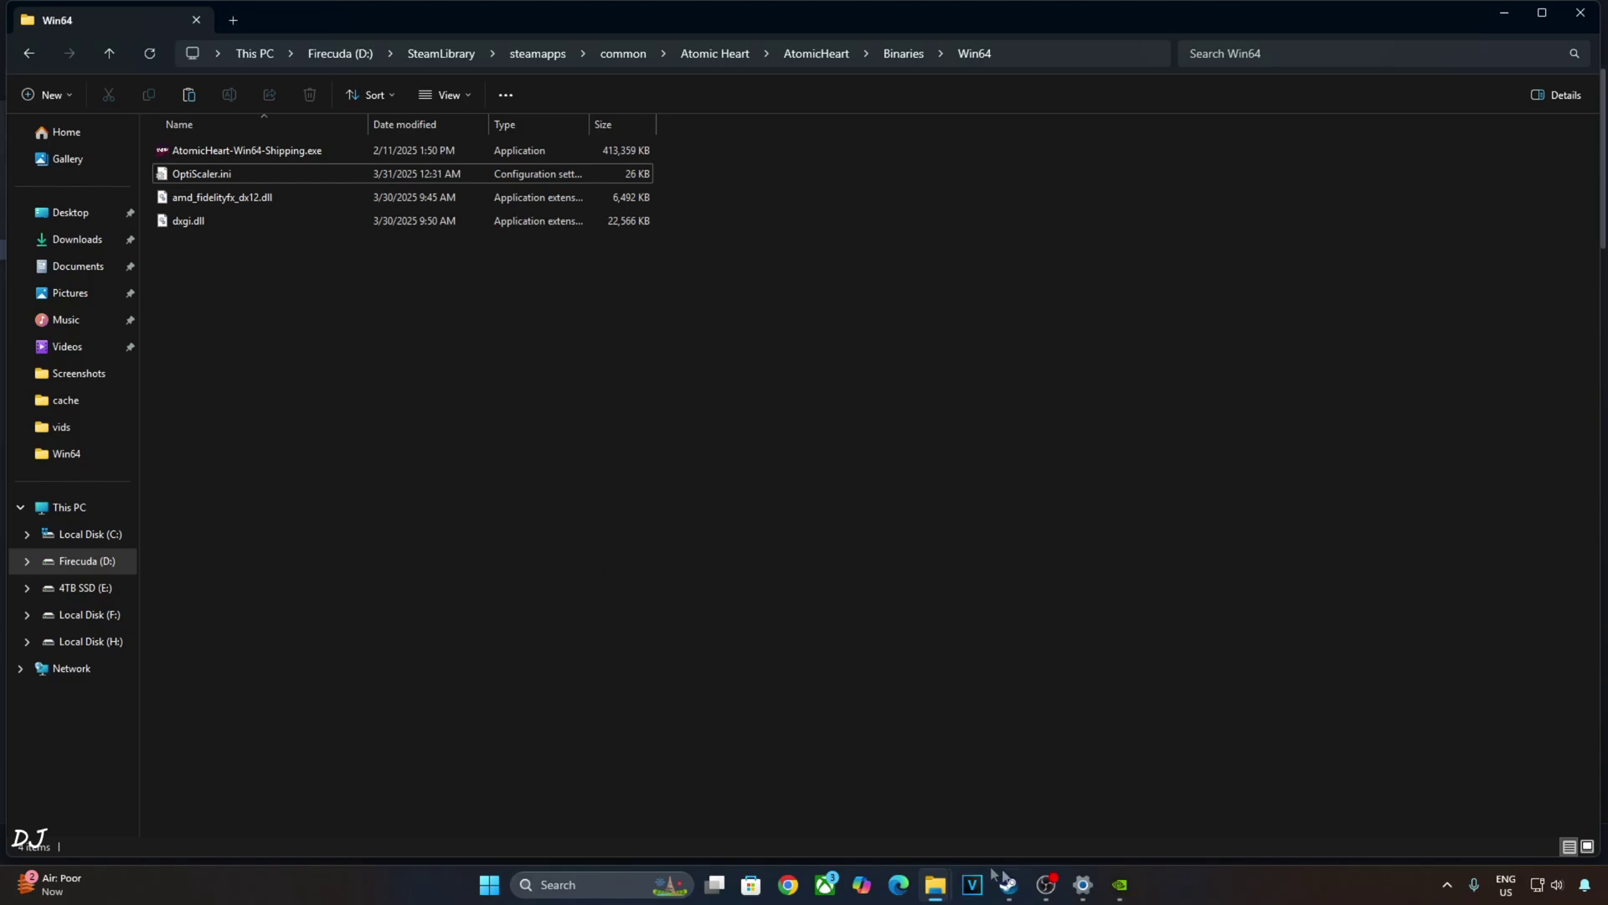
Step: In the NVIDIA app, override Atomic Heart's DLSS Super Resolution model preset with Latest, apply it and close the app
{"action": "left_click", "coordinate": [1120, 884]}
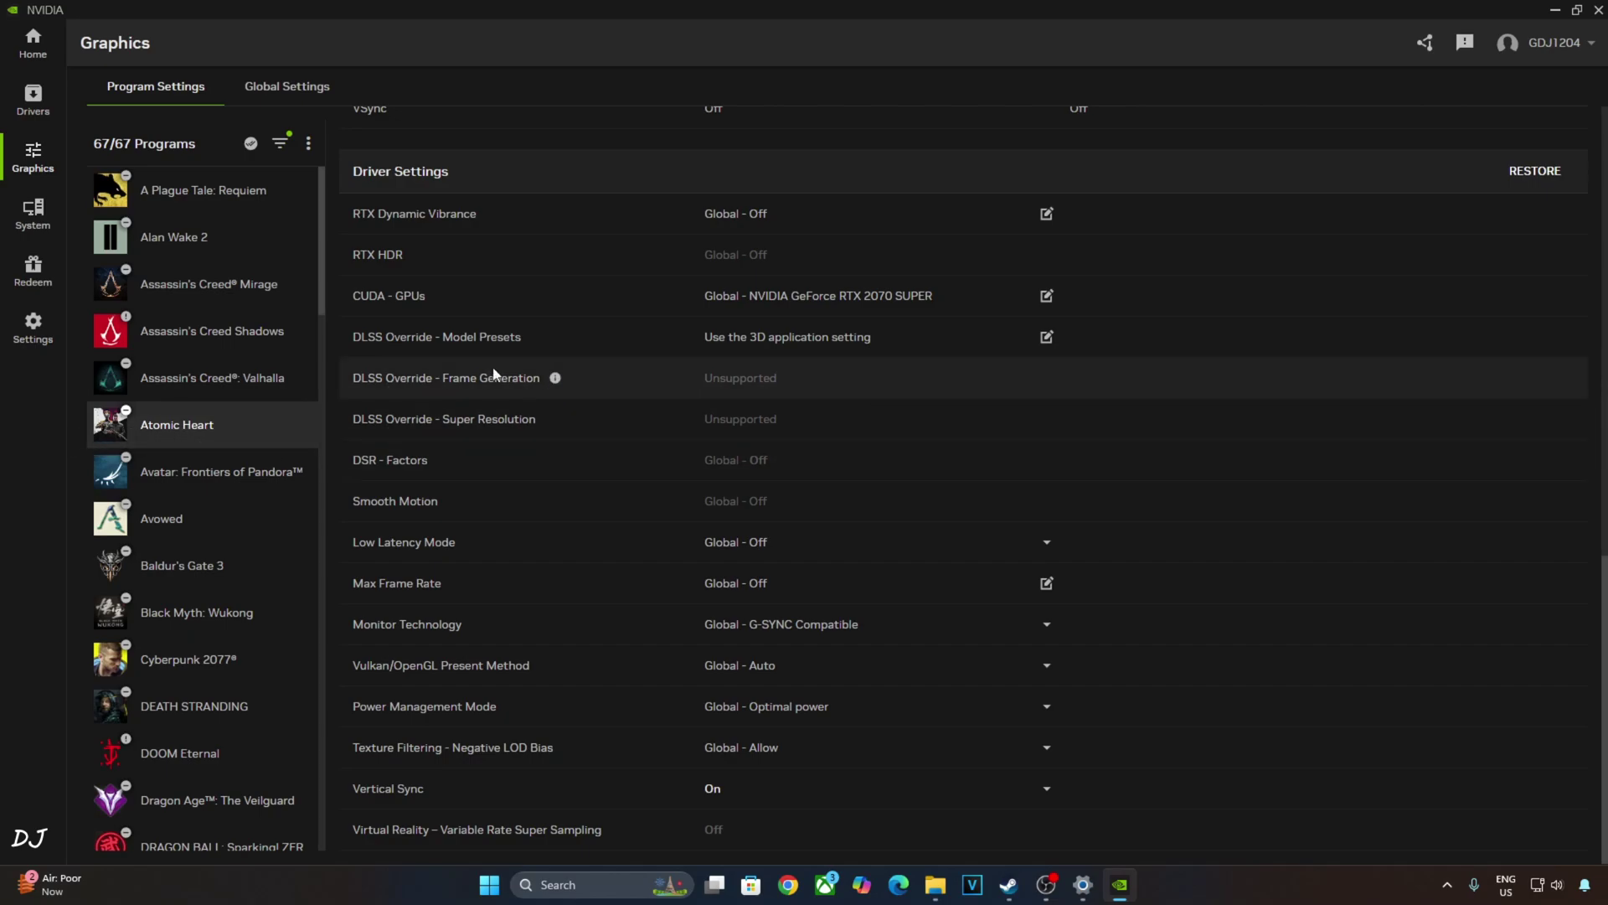
{"action": "left_click", "coordinate": [1045, 337]}
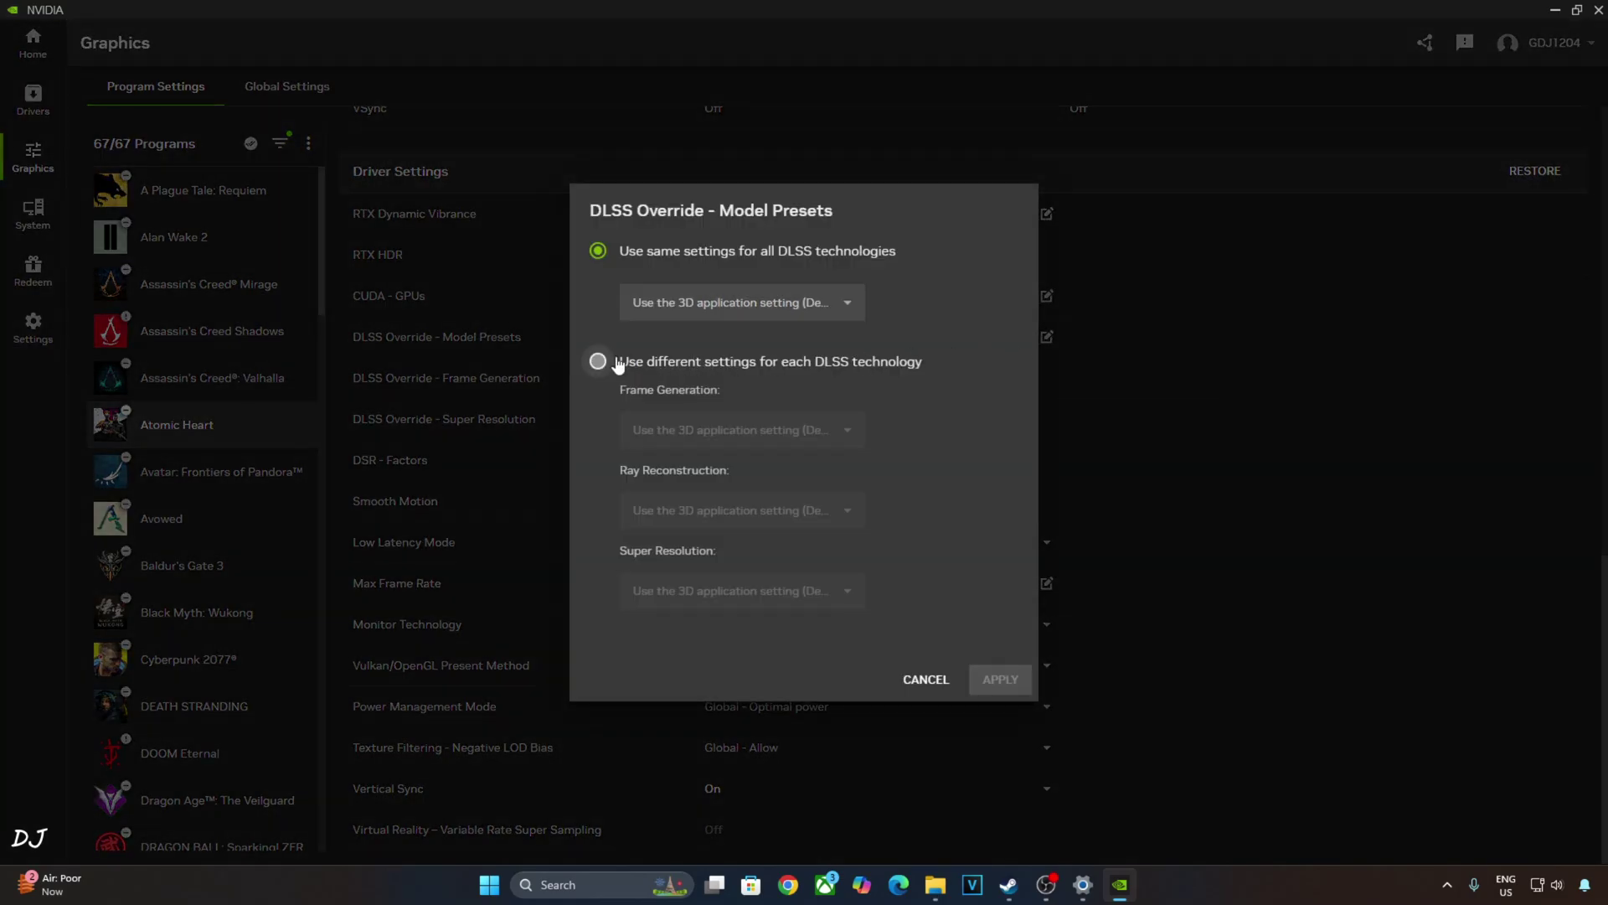
{"action": "left_click", "coordinate": [618, 365]}
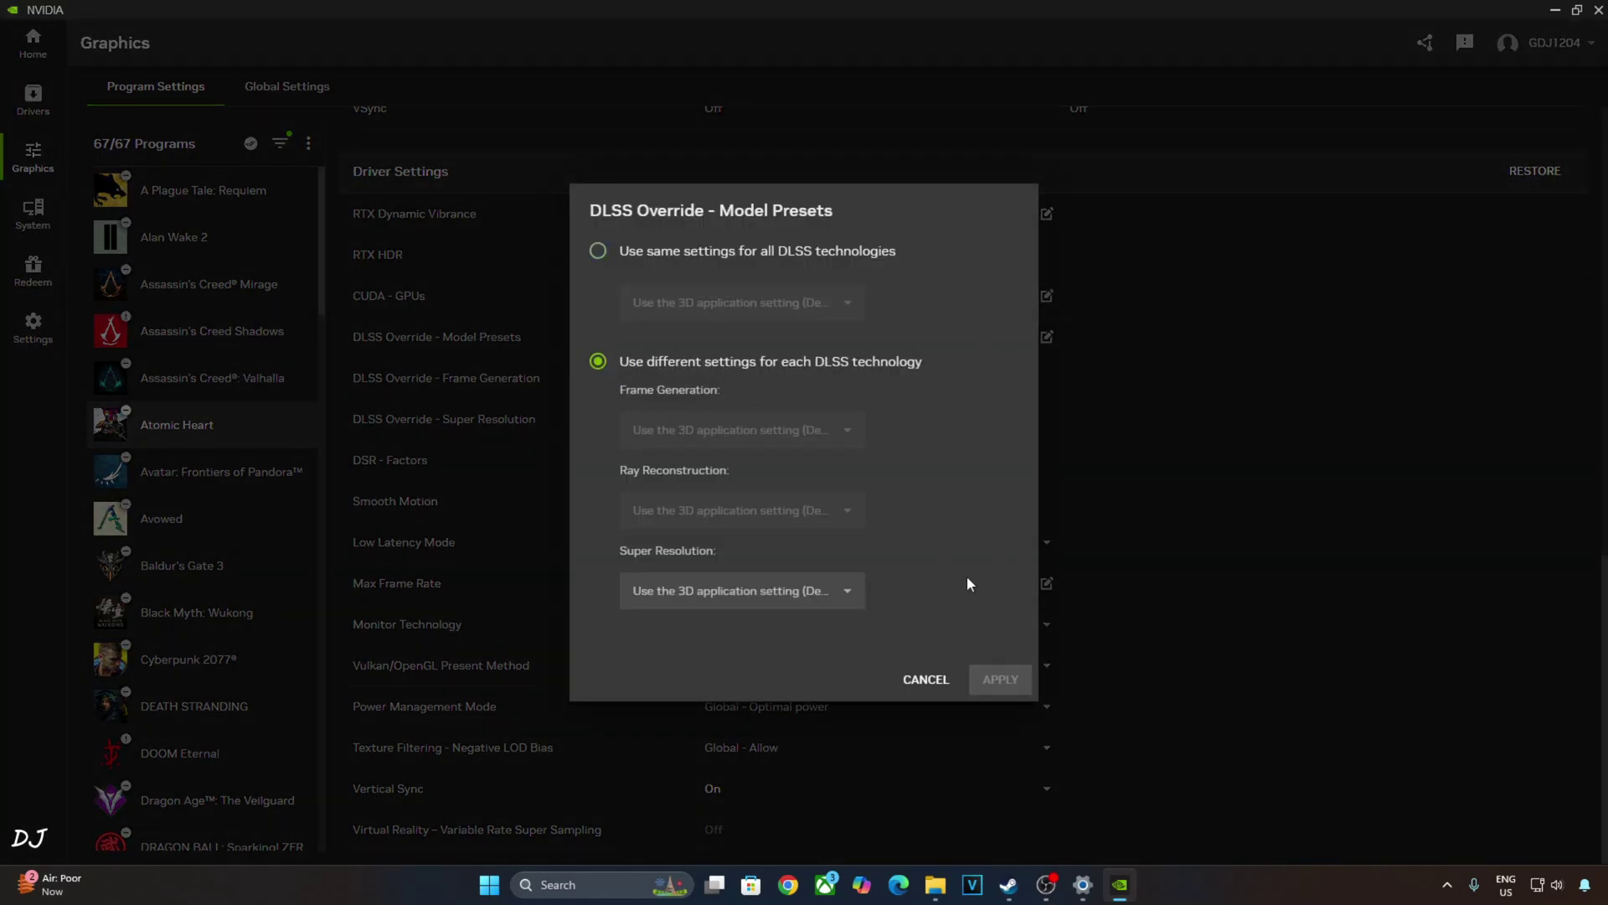
{"action": "left_click", "coordinate": [798, 593]}
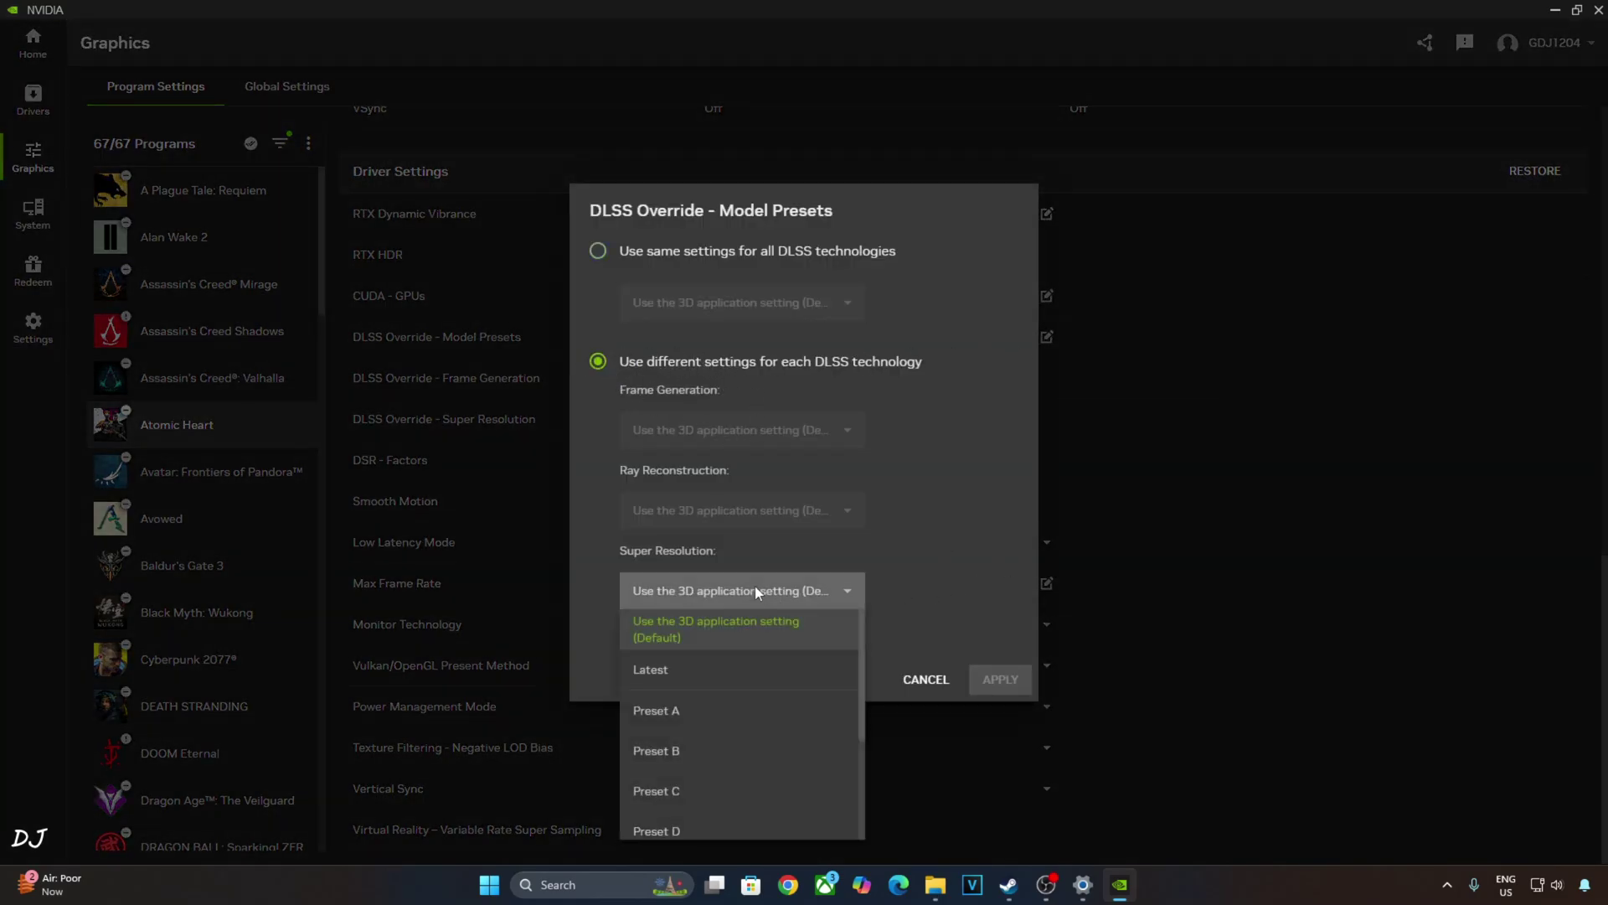
{"action": "left_click", "coordinate": [727, 680]}
{"action": "left_click", "coordinate": [999, 679]}
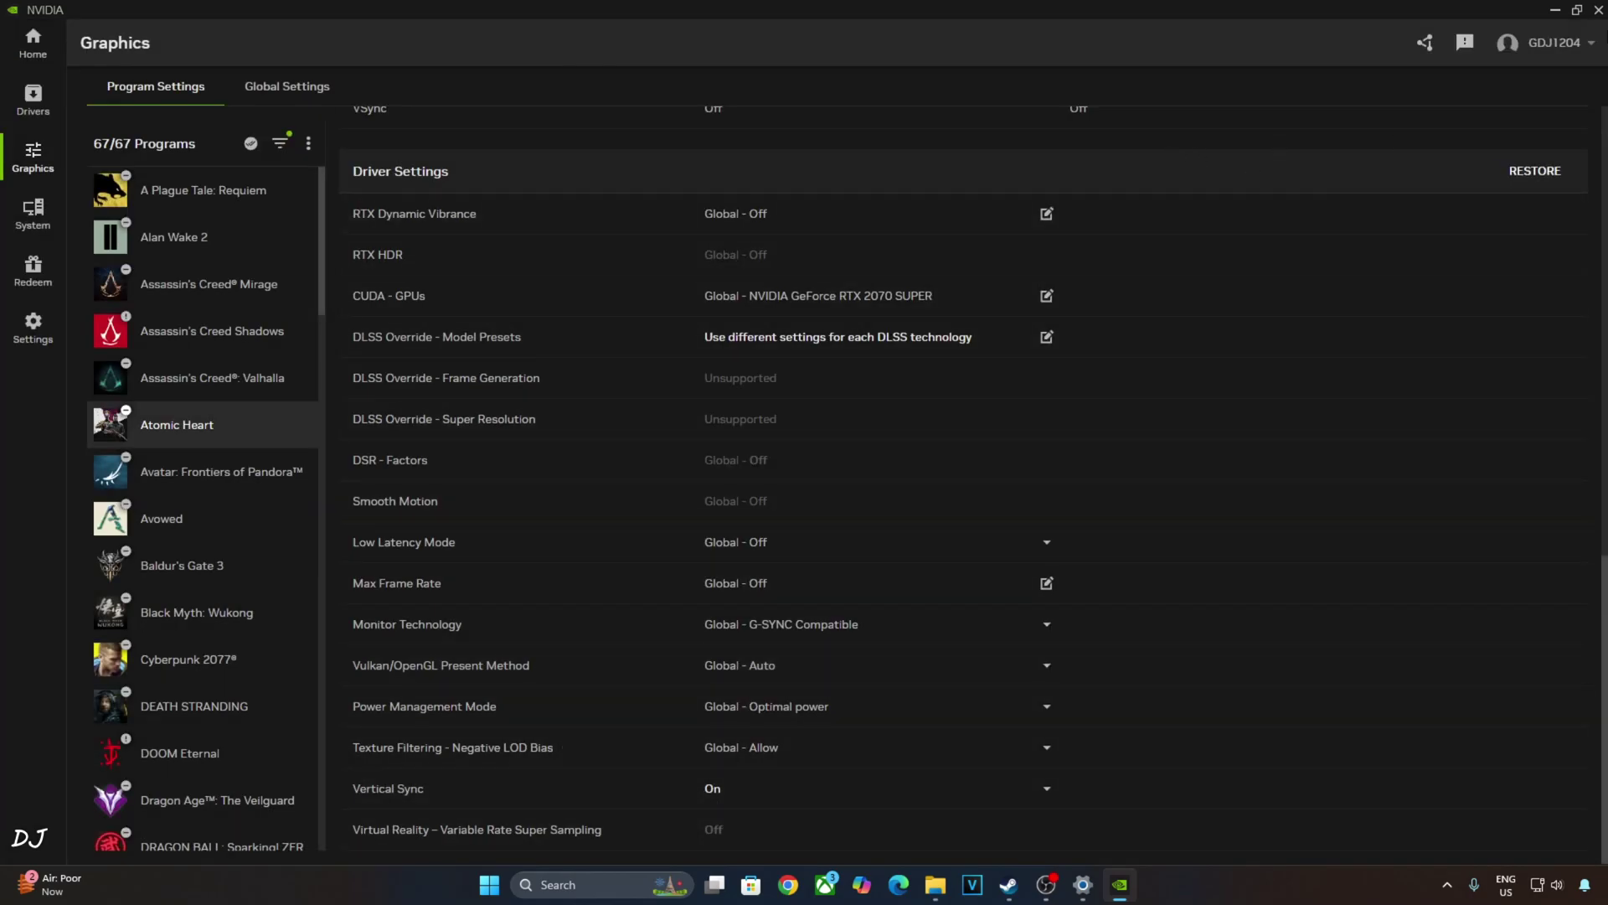
{"action": "left_click", "coordinate": [1599, 10]}
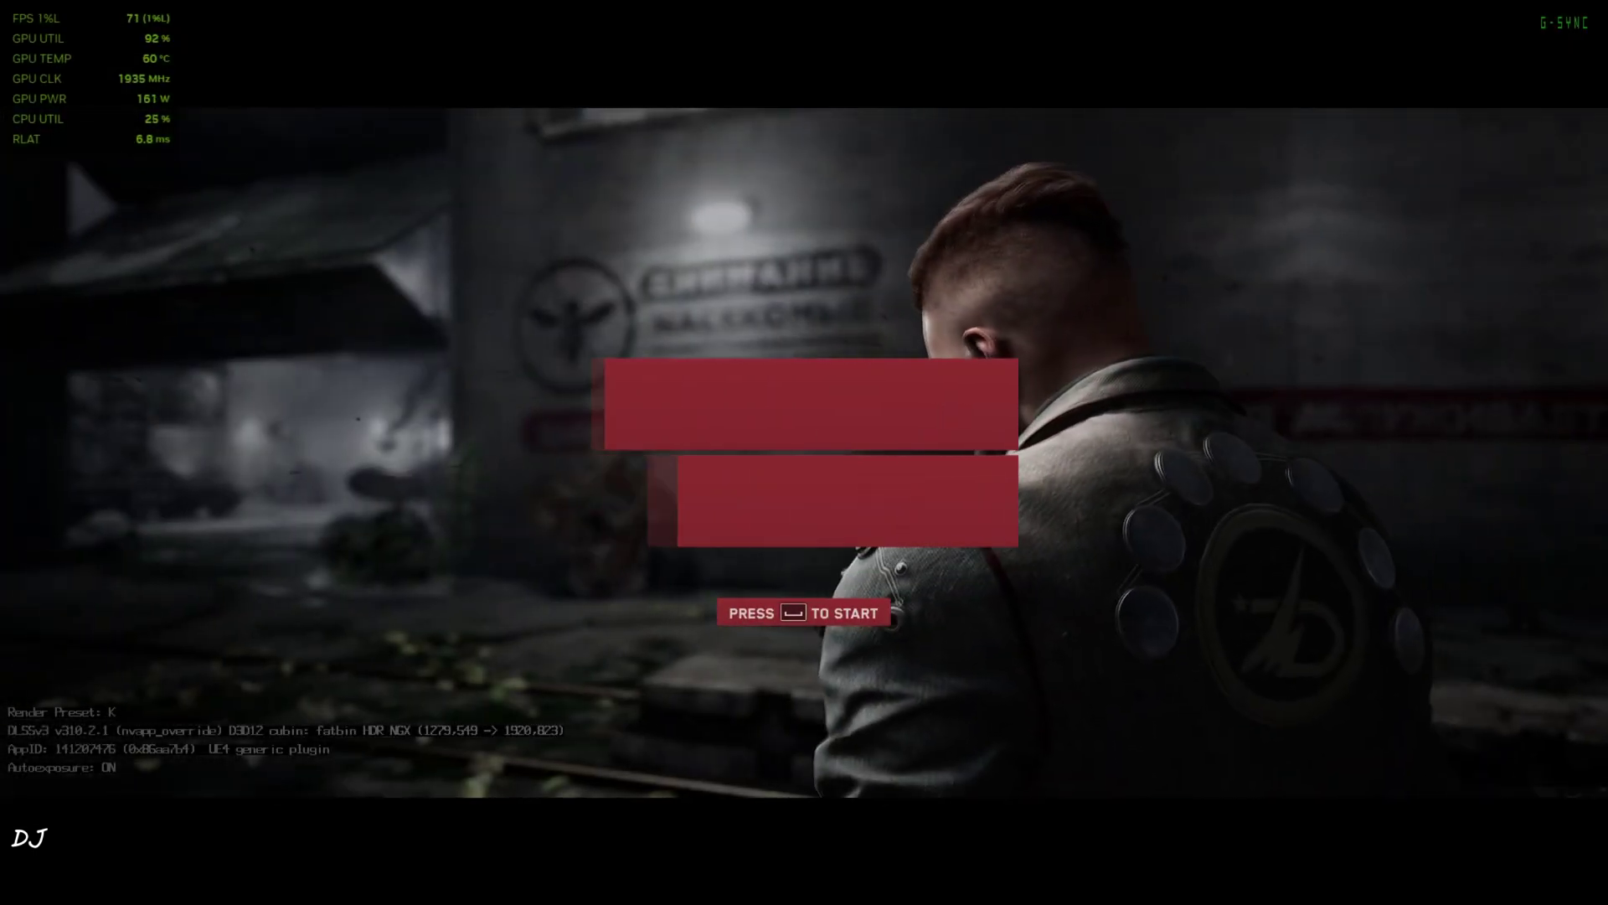
Step: Enter Atomic Heart's main menu and raise the overall graphics settings to the highest preset in the quality options
{"action": "key", "text": "space"}
{"action": "left_click", "coordinate": [137, 388]}
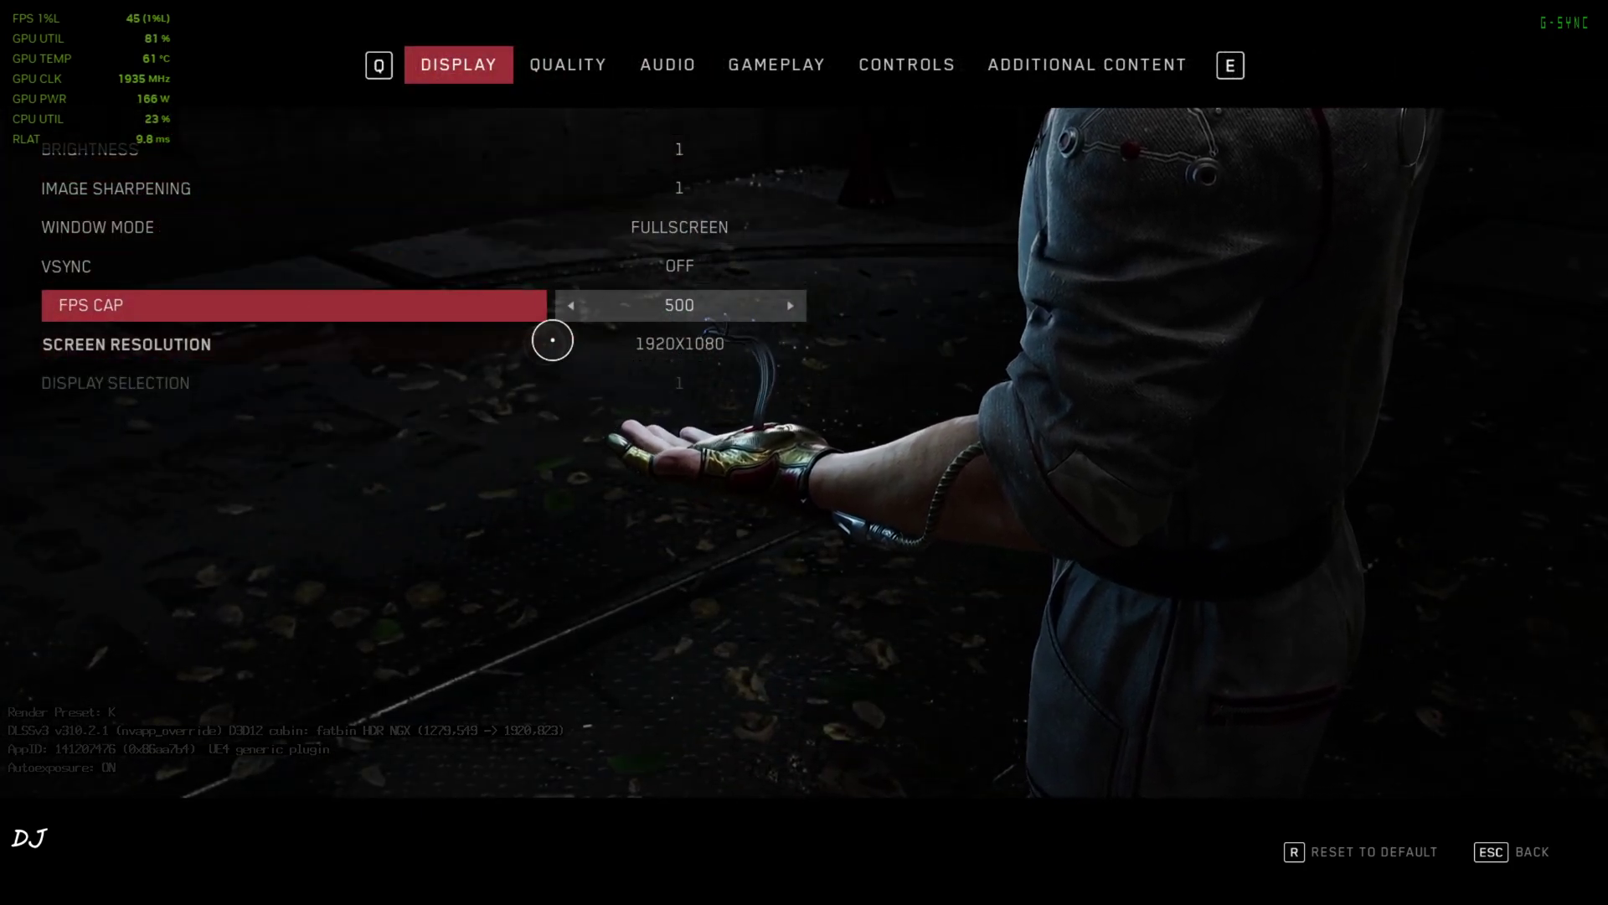
{"action": "left_click", "coordinate": [538, 74]}
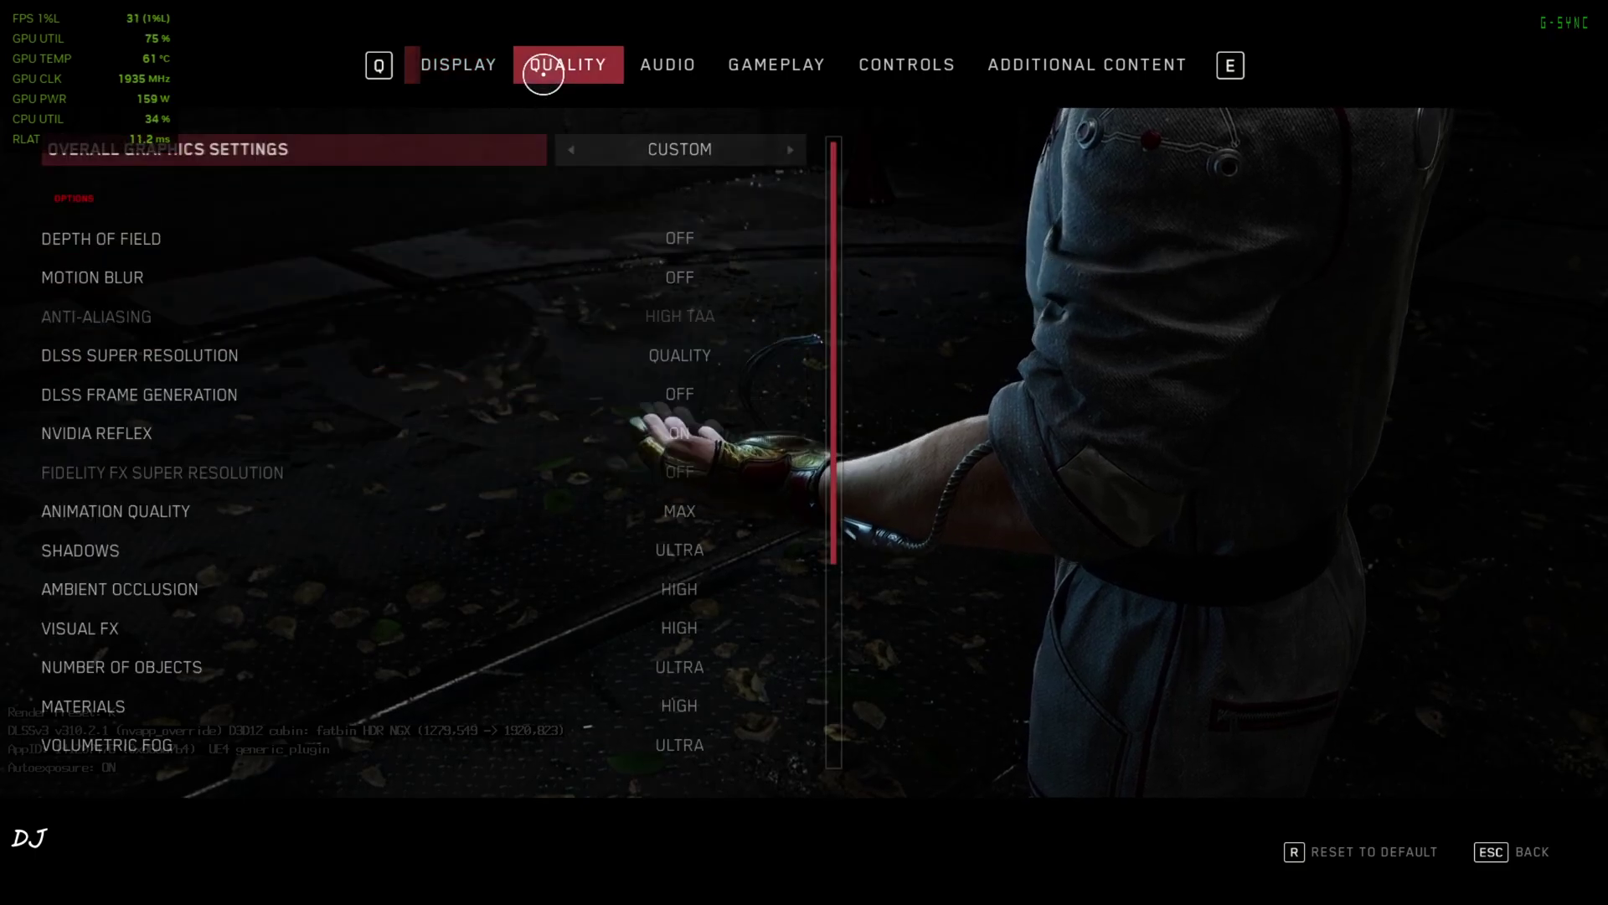
{"action": "left_click", "coordinate": [790, 149]}
{"action": "left_click", "coordinate": [790, 149]}
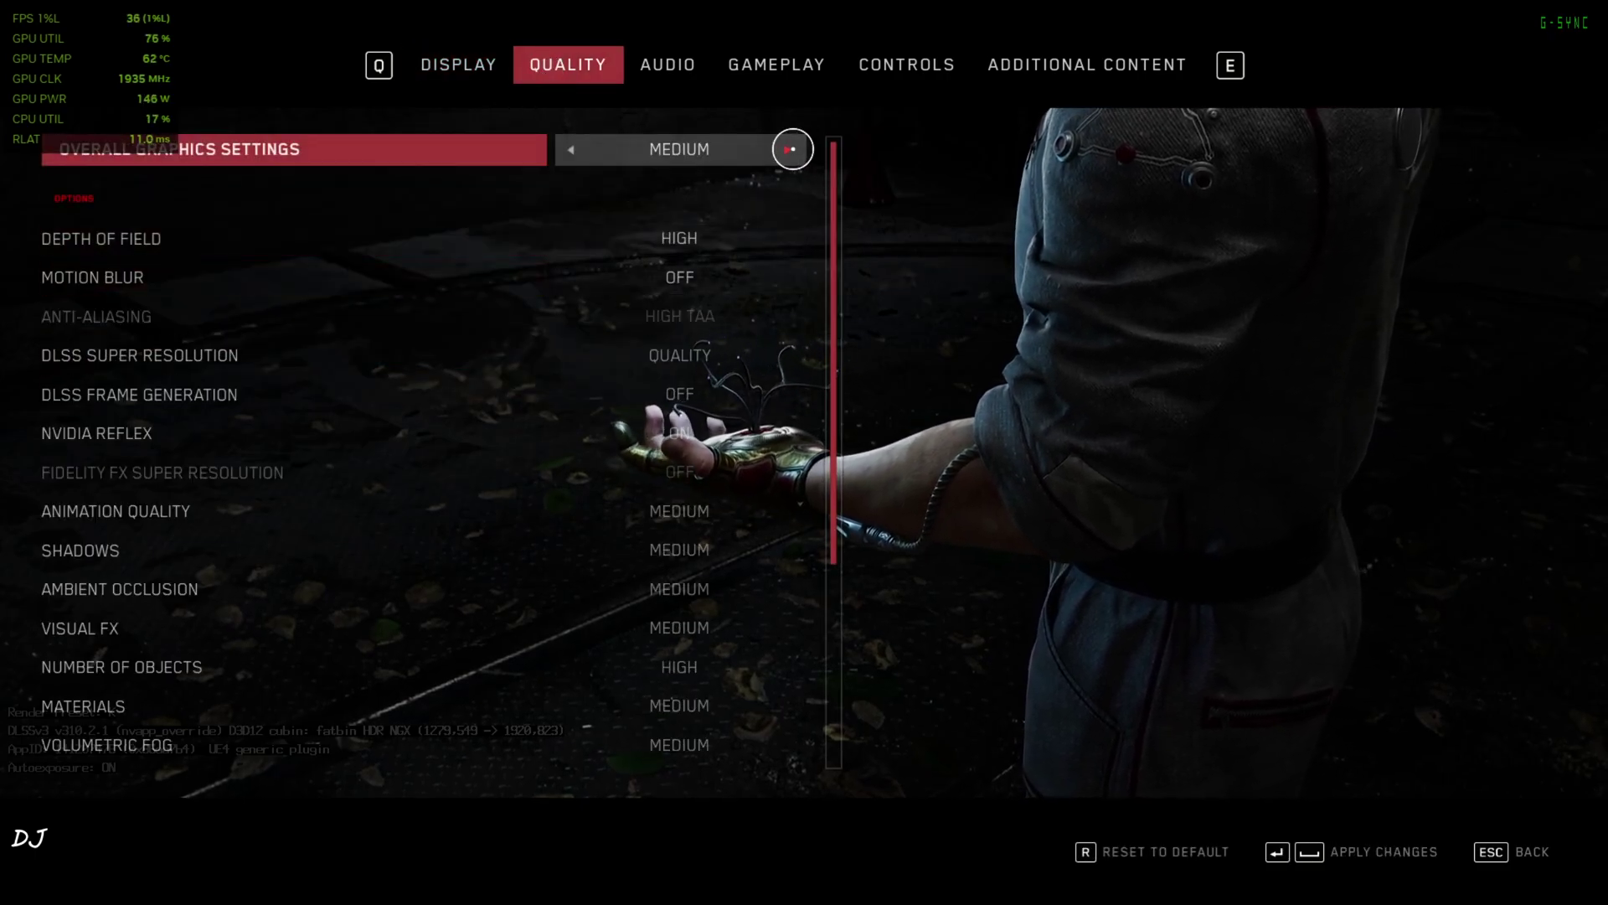
{"action": "left_click", "coordinate": [790, 149]}
{"action": "left_click", "coordinate": [790, 149]}
Step: Turn off depth of field and motion blur in the quality options
{"action": "left_click", "coordinate": [786, 243]}
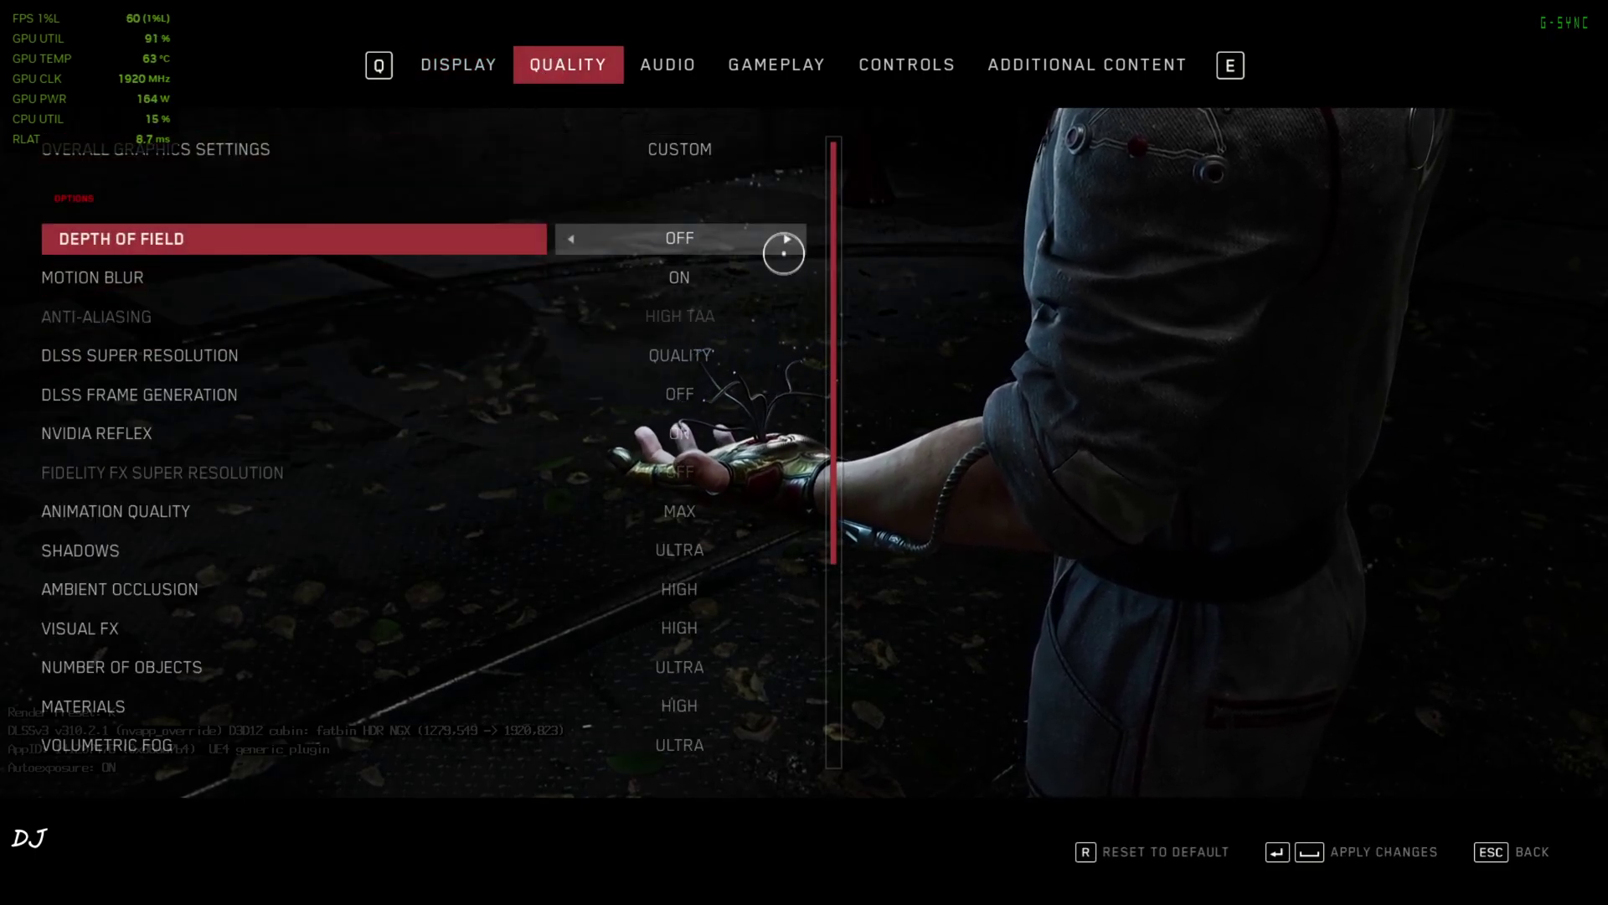
{"action": "left_click", "coordinate": [786, 270]}
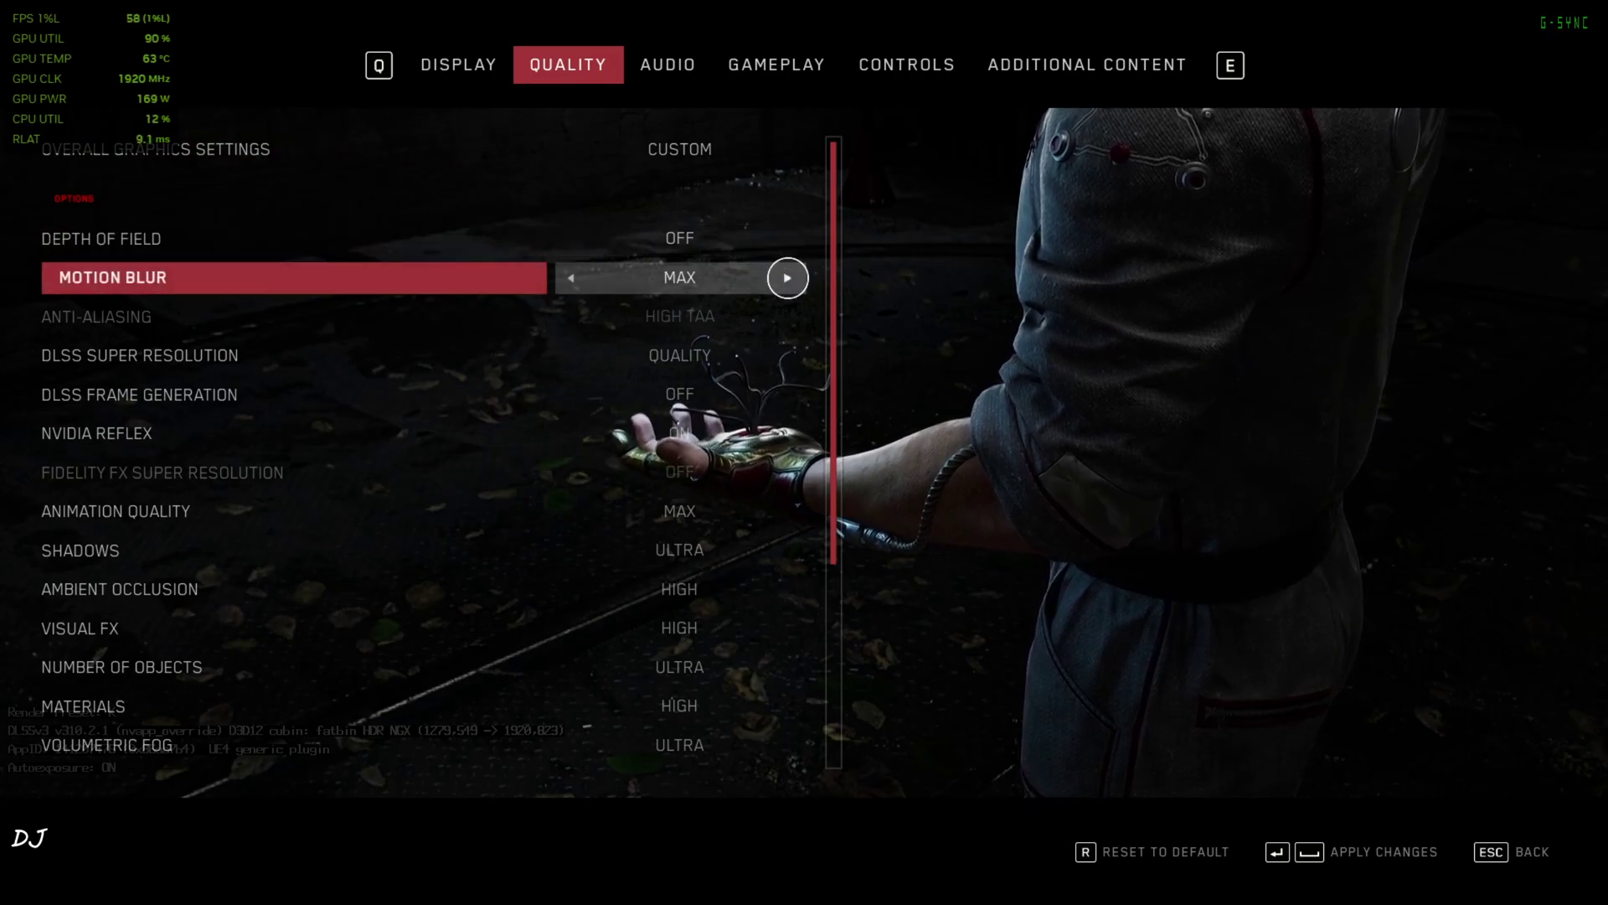
{"action": "left_click", "coordinate": [786, 270]}
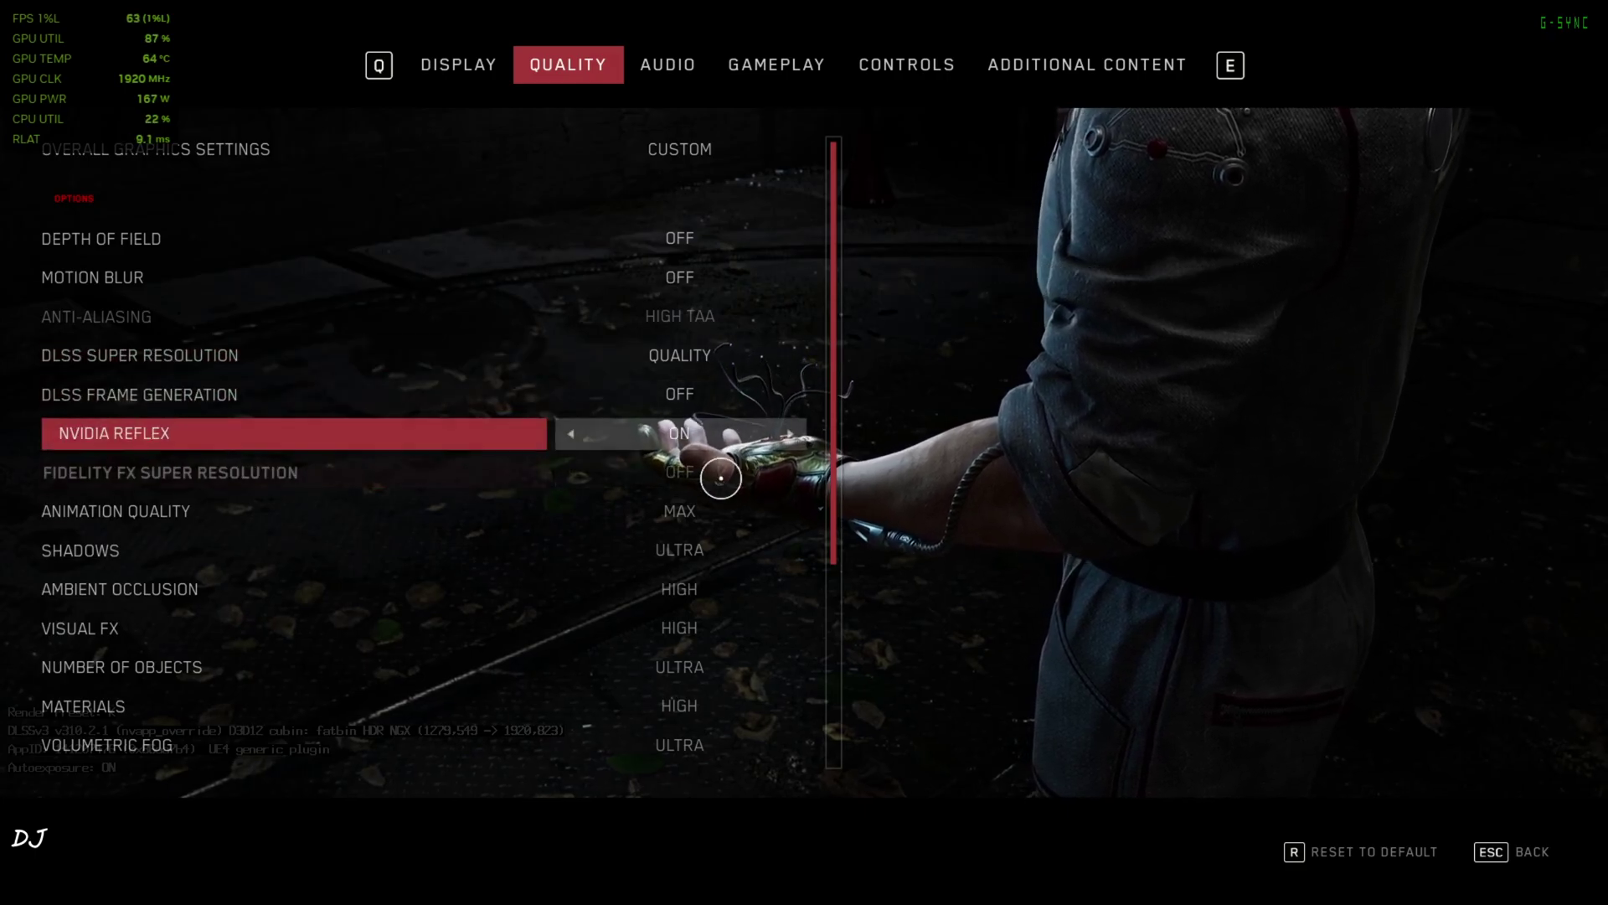
Step: Review the remaining quality settings down to ray tracing and leave the options
{"action": "scroll", "coordinate": [632, 531], "scroll_direction": "down", "scroll_amount": 6}
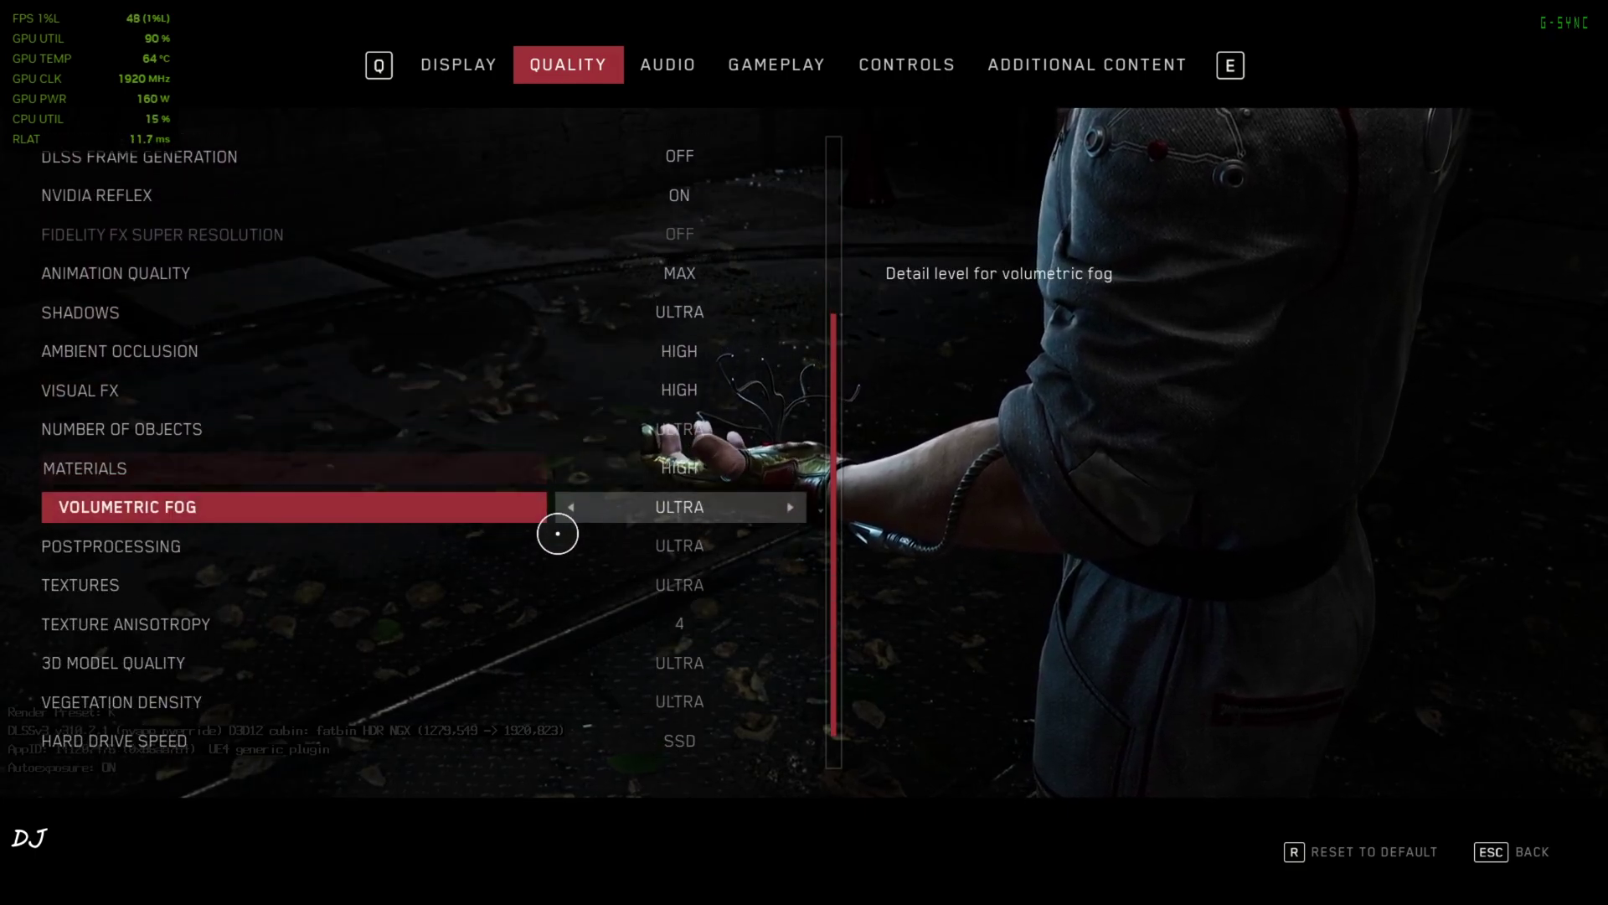
{"action": "scroll", "coordinate": [557, 536], "scroll_direction": "down", "scroll_amount": 2}
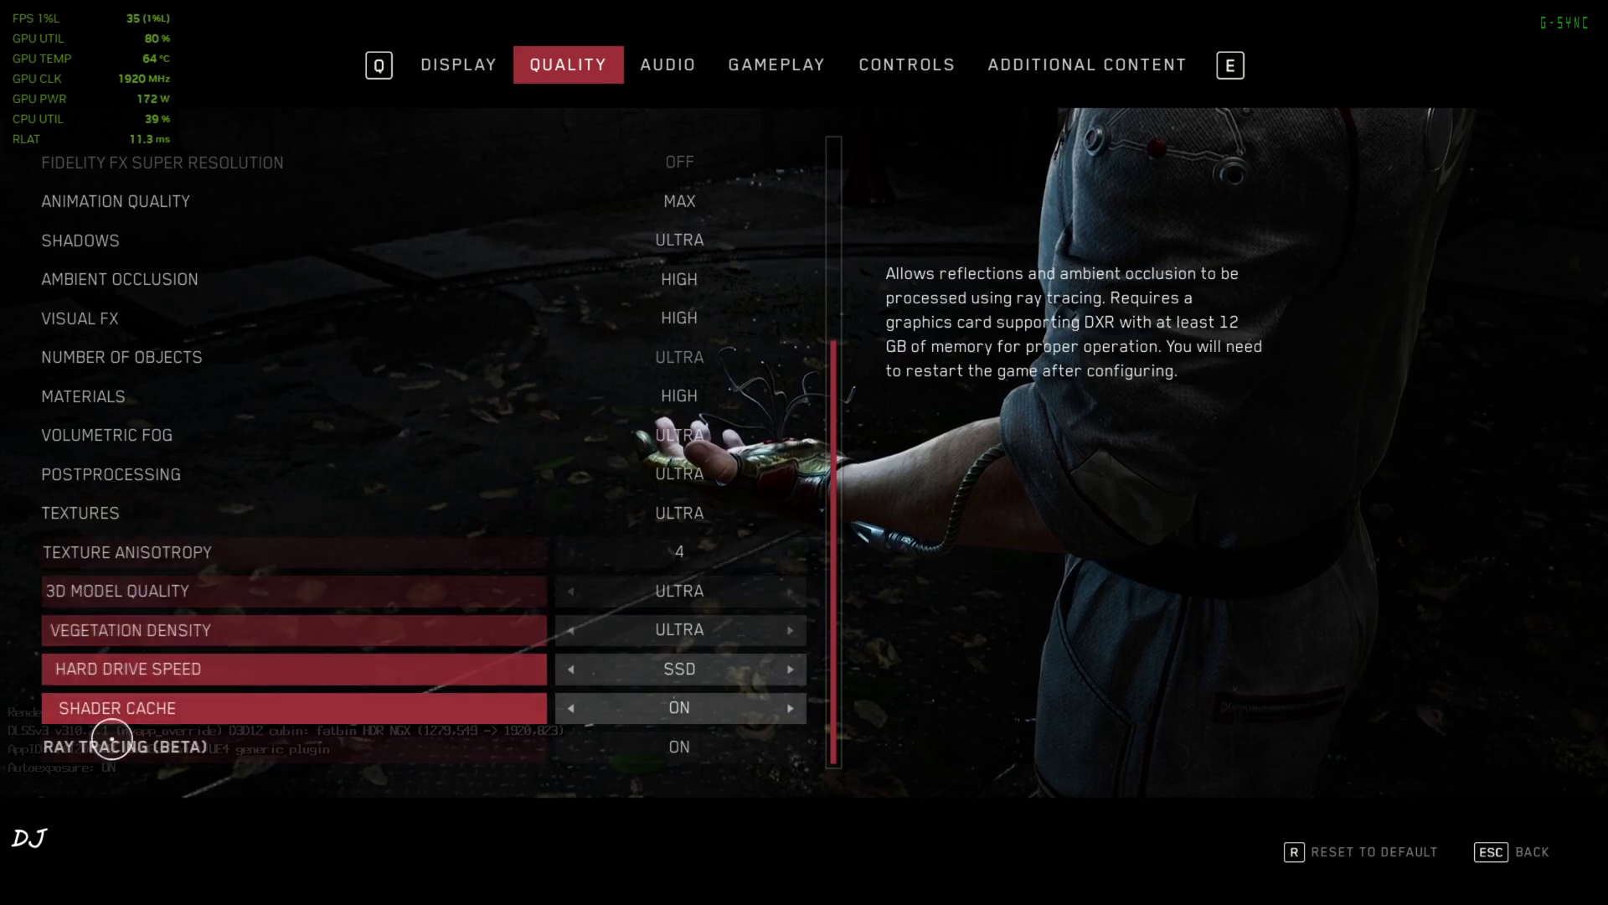
{"action": "key", "text": "Escape"}
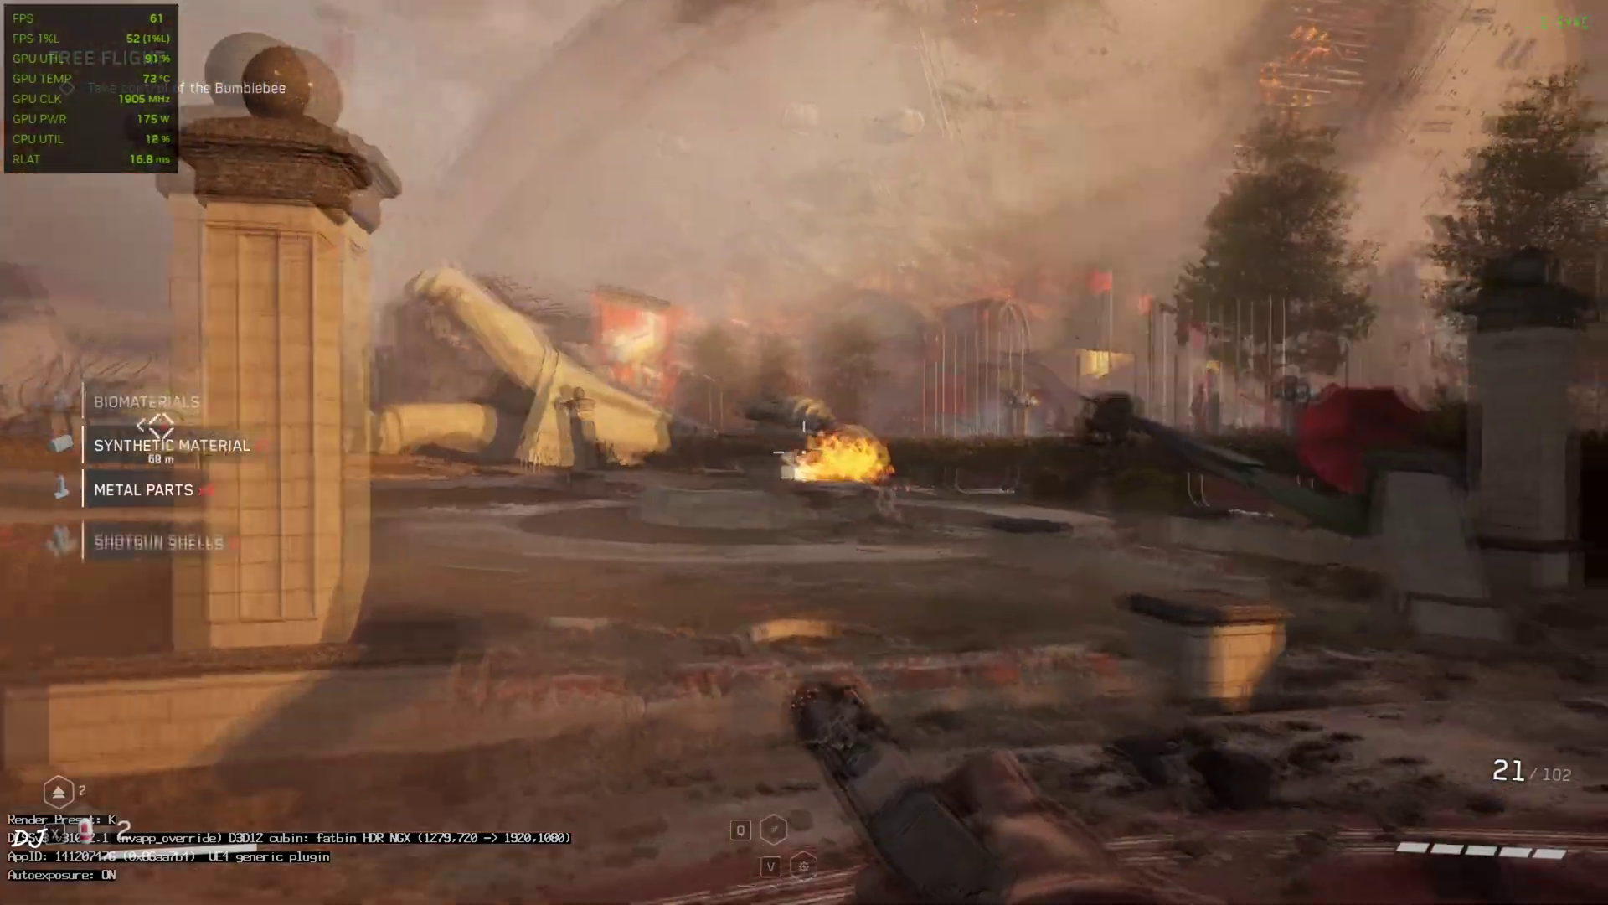
Step: Advance through the ruined plaza, strike the robots near the fountain with the melee weapon and back away
{"action": "key", "text": "w"}
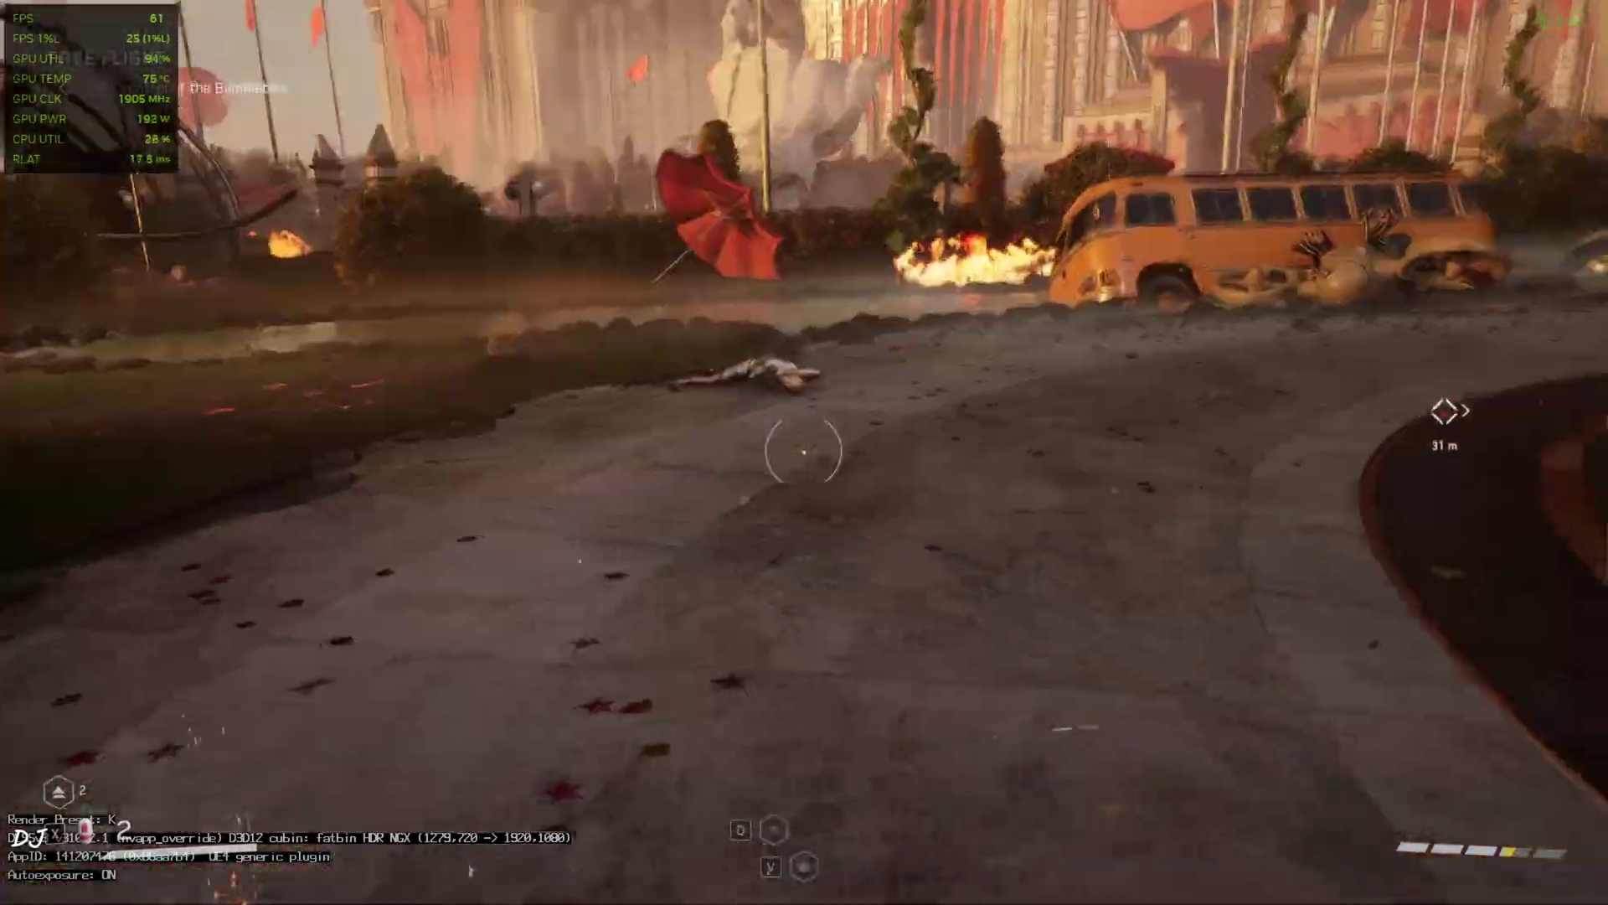
{"action": "left_click", "coordinate": [804, 452]}
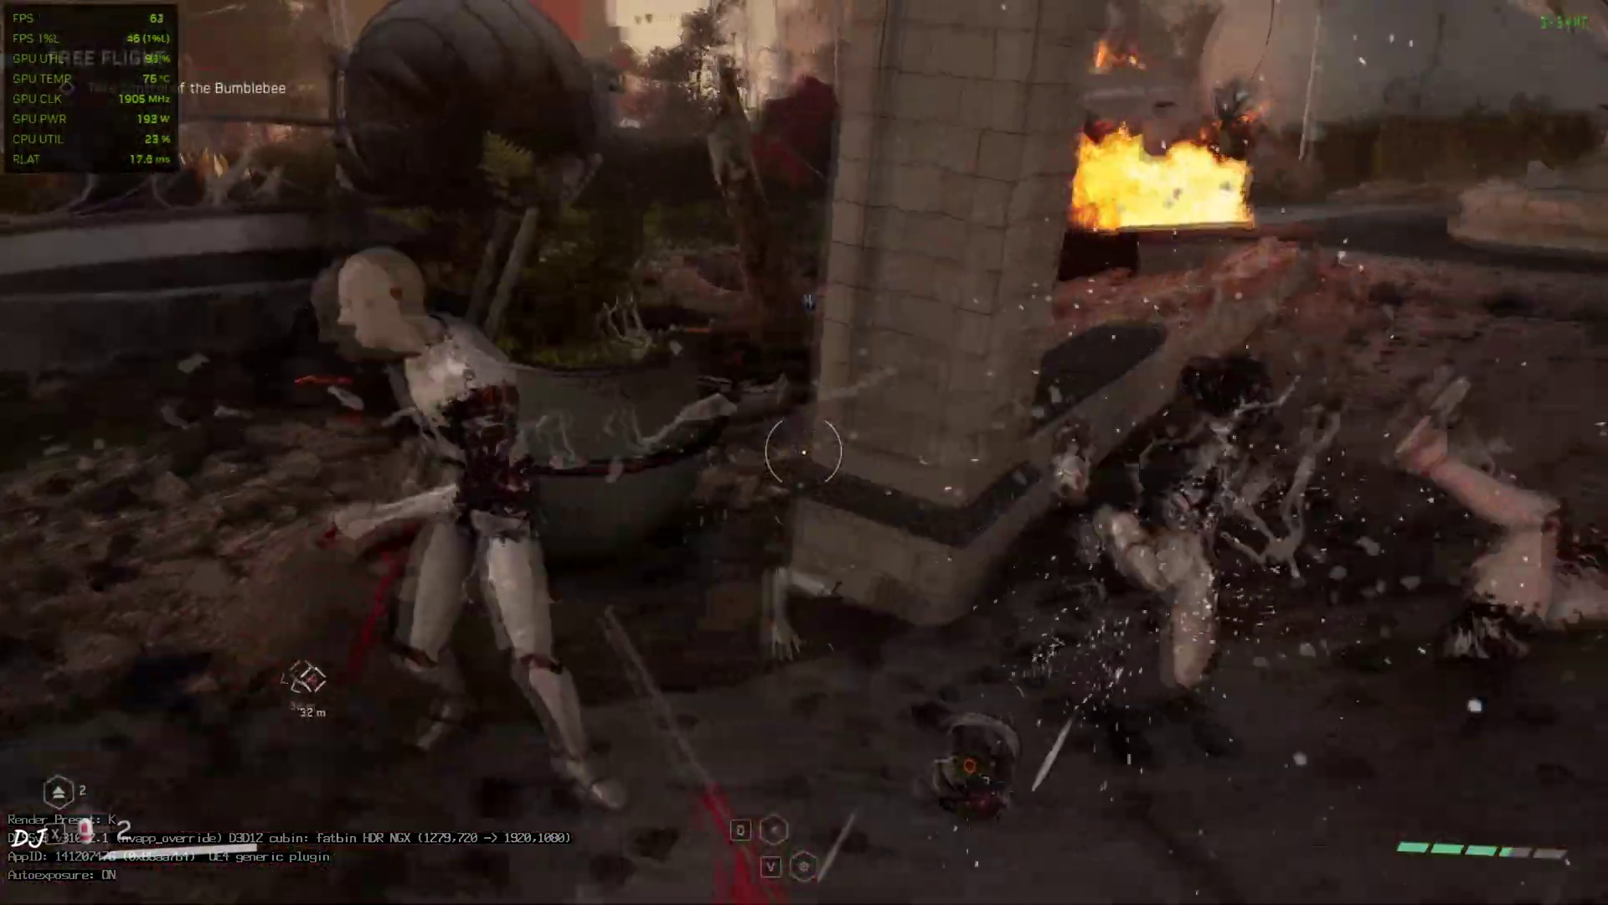
{"action": "left_click", "coordinate": [804, 452]}
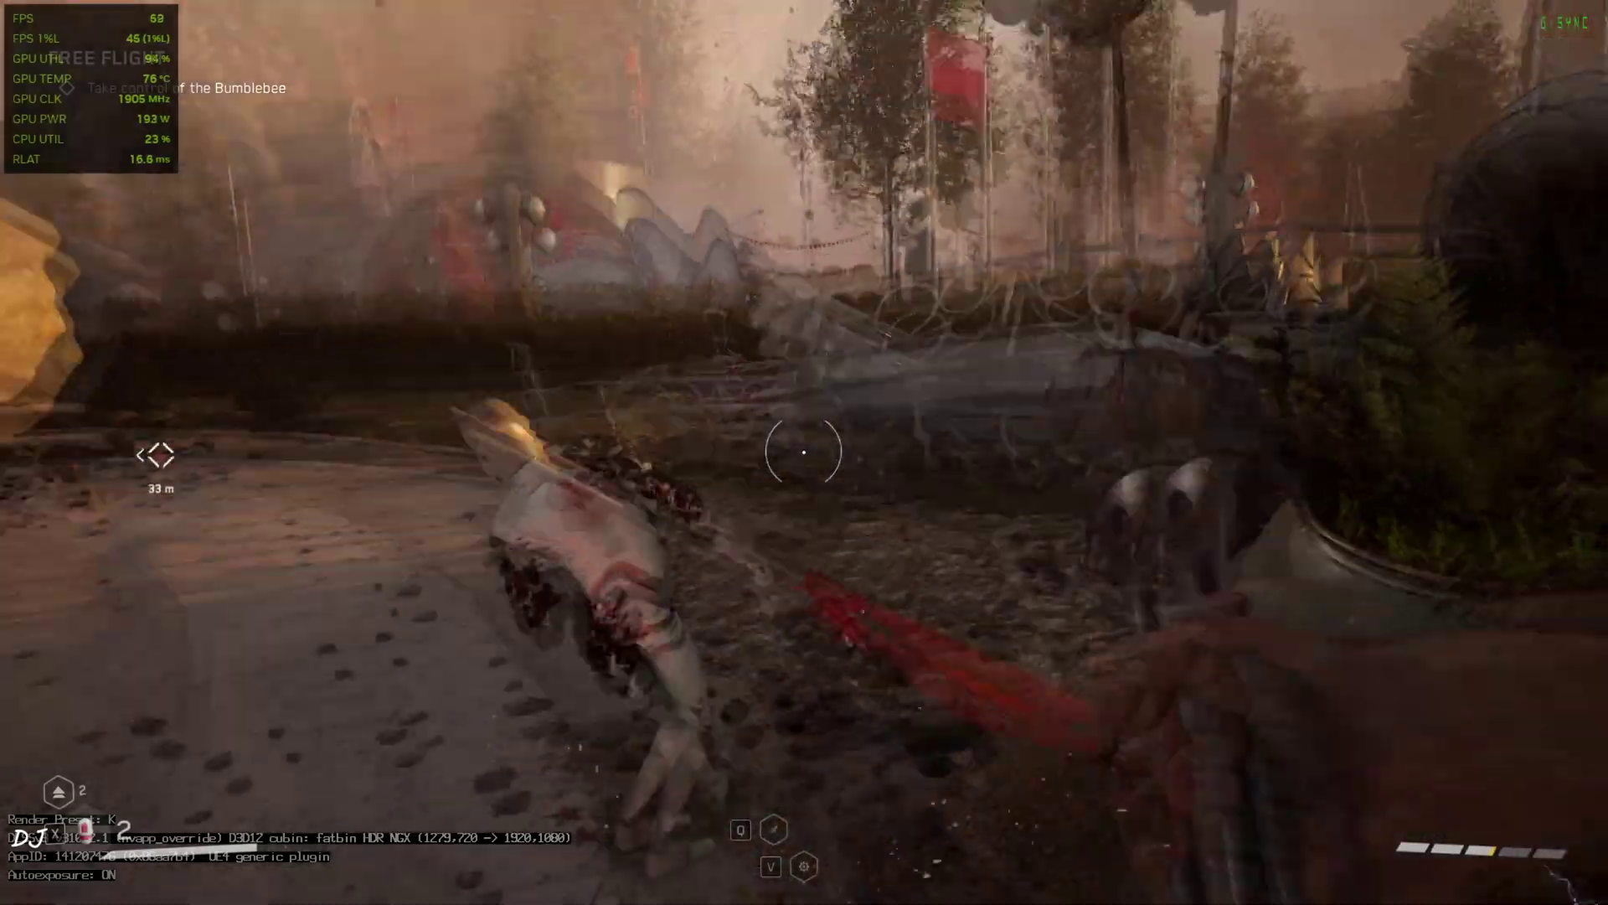
{"action": "left_click", "coordinate": [804, 452]}
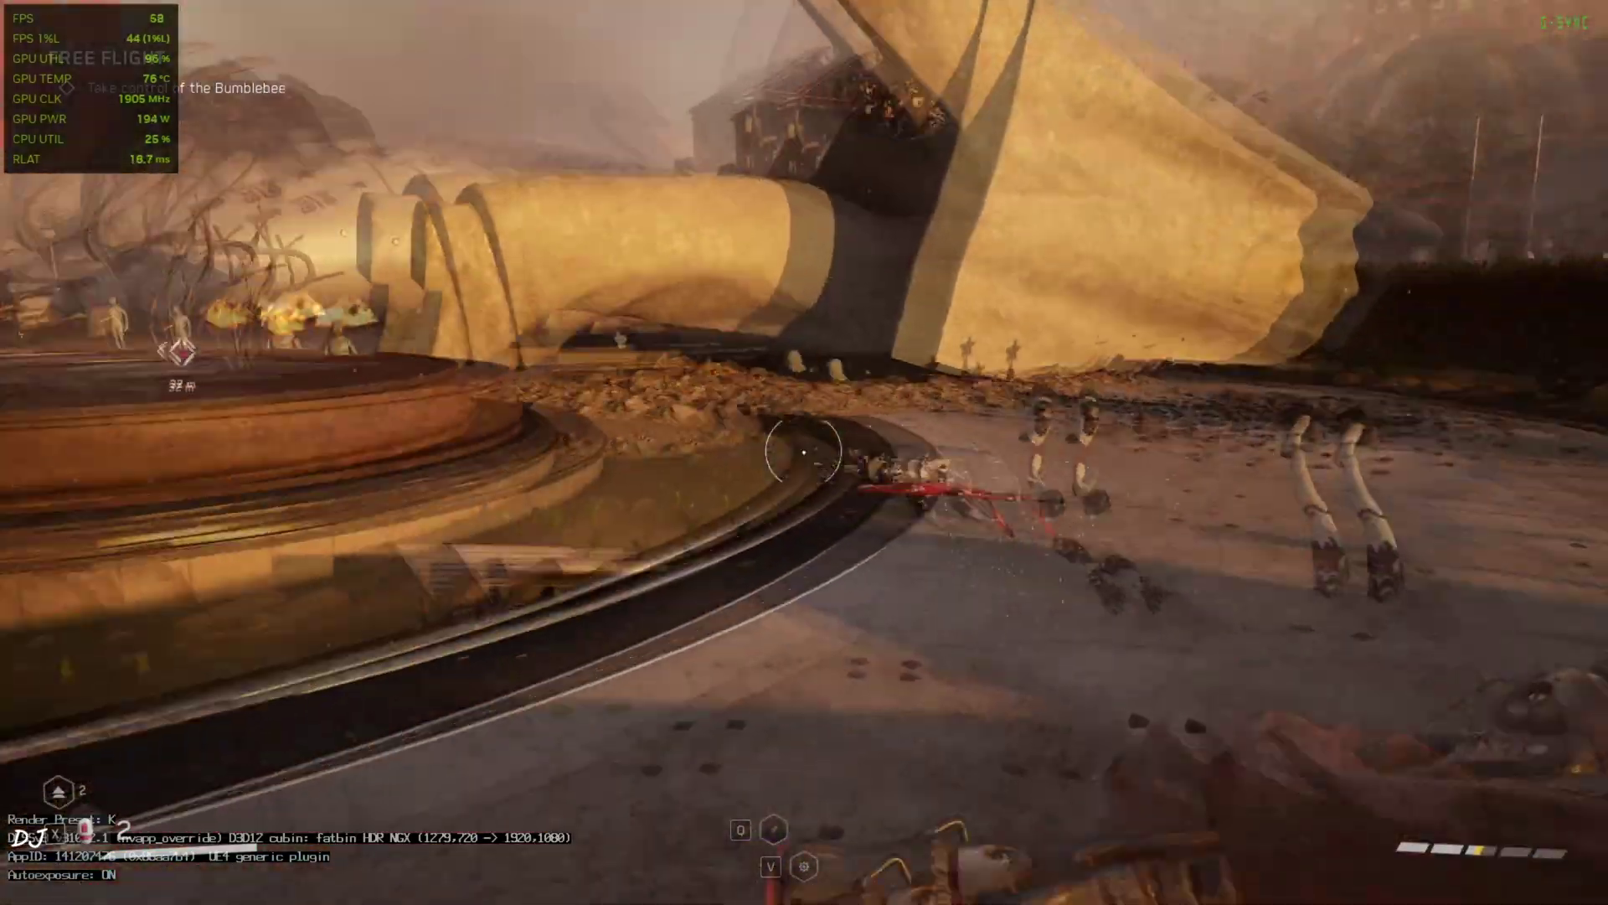
{"action": "left_click", "coordinate": [804, 452]}
{"action": "key", "text": "s"}
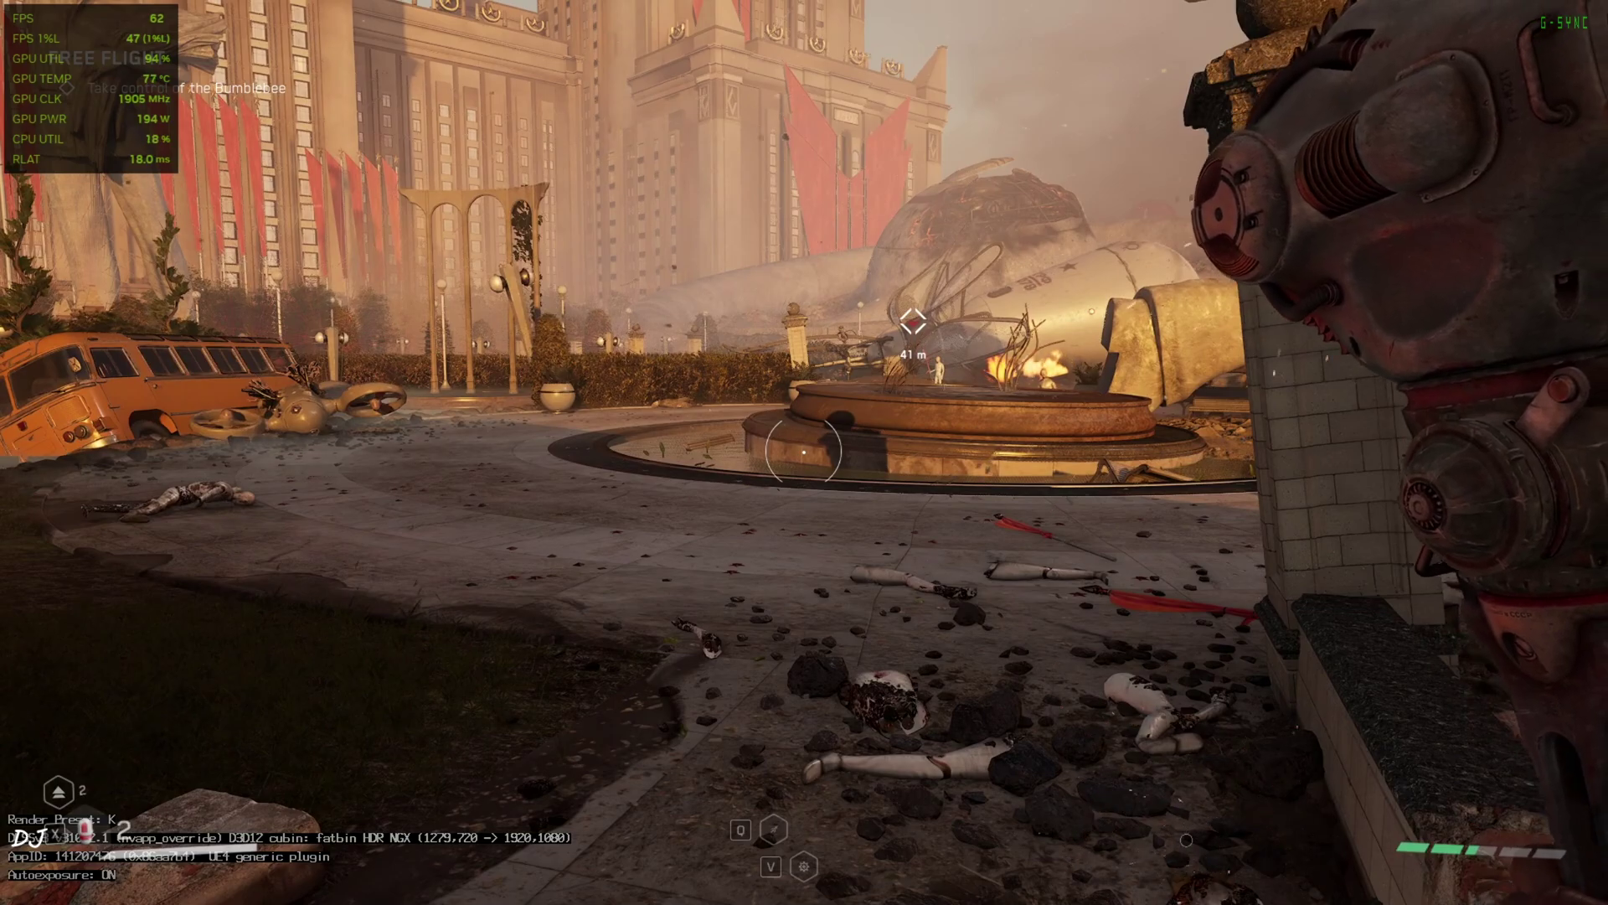
Step: Pause the game and activate OptiFG in the OptiScaler overlay, with FG HUD Fix at limit 4 and FG Allow Async on
{"action": "key", "text": "Escape"}
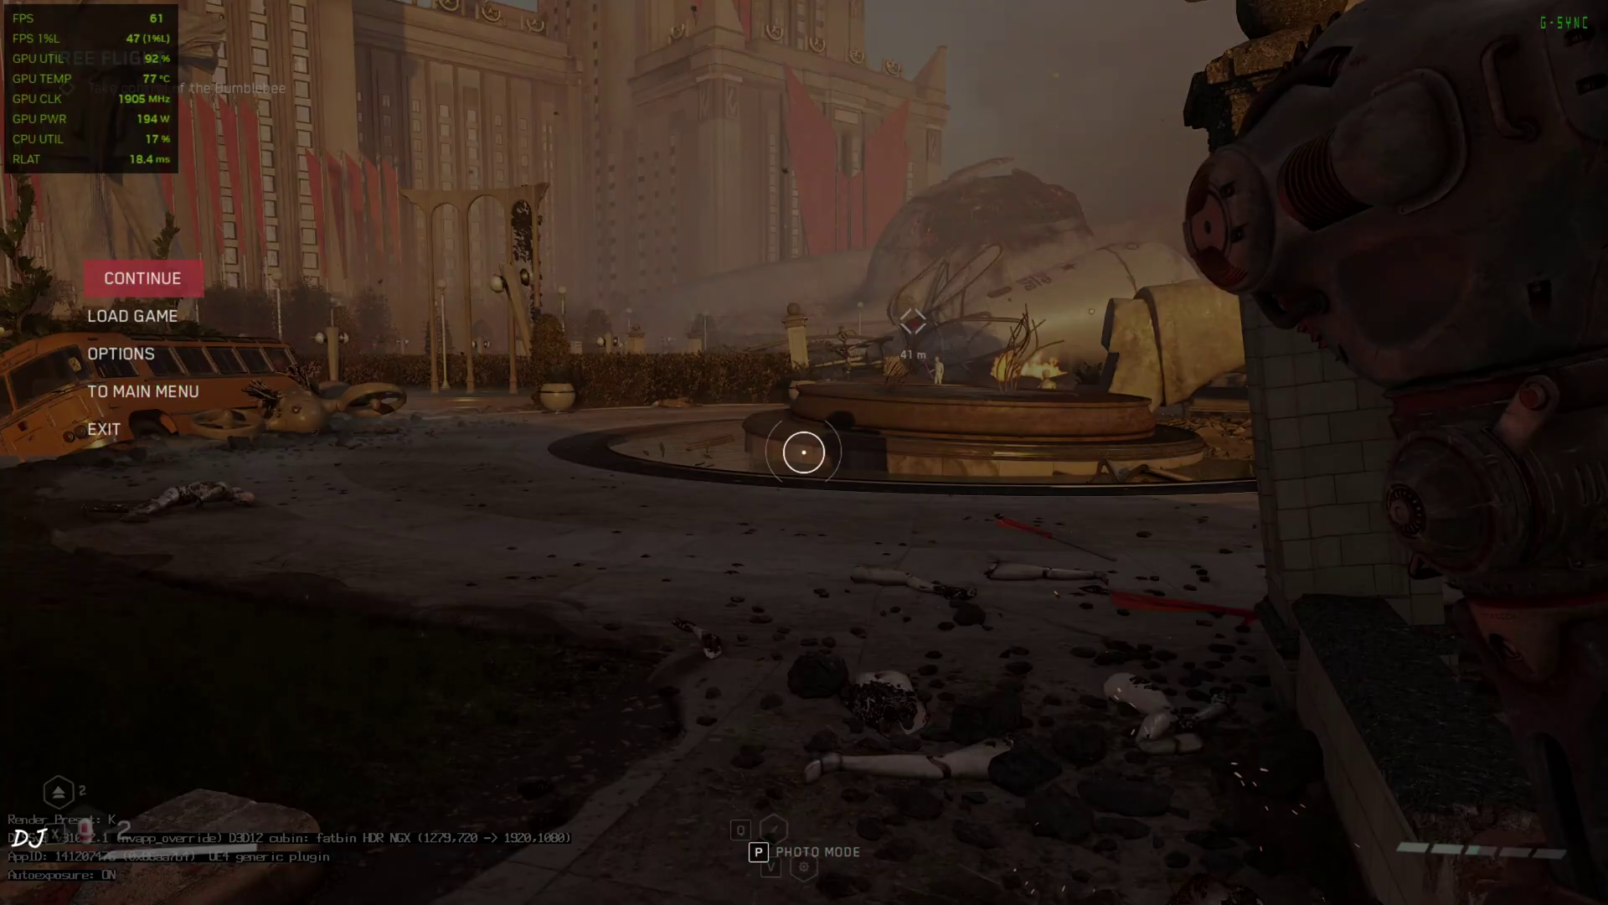
{"action": "key", "text": "Insert"}
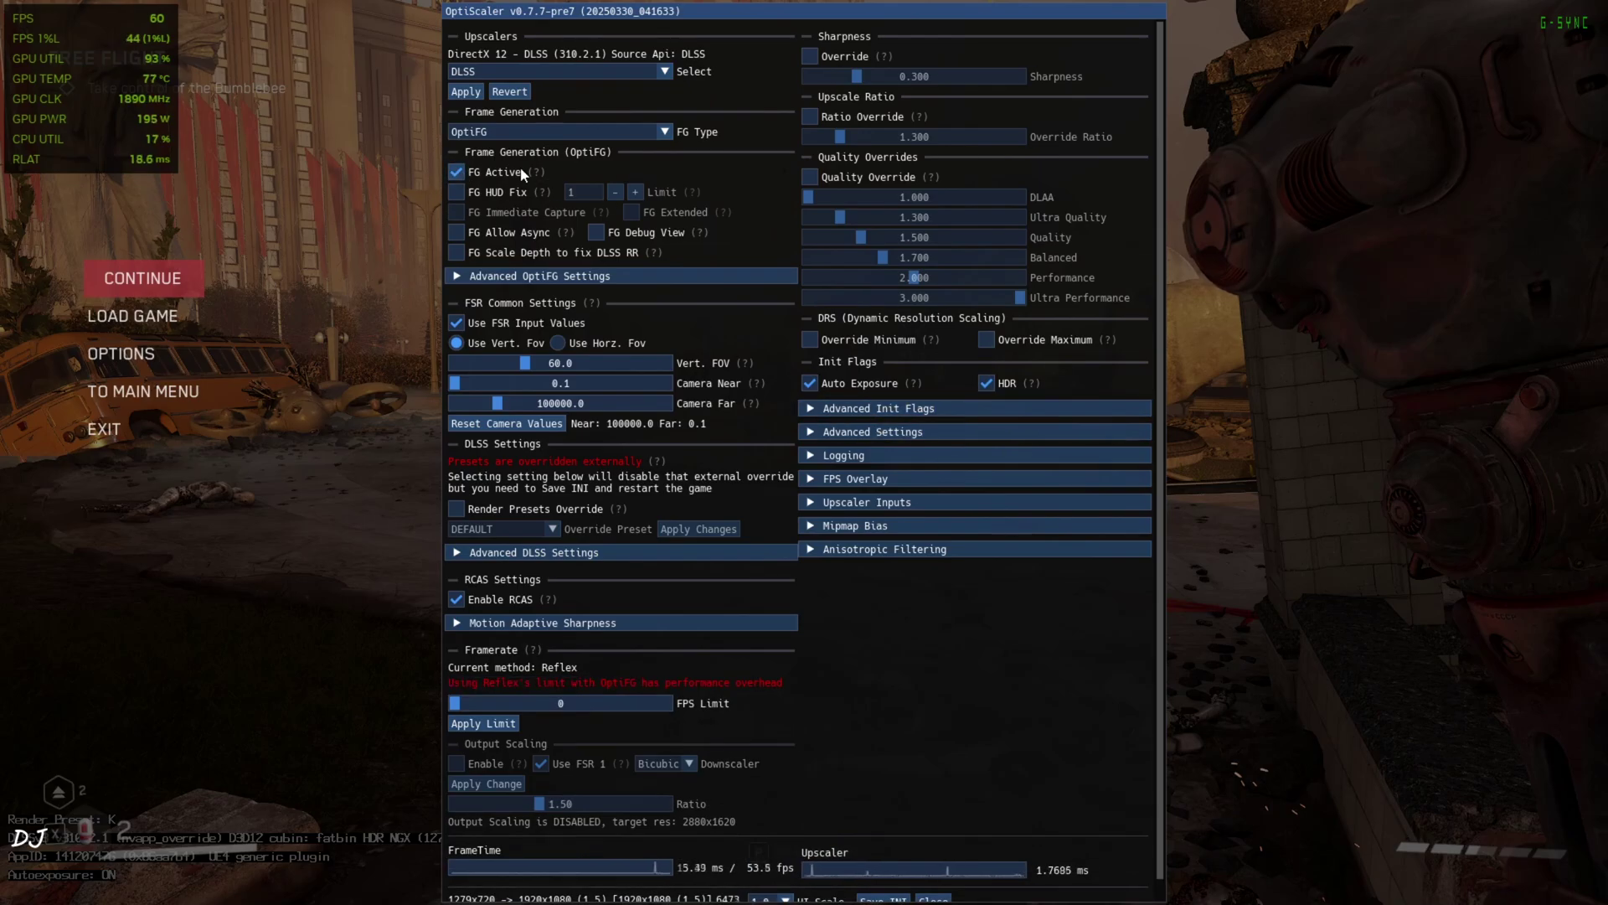
{"action": "left_click", "coordinate": [458, 194]}
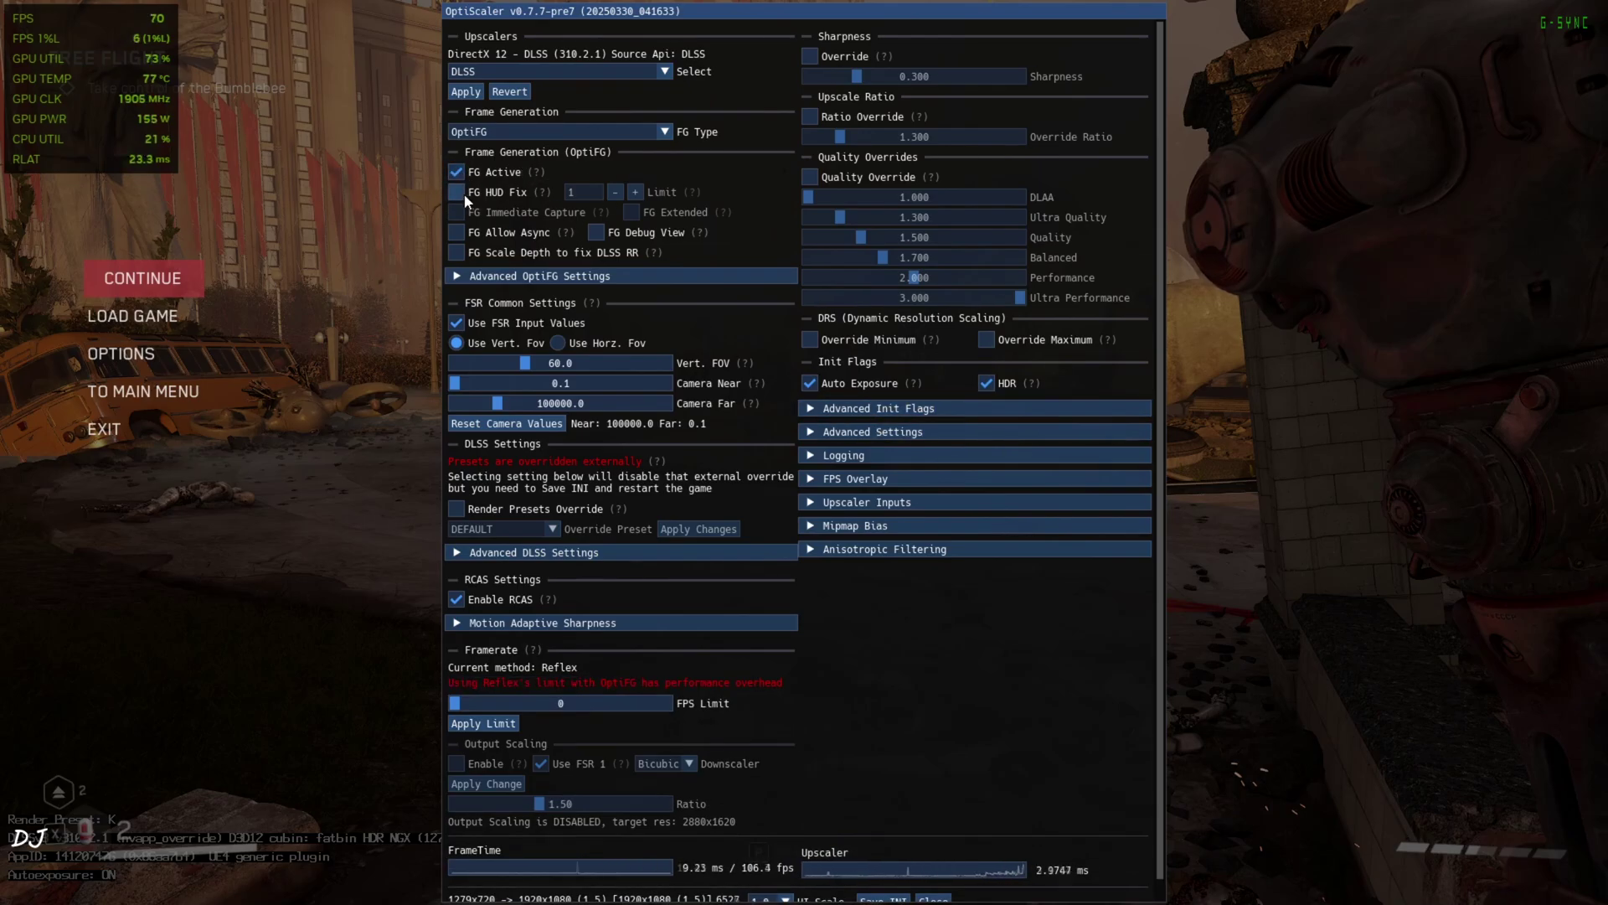
{"action": "left_click", "coordinate": [635, 193]}
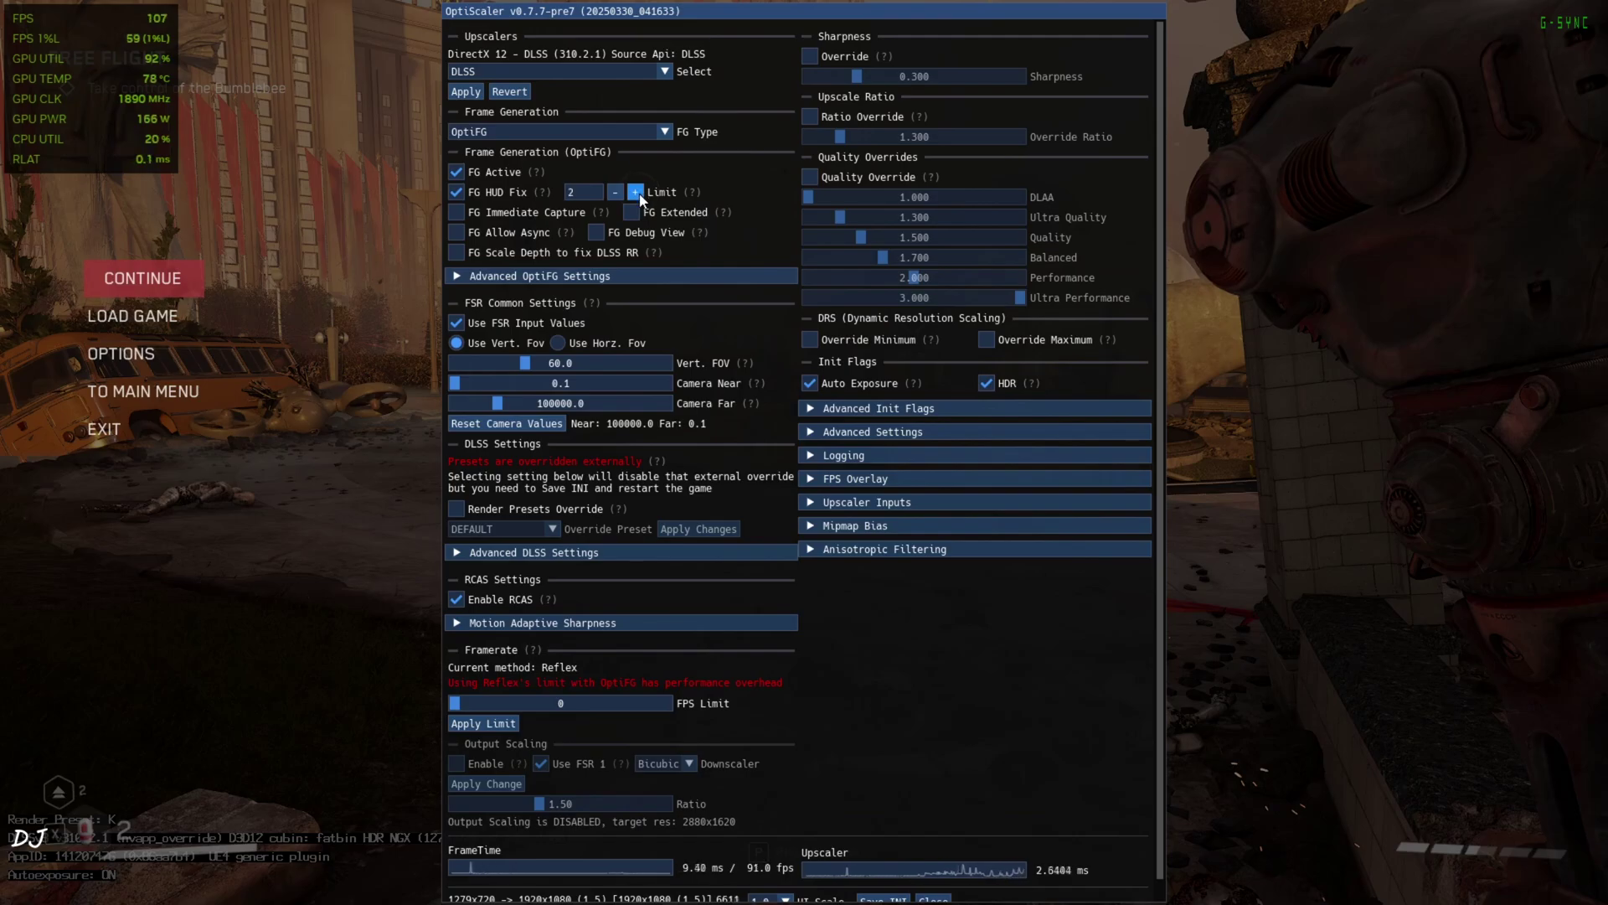
{"action": "left_click", "coordinate": [459, 235]}
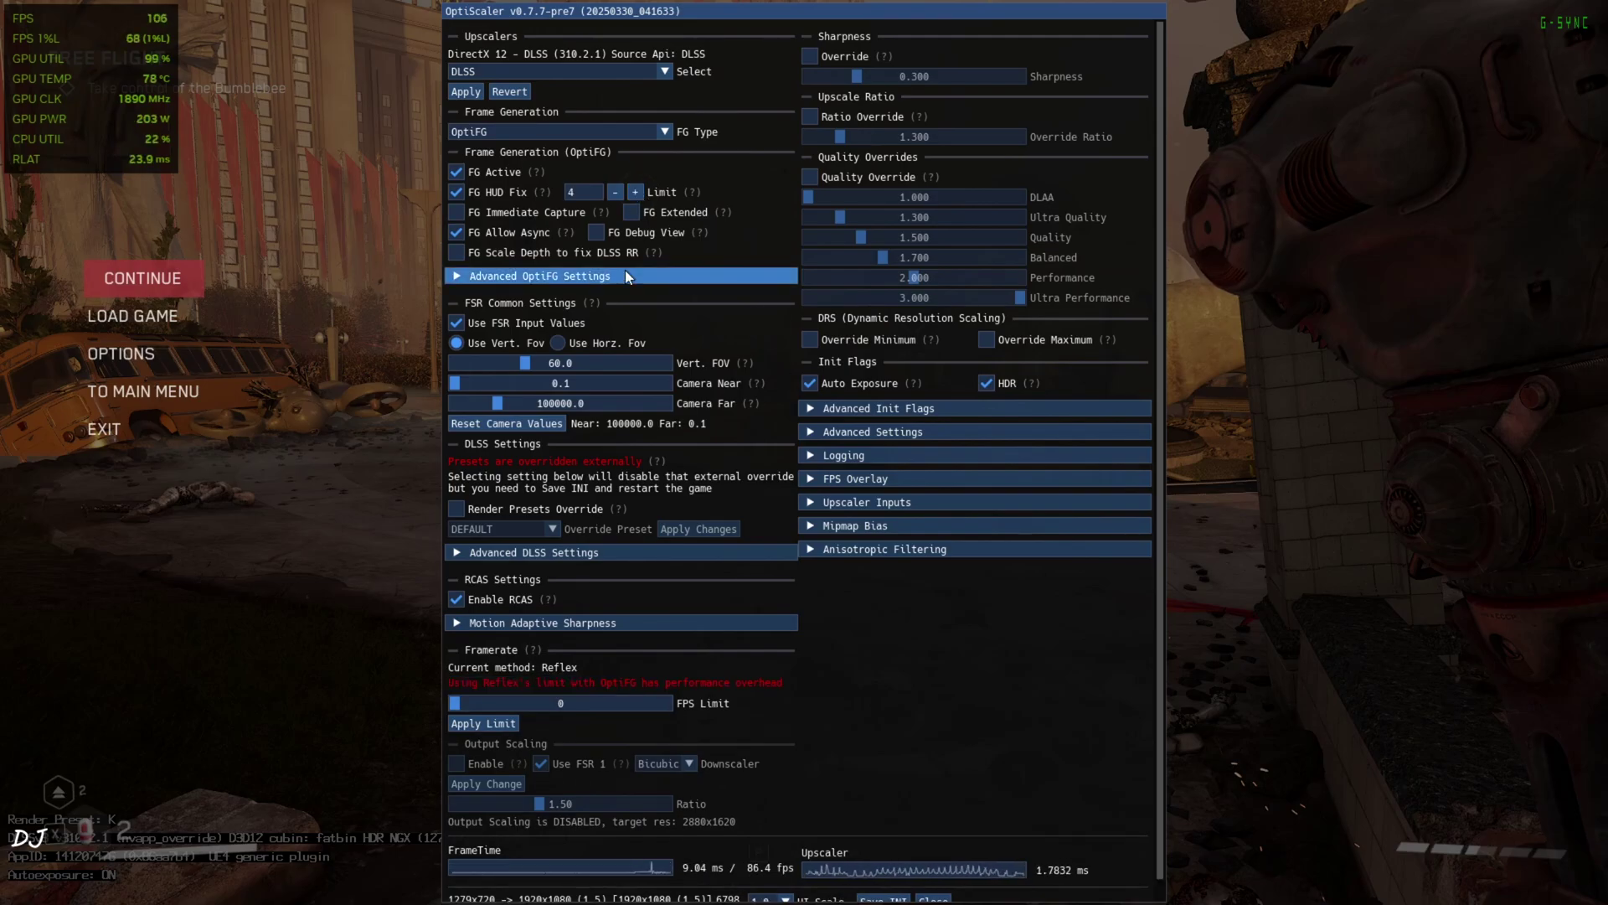
Step: Inspect the generated frames with FG Debug View and turn the debug view off
{"action": "left_click", "coordinate": [603, 234]}
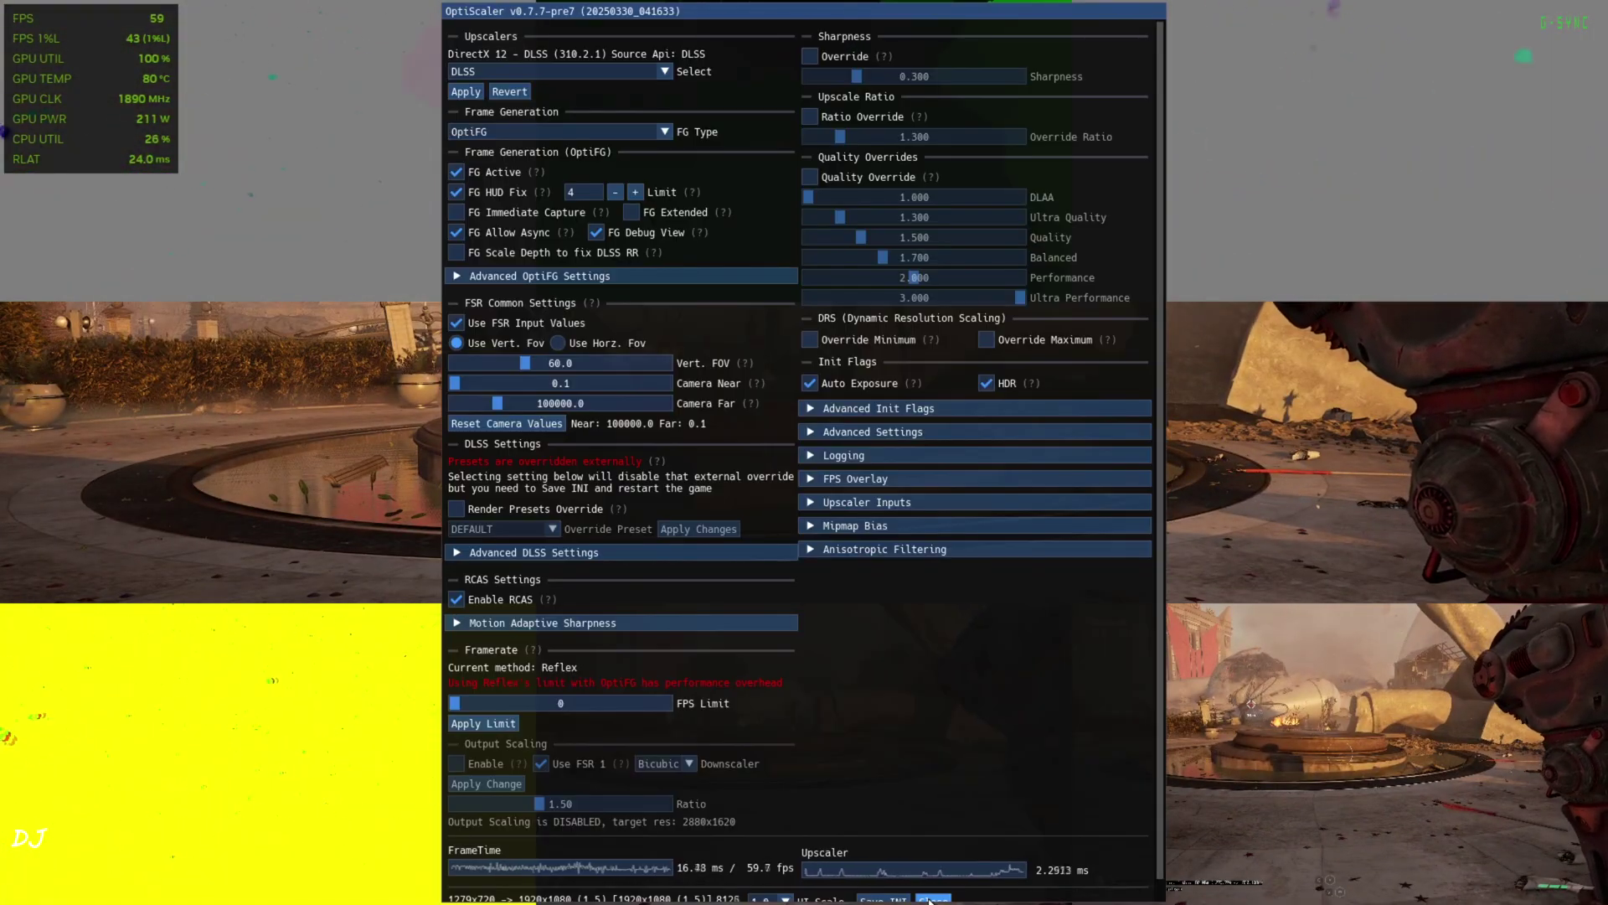
{"action": "left_click", "coordinate": [615, 236]}
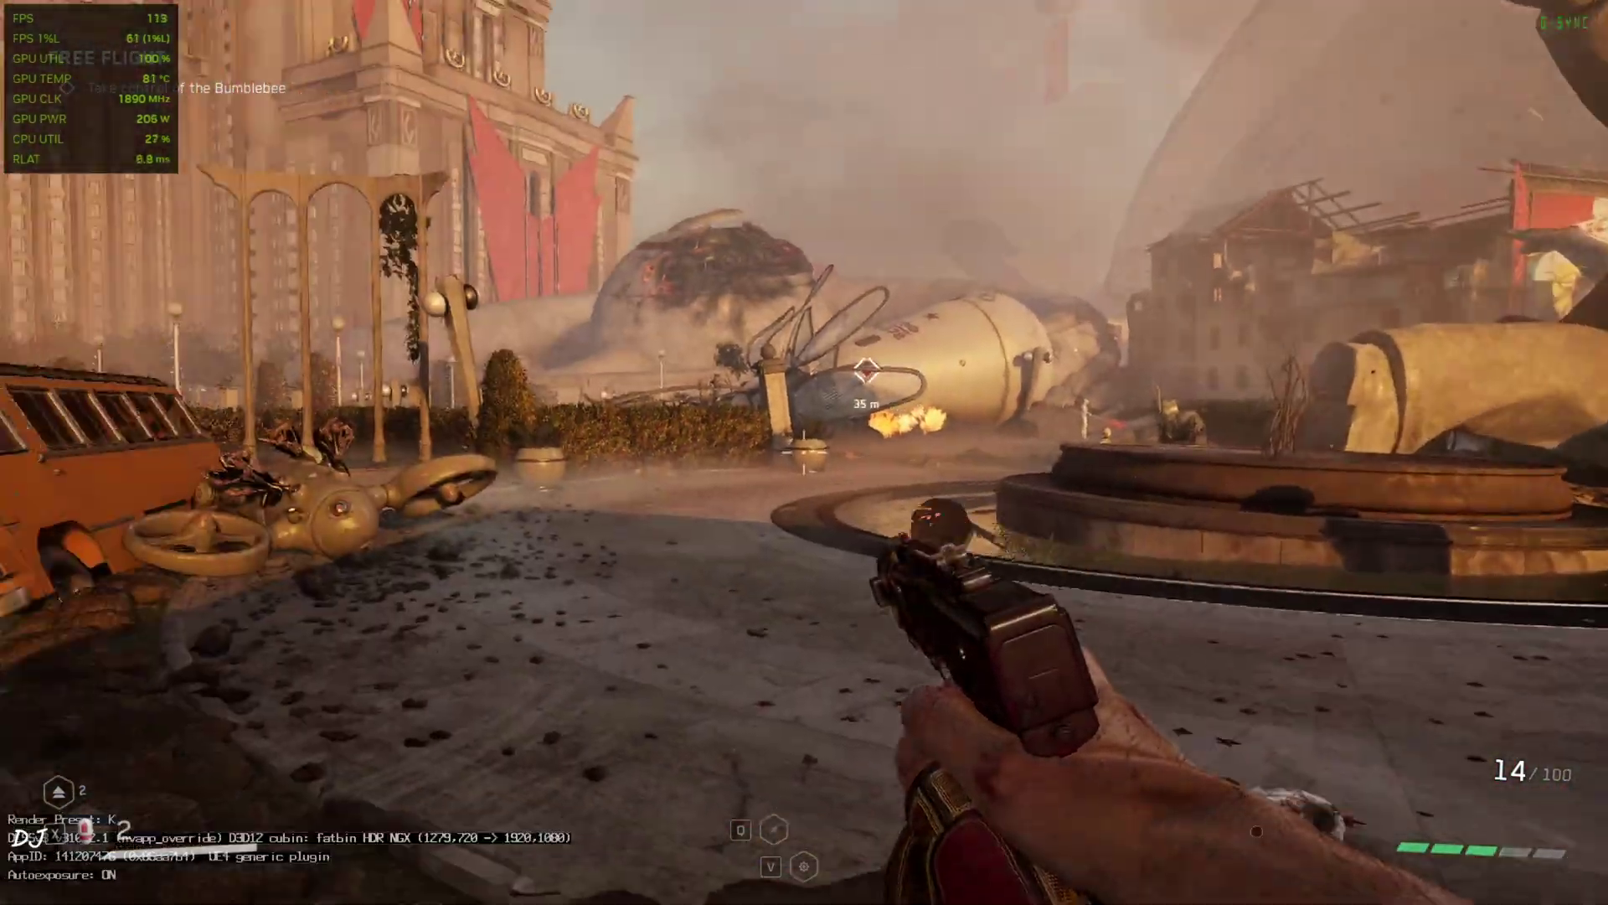
Step: Aim the pistol and advance through the plaza past the orange bus and around the fountain
{"action": "right_click", "coordinate": [804, 452]}
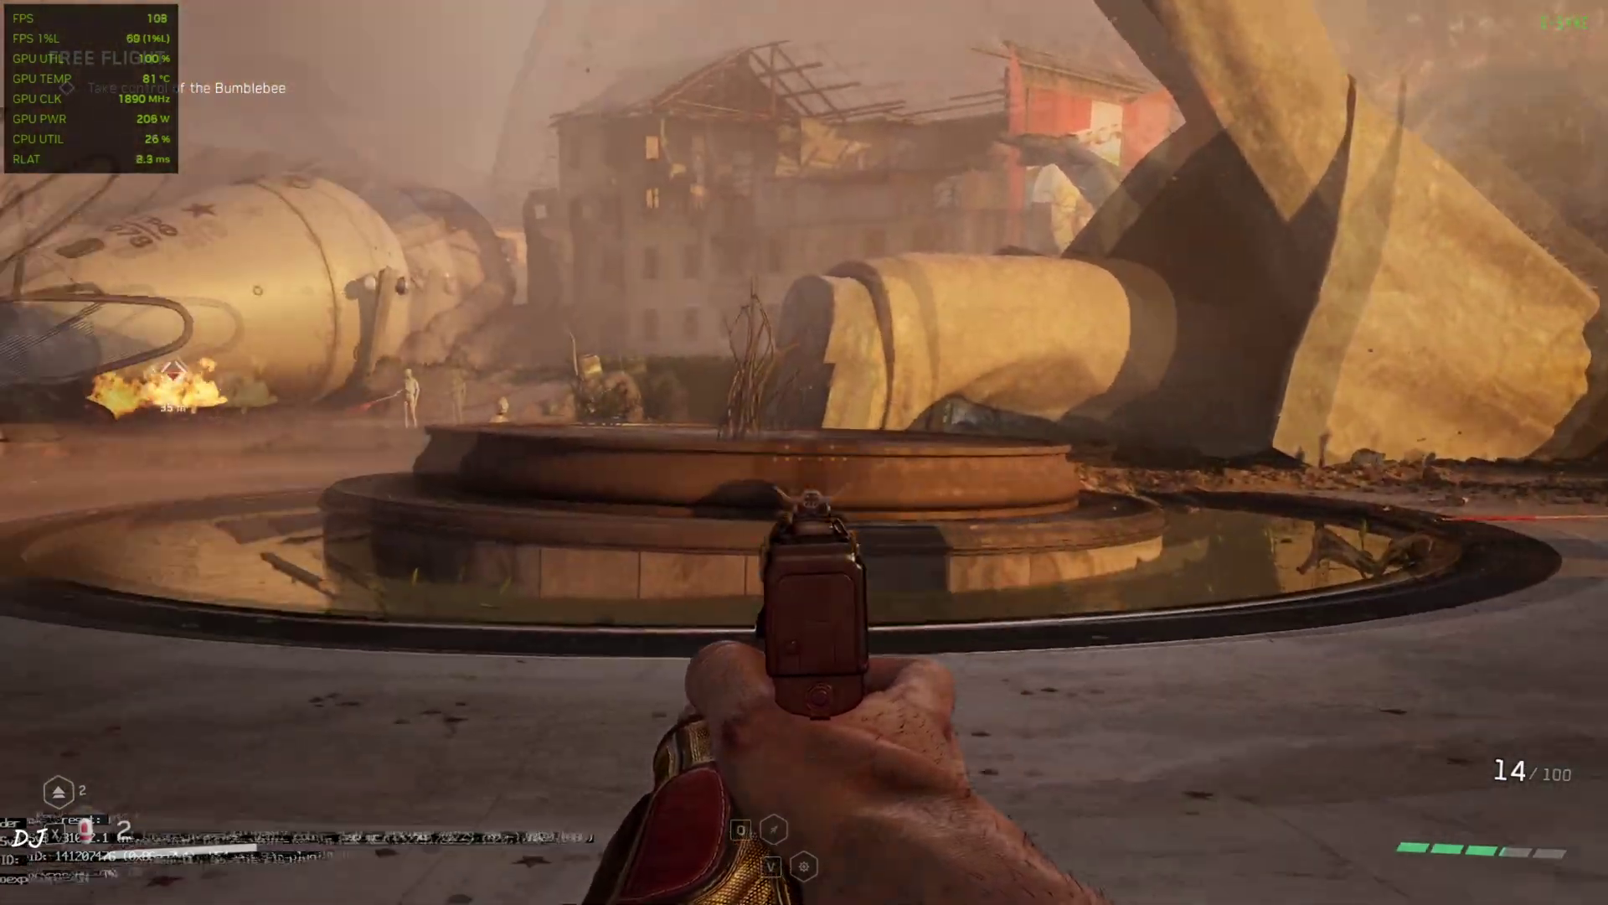
{"action": "key", "text": "w"}
{"action": "key", "text": "w"}
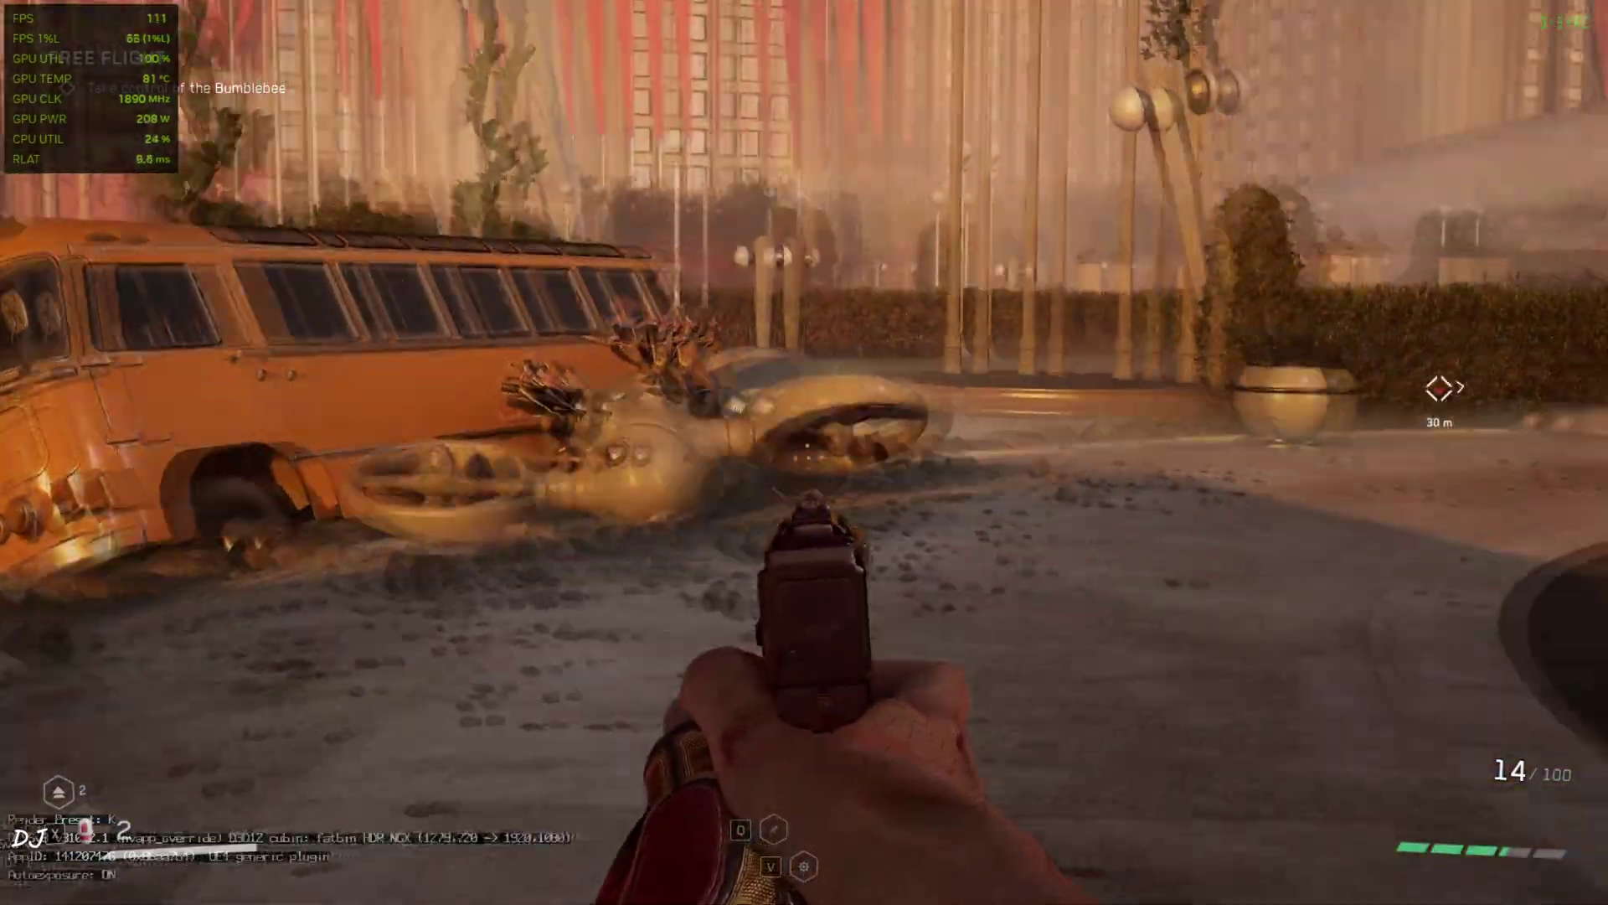
{"action": "key", "text": "w"}
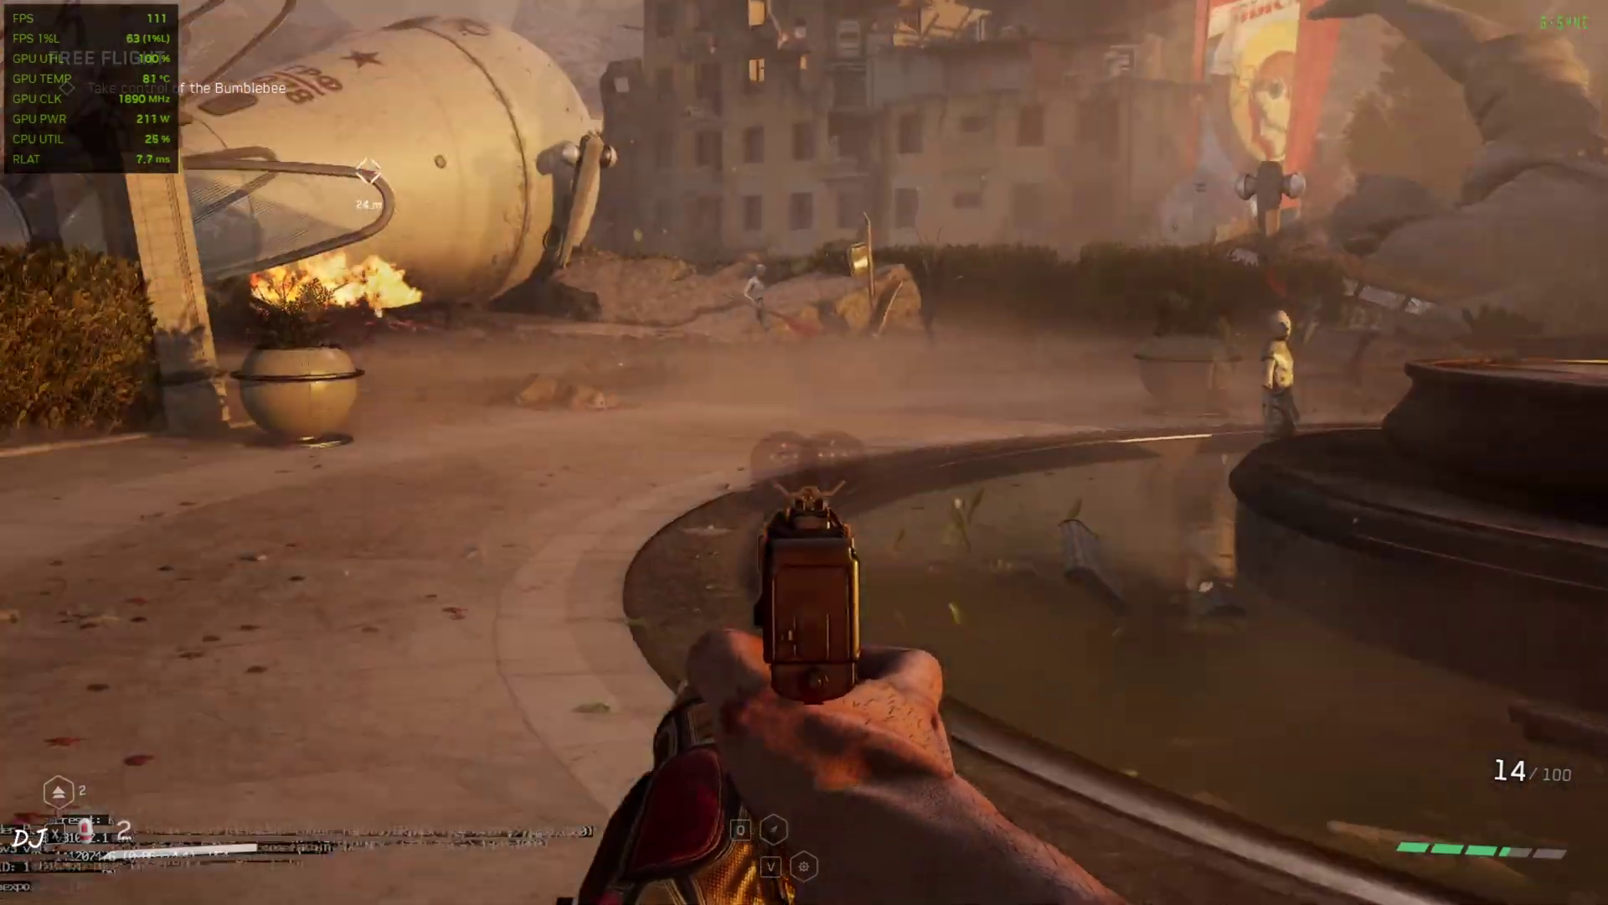
{"action": "key", "text": "w"}
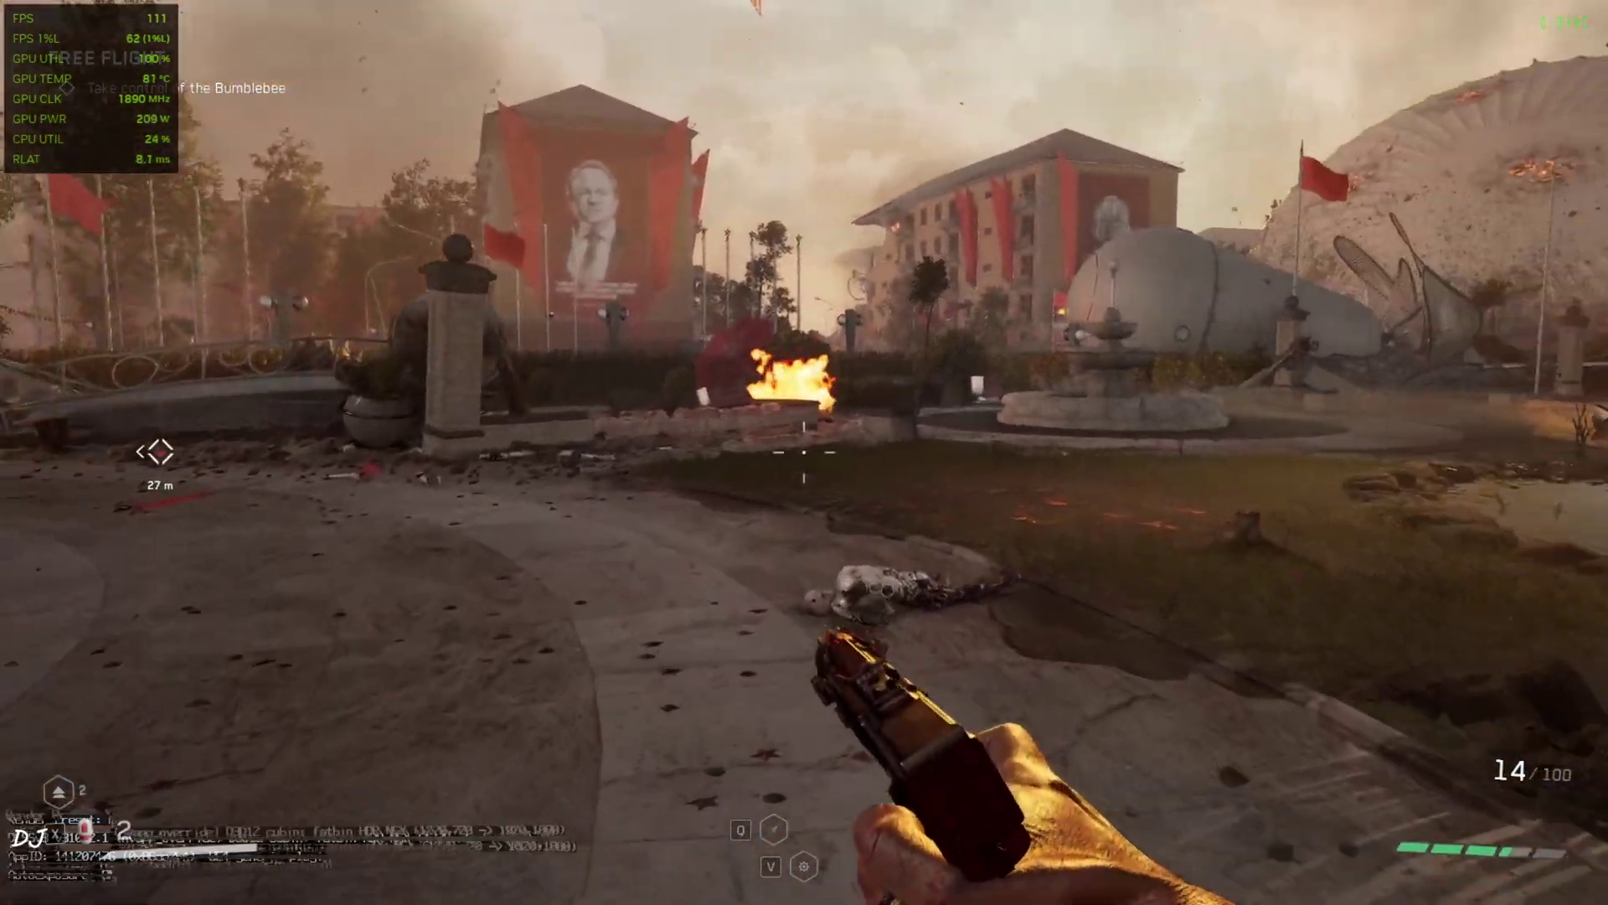
{"action": "key", "text": "a"}
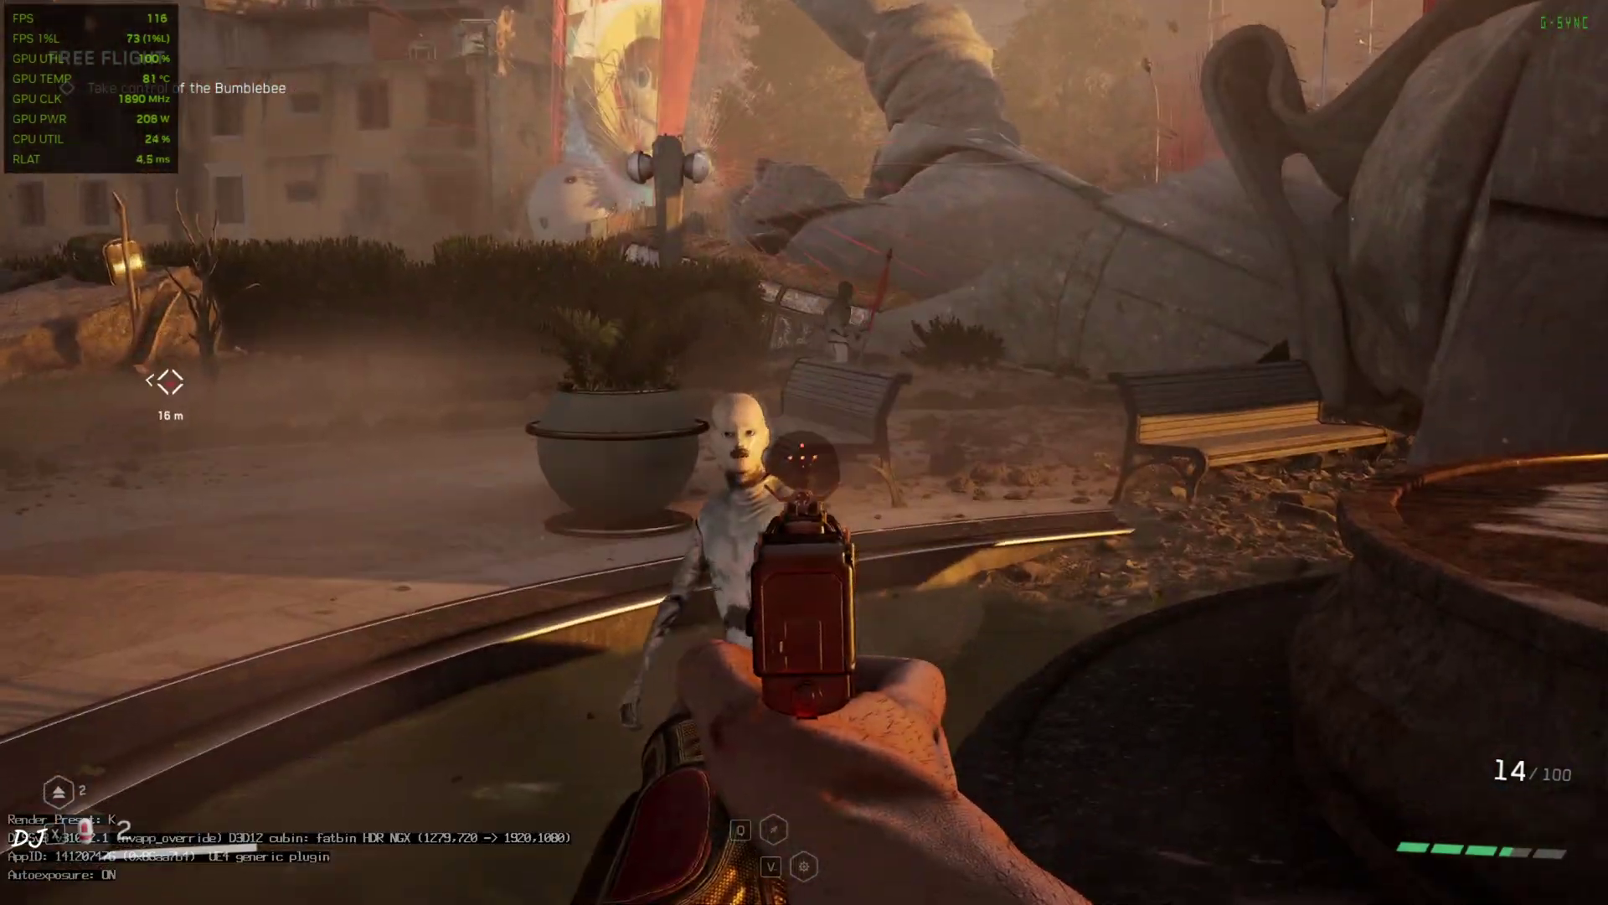
Step: Shoot the attacking robots around the fountain with the pistol while backing away
{"action": "left_click", "coordinate": [804, 452]}
{"action": "left_click", "coordinate": [804, 452]}
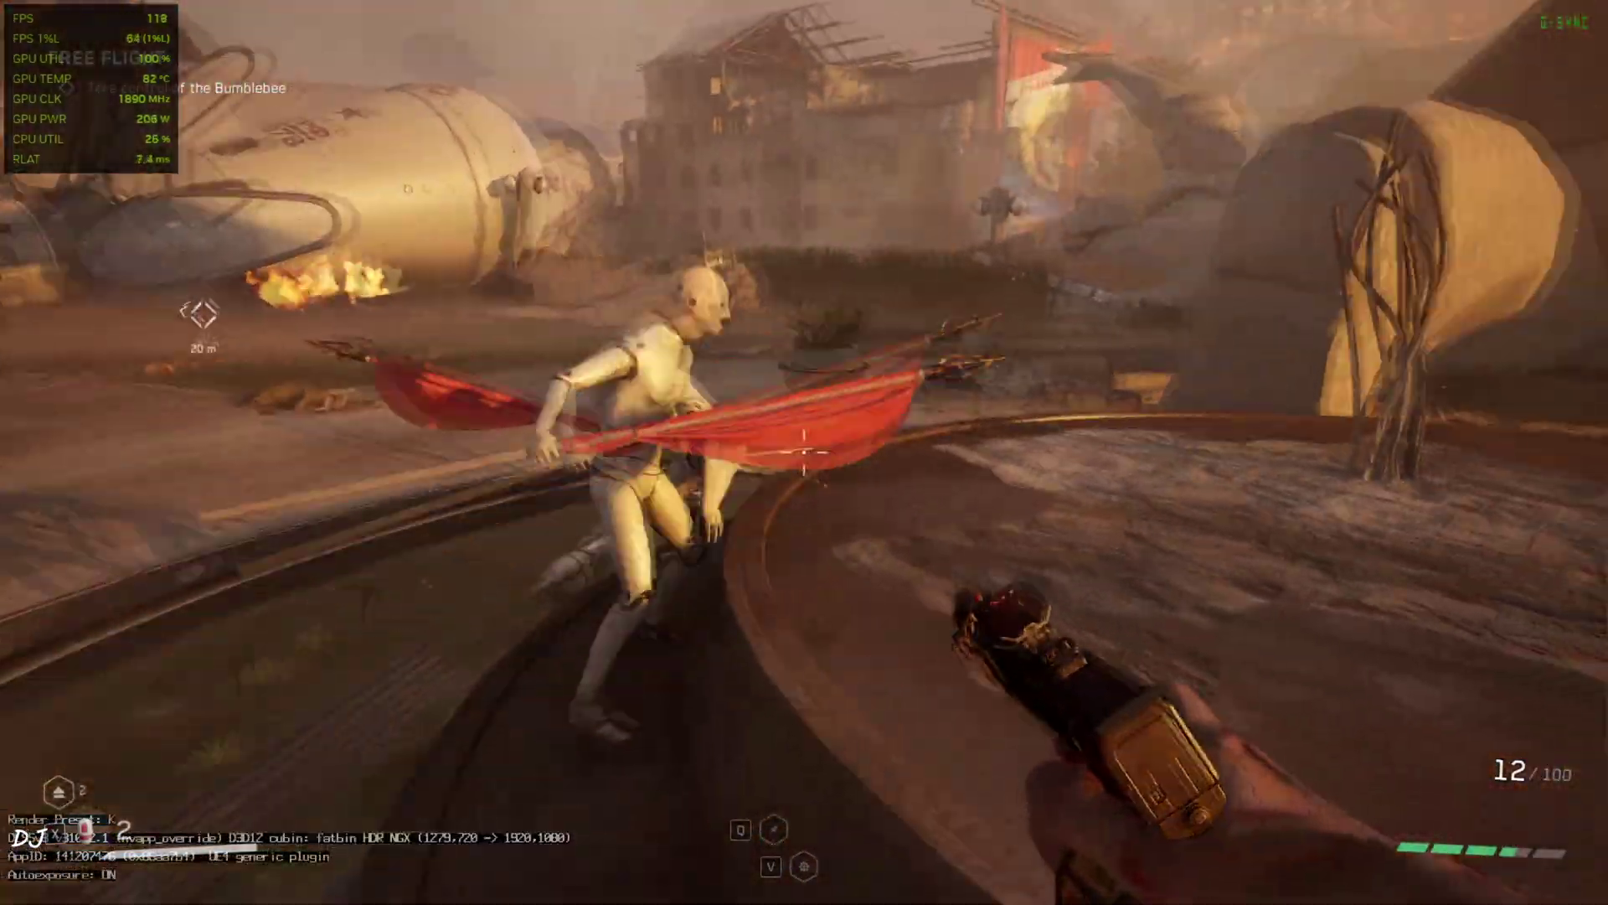
{"action": "left_click", "coordinate": [804, 452]}
{"action": "left_click", "coordinate": [804, 452]}
{"action": "left_click", "coordinate": [804, 453]}
{"action": "left_click", "coordinate": [804, 453]}
{"action": "left_click", "coordinate": [804, 452]}
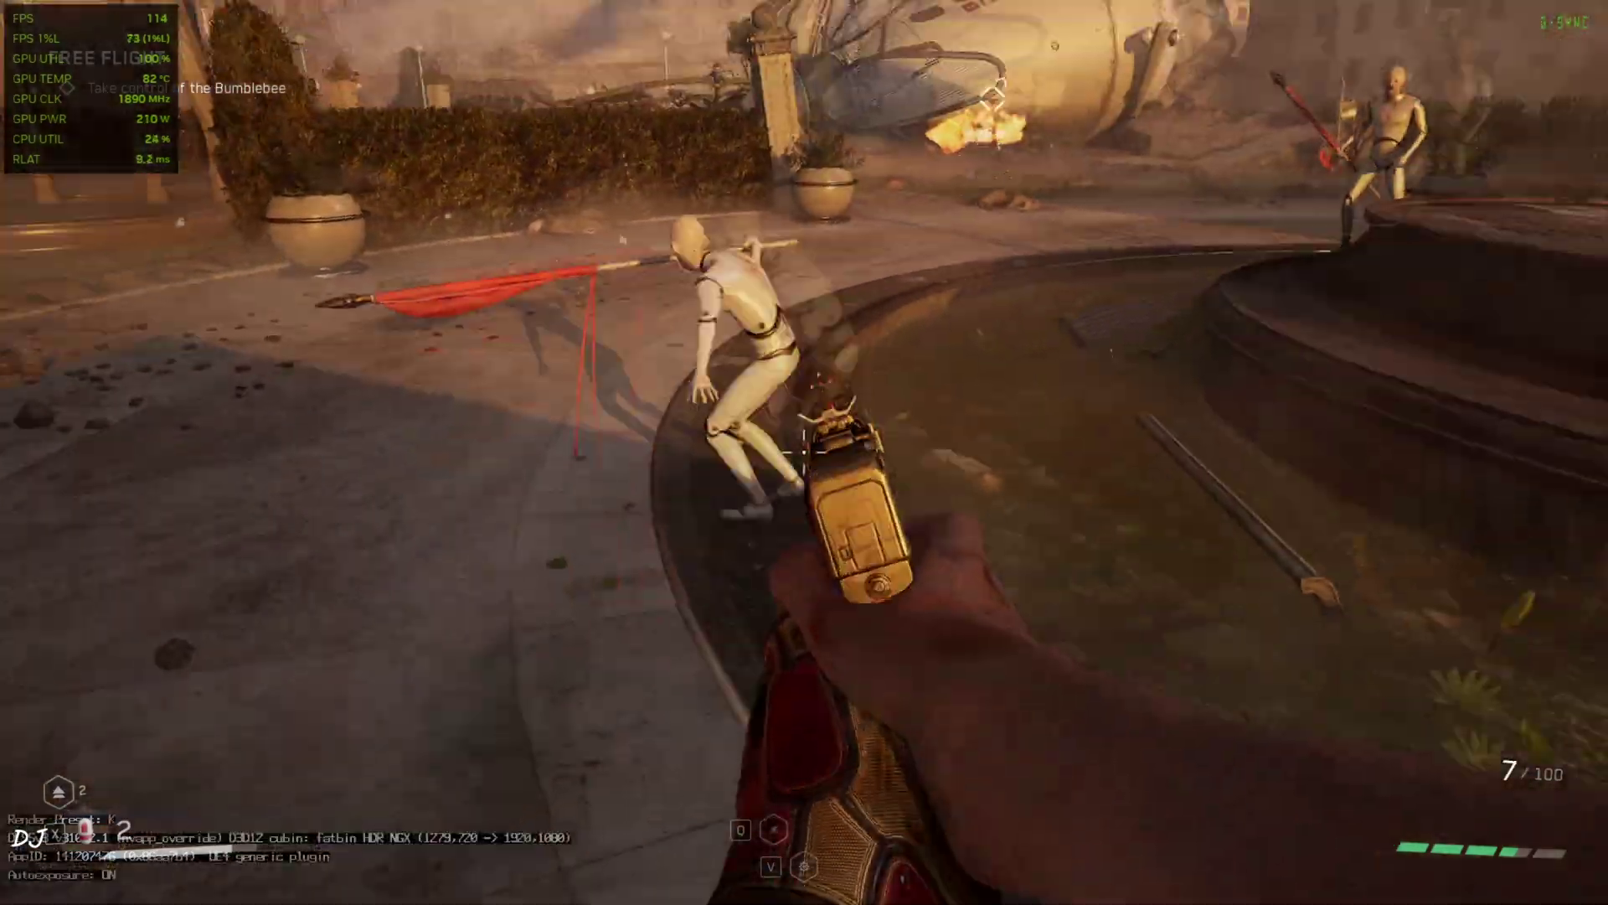
{"action": "left_click", "coordinate": [804, 452]}
{"action": "left_click", "coordinate": [804, 452]}
{"action": "left_click", "coordinate": [804, 452]}
{"action": "key", "text": "s"}
Step: Switch to the melee weapon, strike the nearby robots and move around the fountain
{"action": "scroll", "coordinate": [804, 452], "scroll_direction": "down", "scroll_amount": 1}
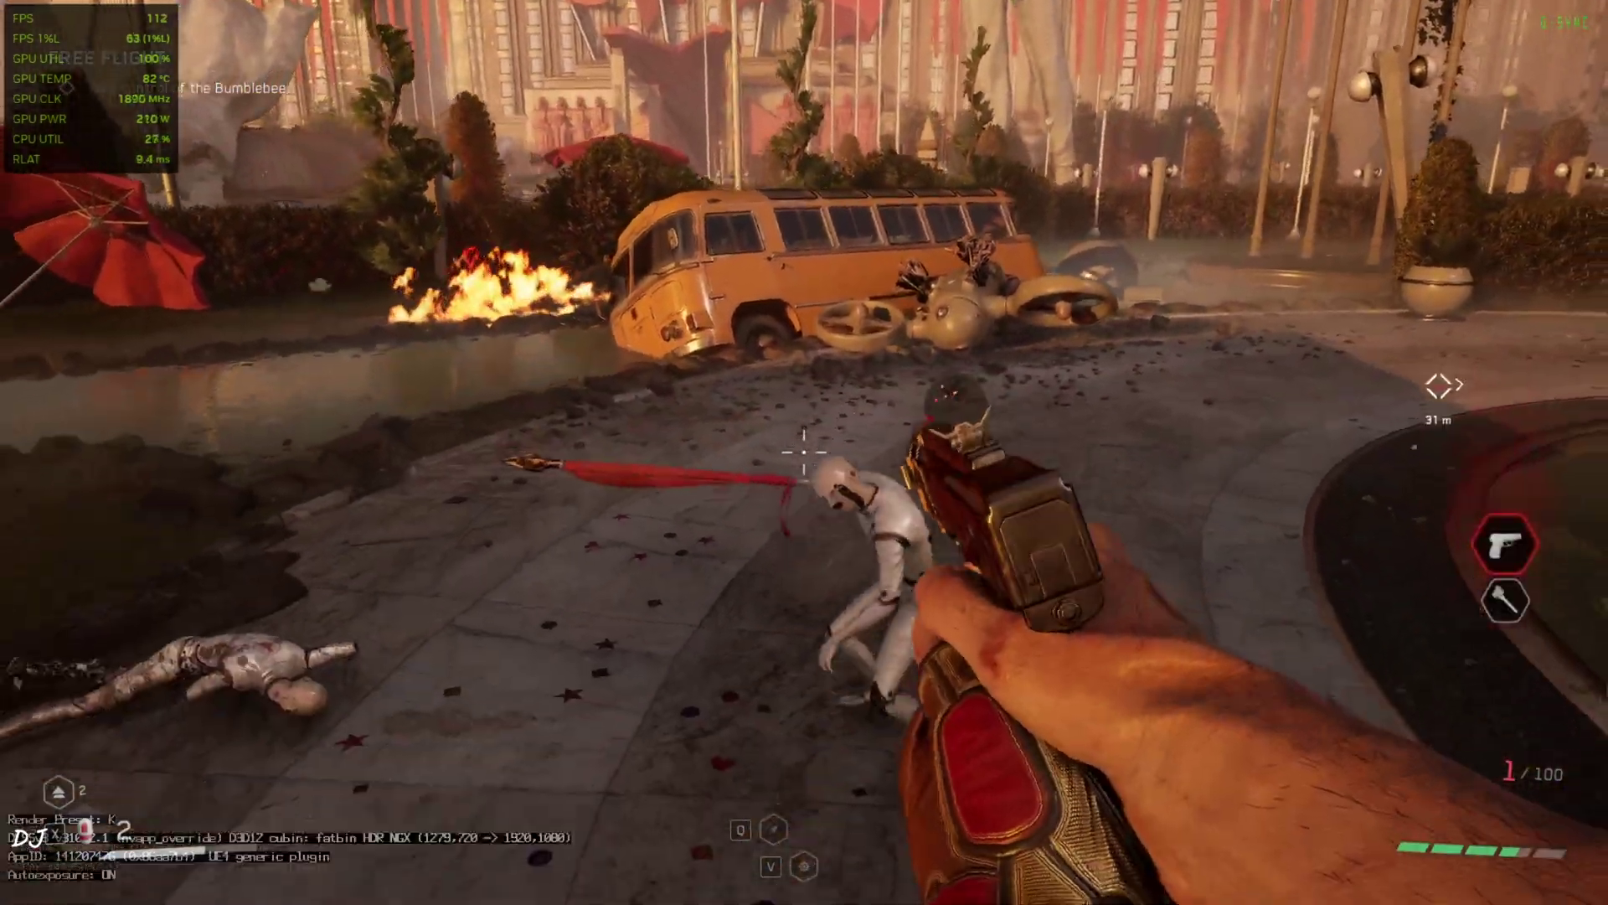
{"action": "left_click", "coordinate": [804, 452]}
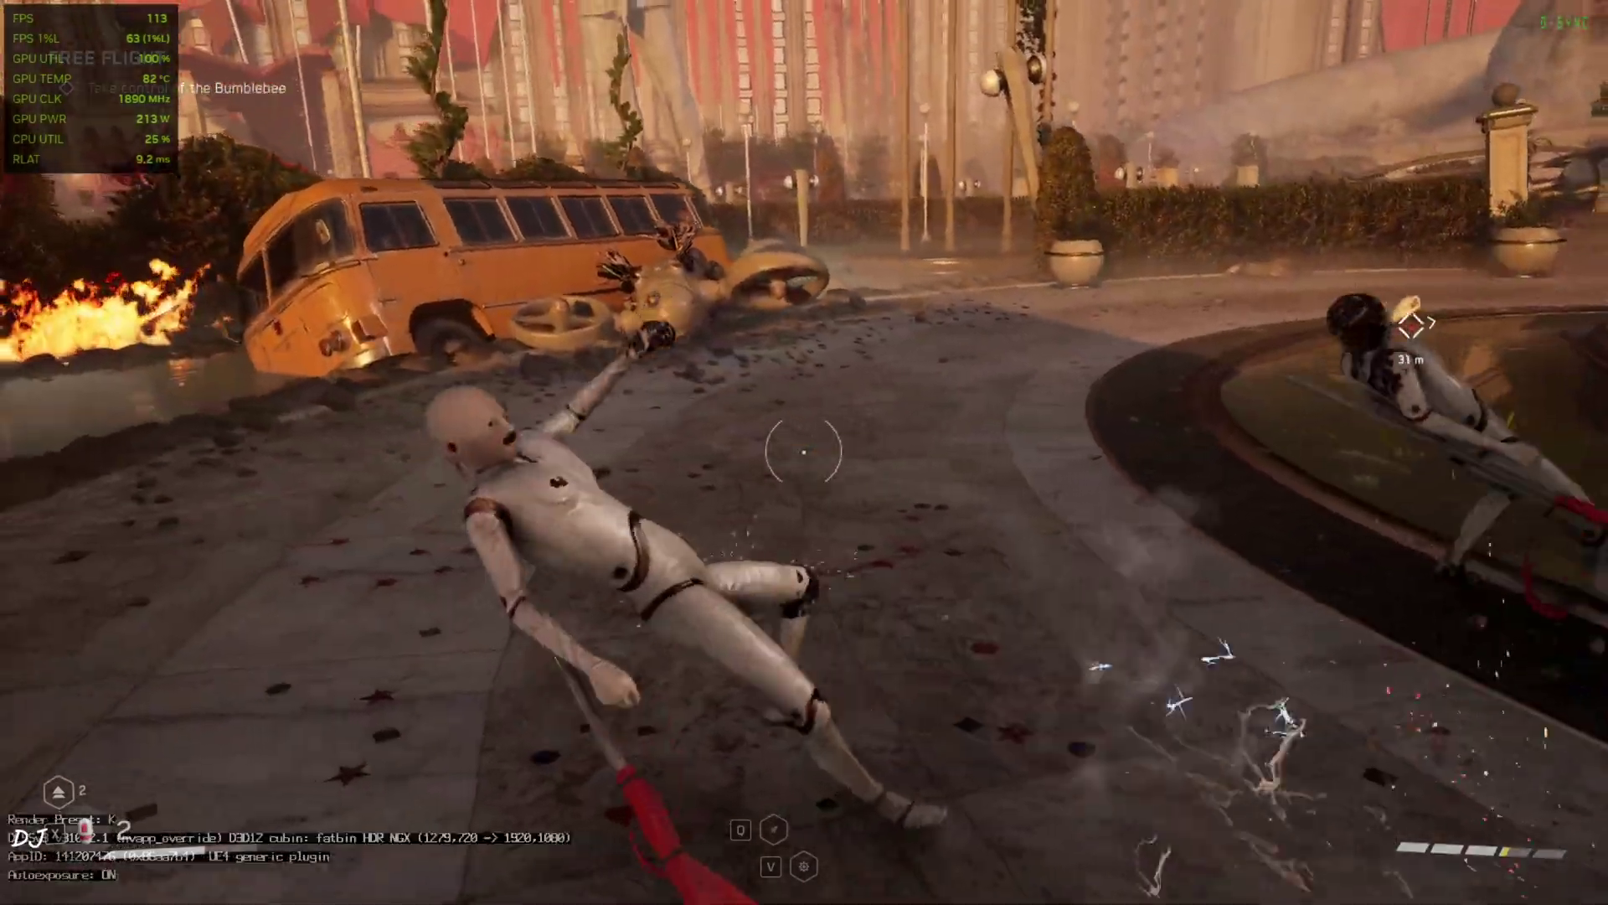
{"action": "key", "text": "d"}
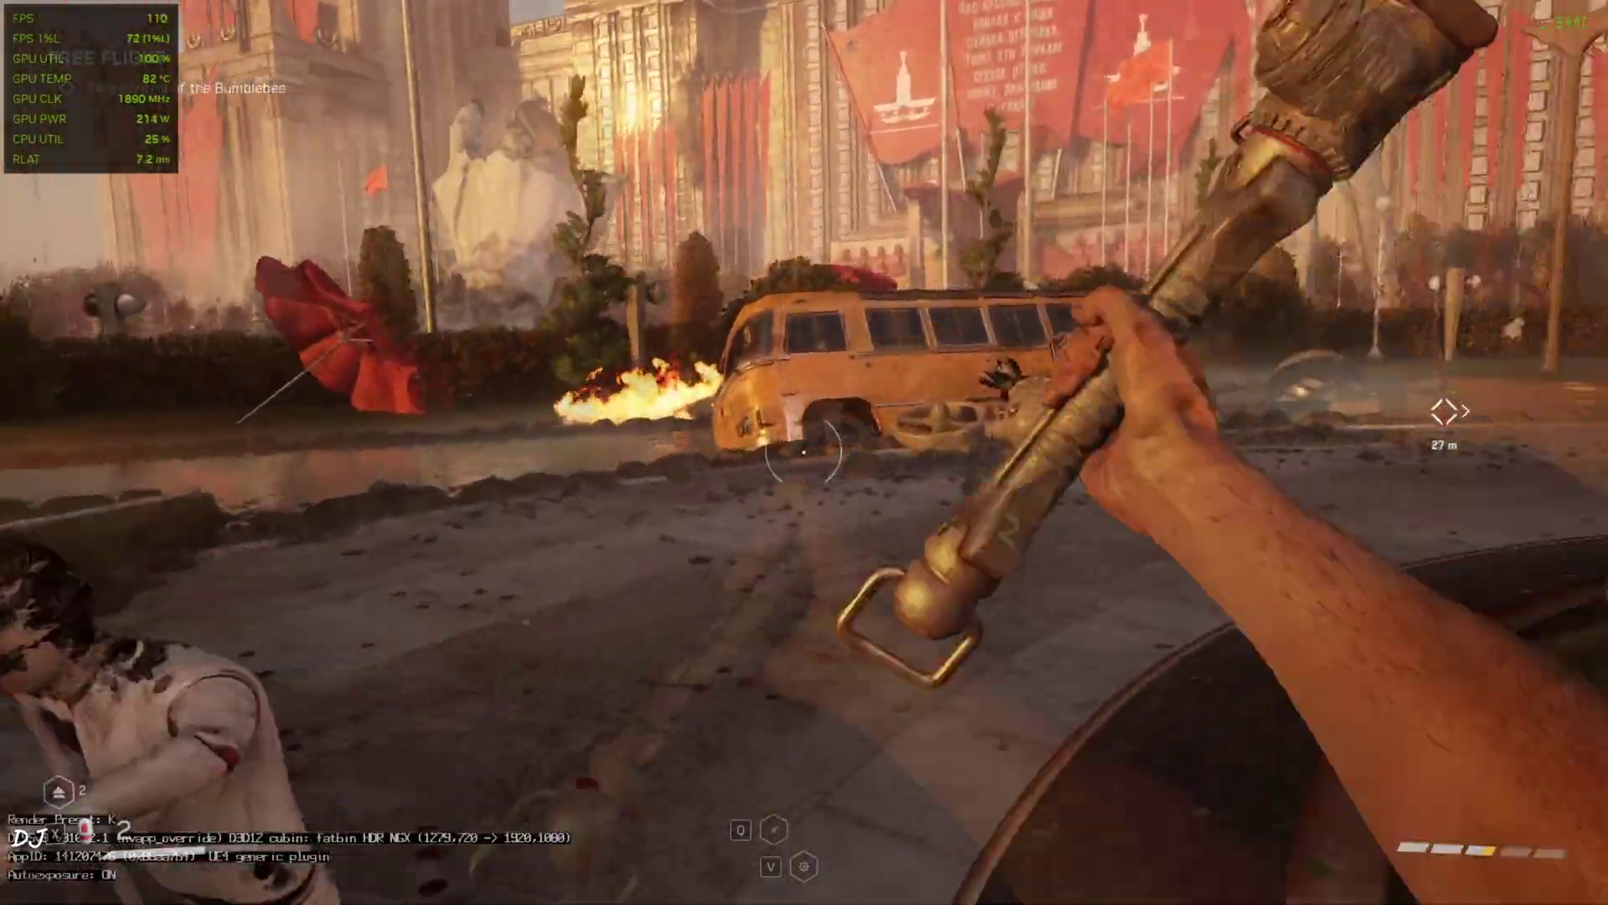
{"action": "left_click", "coordinate": [804, 452]}
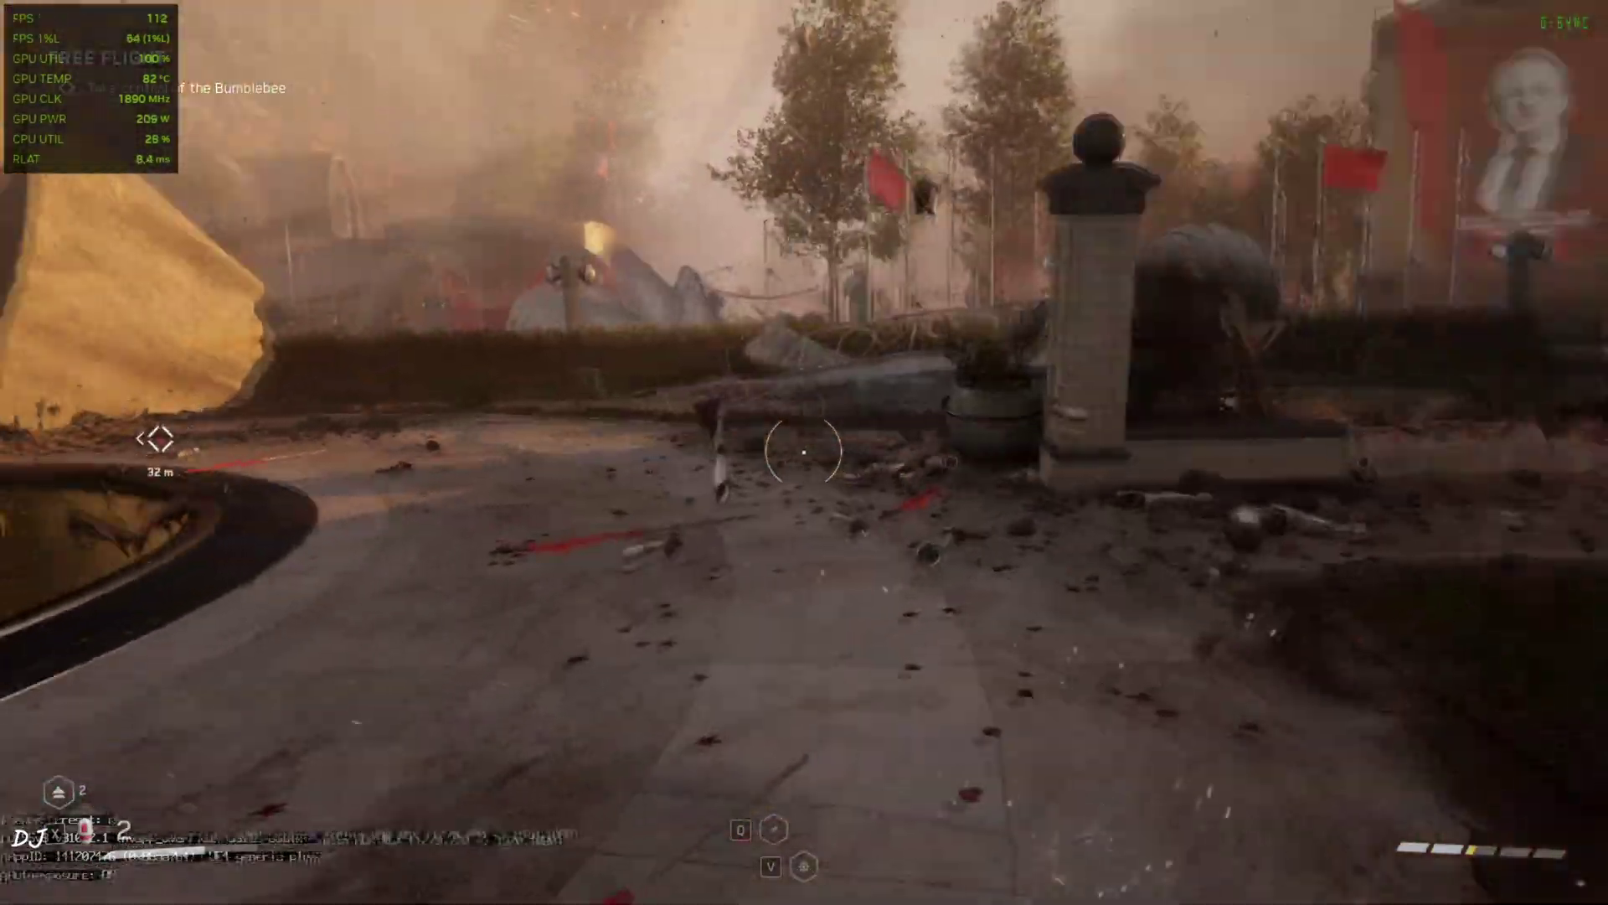
{"action": "key", "text": "w"}
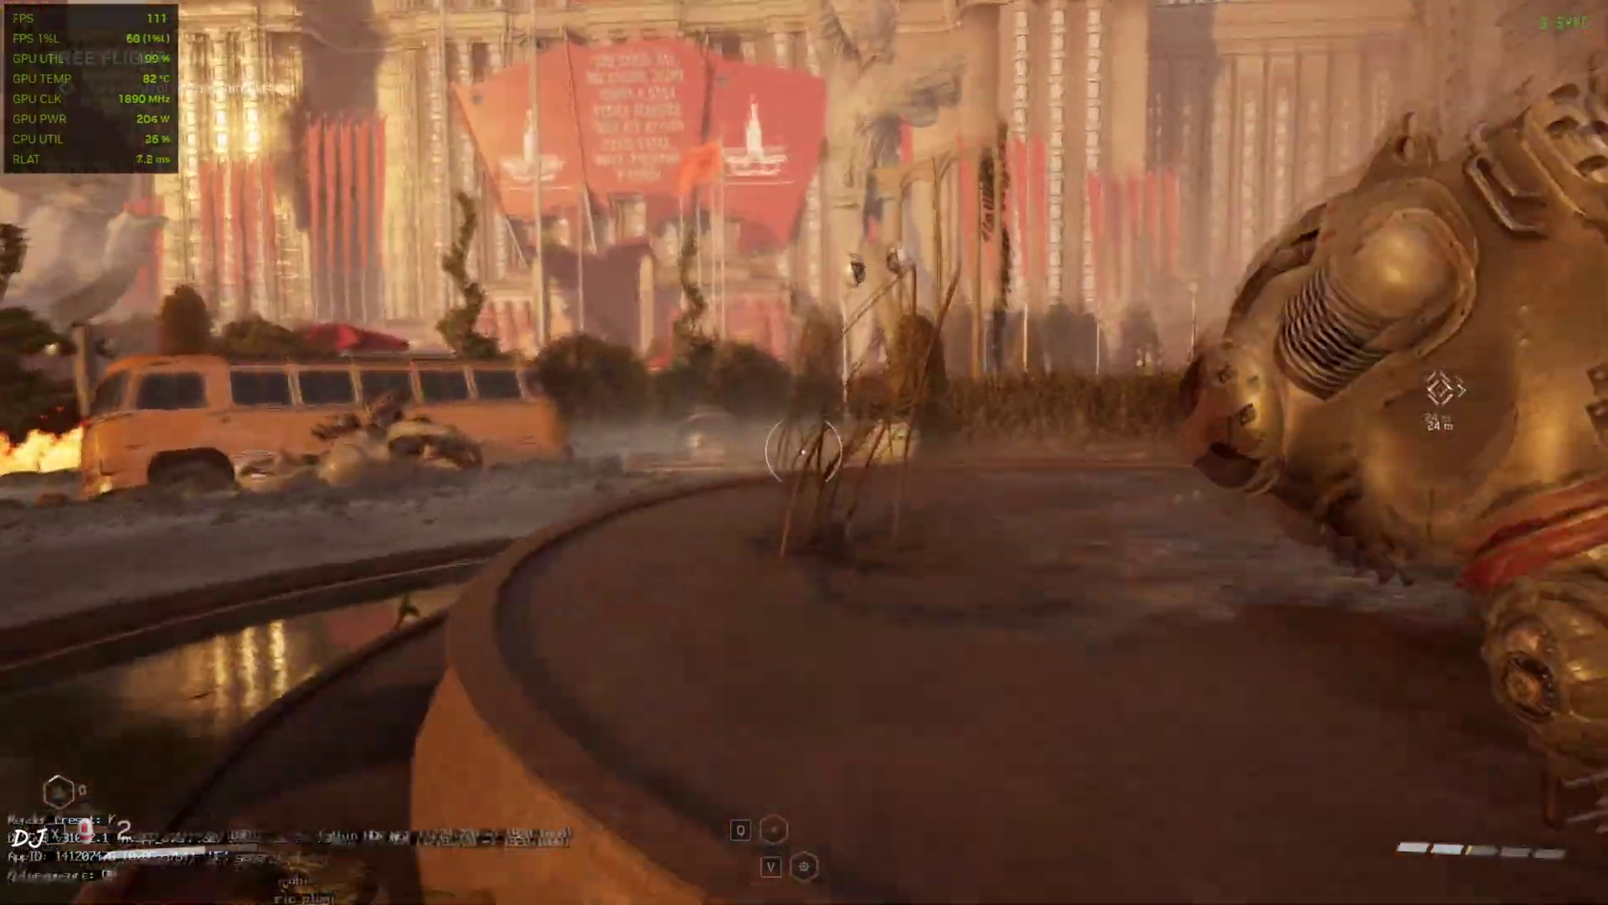